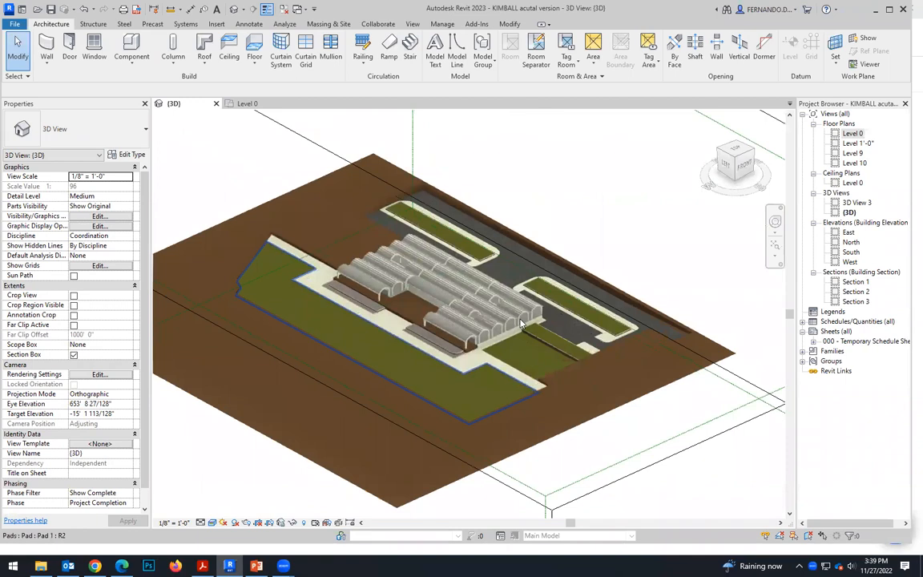
Examine the raised planting strips, sidewalks and retaining edges beside the vaulted building in the 3D view.
{"action": "scroll", "coordinate": [521, 323], "scroll_direction": "up", "scroll_amount": 2}
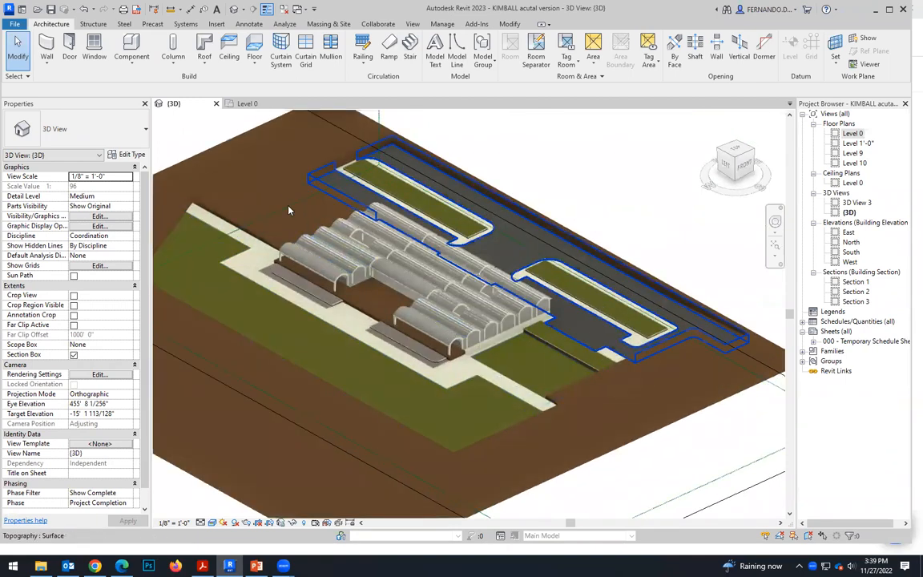
{"action": "scroll", "coordinate": [584, 328], "scroll_direction": "up", "scroll_amount": 3}
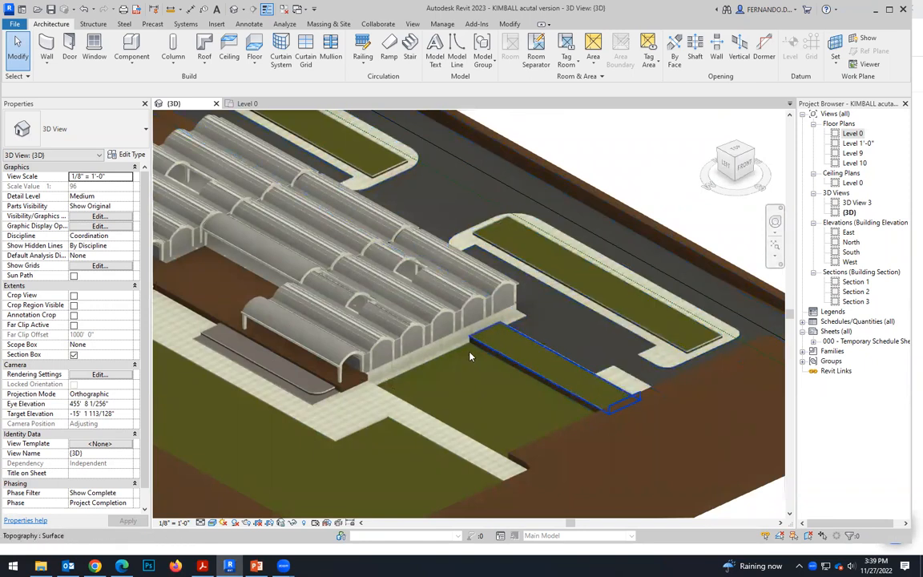
{"action": "scroll", "coordinate": [471, 356], "scroll_direction": "up", "scroll_amount": 2}
{"action": "scroll", "coordinate": [471, 357], "scroll_direction": "up", "scroll_amount": 1}
{"action": "scroll", "coordinate": [476, 363], "scroll_direction": "up", "scroll_amount": 2}
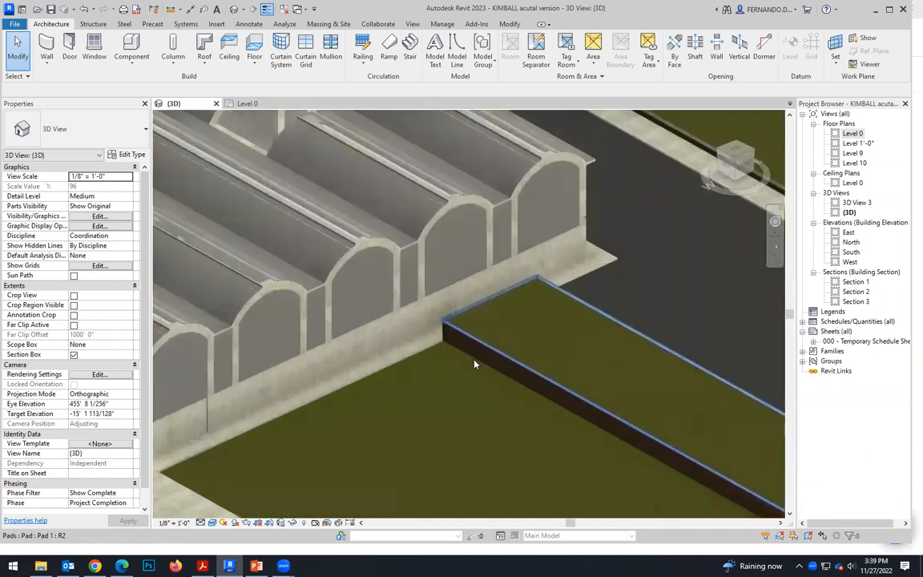
{"action": "scroll", "coordinate": [439, 389], "scroll_direction": "down", "scroll_amount": 2}
{"action": "scroll", "coordinate": [606, 156], "scroll_direction": "up", "scroll_amount": 5}
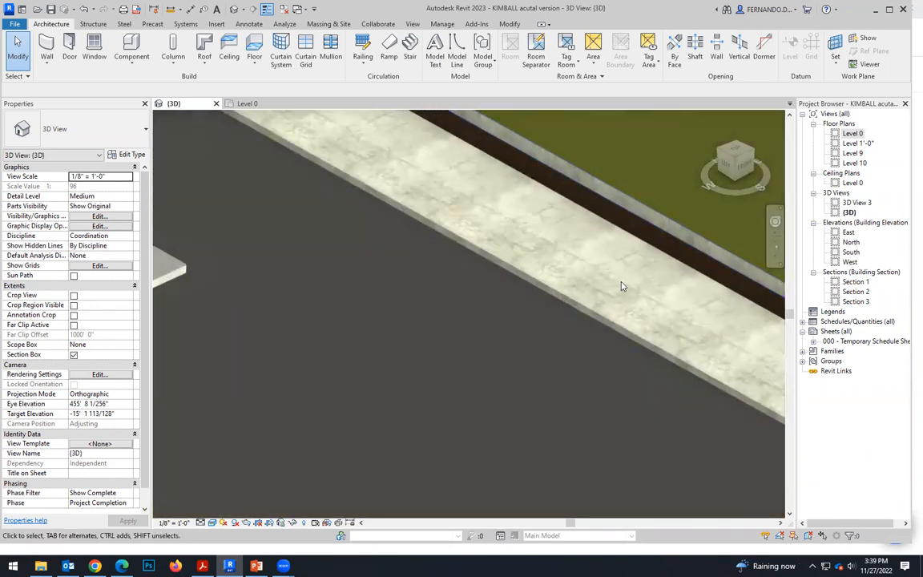
{"action": "scroll", "coordinate": [481, 257], "scroll_direction": "down", "scroll_amount": 3}
{"action": "scroll", "coordinate": [528, 277], "scroll_direction": "up", "scroll_amount": 4}
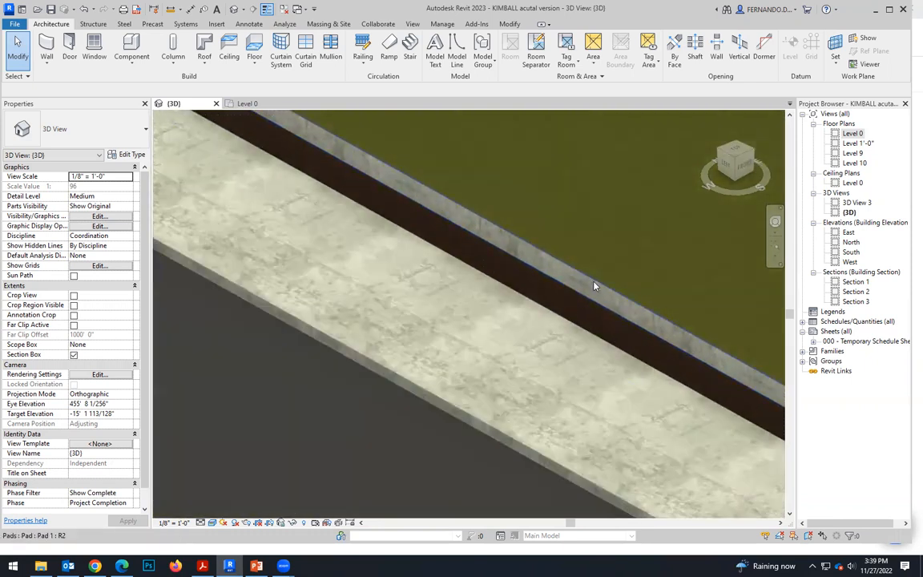
{"action": "scroll", "coordinate": [500, 284], "scroll_direction": "down", "scroll_amount": 4}
{"action": "scroll", "coordinate": [381, 390], "scroll_direction": "up", "scroll_amount": 2}
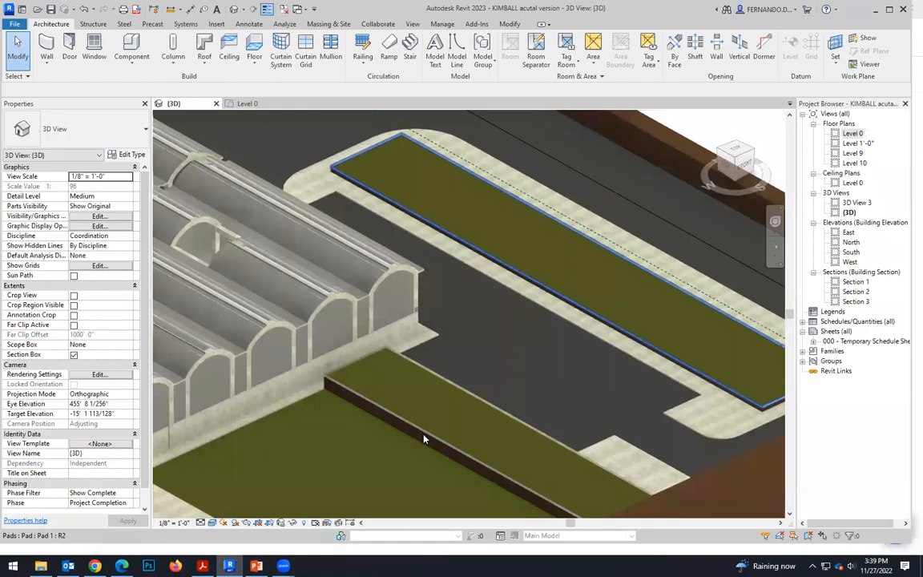
{"action": "scroll", "coordinate": [525, 445], "scroll_direction": "up", "scroll_amount": 3}
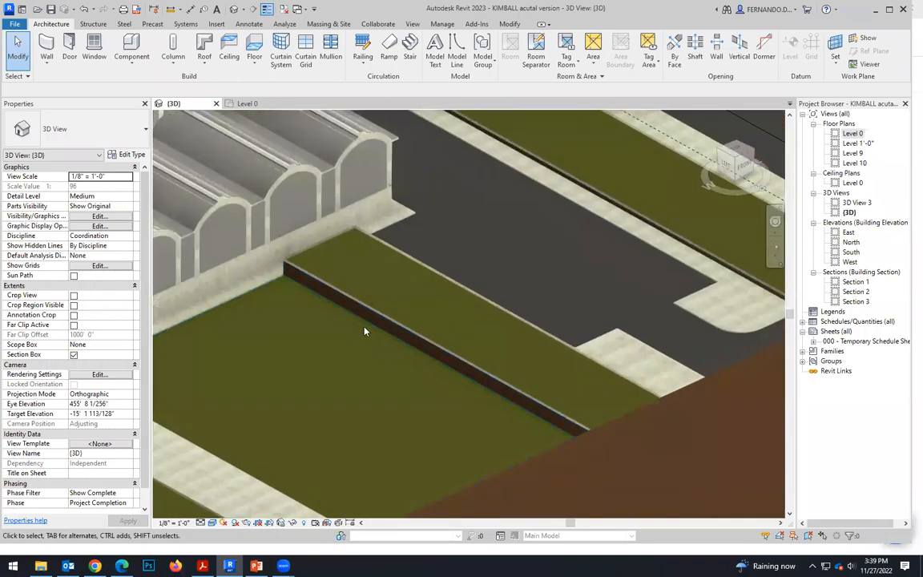
{"action": "scroll", "coordinate": [285, 271], "scroll_direction": "up", "scroll_amount": 3}
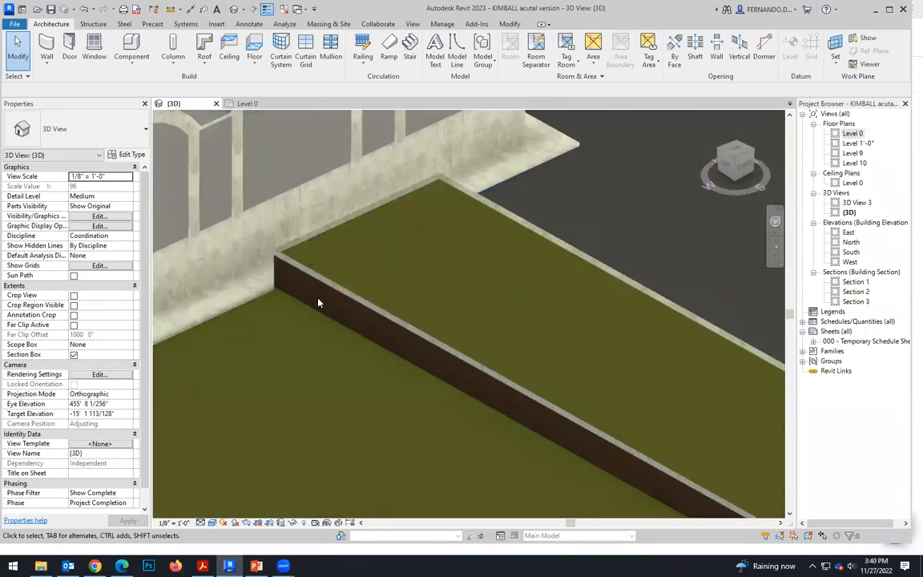
{"action": "scroll", "coordinate": [334, 257], "scroll_direction": "down", "scroll_amount": 2}
{"action": "scroll", "coordinate": [286, 314], "scroll_direction": "up", "scroll_amount": 3}
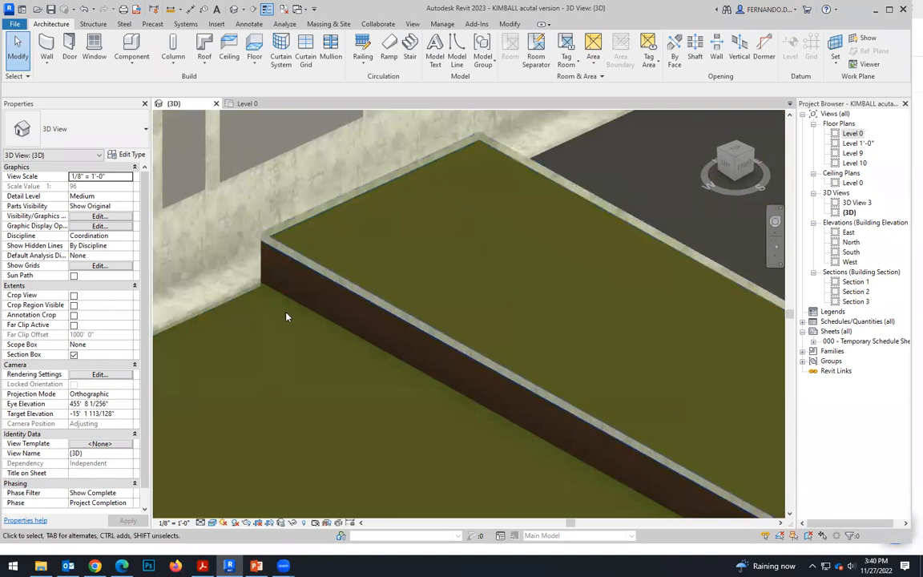
{"action": "scroll", "coordinate": [365, 347], "scroll_direction": "down", "scroll_amount": 2}
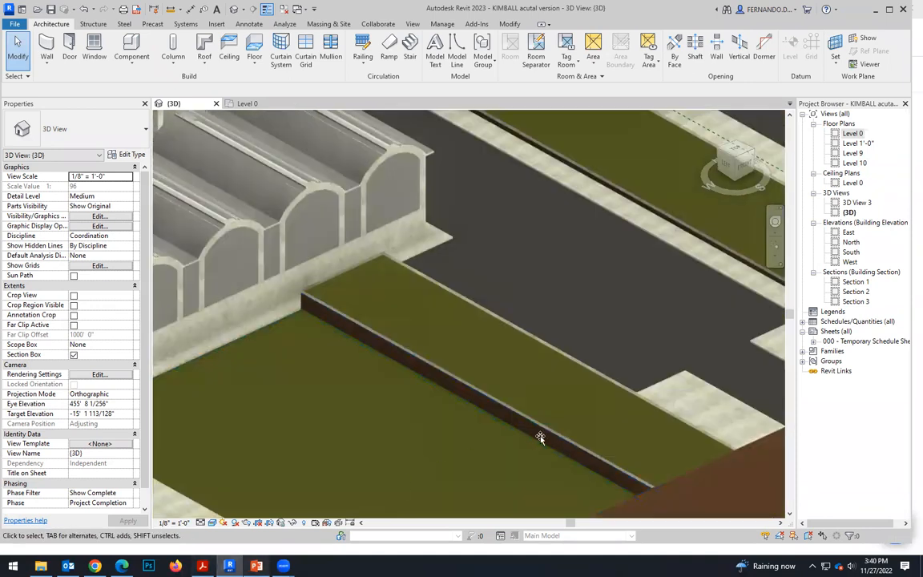
Switch to PowerPoint to check the aerial reference photo of the building, and return to Revit.
{"action": "key", "text": "alt+Tab"}
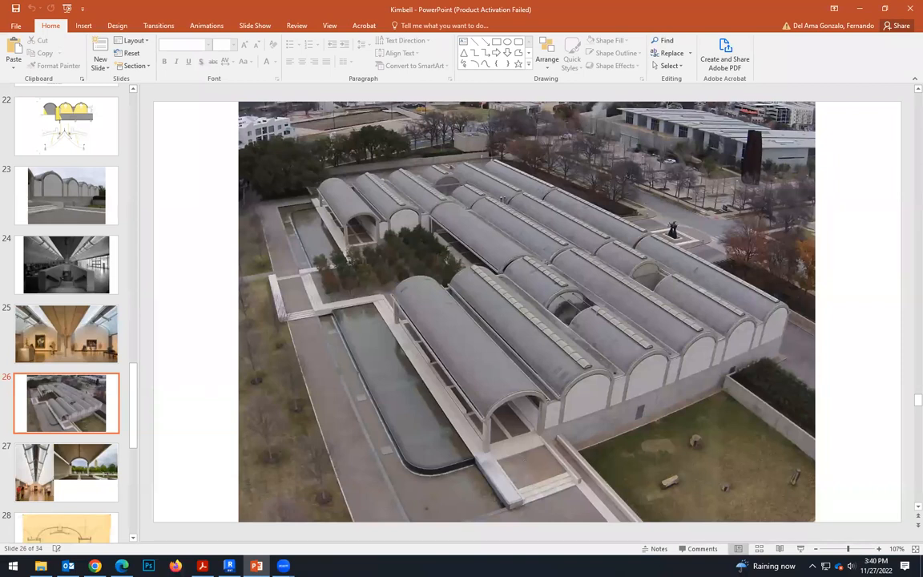
{"action": "key", "text": "alt+Tab"}
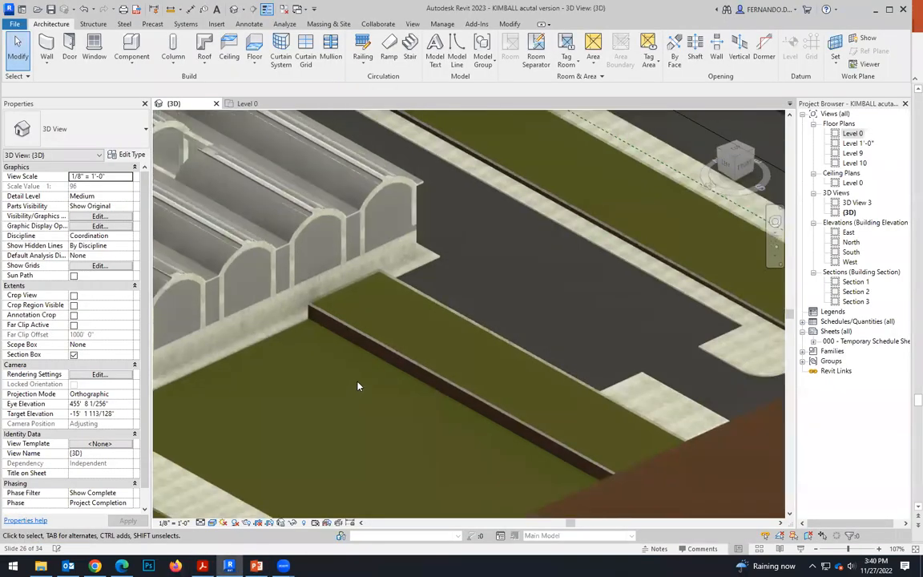
Start an architectural wall of type Generic - 12" in the Level 0 plan and inspect its layer structure without changing it.
{"action": "left_click", "coordinate": [247, 103]}
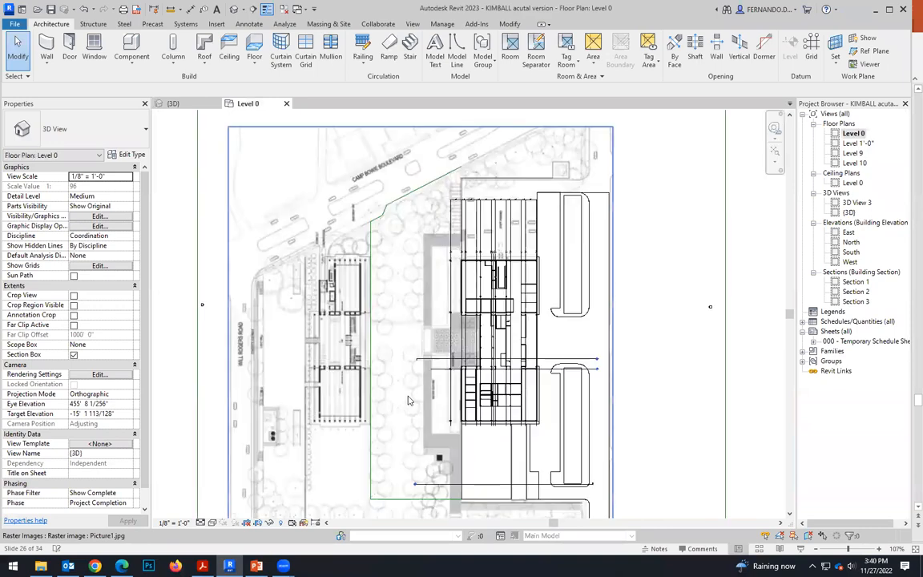
{"action": "scroll", "coordinate": [594, 451], "scroll_direction": "up", "scroll_amount": 8}
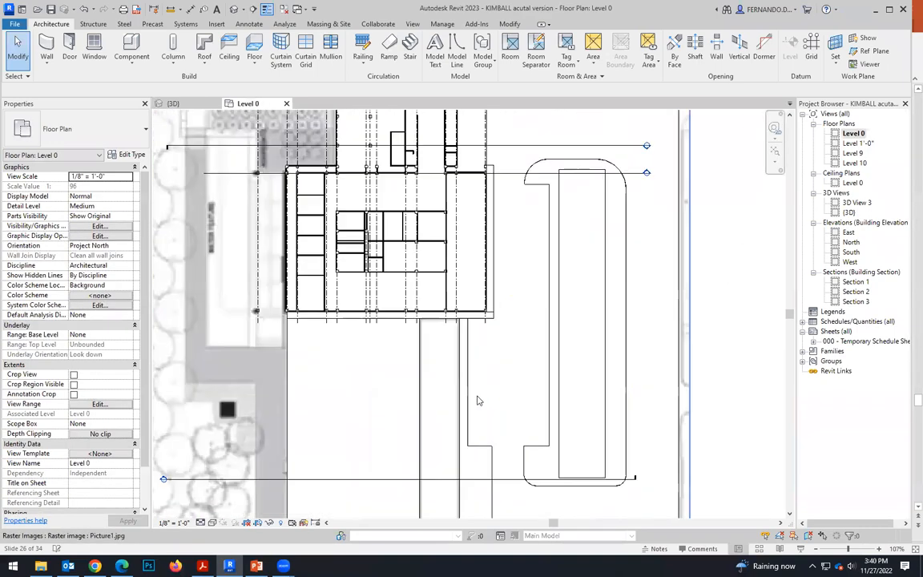
{"action": "scroll", "coordinate": [461, 354], "scroll_direction": "up", "scroll_amount": 2}
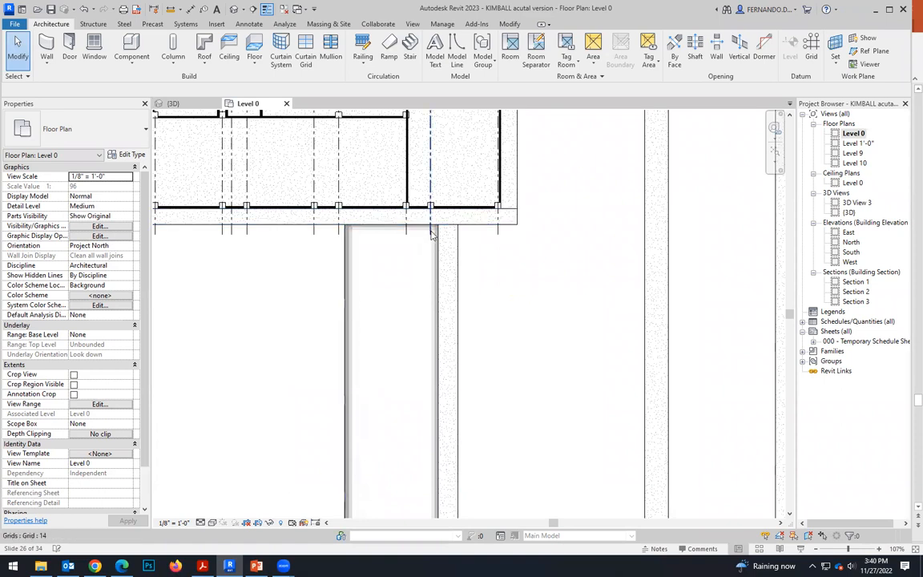
{"action": "scroll", "coordinate": [446, 321], "scroll_direction": "down", "scroll_amount": 2}
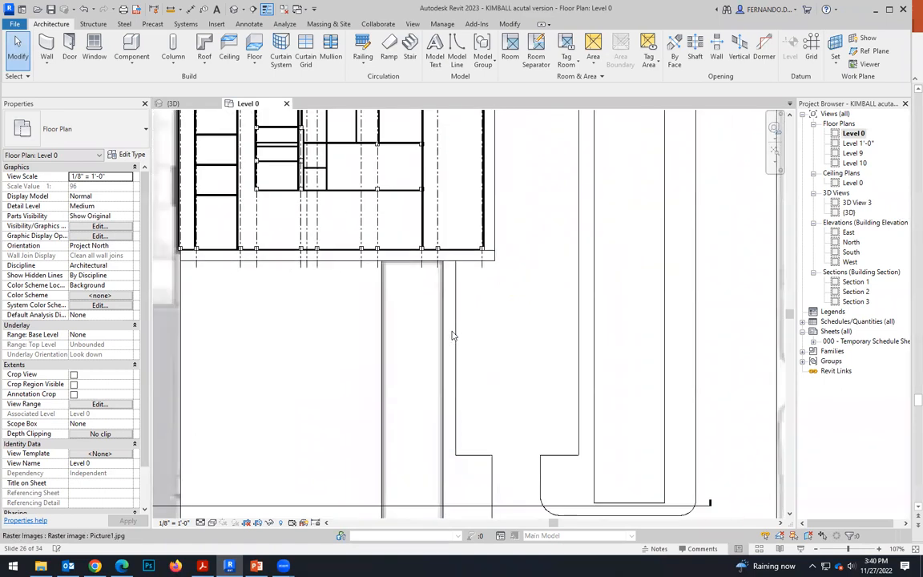
{"action": "left_click", "coordinate": [48, 64]}
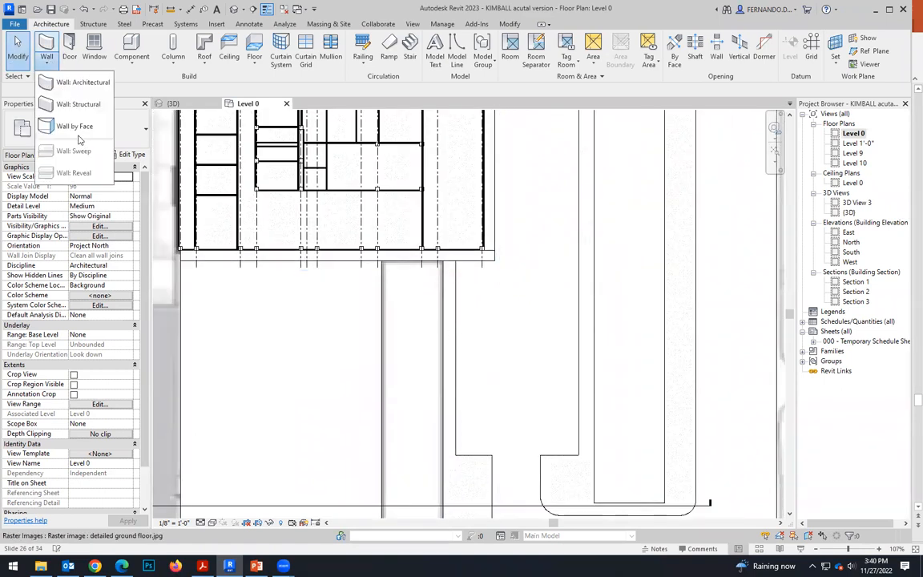
{"action": "left_click", "coordinate": [80, 84]}
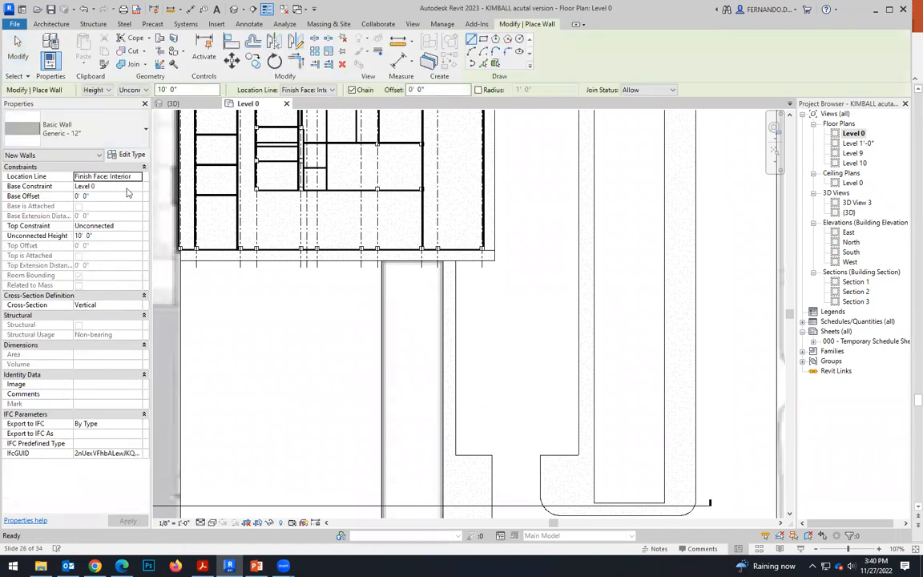
{"action": "left_click", "coordinate": [145, 132]}
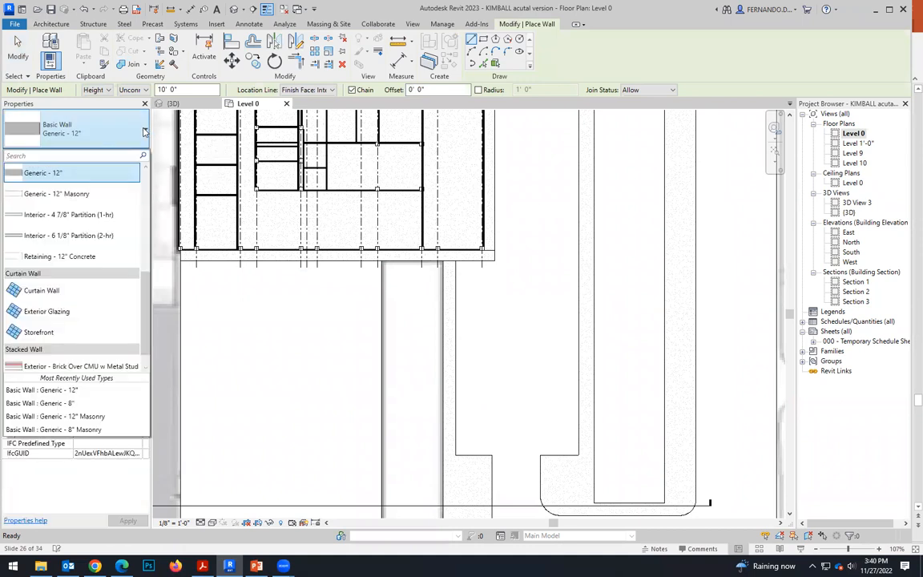
{"action": "left_click", "coordinate": [42, 173]}
{"action": "left_click", "coordinate": [128, 154]}
{"action": "left_click", "coordinate": [563, 256]}
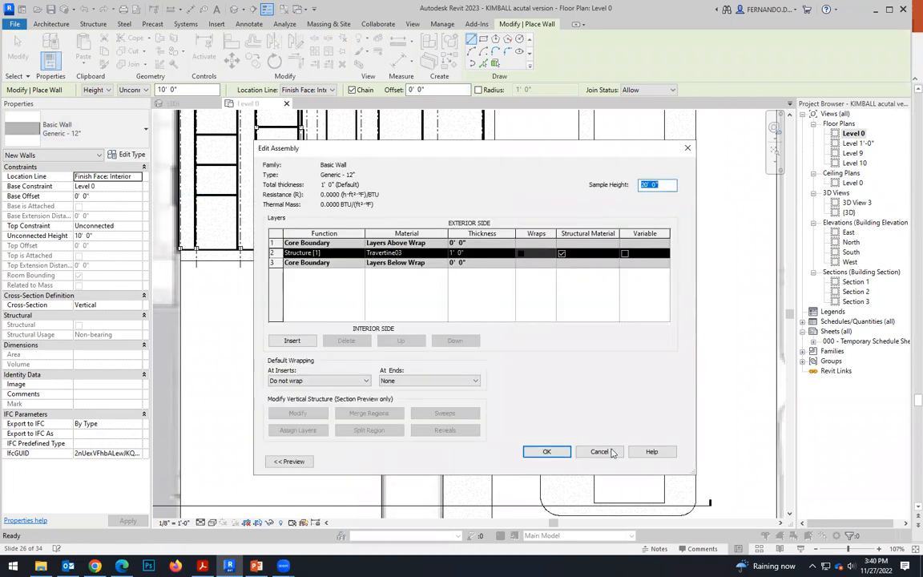
{"action": "left_click", "coordinate": [605, 452]}
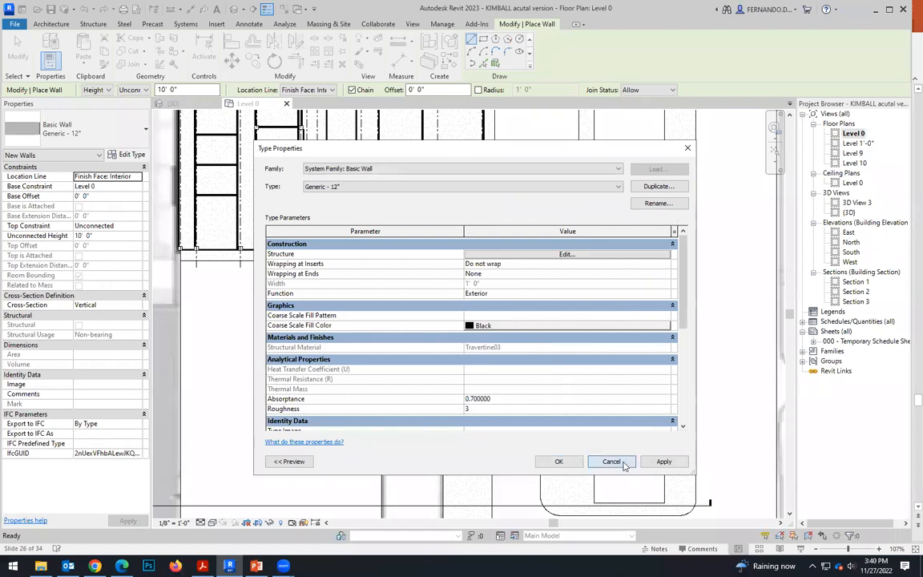
{"action": "left_click", "coordinate": [624, 466]}
Inspect the layer structure of the existing wall at the base of the building's end vault in the 3D view.
{"action": "left_click", "coordinate": [173, 103]}
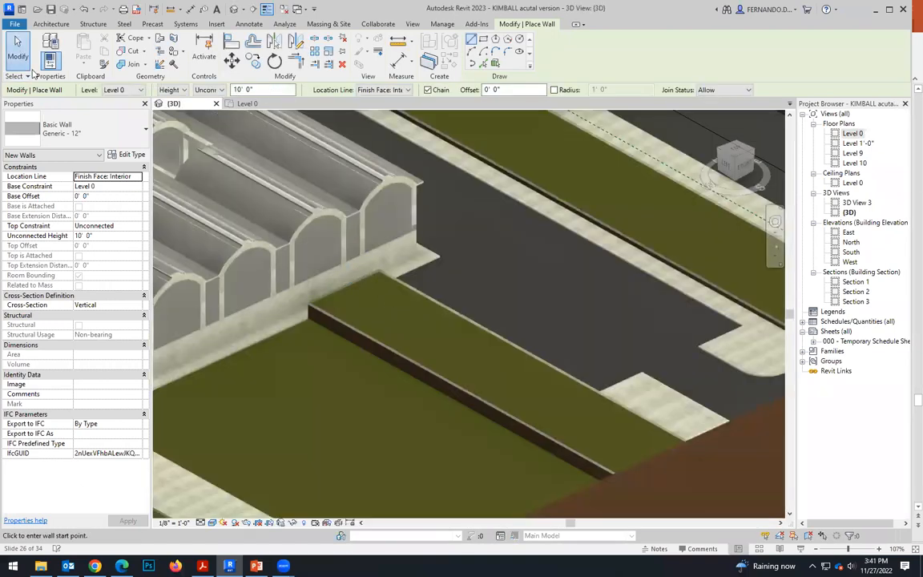
{"action": "left_click", "coordinate": [18, 49]}
{"action": "left_click", "coordinate": [391, 256]}
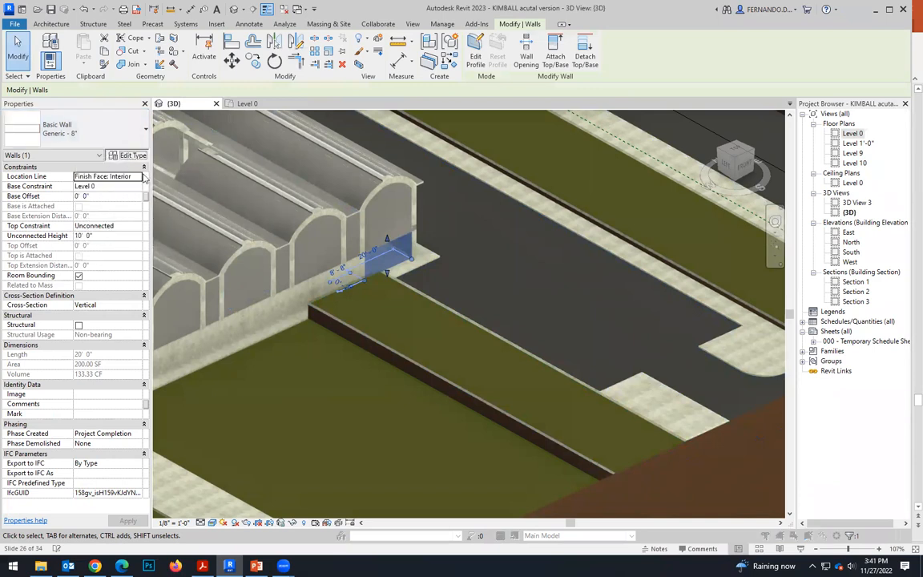
{"action": "left_click", "coordinate": [131, 154]}
{"action": "left_click", "coordinate": [567, 254]}
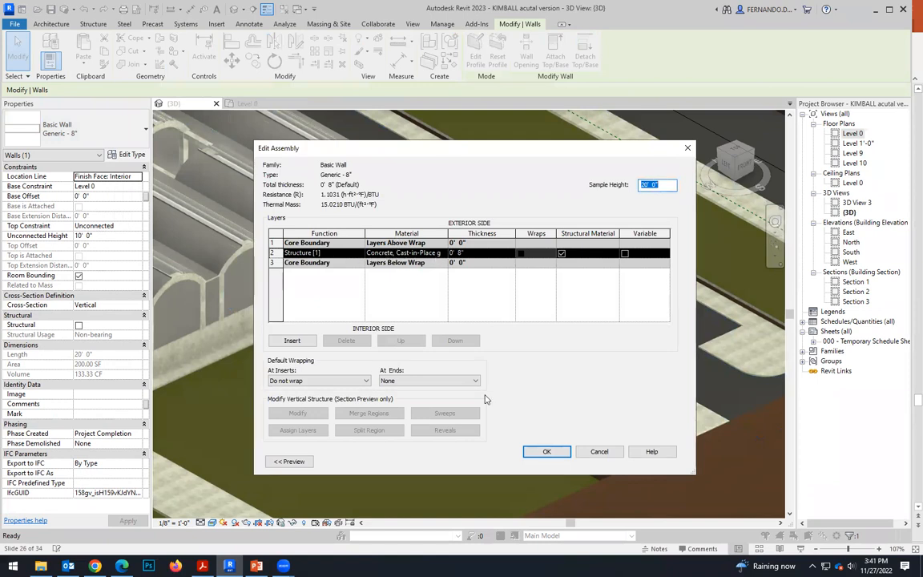
{"action": "left_click", "coordinate": [597, 451]}
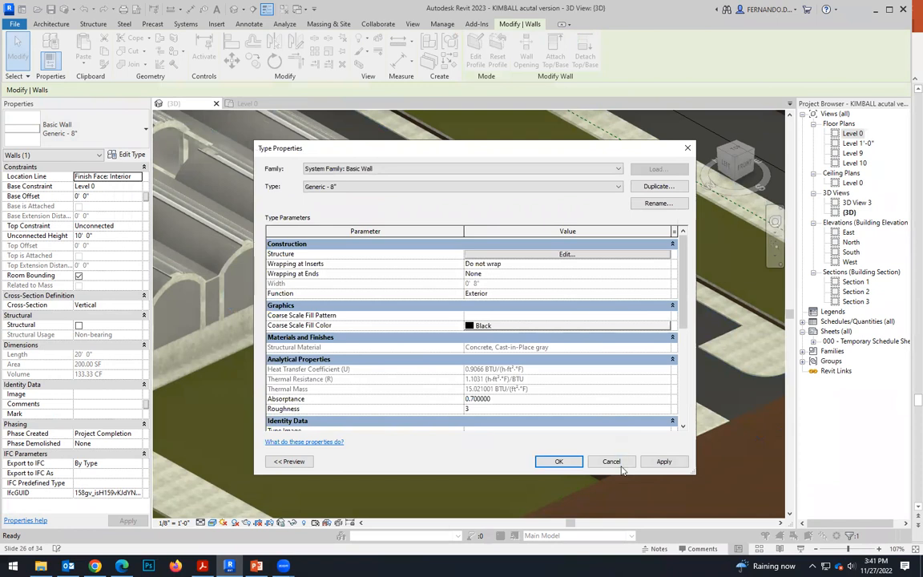
{"action": "left_click", "coordinate": [613, 463]}
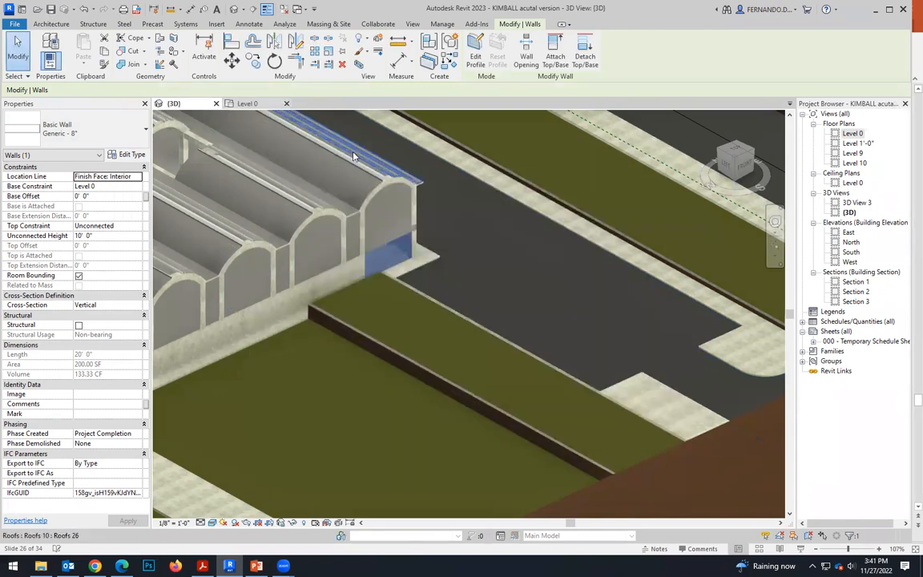
Draw a chain of three Generic - 12" walls, 10' high, around the planting strip beside the building on Level 0.
{"action": "left_click", "coordinate": [247, 103]}
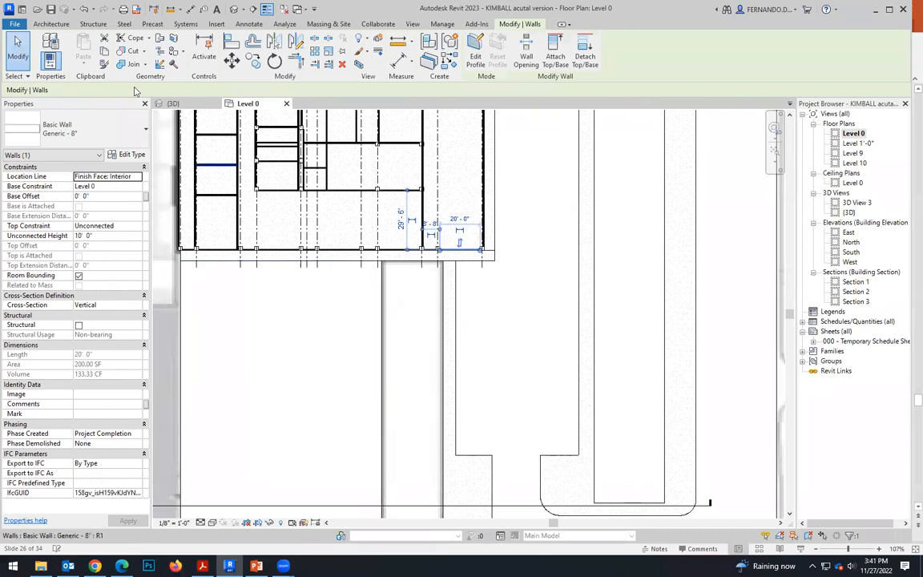
{"action": "scroll", "coordinate": [393, 279], "scroll_direction": "down", "scroll_amount": 2}
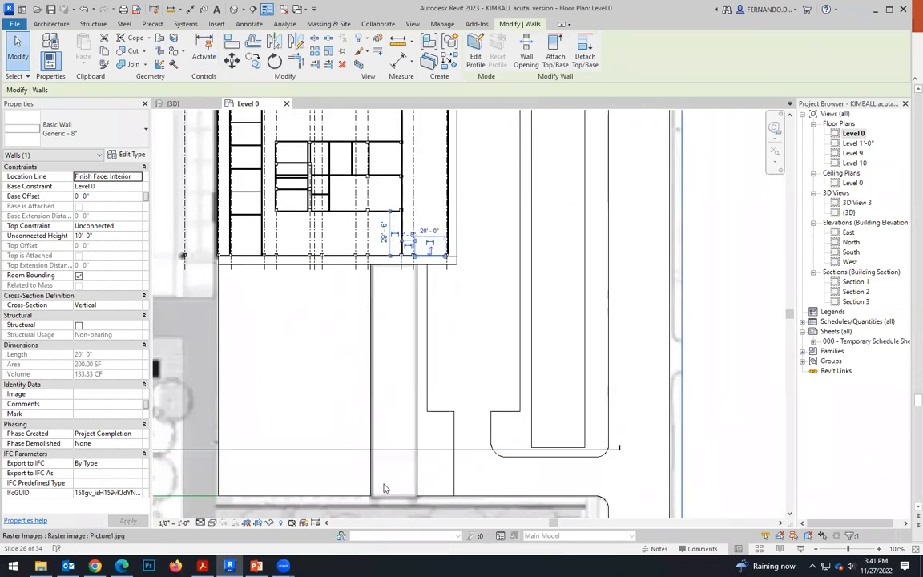
{"action": "scroll", "coordinate": [372, 258], "scroll_direction": "up", "scroll_amount": 2}
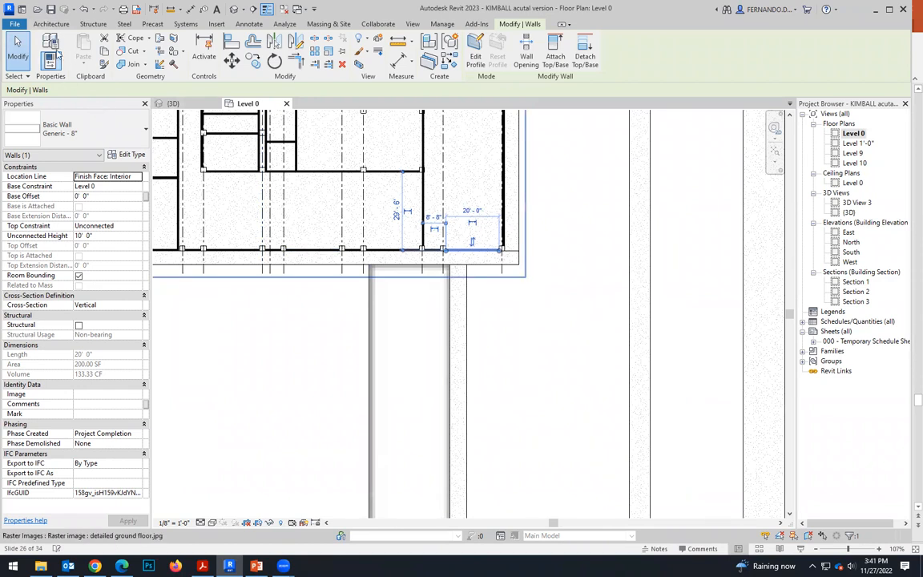
{"action": "left_click", "coordinate": [53, 25]}
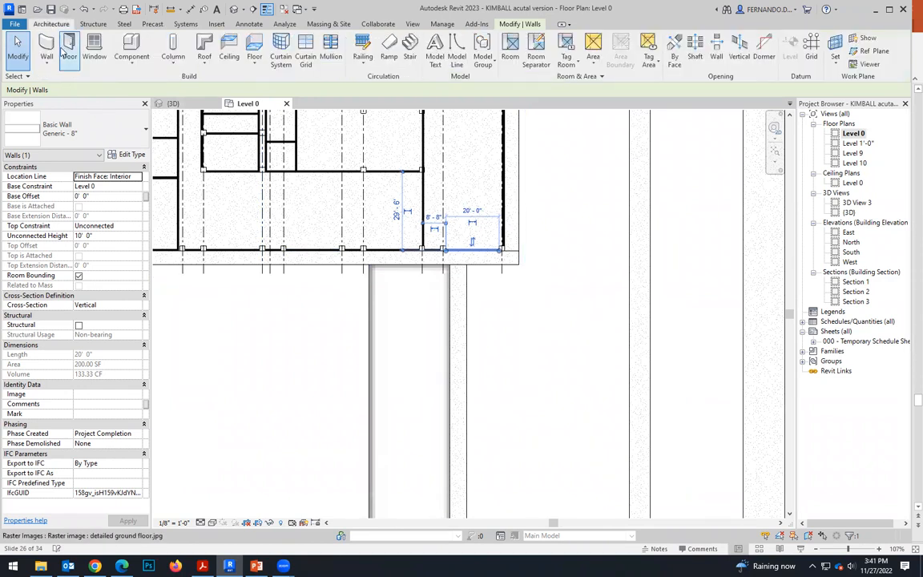
{"action": "left_click", "coordinate": [112, 125]}
{"action": "left_click", "coordinate": [49, 172]}
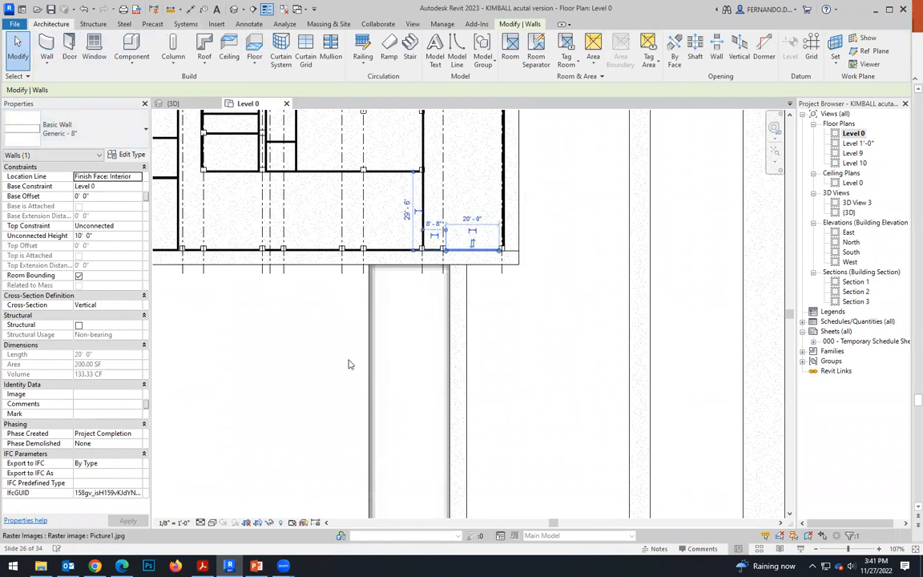
{"action": "key", "text": "w"}
{"action": "key", "text": "a"}
{"action": "left_click", "coordinate": [353, 481]}
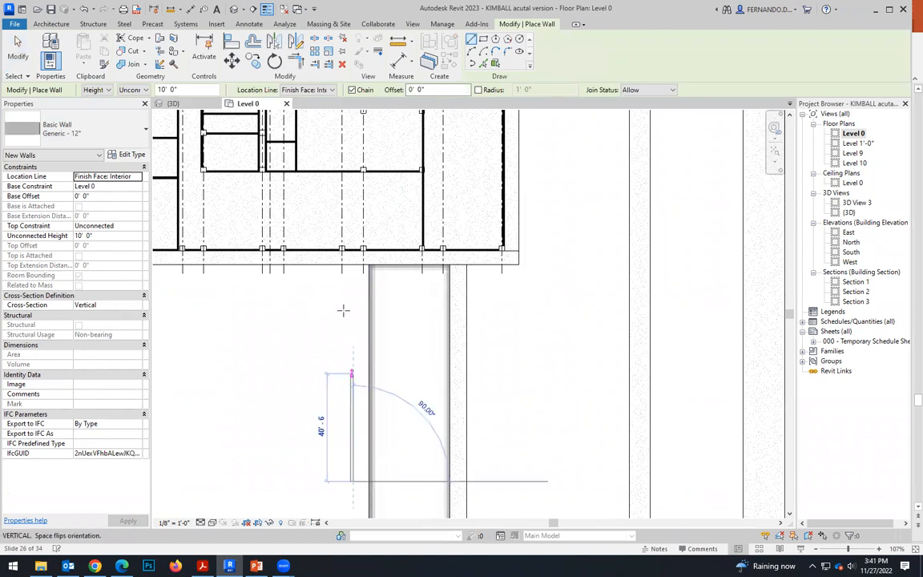
{"action": "left_click", "coordinate": [353, 261]}
{"action": "left_click", "coordinate": [457, 259]}
{"action": "left_click", "coordinate": [459, 417]}
{"action": "key", "text": "Escape"}
{"action": "key", "text": "Escape"}
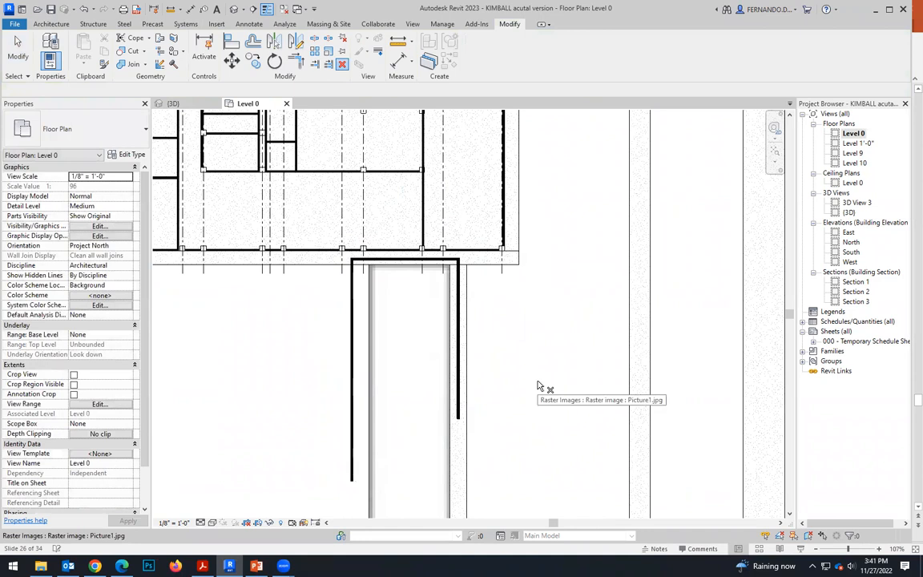
Align the driveway-side long wall with the planting strip's edge and the short wall with the building slab's edge.
{"action": "scroll", "coordinate": [453, 285], "scroll_direction": "up", "scroll_amount": 3}
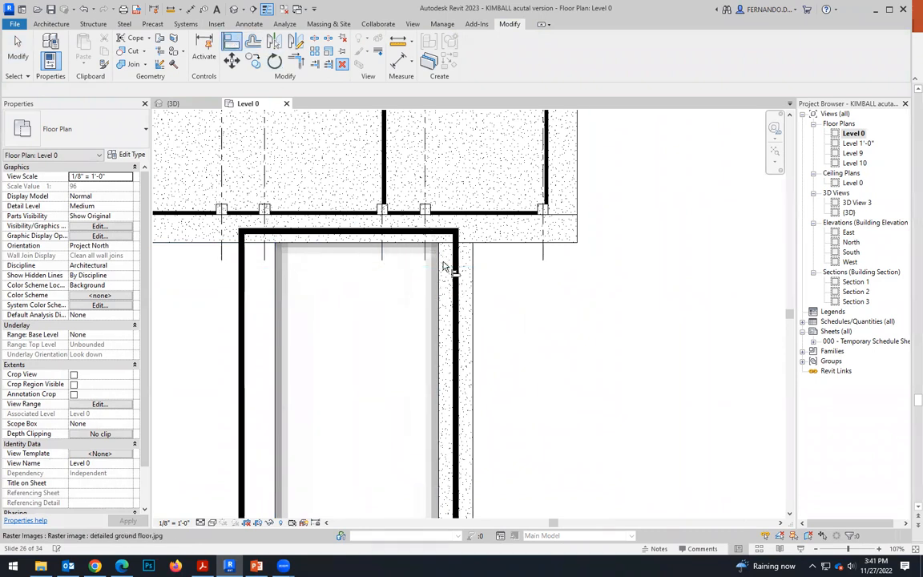
{"action": "left_click", "coordinate": [231, 41]}
{"action": "scroll", "coordinate": [449, 240], "scroll_direction": "up", "scroll_amount": 2}
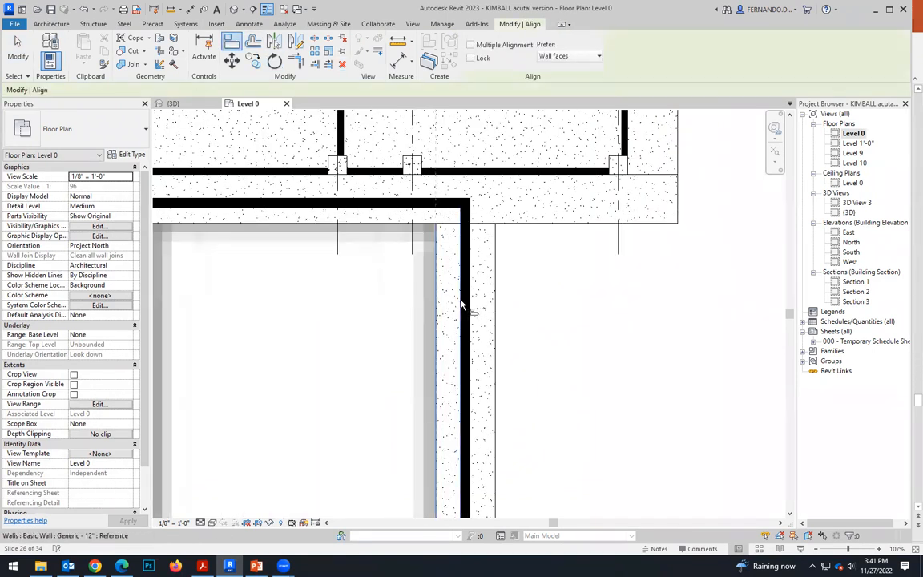
{"action": "left_click", "coordinate": [461, 304]}
{"action": "left_click", "coordinate": [405, 223]}
{"action": "left_click", "coordinate": [402, 209]}
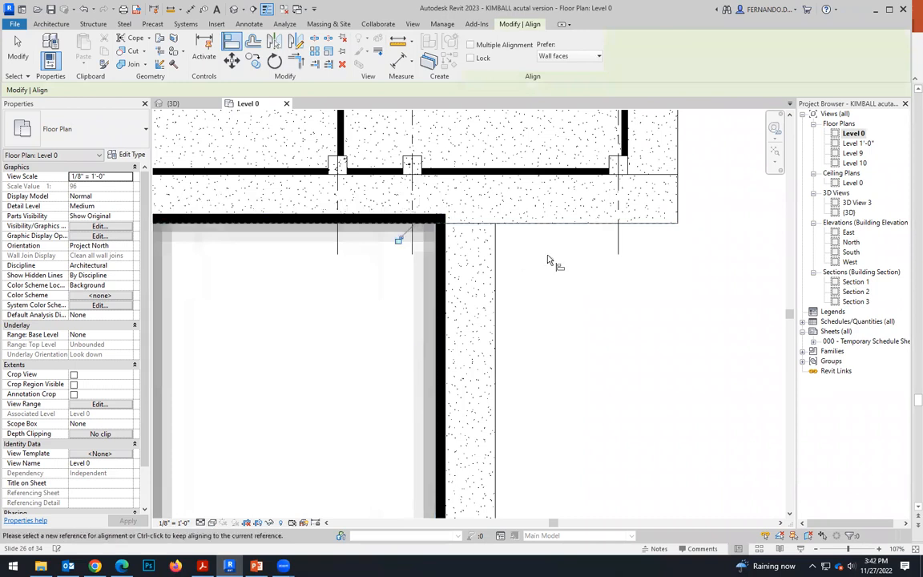
Align the lawn-side long wall with the opposite edge of the planting strip.
{"action": "scroll", "coordinate": [573, 243], "scroll_direction": "down", "scroll_amount": 2}
{"action": "scroll", "coordinate": [268, 283], "scroll_direction": "up", "scroll_amount": 2}
{"action": "left_click", "coordinate": [310, 289]}
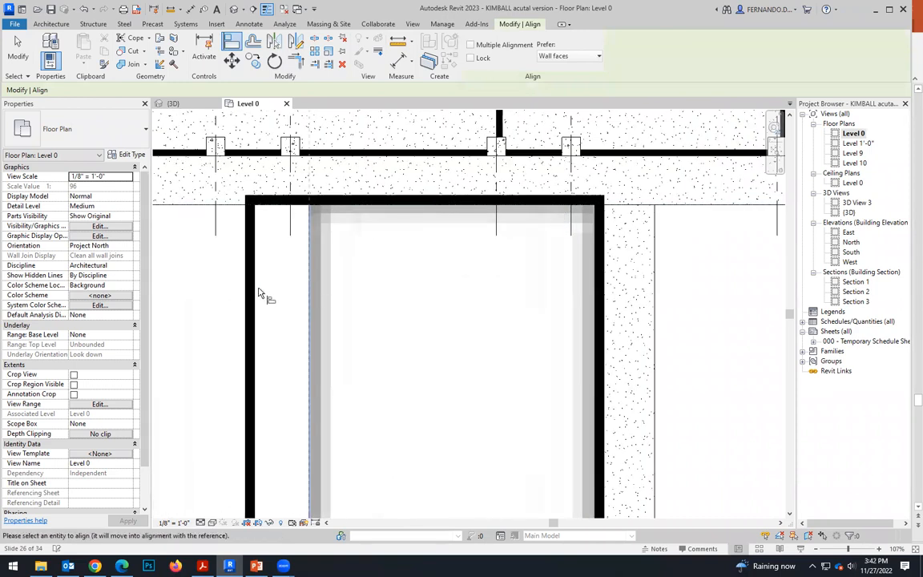
{"action": "left_click", "coordinate": [251, 298]}
Align the free ends of both long walls with the site boundary line at the far end of the planting strip.
{"action": "scroll", "coordinate": [365, 206], "scroll_direction": "down", "scroll_amount": 3}
{"action": "scroll", "coordinate": [333, 495], "scroll_direction": "up", "scroll_amount": 3}
{"action": "scroll", "coordinate": [334, 494], "scroll_direction": "up", "scroll_amount": 2}
{"action": "left_click", "coordinate": [350, 460]}
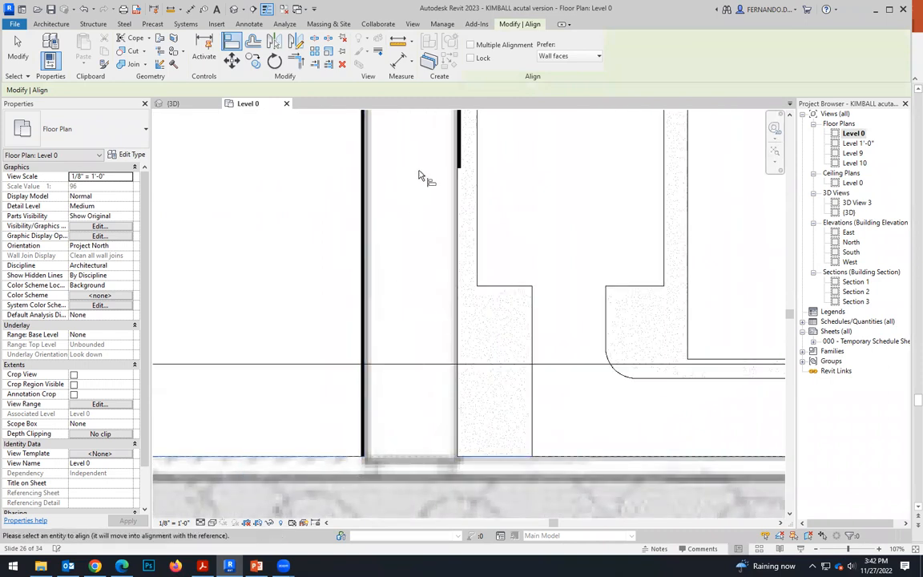
{"action": "scroll", "coordinate": [441, 178], "scroll_direction": "up", "scroll_amount": 3}
{"action": "left_click", "coordinate": [474, 181]}
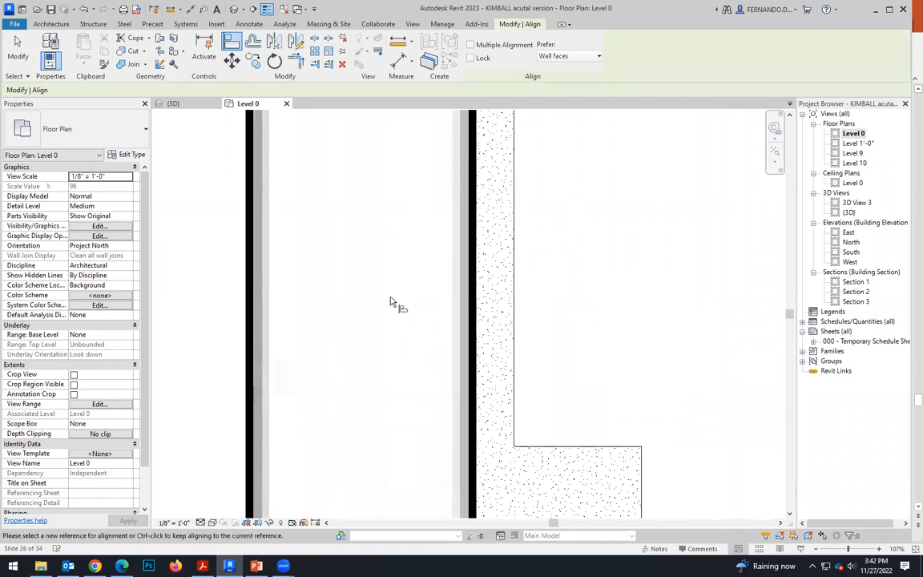
Inspect the aligned walls in the {3D} view and check the properties of the lawn-side long wall.
{"action": "scroll", "coordinate": [393, 307], "scroll_direction": "down", "scroll_amount": 6}
{"action": "left_click", "coordinate": [179, 105]}
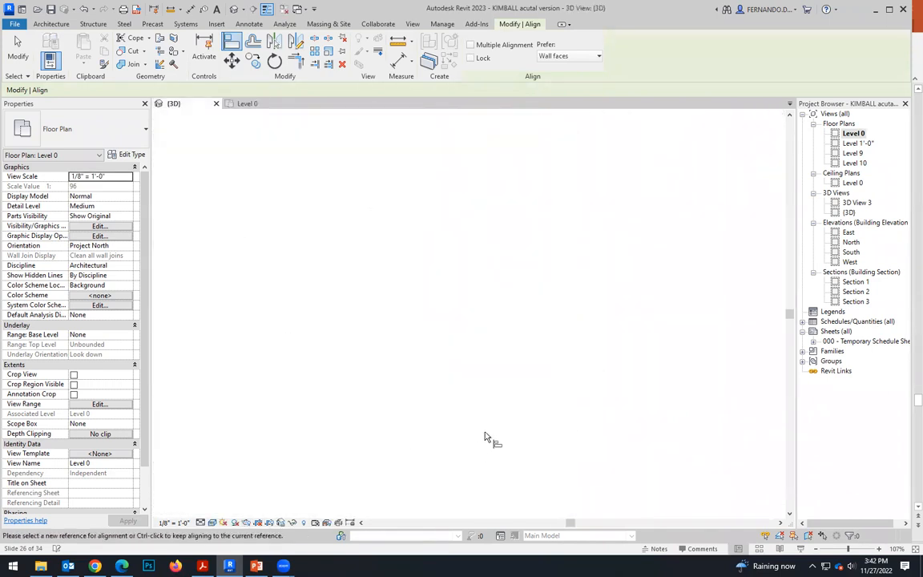
{"action": "key", "text": "Escape"}
{"action": "key", "text": "Escape"}
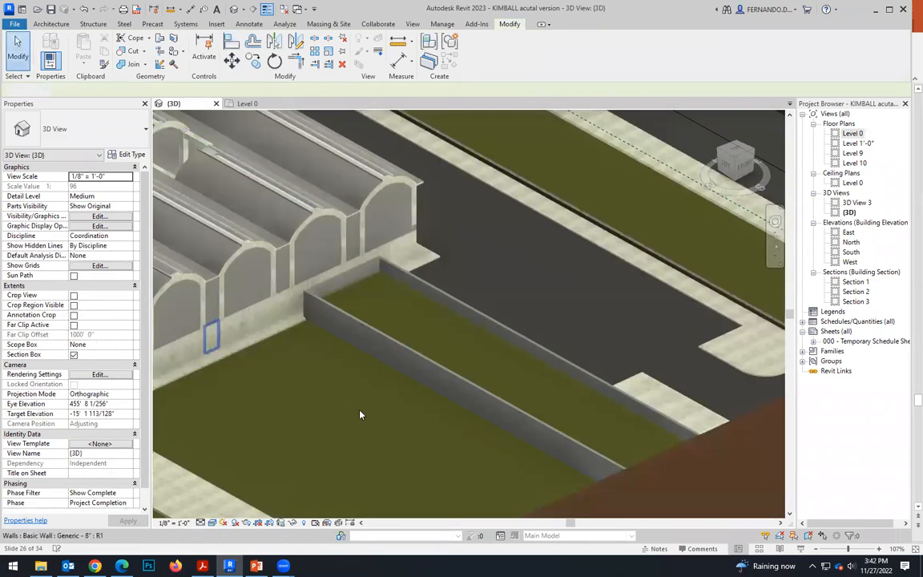
{"action": "scroll", "coordinate": [371, 355], "scroll_direction": "up", "scroll_amount": 2}
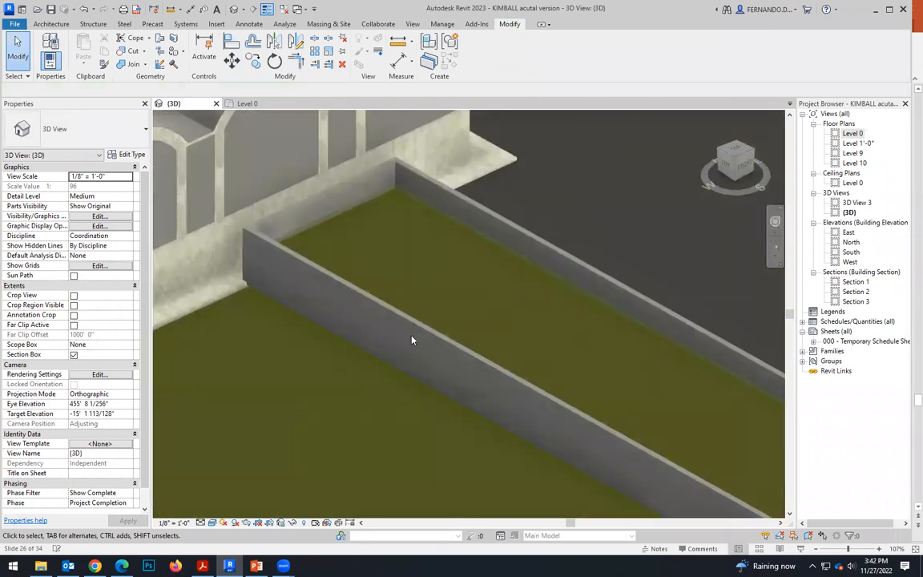
{"action": "left_click", "coordinate": [304, 296]}
{"action": "scroll", "coordinate": [320, 289], "scroll_direction": "up", "scroll_amount": 4}
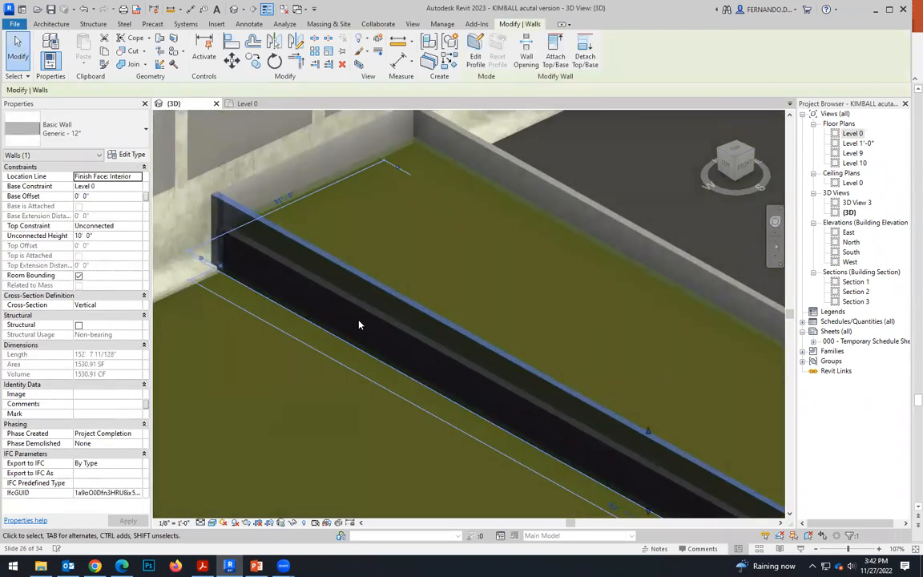
{"action": "scroll", "coordinate": [361, 372], "scroll_direction": "down", "scroll_amount": 5}
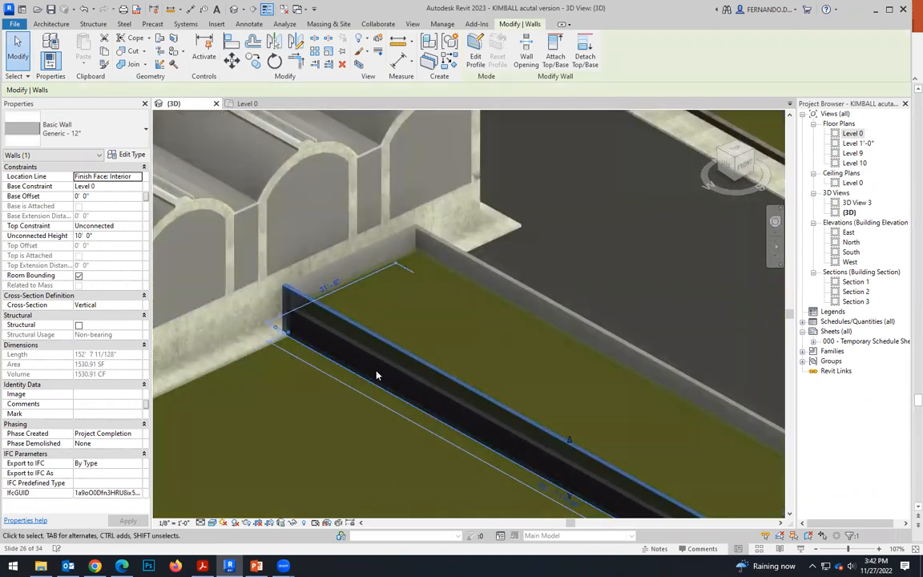
{"action": "scroll", "coordinate": [344, 333], "scroll_direction": "down", "scroll_amount": 5}
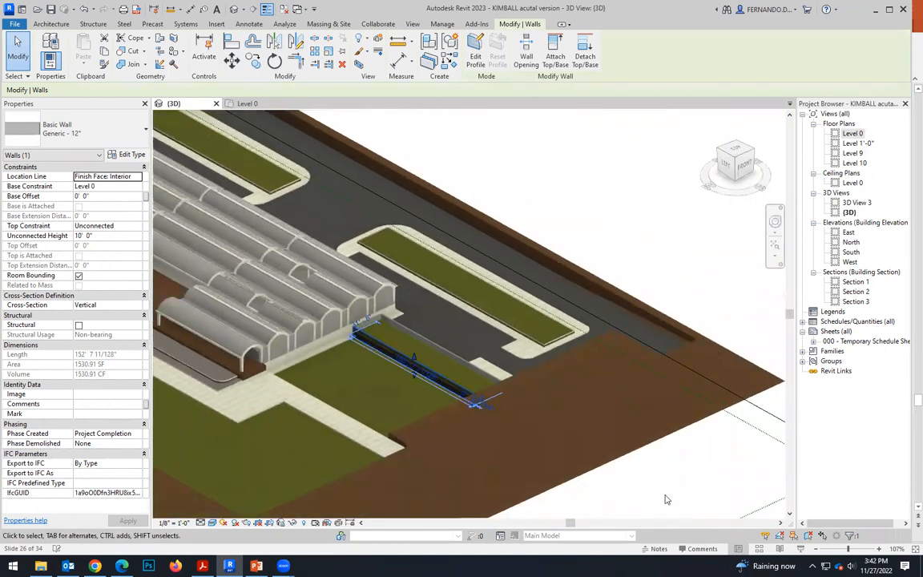
{"action": "key", "text": "Escape"}
Set the unconnected height of the driveway-side long wall to 8'.
{"action": "scroll", "coordinate": [387, 315], "scroll_direction": "up", "scroll_amount": 4}
{"action": "scroll", "coordinate": [372, 282], "scroll_direction": "up", "scroll_amount": 3}
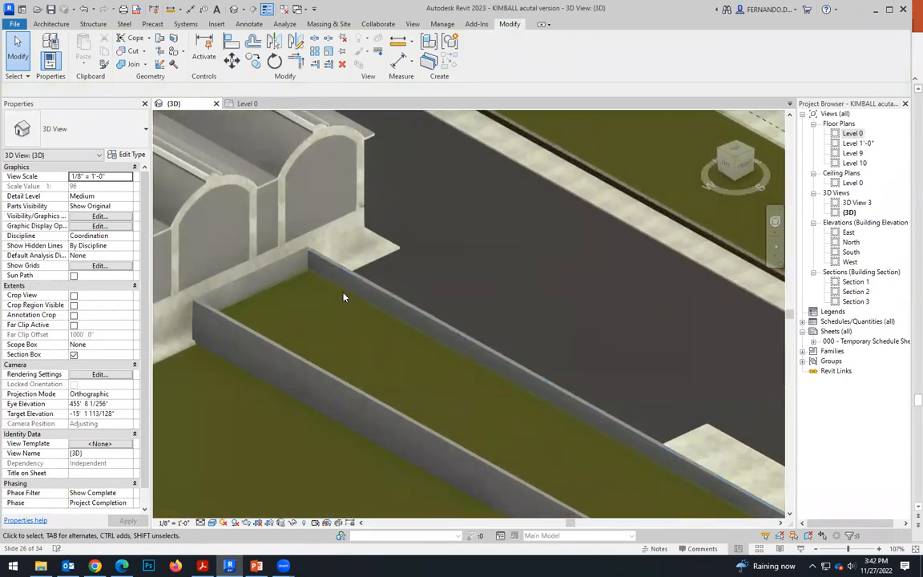
{"action": "left_click", "coordinate": [325, 252]}
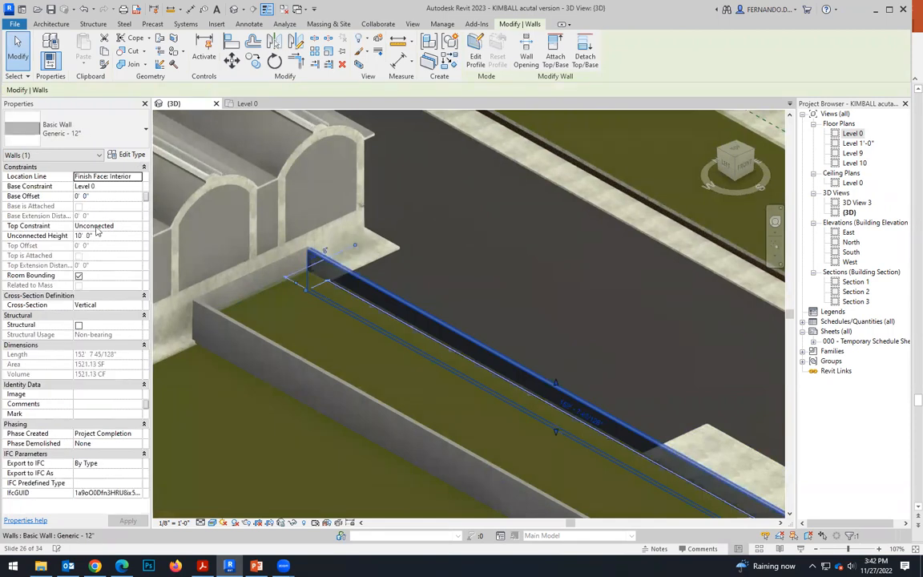
{"action": "left_click", "coordinate": [80, 236]}
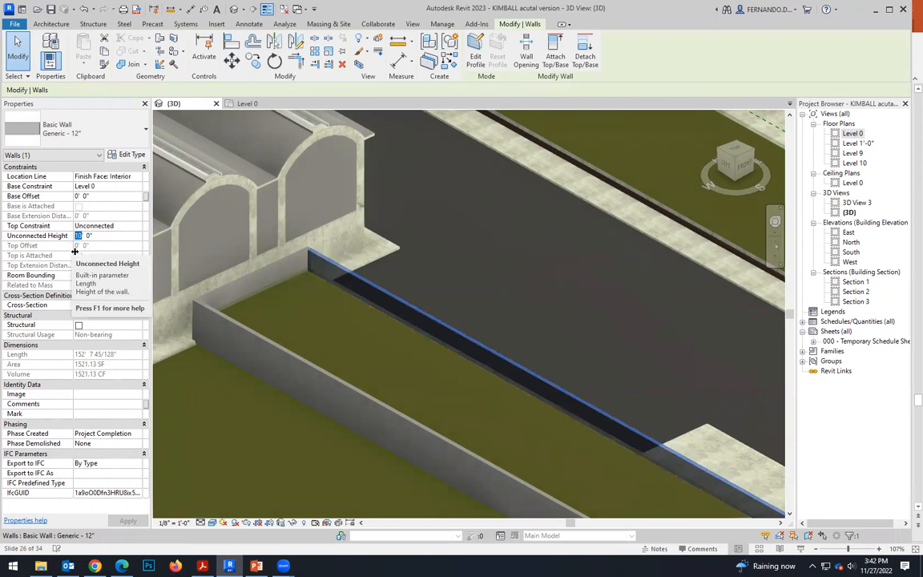
{"action": "type", "text": "8"}
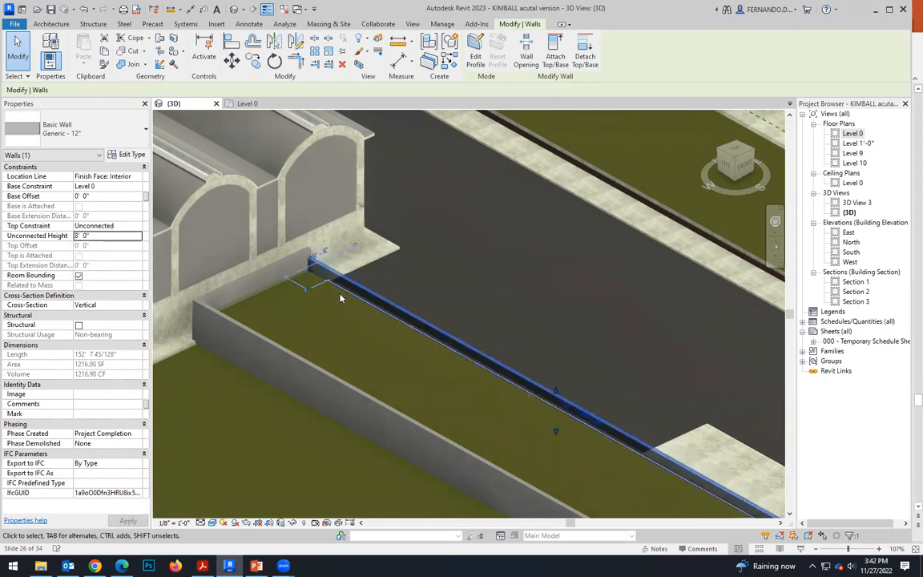
Select the short wall and the lawn-side long wall together and set their unconnected height to 8'.
{"action": "left_click", "coordinate": [280, 264]}
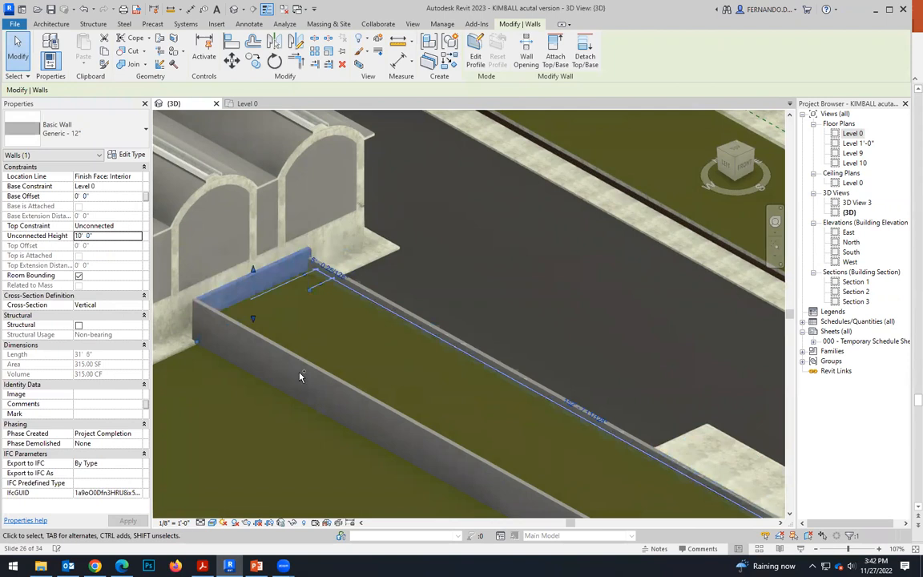
{"action": "left_click", "coordinate": [303, 374], "text": "ctrl"}
{"action": "left_click", "coordinate": [79, 237]}
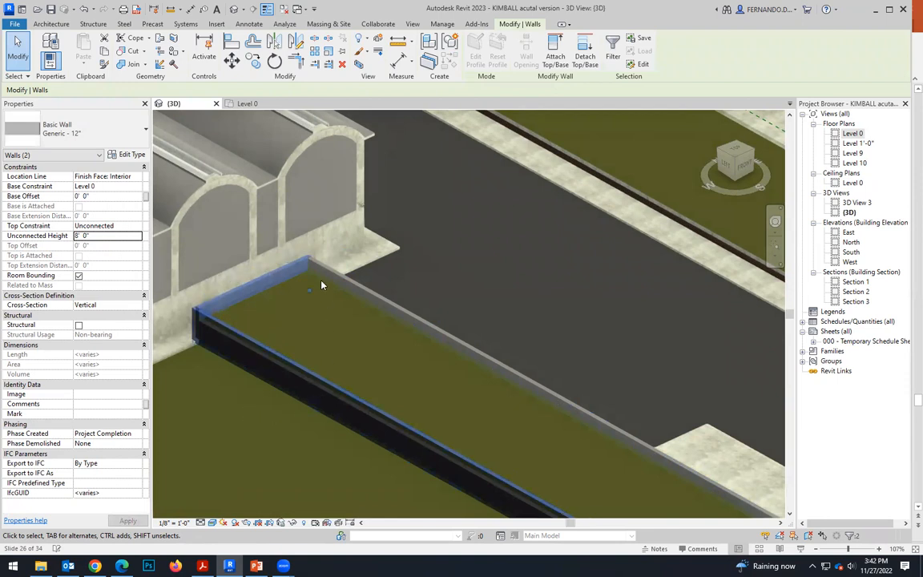
Add the driveway-side wall to the selection and lower the unconnected height of all three walls to 7', and finally to 6'.
{"action": "scroll", "coordinate": [290, 251], "scroll_direction": "up", "scroll_amount": 2}
{"action": "scroll", "coordinate": [323, 283], "scroll_direction": "up", "scroll_amount": 1}
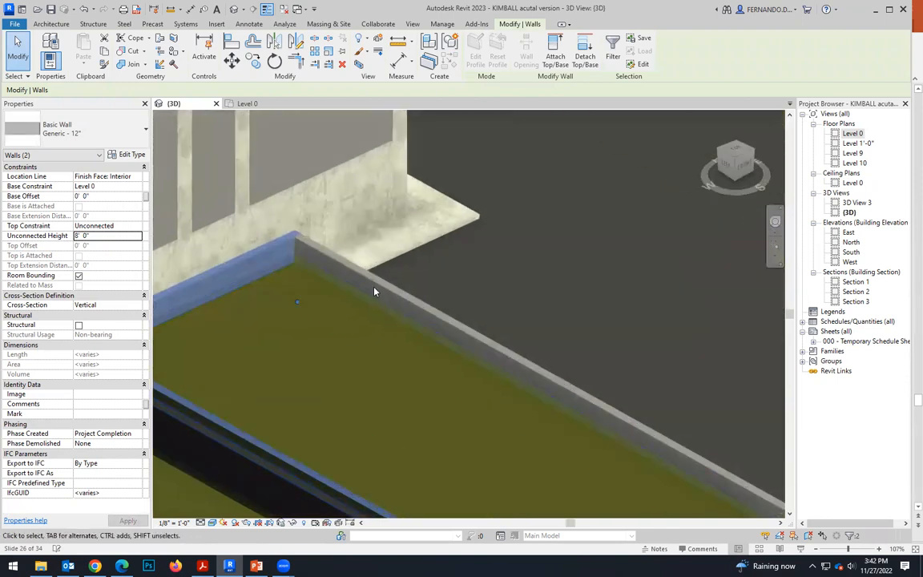
{"action": "left_click", "coordinate": [396, 291], "text": "ctrl"}
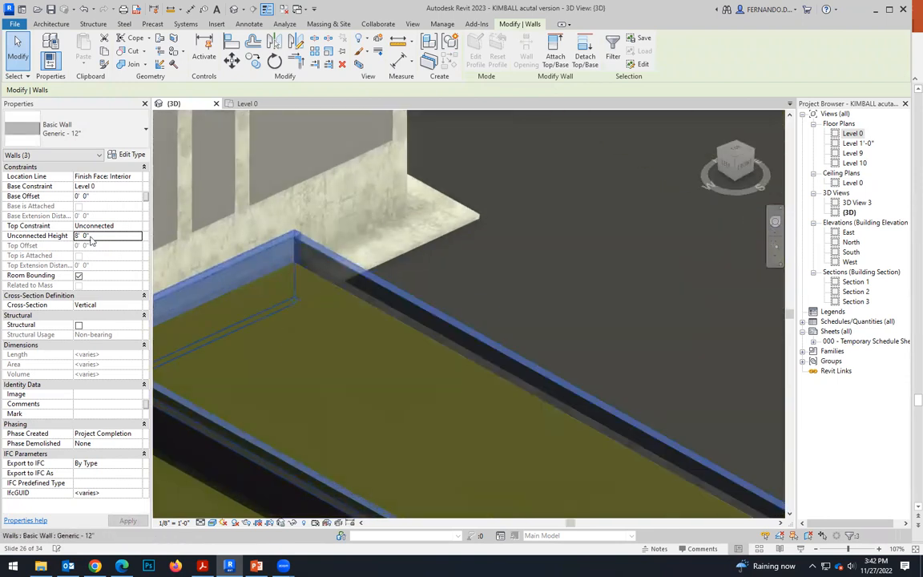
{"action": "left_click", "coordinate": [76, 236]}
{"action": "type", "text": "7"}
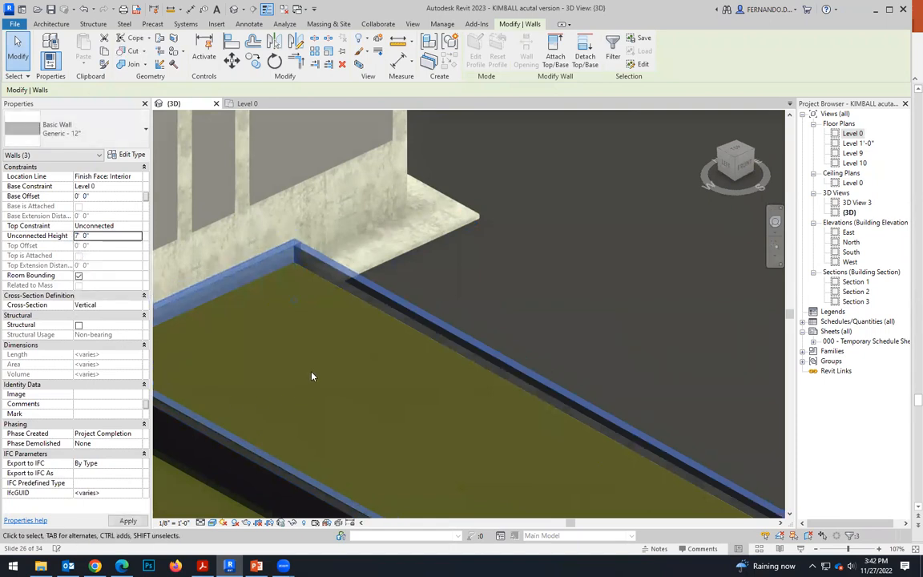
{"action": "left_click", "coordinate": [76, 237]}
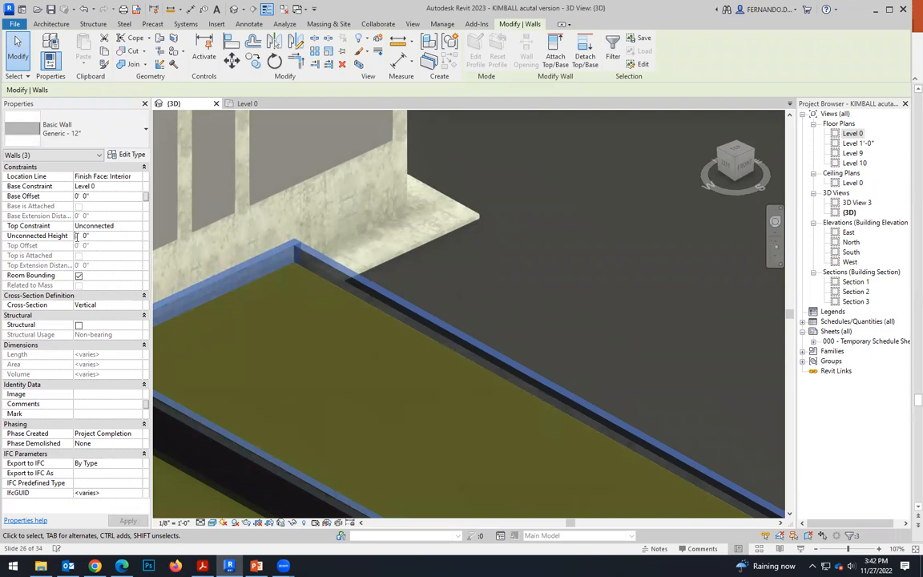
{"action": "type", "text": "6"}
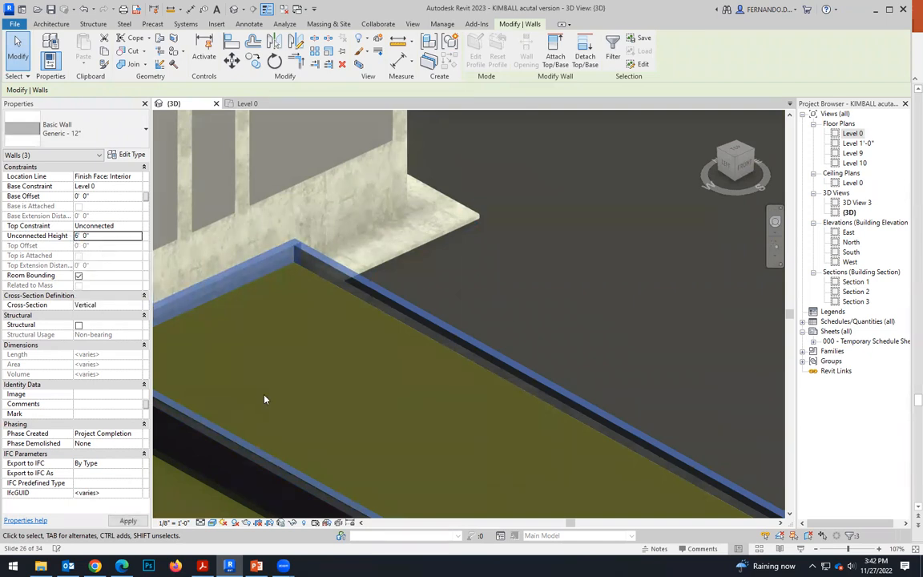
{"action": "scroll", "coordinate": [404, 280], "scroll_direction": "down", "scroll_amount": 5}
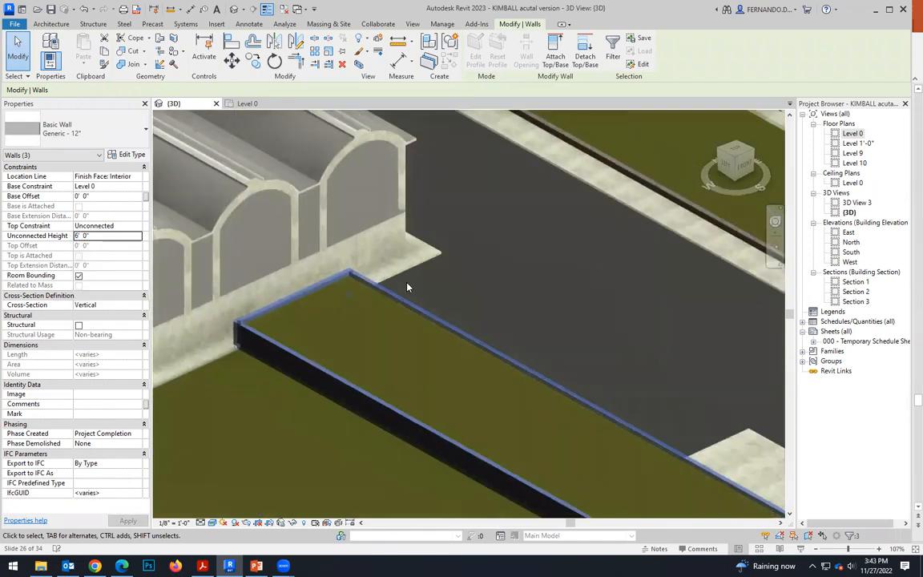
Open the material selection for the structure layer of the lawn-side long wall's Generic - 12" type.
{"action": "scroll", "coordinate": [395, 290], "scroll_direction": "up", "scroll_amount": 6}
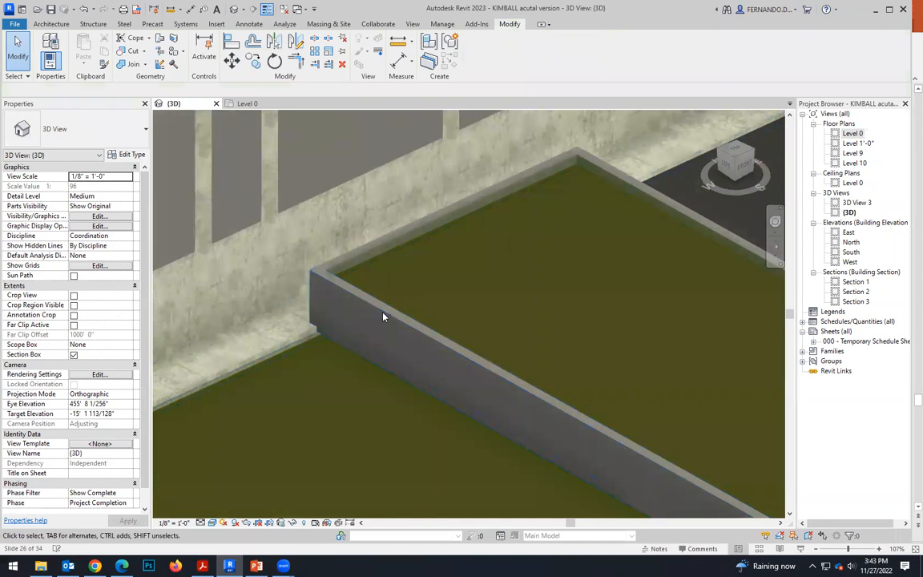
{"action": "left_click", "coordinate": [374, 345]}
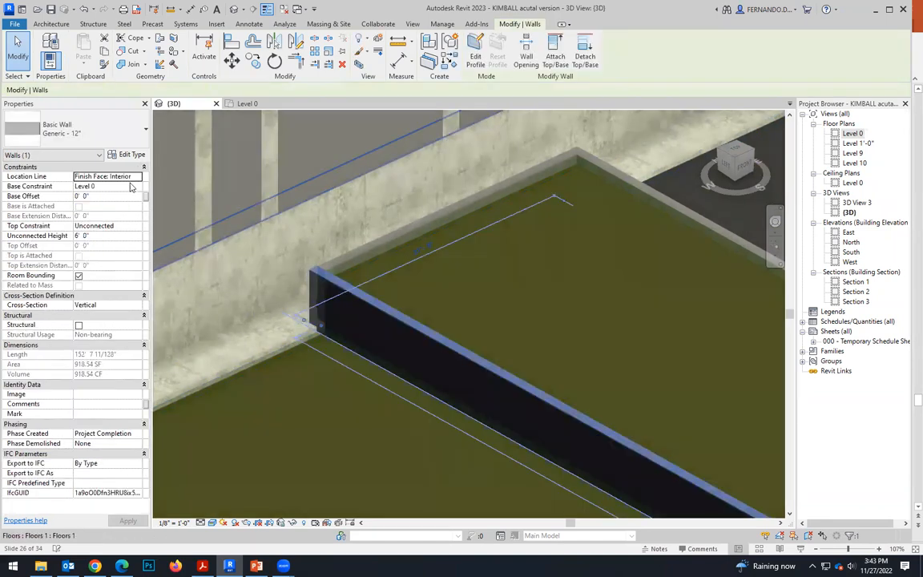
{"action": "left_click", "coordinate": [128, 154]}
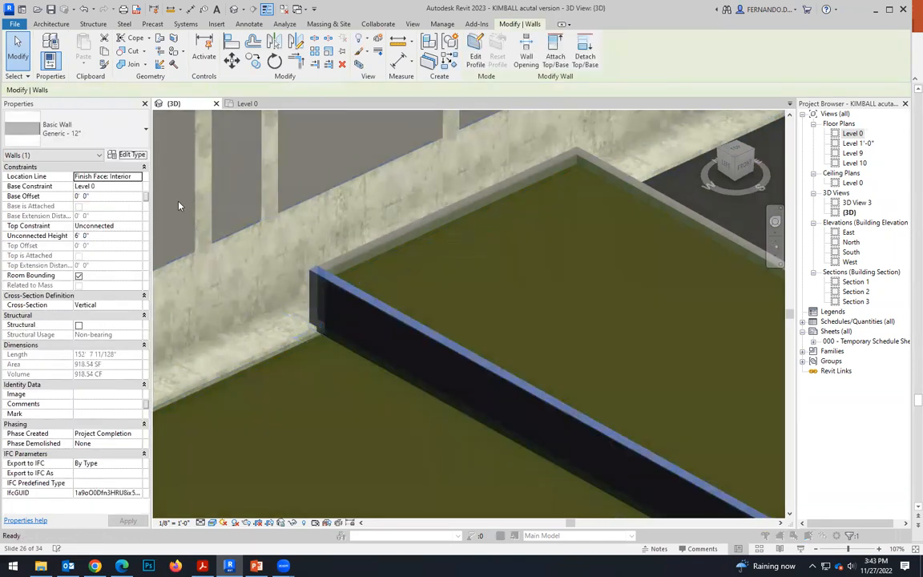
{"action": "left_click", "coordinate": [562, 253]}
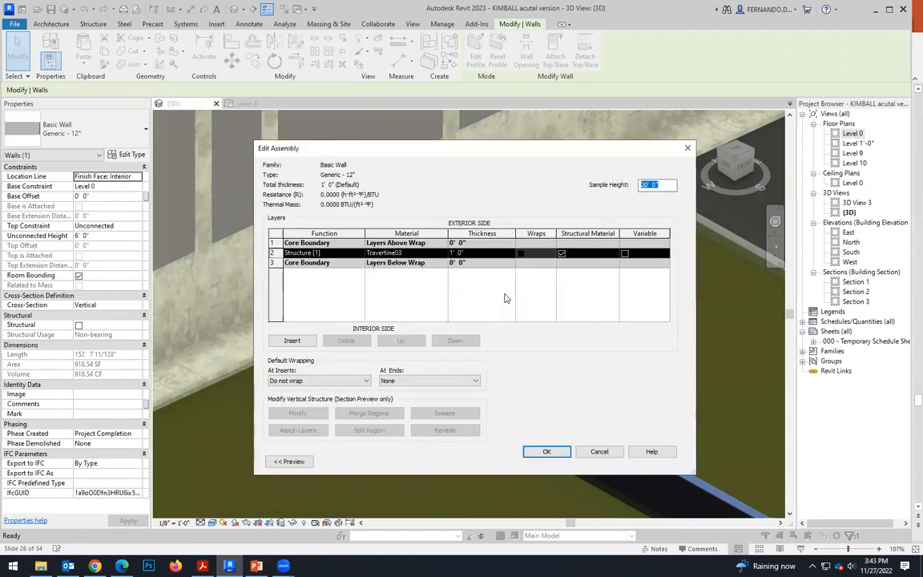
{"action": "left_click", "coordinate": [445, 254]}
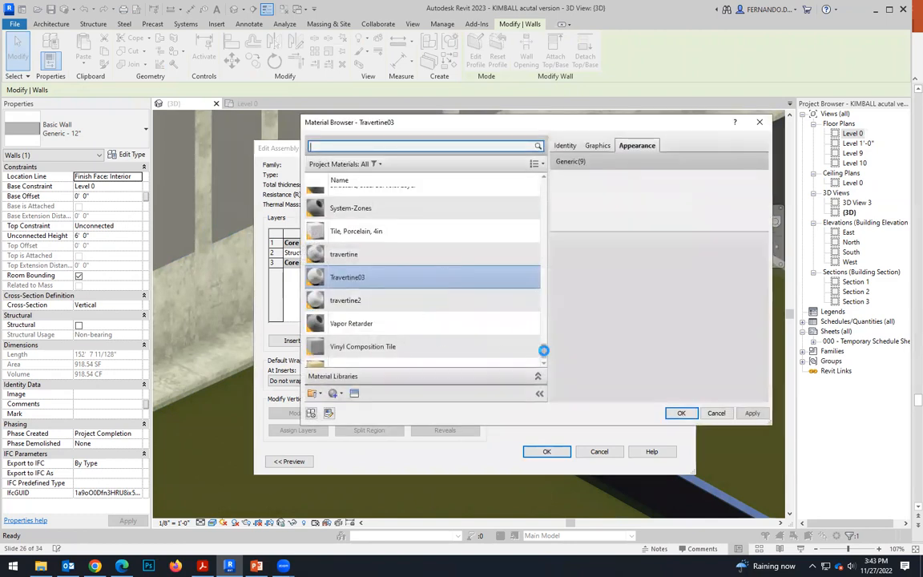
Search the project materials for concrete, assign Concrete, Cast-in-Place gray to the structure layer, and accept the type changes.
{"action": "left_click_drag", "start_coordinate": [546, 350], "coordinate": [538, 186]}
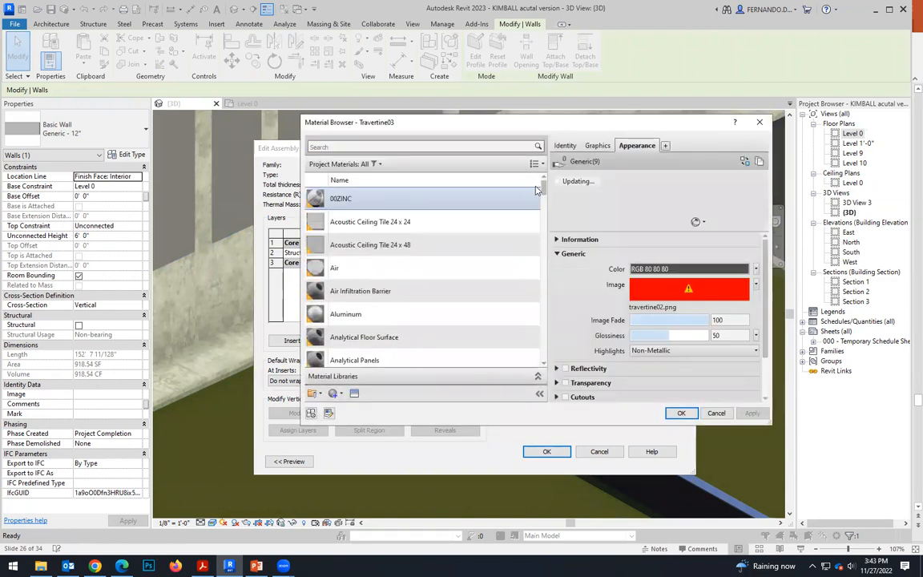
{"action": "left_click", "coordinate": [367, 145]}
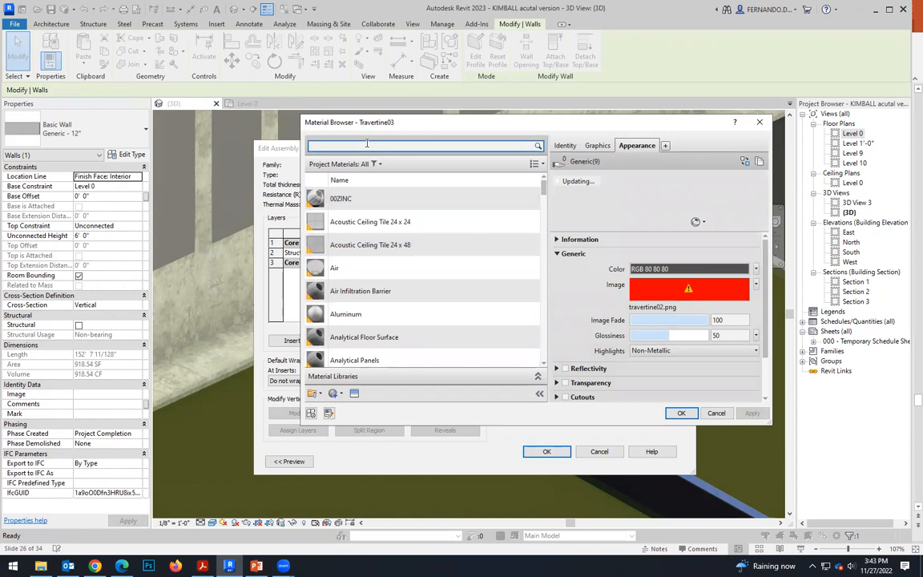
{"action": "type", "text": "concrete"}
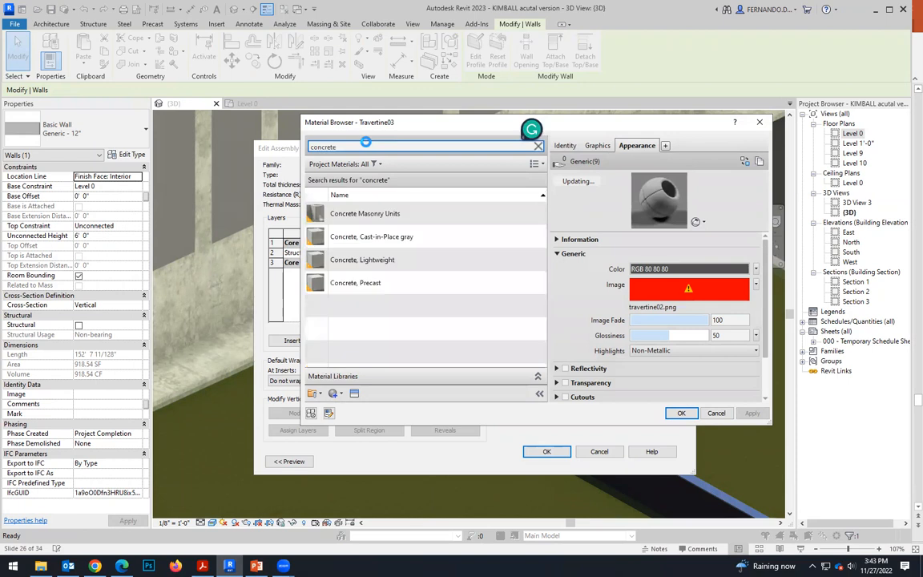
{"action": "left_click", "coordinate": [386, 238]}
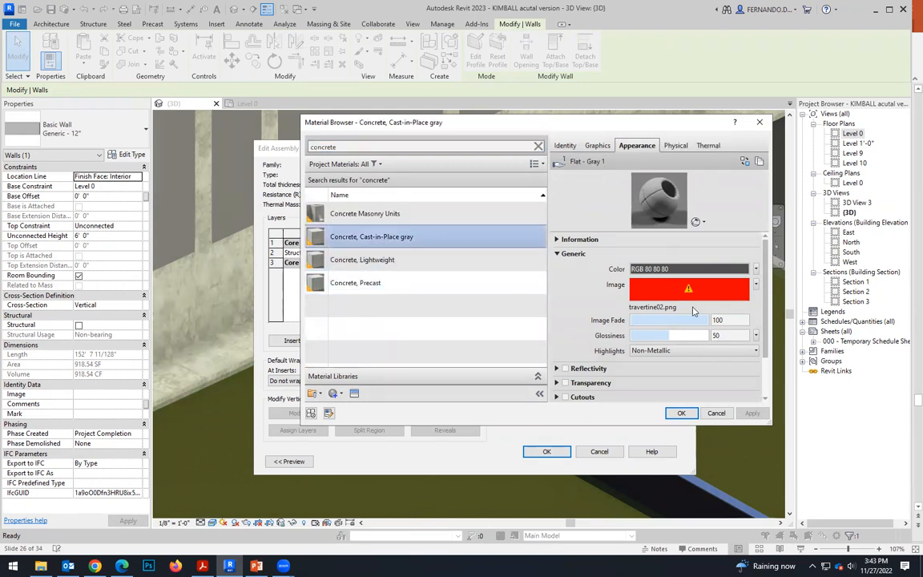
{"action": "left_click", "coordinate": [681, 412]}
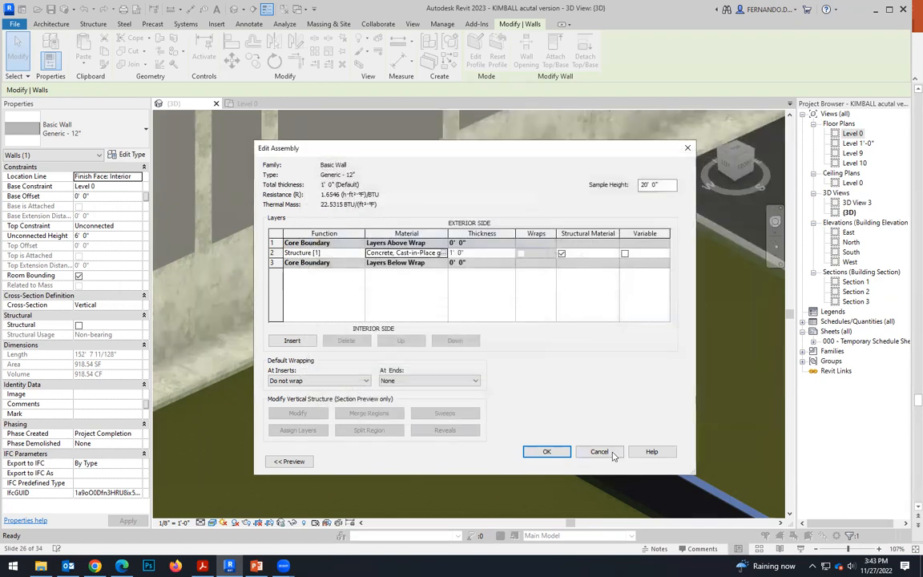
{"action": "left_click", "coordinate": [547, 451]}
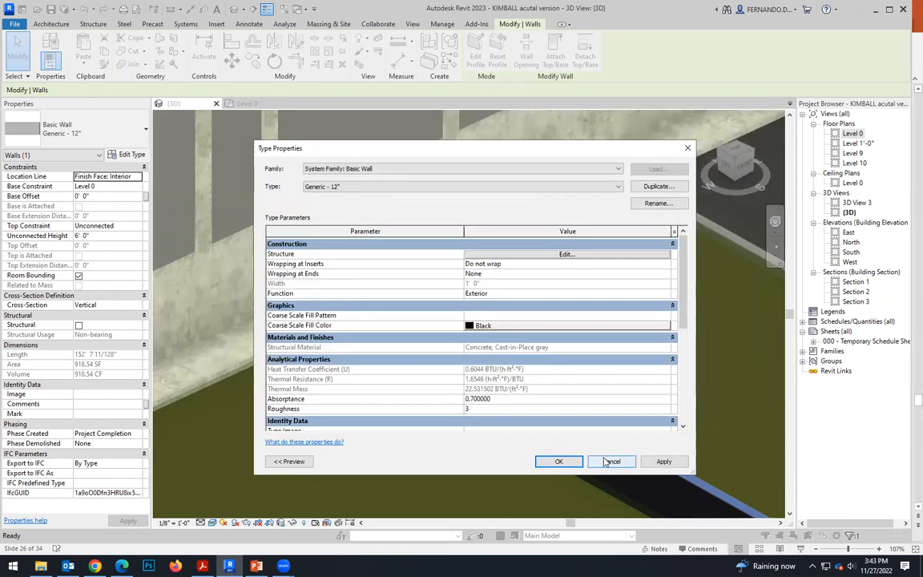
{"action": "left_click", "coordinate": [554, 459]}
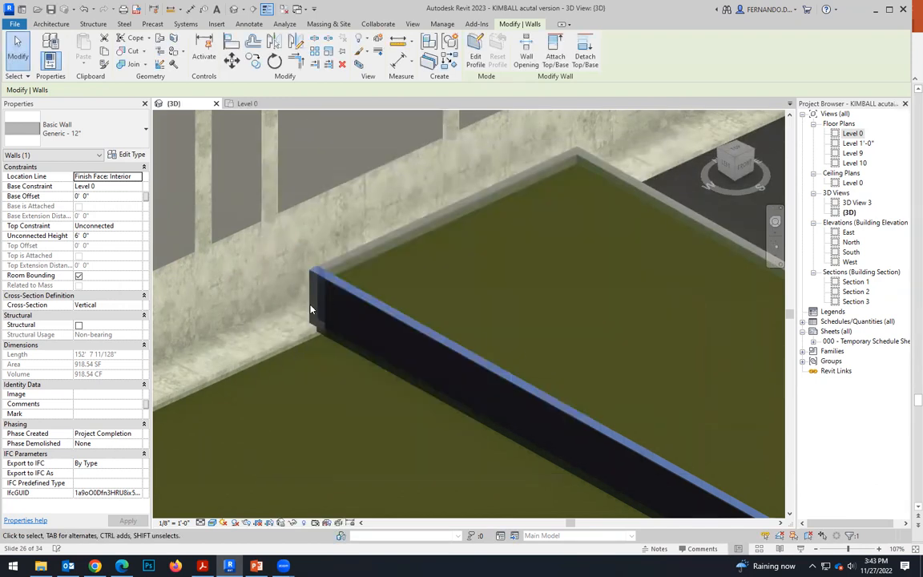
Deselect the wall and examine the concrete finish of the retaining walls around the raised planting strip.
{"action": "scroll", "coordinate": [311, 310], "scroll_direction": "down", "scroll_amount": 6}
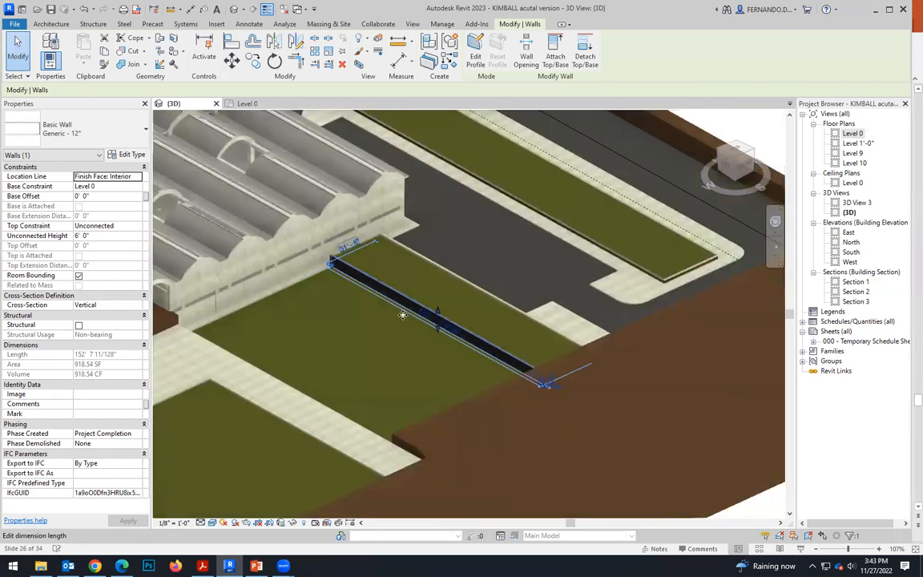
{"action": "middle_click_drag", "start_coordinate": [403, 315], "coordinate": [388, 295]}
{"action": "scroll", "coordinate": [389, 294], "scroll_direction": "down", "scroll_amount": 1}
{"action": "left_click", "coordinate": [649, 479]}
{"action": "scroll", "coordinate": [357, 269], "scroll_direction": "up", "scroll_amount": 3}
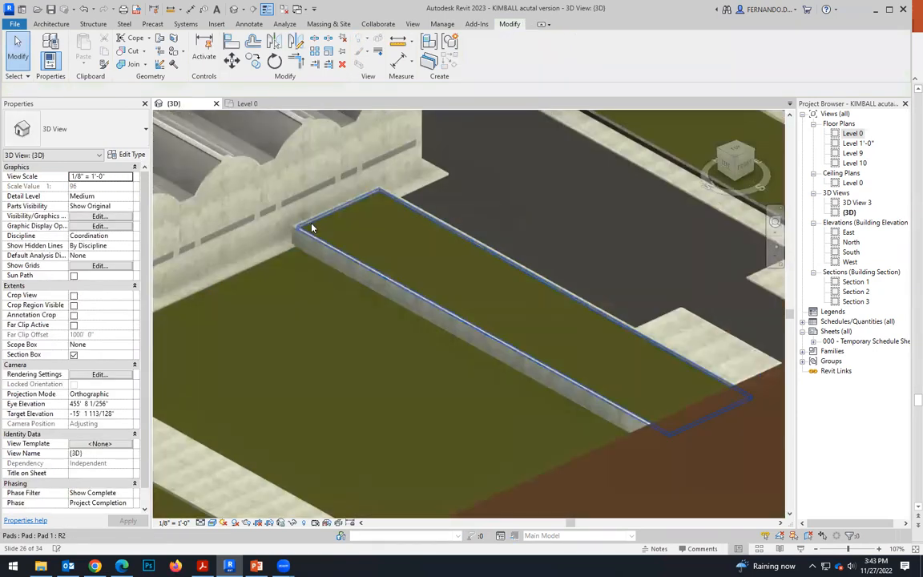
{"action": "scroll", "coordinate": [313, 228], "scroll_direction": "up", "scroll_amount": 2}
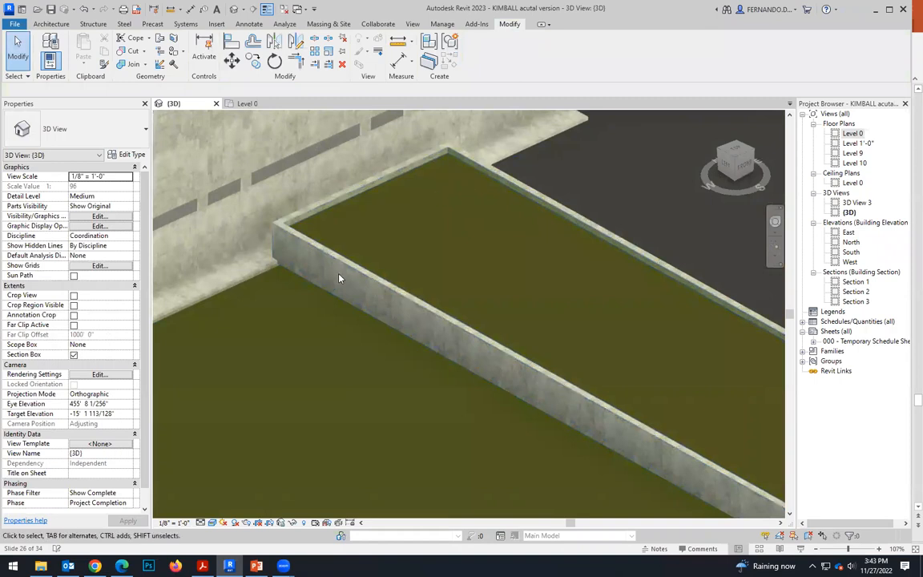
{"action": "scroll", "coordinate": [348, 311], "scroll_direction": "down", "scroll_amount": 4}
{"action": "scroll", "coordinate": [565, 308], "scroll_direction": "up", "scroll_amount": 2}
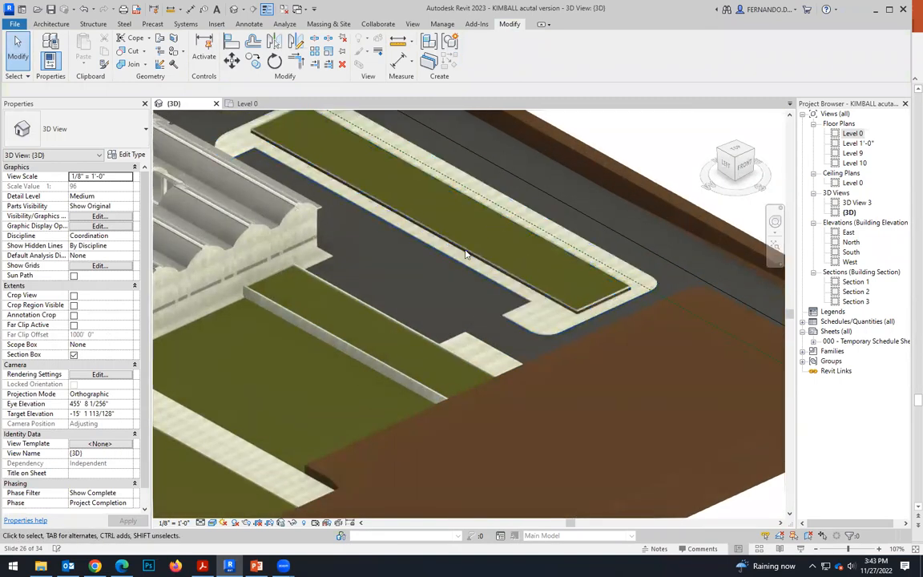
Examine the planting island across the driveway and check its grass pad's height offset from the level.
{"action": "scroll", "coordinate": [467, 341], "scroll_direction": "down", "scroll_amount": 2}
{"action": "scroll", "coordinate": [441, 343], "scroll_direction": "down", "scroll_amount": 2}
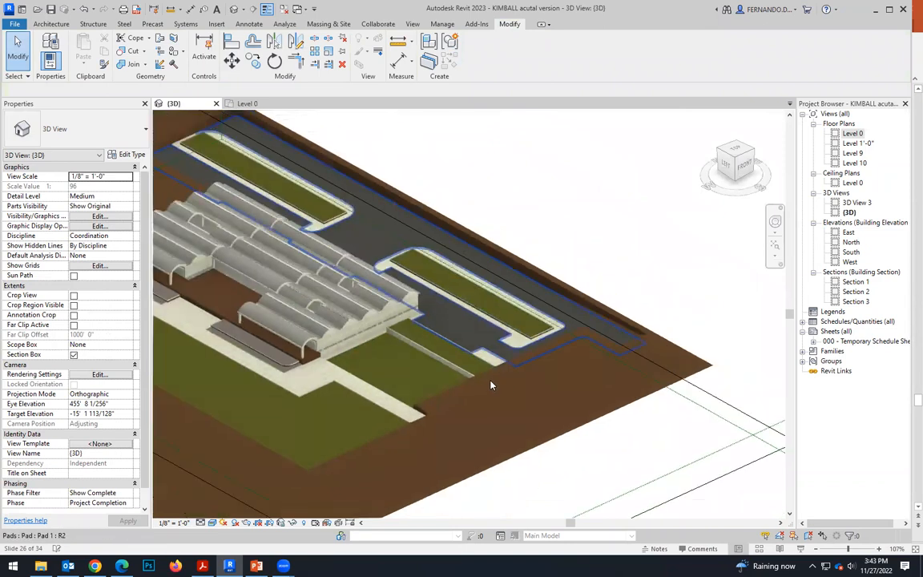
{"action": "scroll", "coordinate": [454, 206], "scroll_direction": "up", "scroll_amount": 3}
{"action": "scroll", "coordinate": [423, 314], "scroll_direction": "up", "scroll_amount": 2}
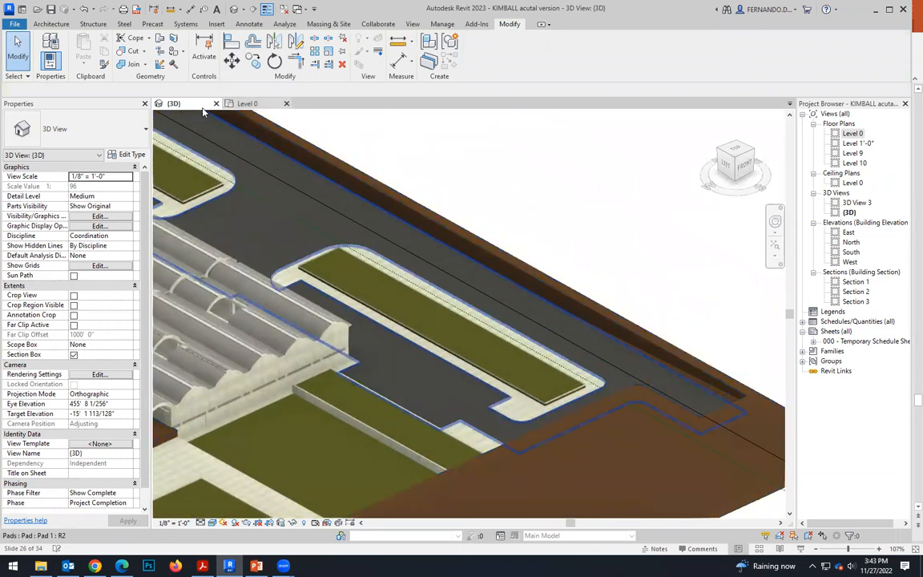
{"action": "scroll", "coordinate": [427, 322], "scroll_direction": "up", "scroll_amount": 1}
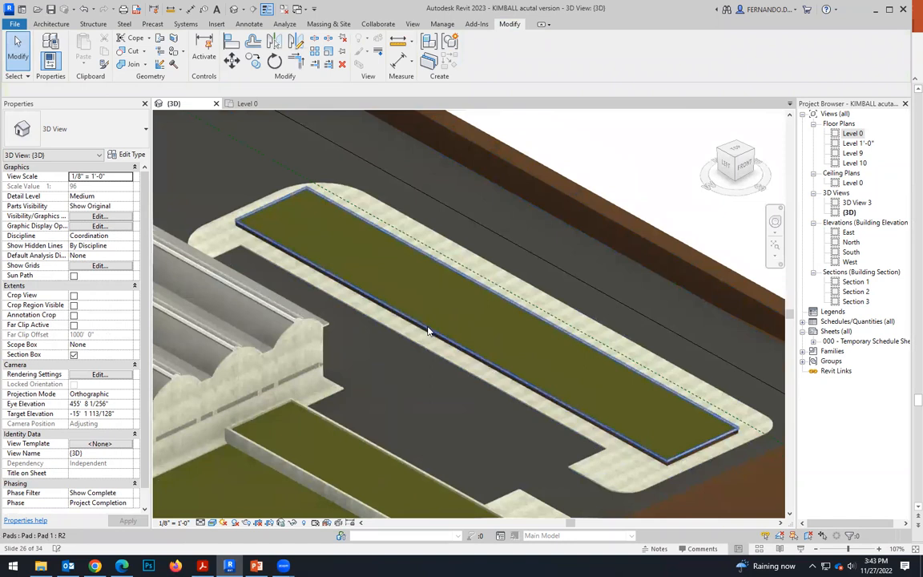
{"action": "left_click", "coordinate": [387, 295]}
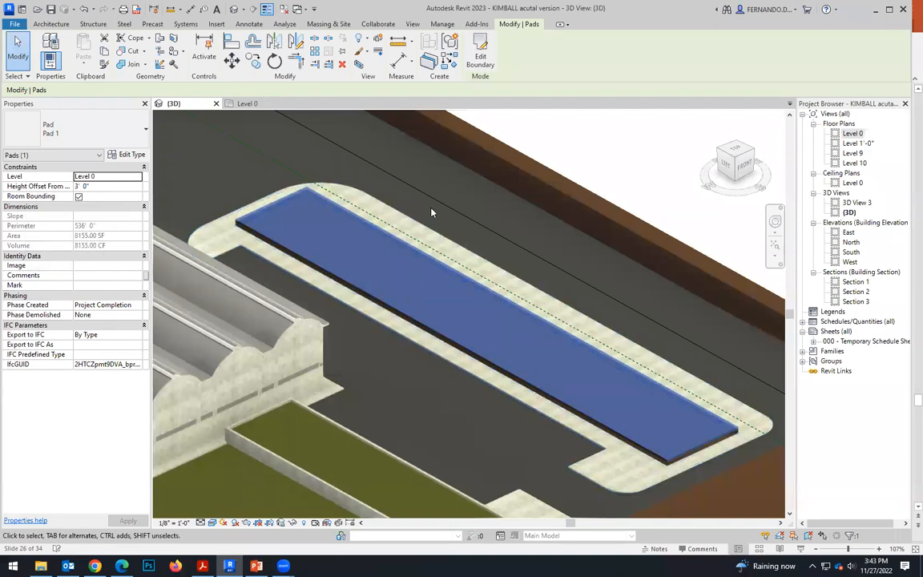
{"action": "key", "text": "Escape"}
In the Level 0 floor plan, start a Generic - 12" wall with the unconnected height set to 3'.
{"action": "key", "text": "ctrl+Tab"}
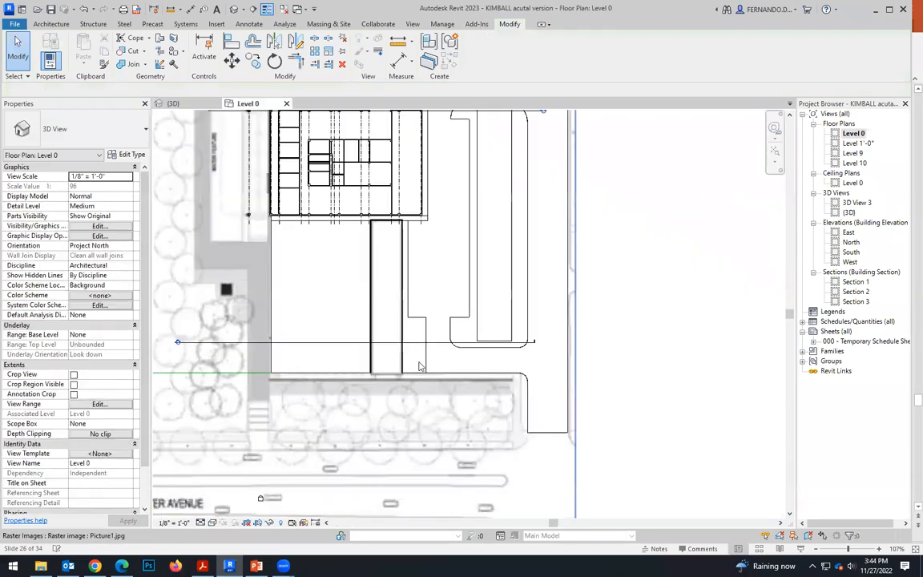
{"action": "scroll", "coordinate": [423, 284], "scroll_direction": "down", "scroll_amount": 1}
{"action": "scroll", "coordinate": [467, 243], "scroll_direction": "up", "scroll_amount": 3}
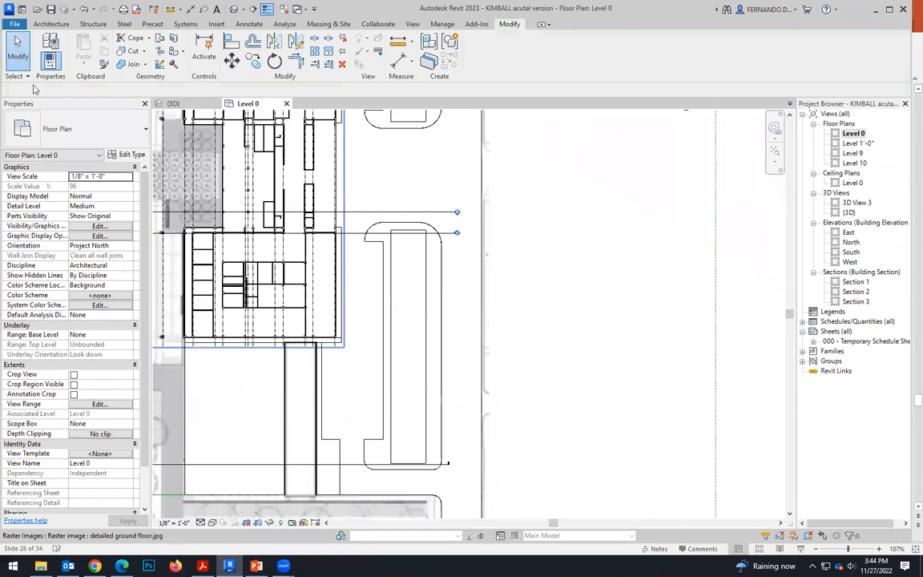
{"action": "left_click", "coordinate": [53, 25]}
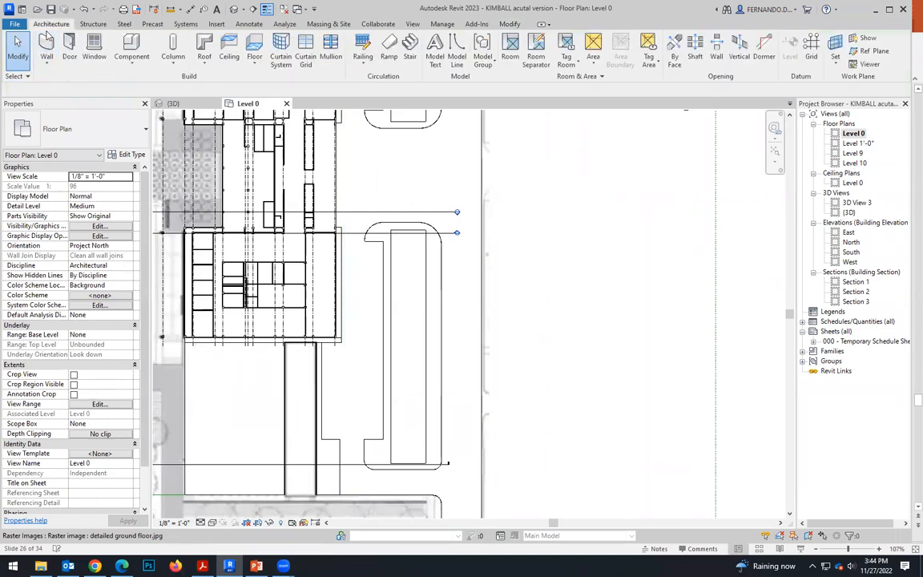
{"action": "key", "text": "w"}
{"action": "key", "text": "a"}
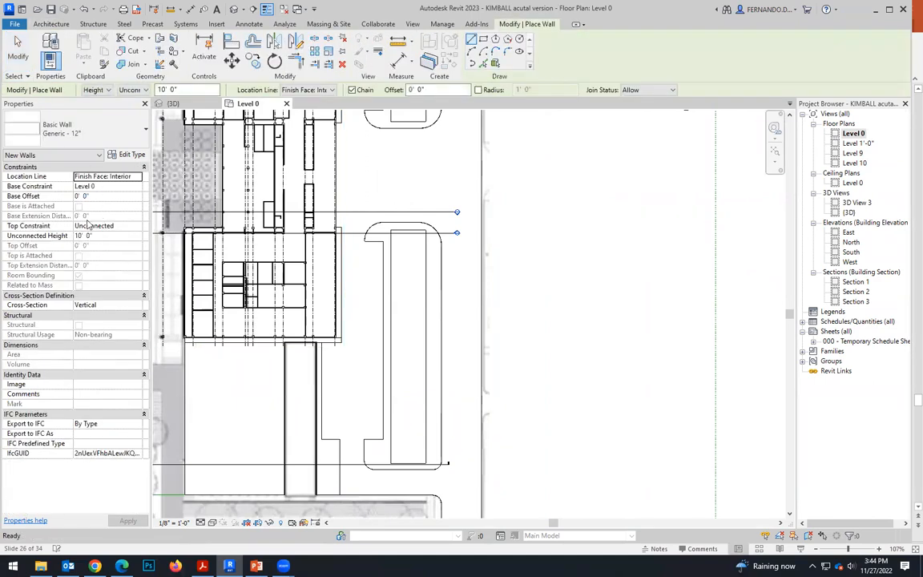
{"action": "left_click", "coordinate": [86, 229]}
{"action": "left_click", "coordinate": [82, 238]}
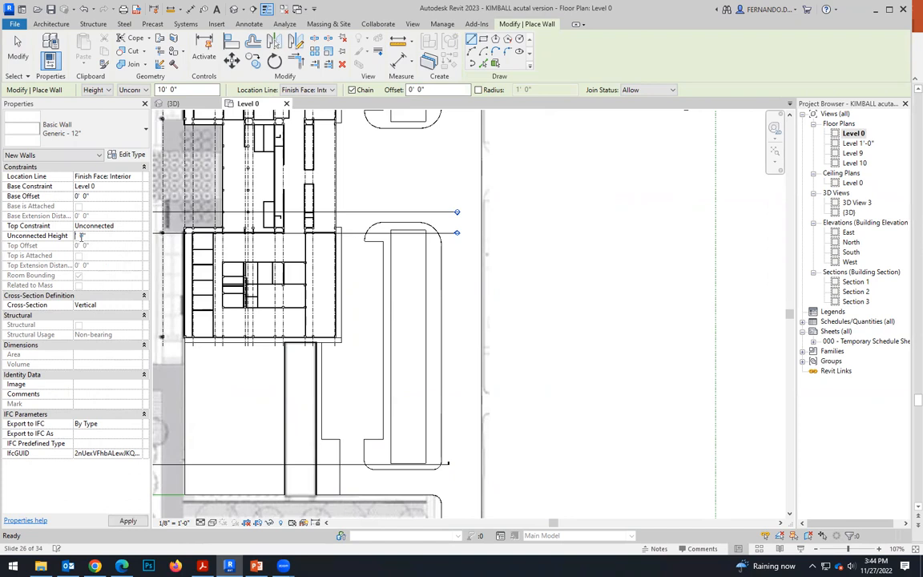
{"action": "type", "text": "3' 0\""}
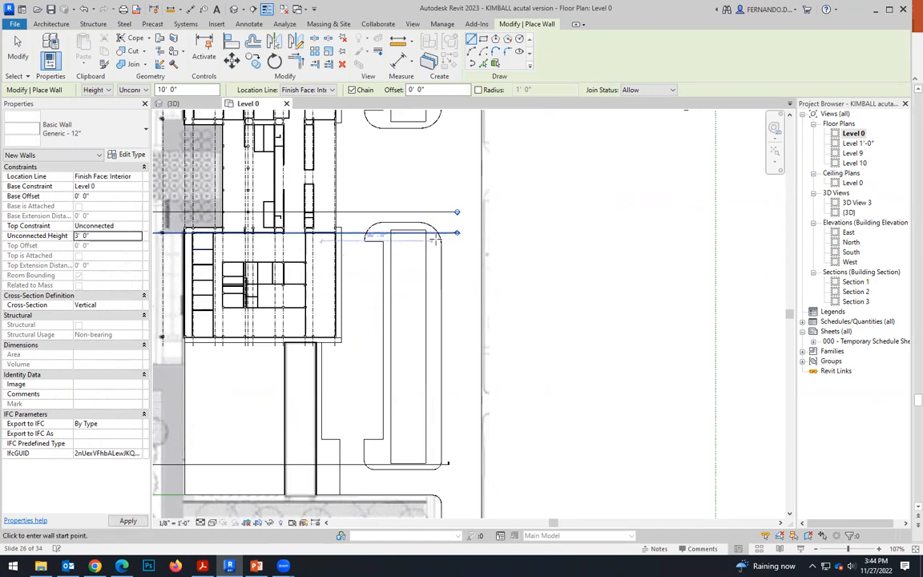
Draw a rough closed loop of four chained walls around the grass pad of the southern planting island.
{"action": "scroll", "coordinate": [431, 241], "scroll_direction": "up", "scroll_amount": 2}
{"action": "left_click", "coordinate": [431, 241]}
{"action": "scroll", "coordinate": [430, 240], "scroll_direction": "down", "scroll_amount": 3}
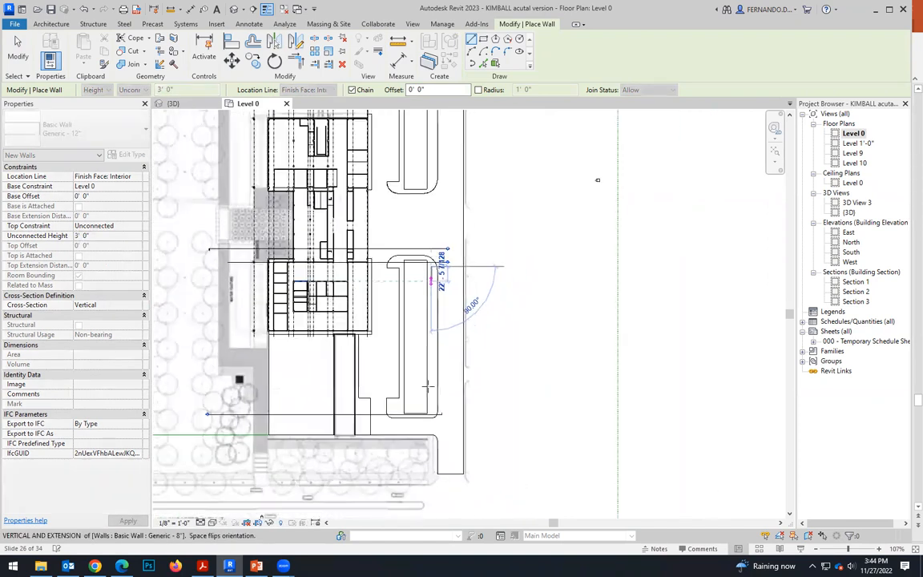
{"action": "left_click", "coordinate": [450, 426]}
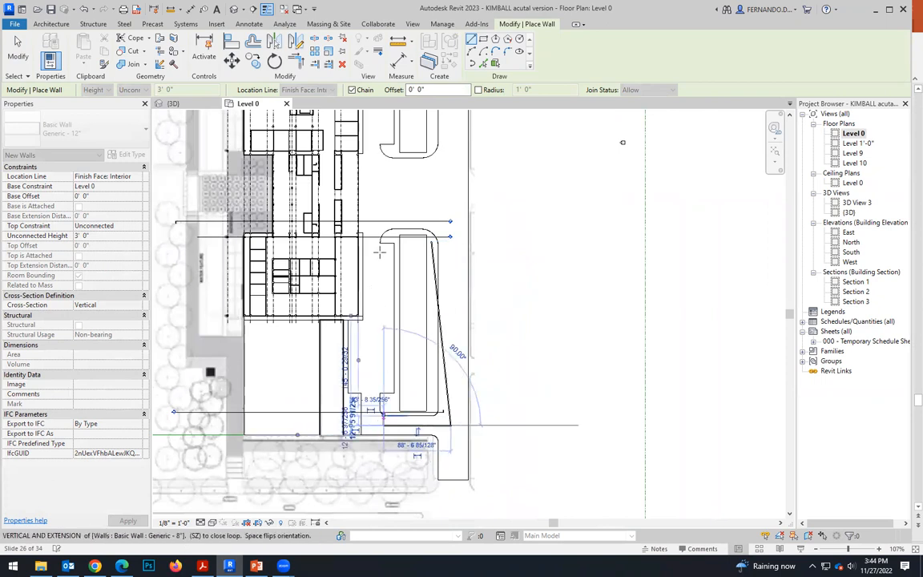
{"action": "left_click", "coordinate": [393, 215]}
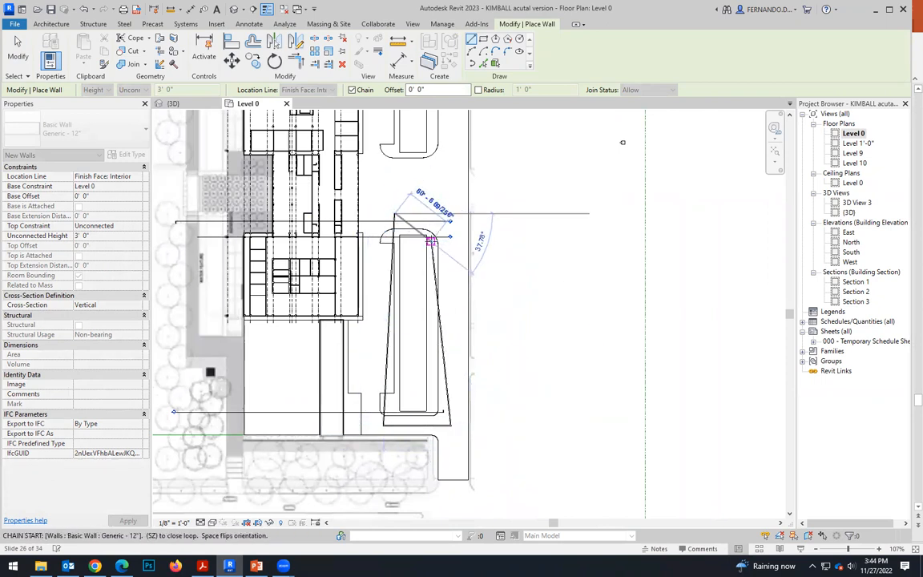
{"action": "key", "text": "Escape"}
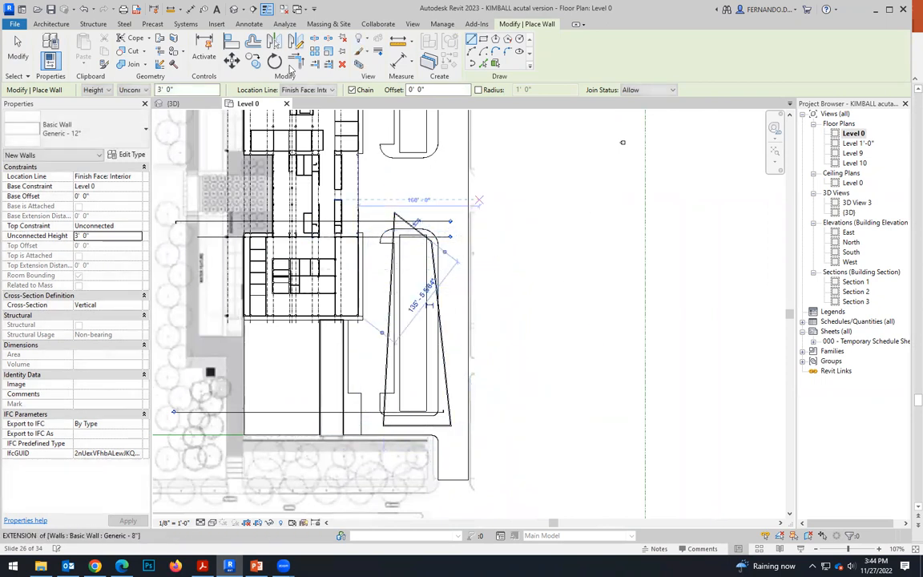
{"action": "key", "text": "Escape"}
Align the building-side long wall of the new loop with the adjacent long edge of the grass pad.
{"action": "left_click", "coordinate": [391, 267]}
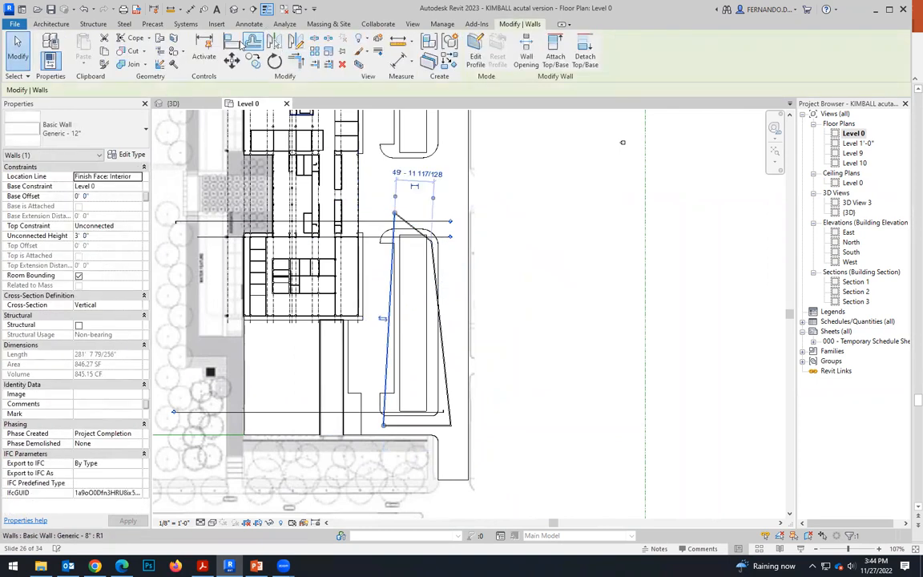
{"action": "key", "text": "a"}
{"action": "key", "text": "l"}
{"action": "scroll", "coordinate": [373, 268], "scroll_direction": "up", "scroll_amount": 4}
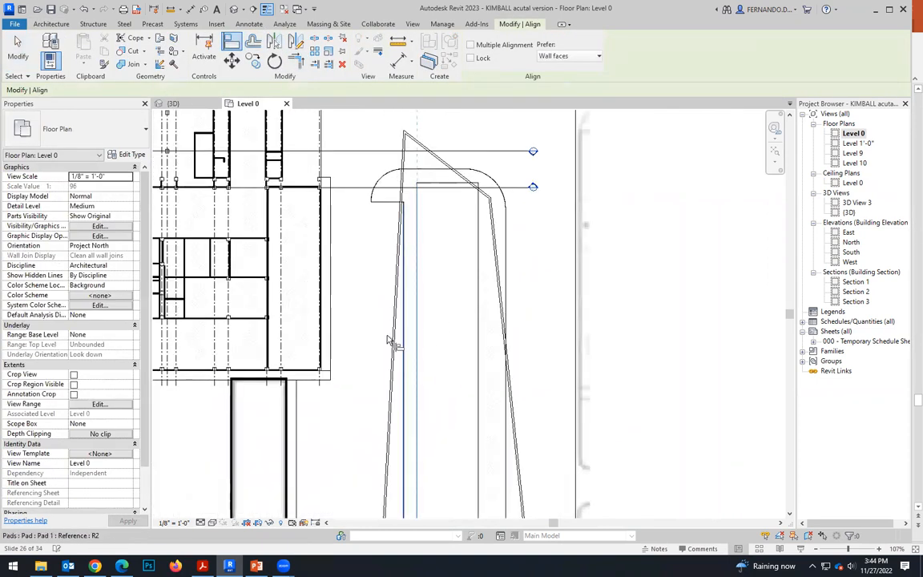
{"action": "scroll", "coordinate": [440, 207], "scroll_direction": "up", "scroll_amount": 4}
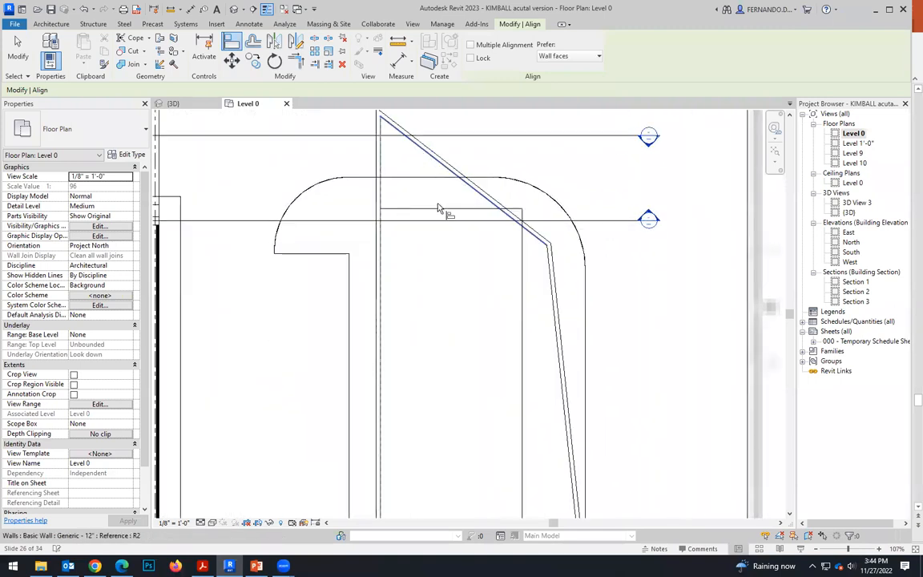
Align the remaining three walls of the new loop with the grass pad's two short edges and outer long edge.
{"action": "left_click", "coordinate": [438, 213]}
{"action": "left_click", "coordinate": [446, 236]}
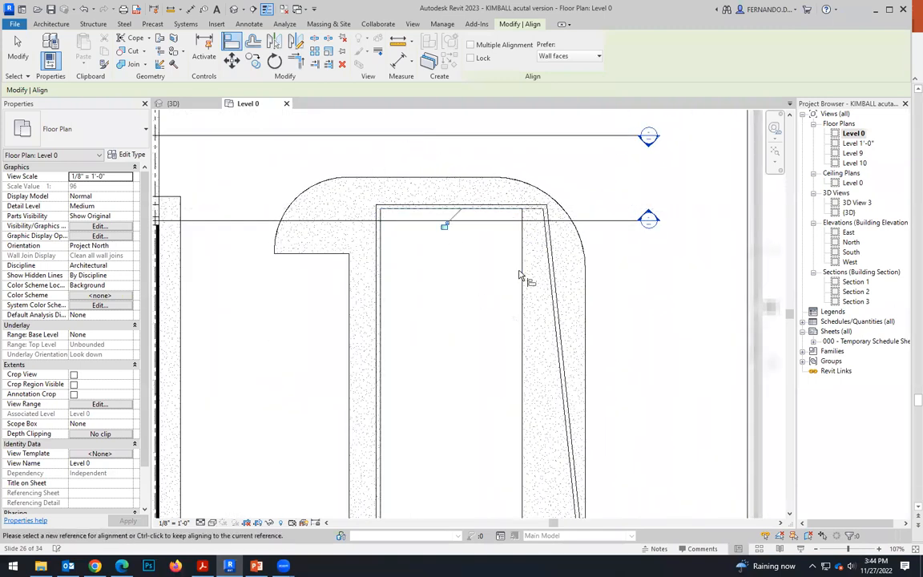
{"action": "scroll", "coordinate": [414, 188], "scroll_direction": "down", "scroll_amount": 6}
{"action": "scroll", "coordinate": [420, 432], "scroll_direction": "up", "scroll_amount": 8}
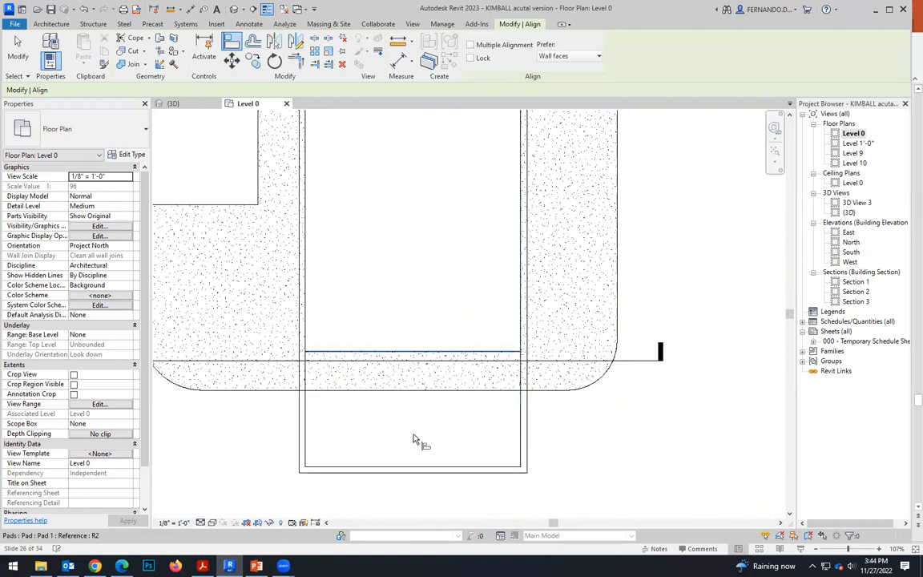
{"action": "left_click", "coordinate": [426, 468]}
{"action": "scroll", "coordinate": [402, 415], "scroll_direction": "down", "scroll_amount": 5}
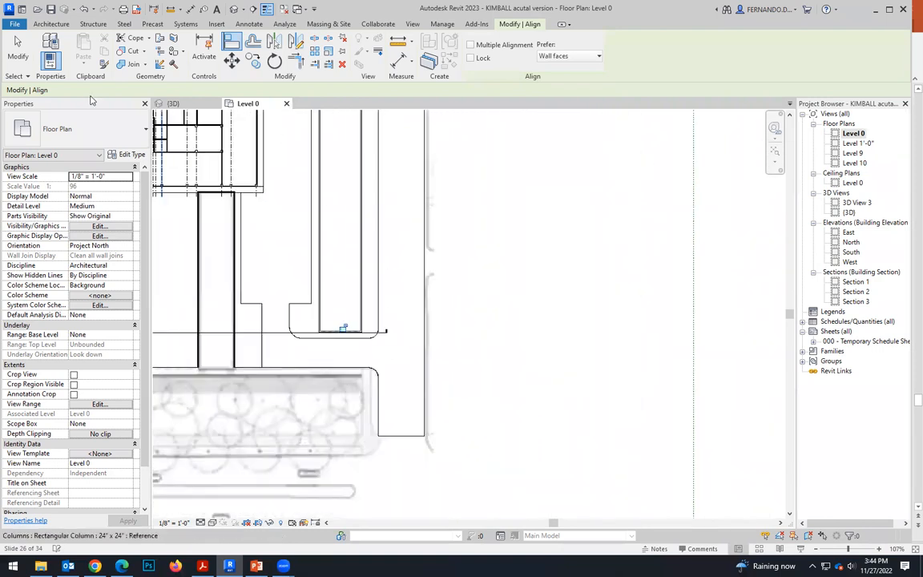
{"action": "left_click", "coordinate": [24, 49]}
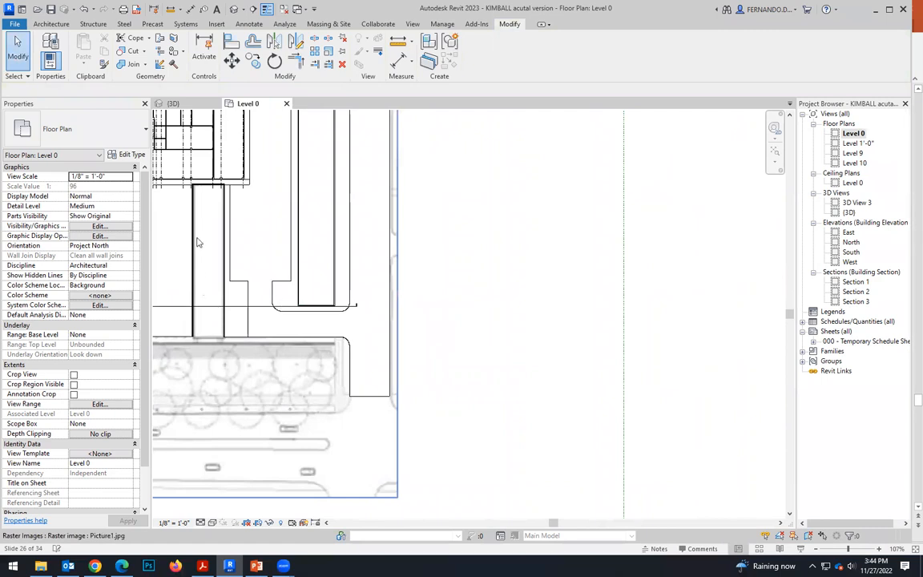
Examine in 3D the new walls around the southern island's grass pad and the exposed pad edges of the northern island.
{"action": "left_click", "coordinate": [172, 104]}
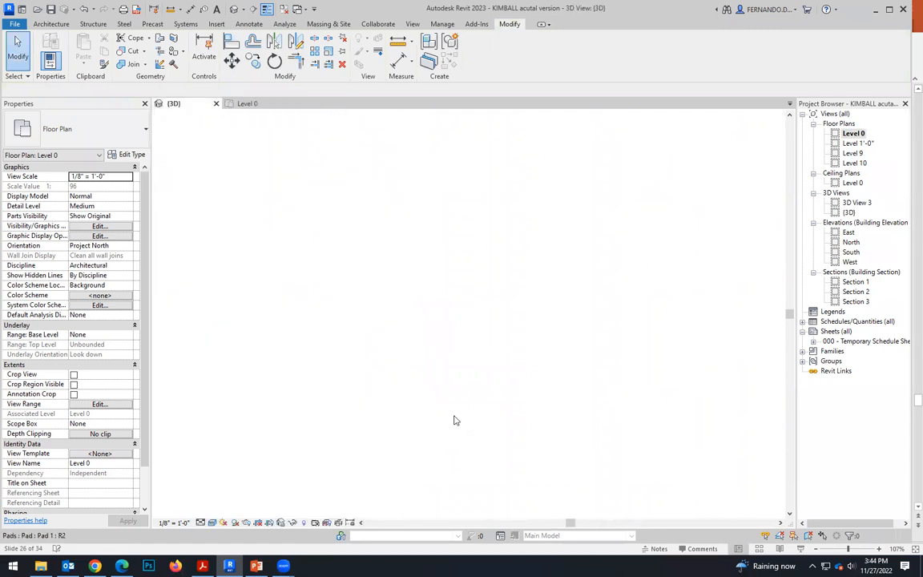
{"action": "scroll", "coordinate": [433, 347], "scroll_direction": "down", "scroll_amount": 3}
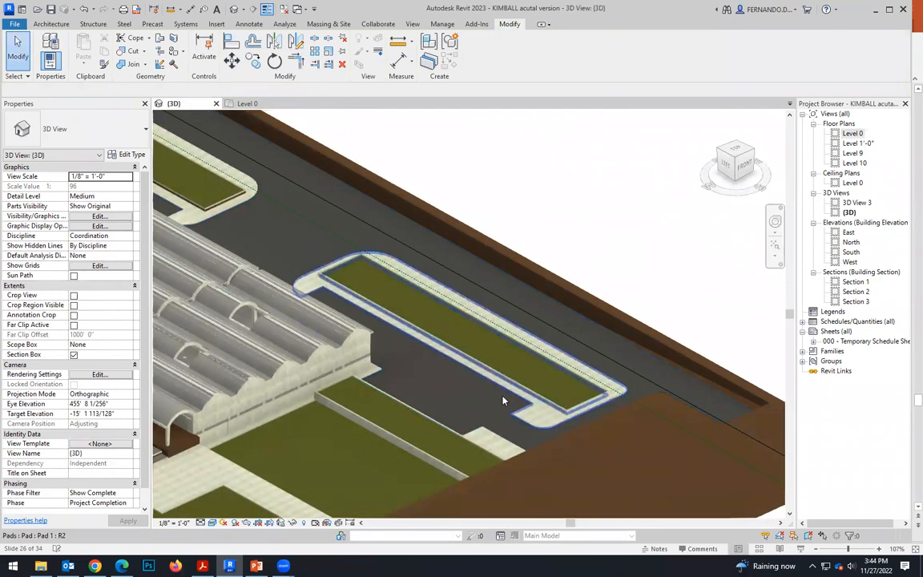
{"action": "scroll", "coordinate": [481, 361], "scroll_direction": "up", "scroll_amount": 5}
{"action": "scroll", "coordinate": [527, 366], "scroll_direction": "down", "scroll_amount": 2}
{"action": "scroll", "coordinate": [531, 375], "scroll_direction": "up", "scroll_amount": 2}
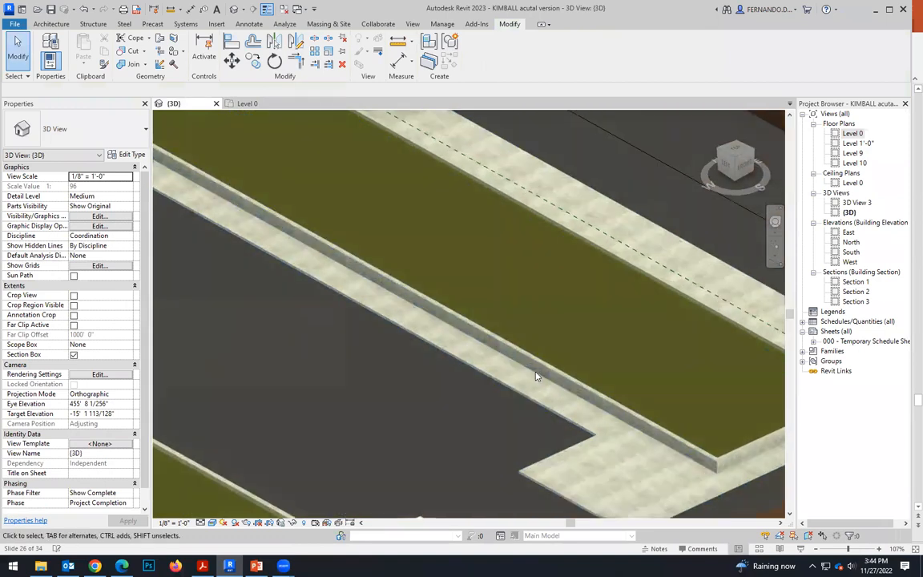
{"action": "scroll", "coordinate": [497, 361], "scroll_direction": "down", "scroll_amount": 4}
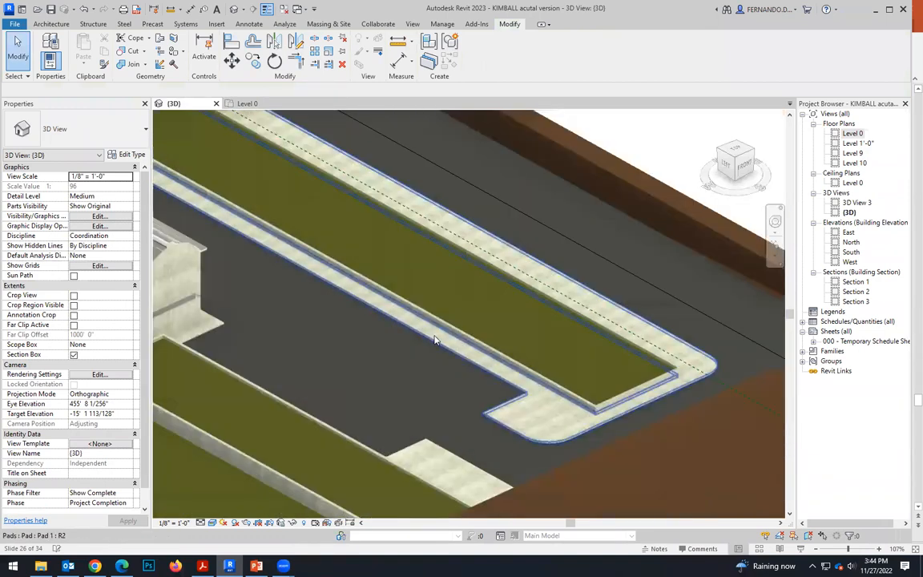
{"action": "scroll", "coordinate": [451, 377], "scroll_direction": "up", "scroll_amount": 3}
{"action": "scroll", "coordinate": [476, 360], "scroll_direction": "down", "scroll_amount": 3}
{"action": "scroll", "coordinate": [401, 345], "scroll_direction": "up", "scroll_amount": 3}
{"action": "scroll", "coordinate": [336, 222], "scroll_direction": "up", "scroll_amount": 6}
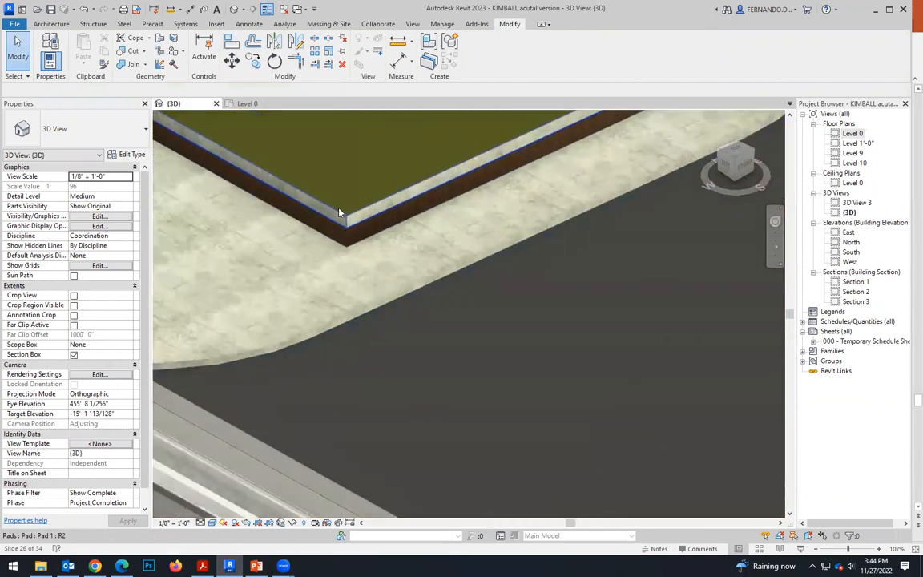
{"action": "scroll", "coordinate": [341, 236], "scroll_direction": "up", "scroll_amount": 2}
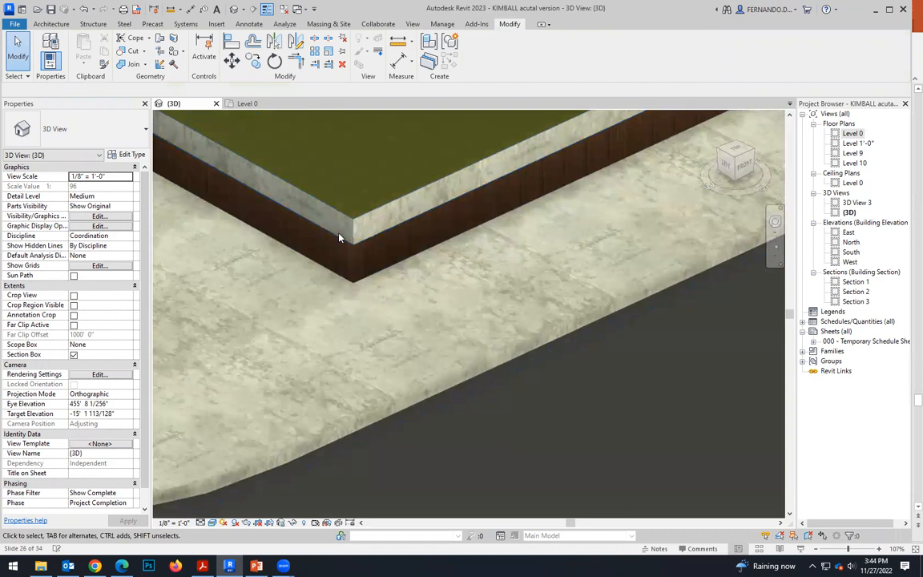
{"action": "scroll", "coordinate": [346, 243], "scroll_direction": "down", "scroll_amount": 1}
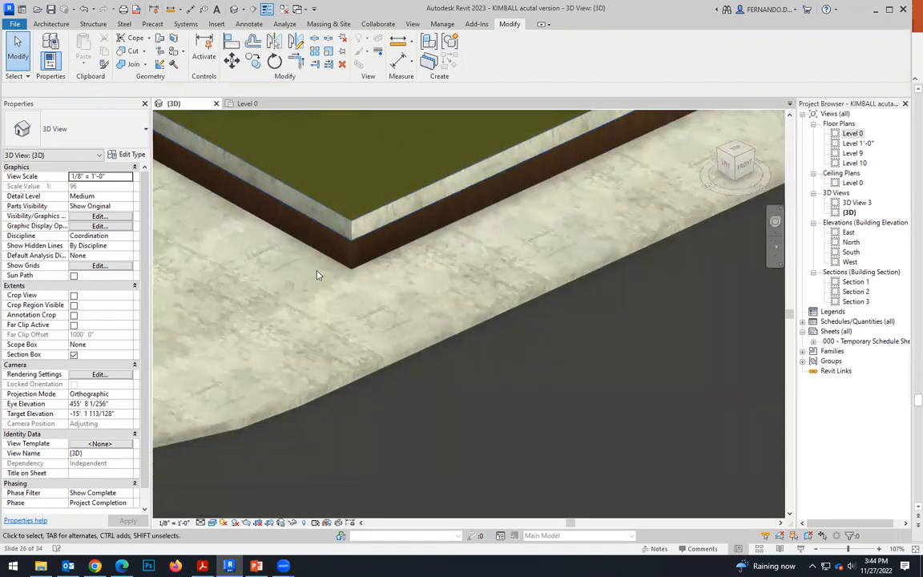
{"action": "scroll", "coordinate": [315, 258], "scroll_direction": "down", "scroll_amount": 4}
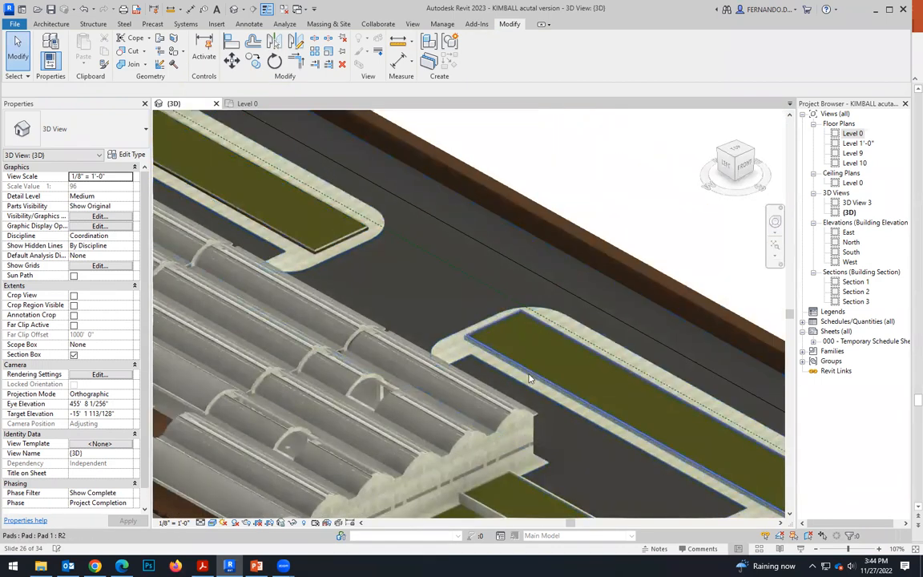
{"action": "scroll", "coordinate": [489, 361], "scroll_direction": "up", "scroll_amount": 4}
{"action": "scroll", "coordinate": [496, 367], "scroll_direction": "up", "scroll_amount": 4}
{"action": "scroll", "coordinate": [404, 319], "scroll_direction": "down", "scroll_amount": 7}
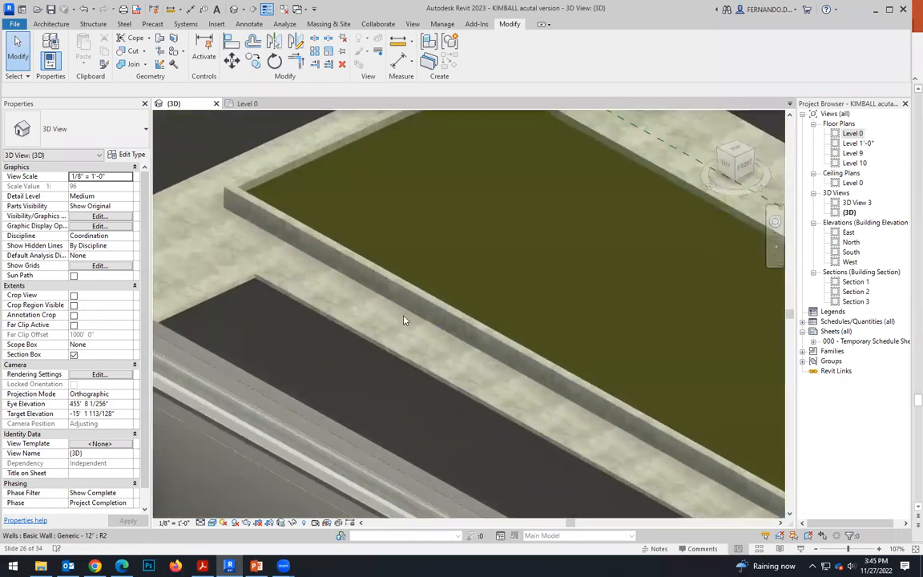
Compare the model's southern end and portico corner with the aerial museum photo in PowerPoint.
{"action": "key", "text": "alt+Tab"}
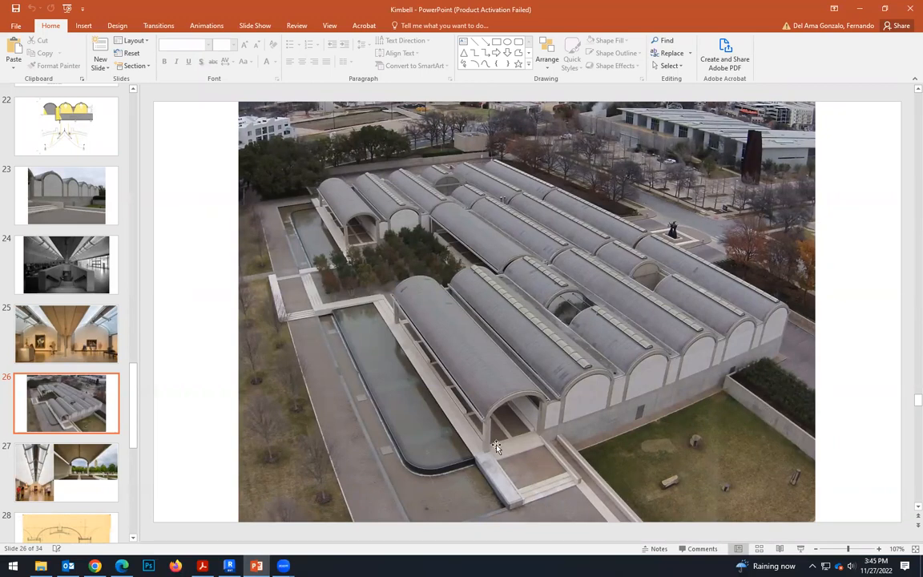
{"action": "key", "text": "alt+Tab"}
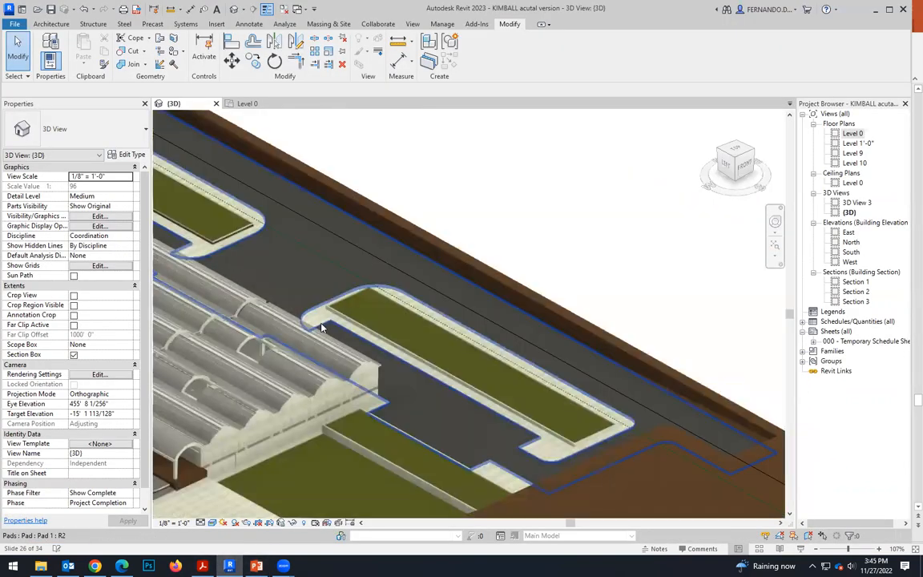
{"action": "scroll", "coordinate": [321, 327], "scroll_direction": "down", "scroll_amount": 3}
{"action": "scroll", "coordinate": [222, 452], "scroll_direction": "up", "scroll_amount": 6}
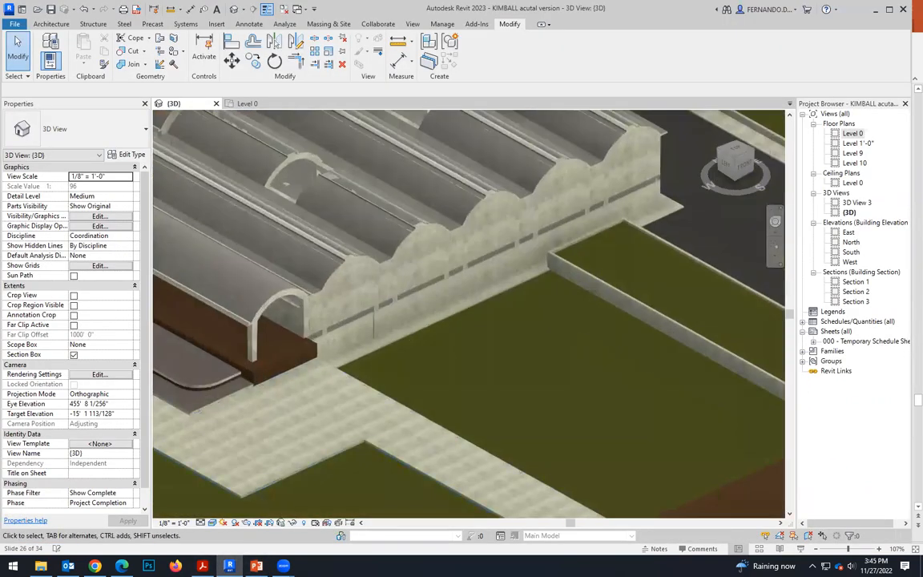
{"action": "key", "text": "alt+Tab"}
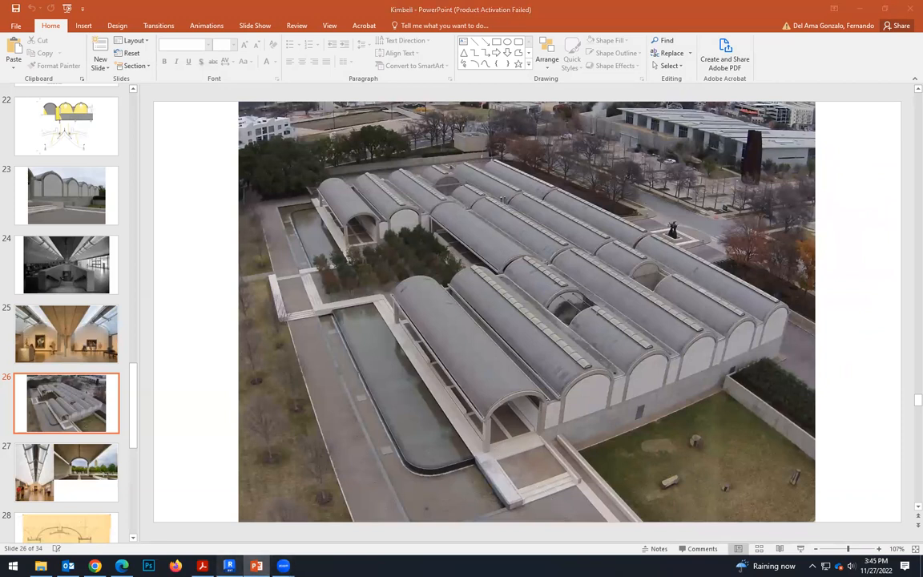
{"action": "key", "text": "alt+Tab"}
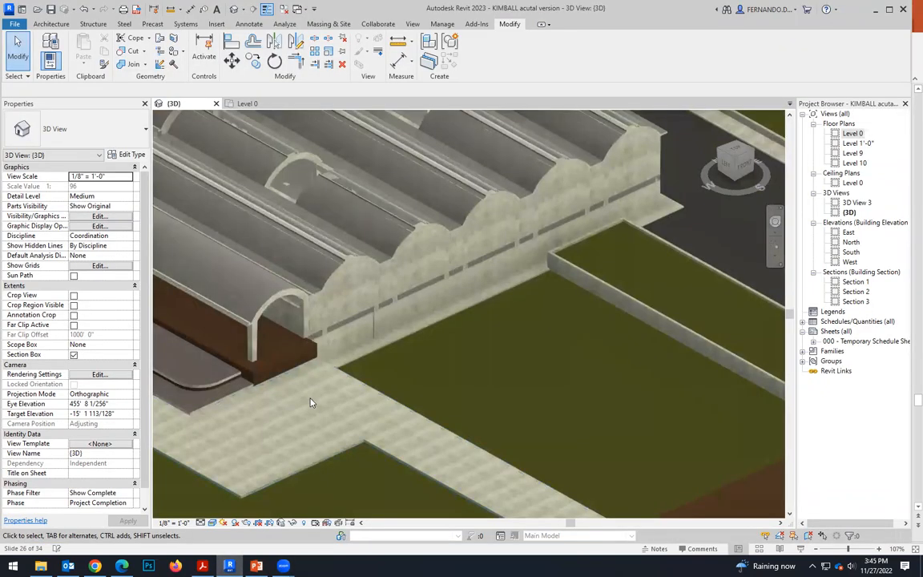
Edit the boundary of the paved walkway pad in top view, shortening the line along the southern pool's end to about 26'.
{"action": "left_click", "coordinate": [328, 459]}
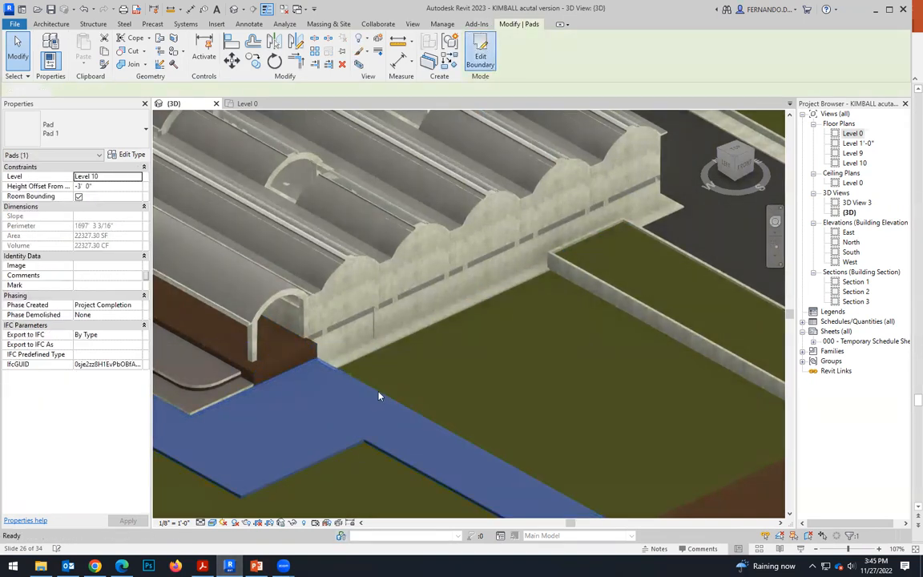
{"action": "double_click", "coordinate": [380, 396]}
{"action": "left_click", "coordinate": [738, 153]}
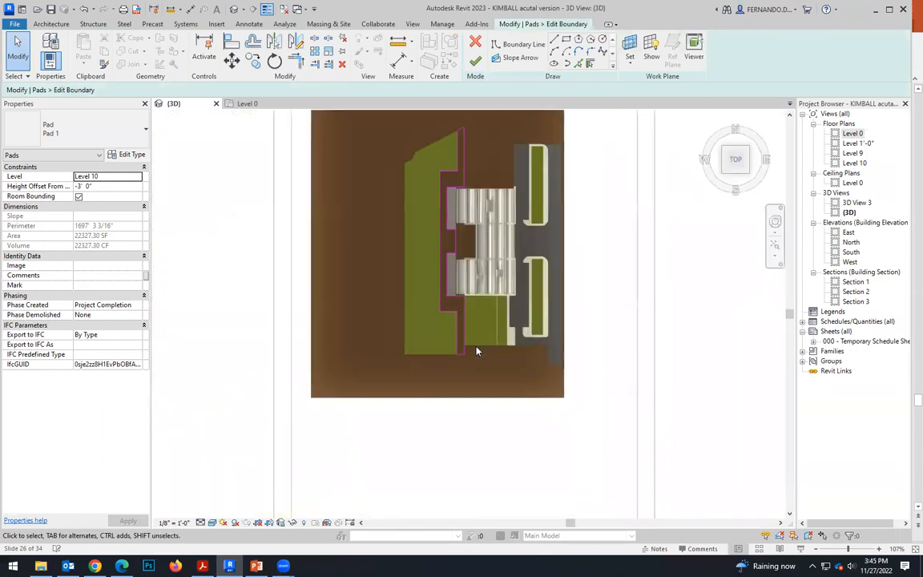
{"action": "scroll", "coordinate": [476, 351], "scroll_direction": "up", "scroll_amount": 5}
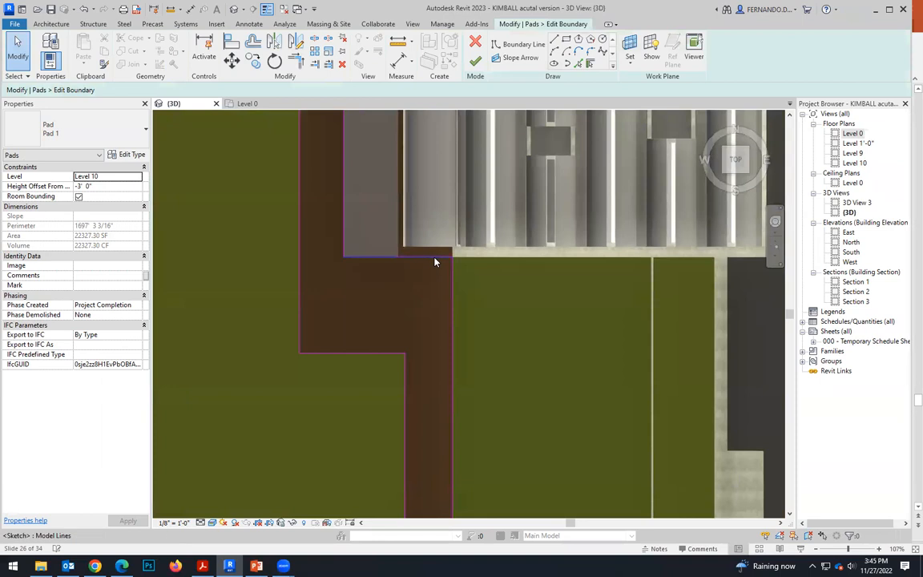
{"action": "left_click", "coordinate": [453, 260]}
{"action": "mouse_move", "coordinate": [453, 260]}
{"action": "left_mouse_down"}
{"action": "mouse_move", "coordinate": [399, 261]}
{"action": "mouse_move", "coordinate": [420, 249]}
{"action": "left_mouse_up"}
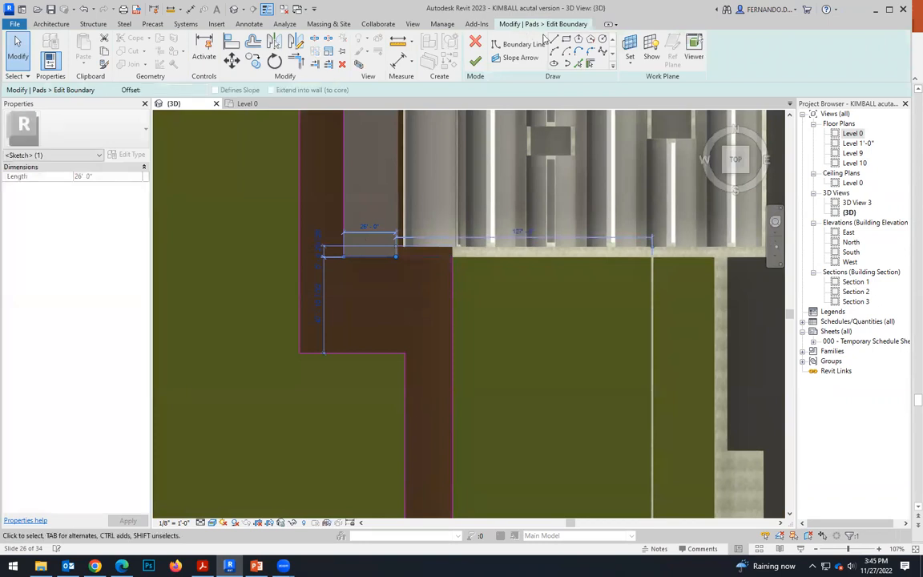
From the shortened line's end, draw chained boundary lines about 20' south and about 23' east toward the lawn edge.
{"action": "left_click", "coordinate": [554, 40]}
{"action": "scroll", "coordinate": [415, 240], "scroll_direction": "up", "scroll_amount": 5}
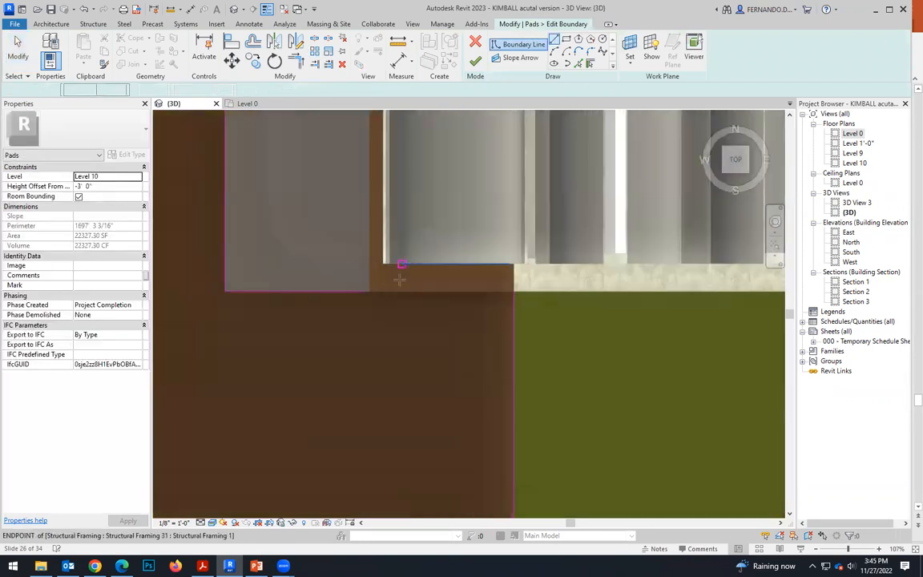
{"action": "left_click", "coordinate": [362, 299]}
{"action": "scroll", "coordinate": [365, 310], "scroll_direction": "down", "scroll_amount": 3}
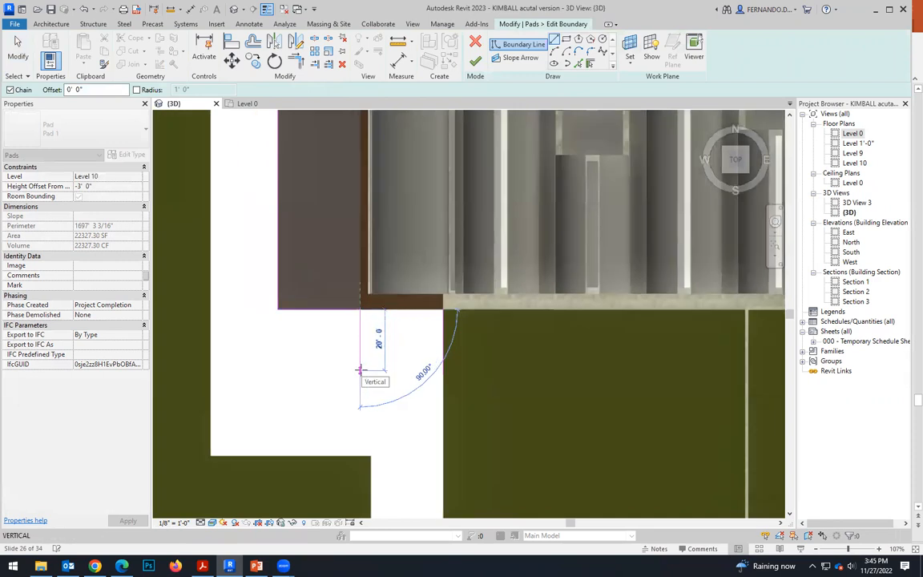
{"action": "left_click", "coordinate": [359, 369]}
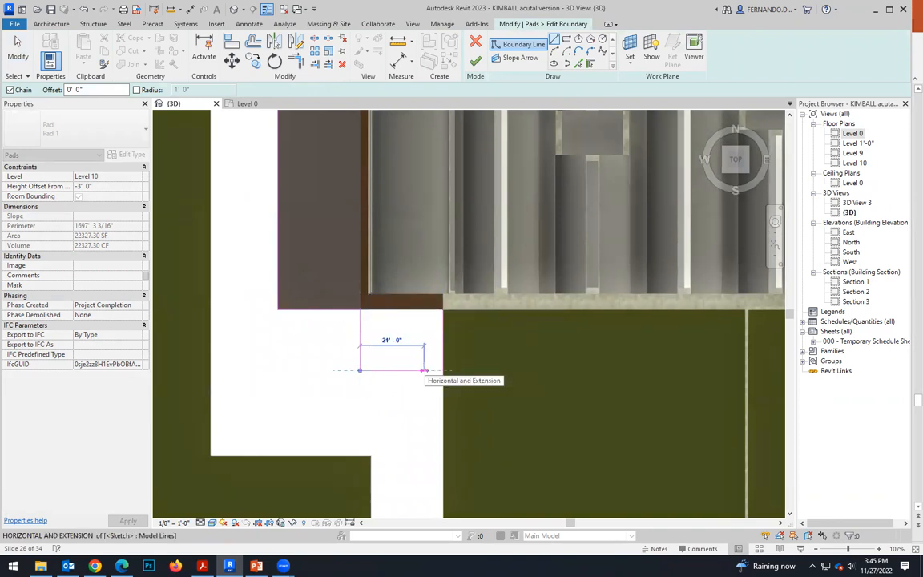
{"action": "scroll", "coordinate": [423, 368], "scroll_direction": "up", "scroll_amount": 2}
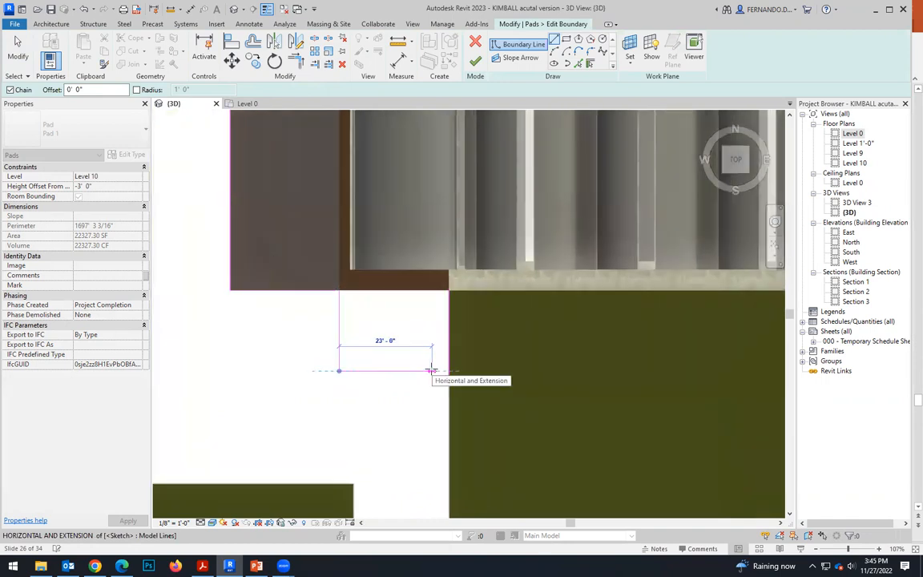
{"action": "left_click", "coordinate": [431, 370]}
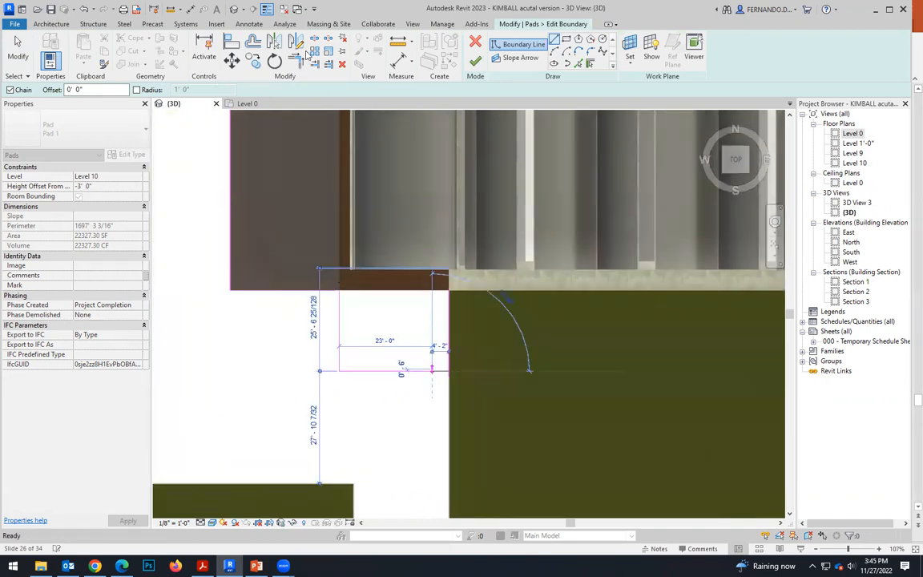
{"action": "key", "text": "Escape"}
{"action": "key", "text": "Escape"}
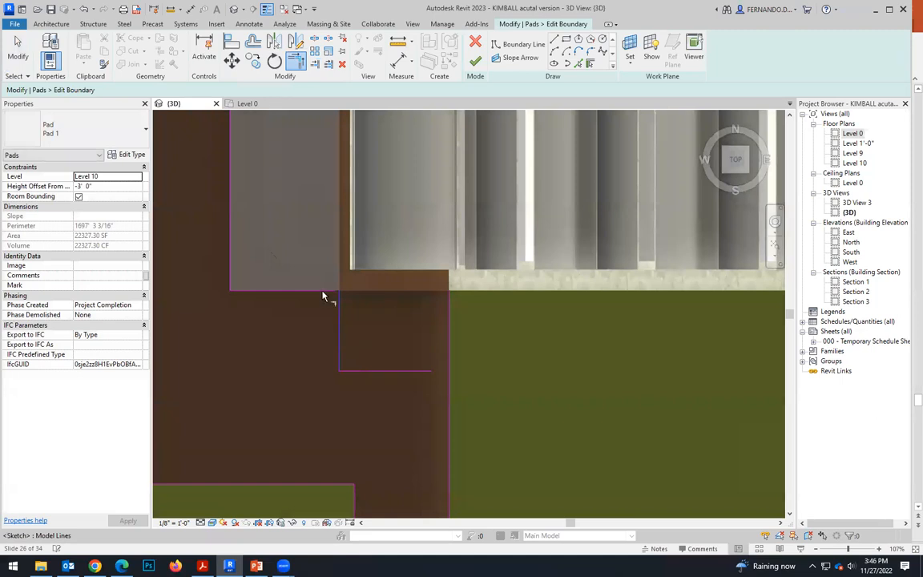
Trim the new horizontal line to the lawn-side boundary line, delete the leftover segment beside the portico corner, and finish the pad boundary.
{"action": "key", "text": "t"}
{"action": "key", "text": "r"}
{"action": "left_click", "coordinate": [406, 373]}
{"action": "left_click", "coordinate": [447, 391]}
{"action": "key", "text": "Escape"}
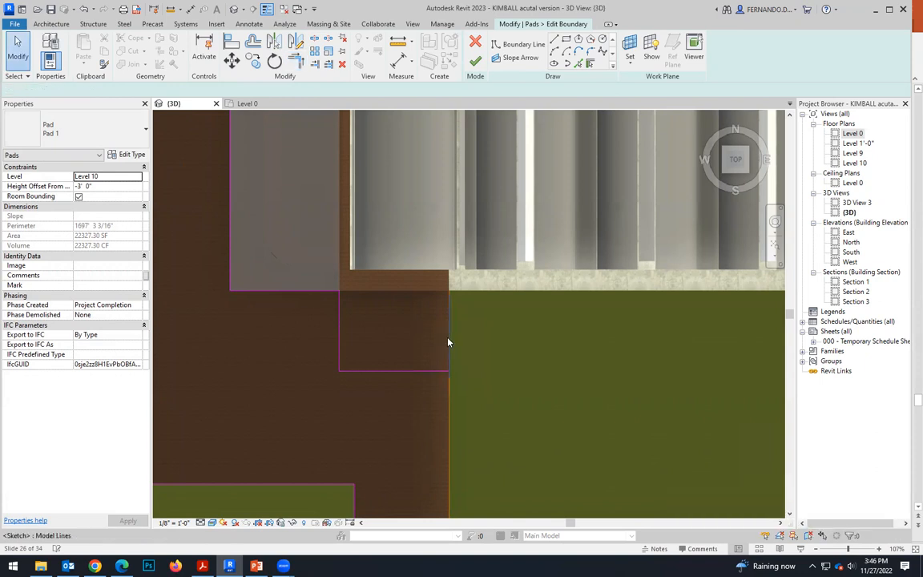
{"action": "left_click", "coordinate": [449, 340]}
{"action": "key", "text": "Delete"}
{"action": "scroll", "coordinate": [389, 315], "scroll_direction": "down", "scroll_amount": 3}
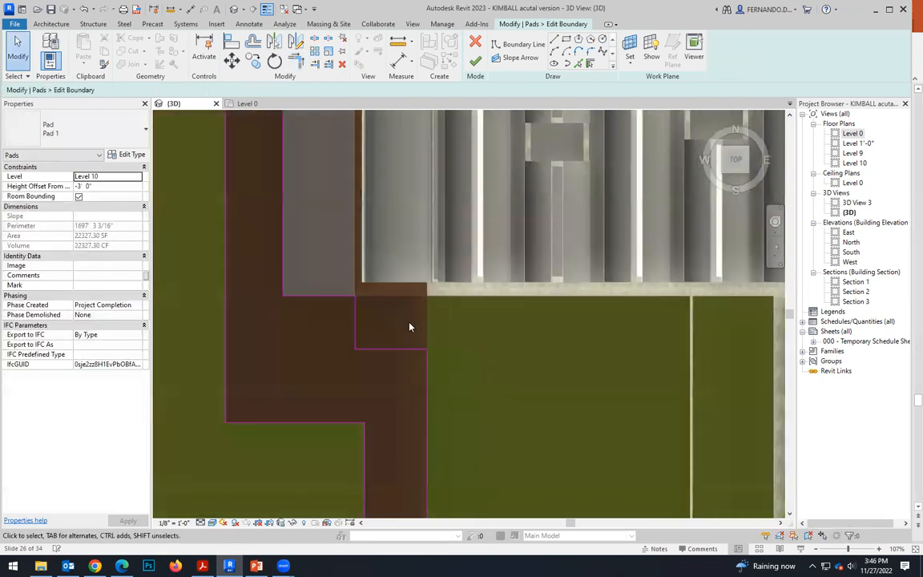
{"action": "left_click", "coordinate": [479, 62]}
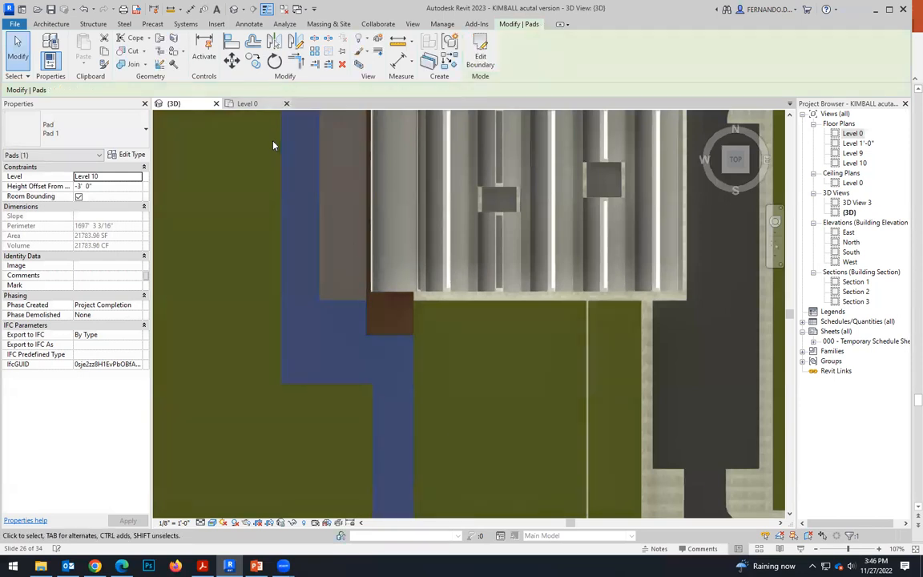
Examine the walkway pad's new cut-out by the portico in 3D and compare it with the aerial photo in PowerPoint.
{"action": "scroll", "coordinate": [388, 458], "scroll_direction": "down", "scroll_amount": 2}
{"action": "middle_click_drag", "start_coordinate": [388, 458], "coordinate": [686, 472], "text": "shift"}
{"action": "left_click", "coordinate": [741, 445]}
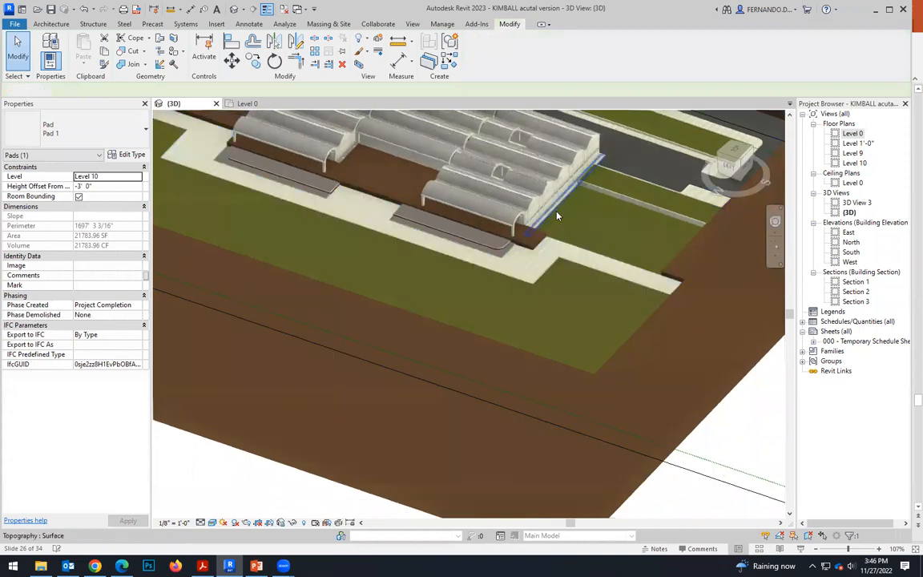
{"action": "scroll", "coordinate": [555, 213], "scroll_direction": "up", "scroll_amount": 5}
{"action": "scroll", "coordinate": [536, 277], "scroll_direction": "up", "scroll_amount": 2}
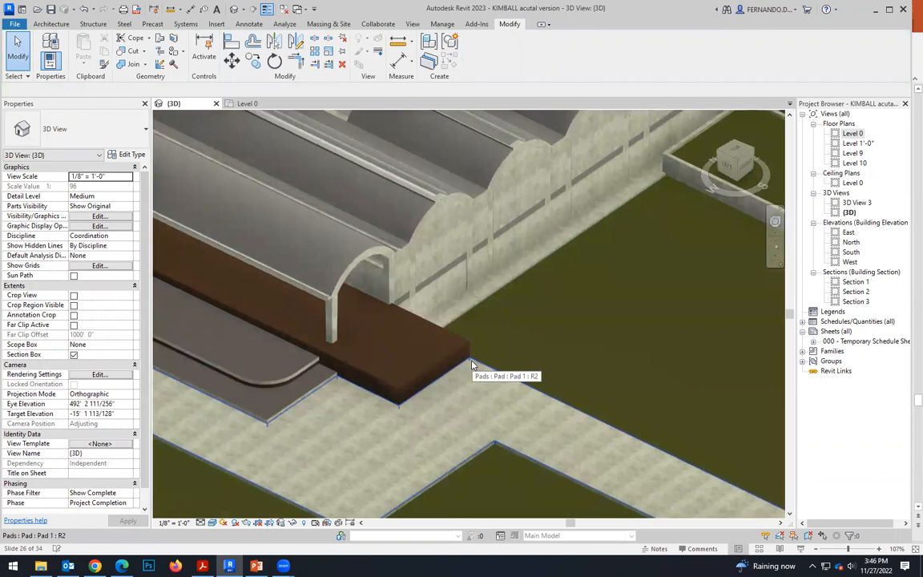
{"action": "scroll", "coordinate": [288, 396], "scroll_direction": "down", "scroll_amount": 2}
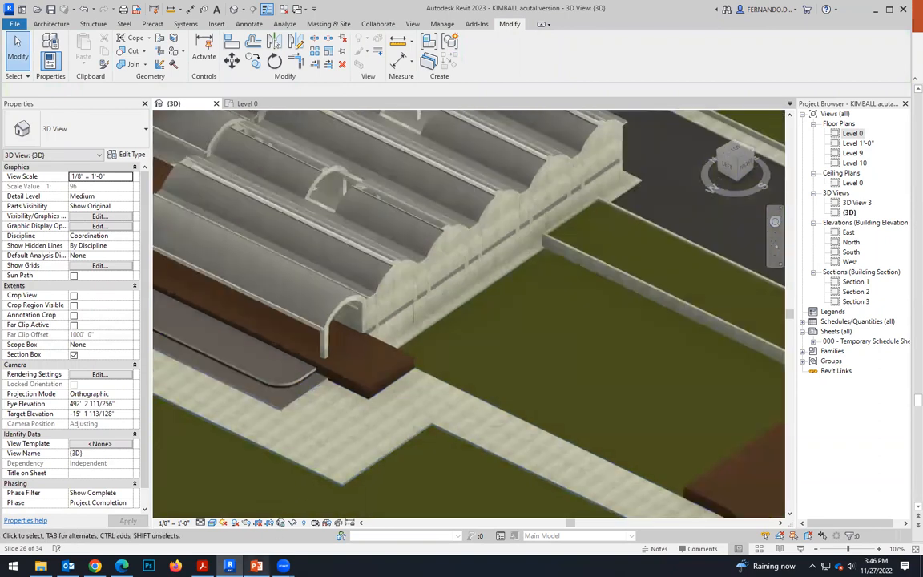
{"action": "left_click", "coordinate": [256, 566]}
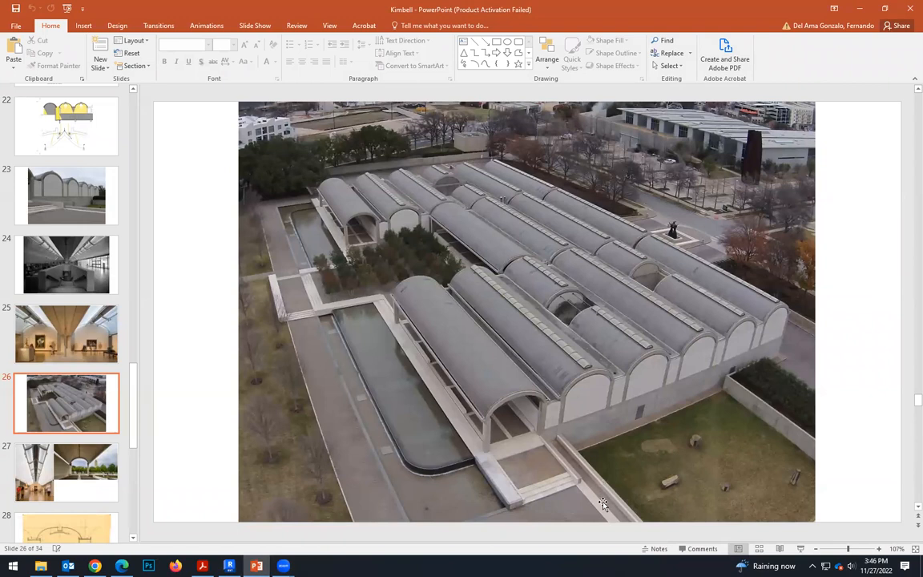
Compare the raised platform at the portico's southern end in the 3D model with the aerial photo in PowerPoint.
{"action": "scroll", "coordinate": [555, 454], "scroll_direction": "down", "scroll_amount": 1}
{"action": "scroll", "coordinate": [555, 455], "scroll_direction": "up", "scroll_amount": 1}
{"action": "left_click", "coordinate": [229, 566]}
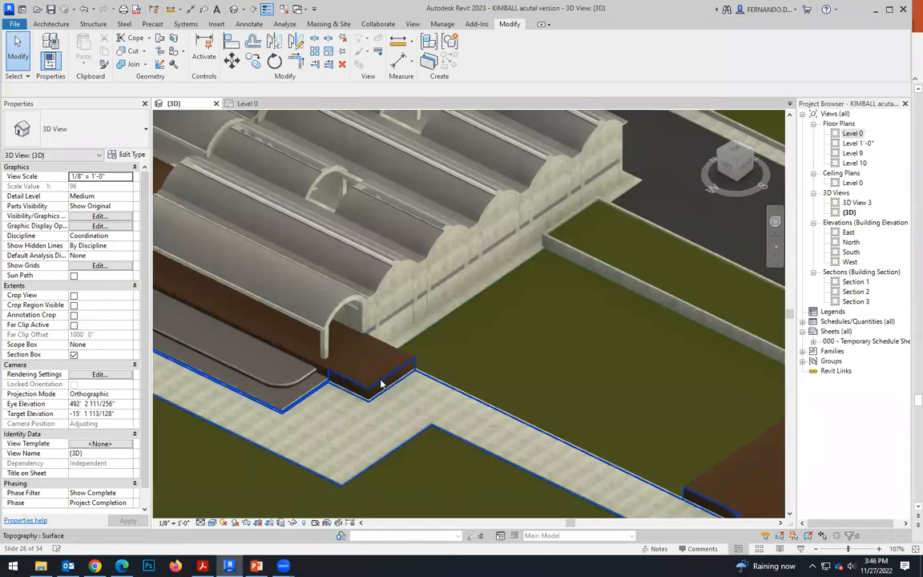
{"action": "middle_click_drag", "start_coordinate": [472, 386], "coordinate": [518, 437], "text": "shift"}
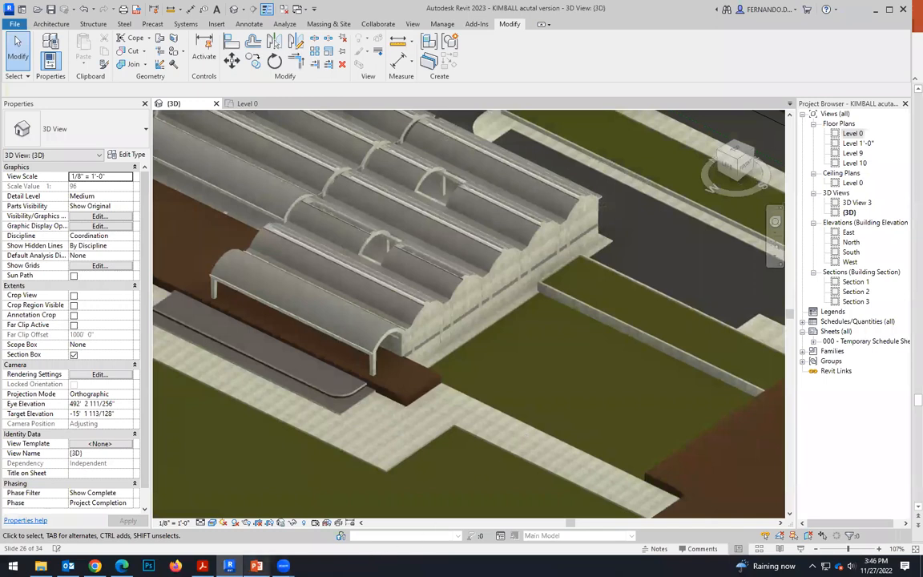
{"action": "left_click", "coordinate": [257, 566]}
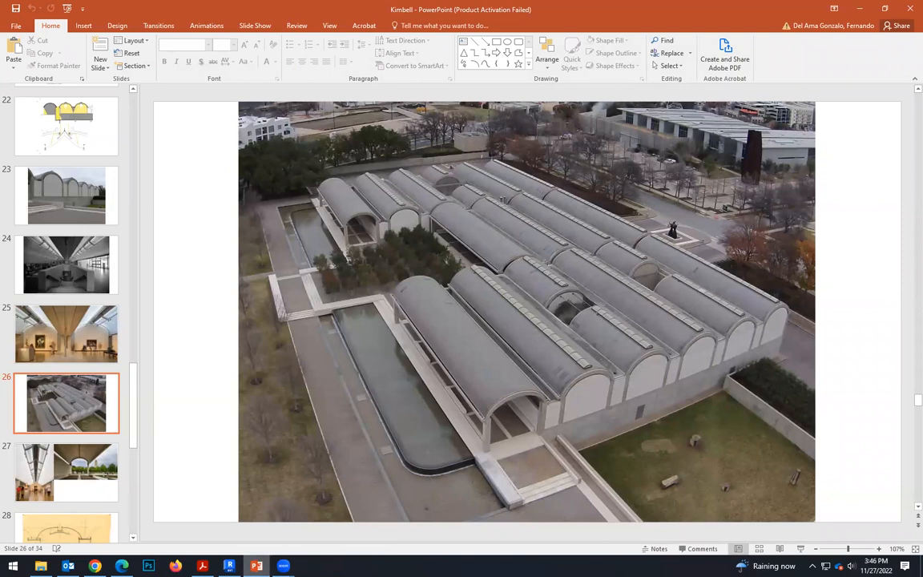
{"action": "left_click", "coordinate": [230, 566]}
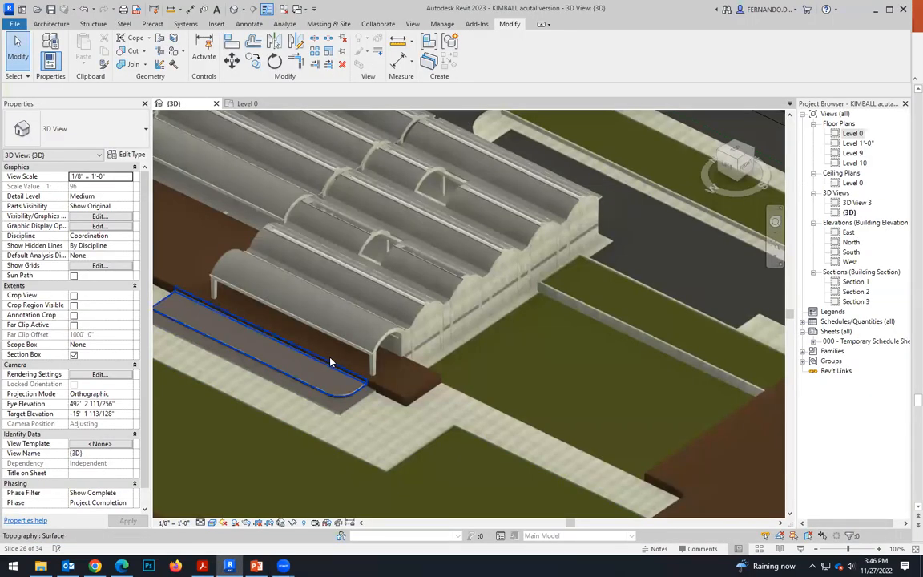
{"action": "scroll", "coordinate": [417, 380], "scroll_direction": "up", "scroll_amount": 5}
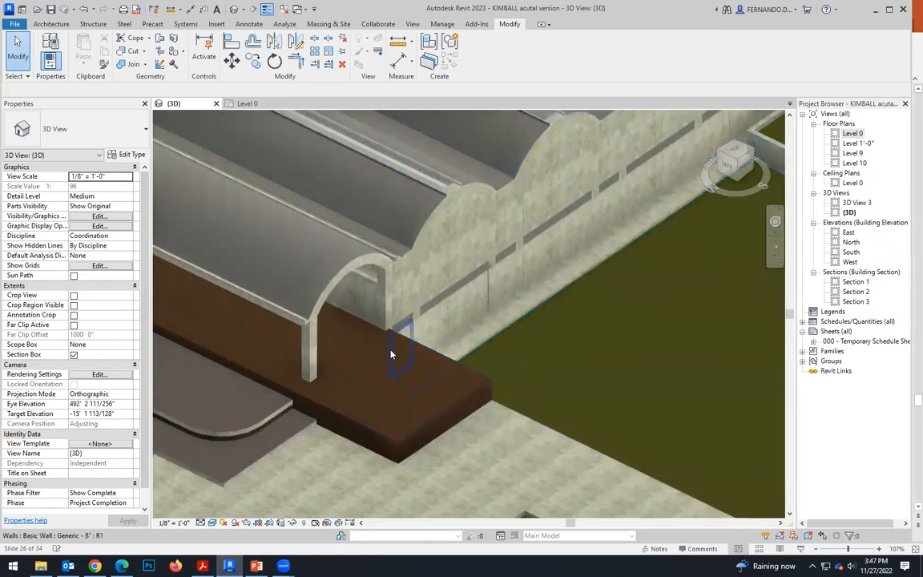
{"action": "left_click", "coordinate": [429, 357]}
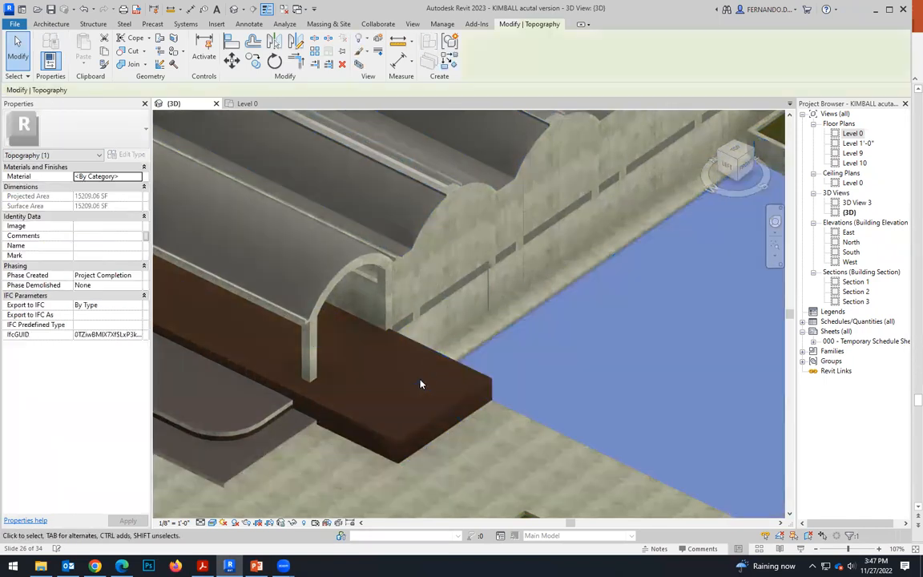
{"action": "key", "text": "Escape"}
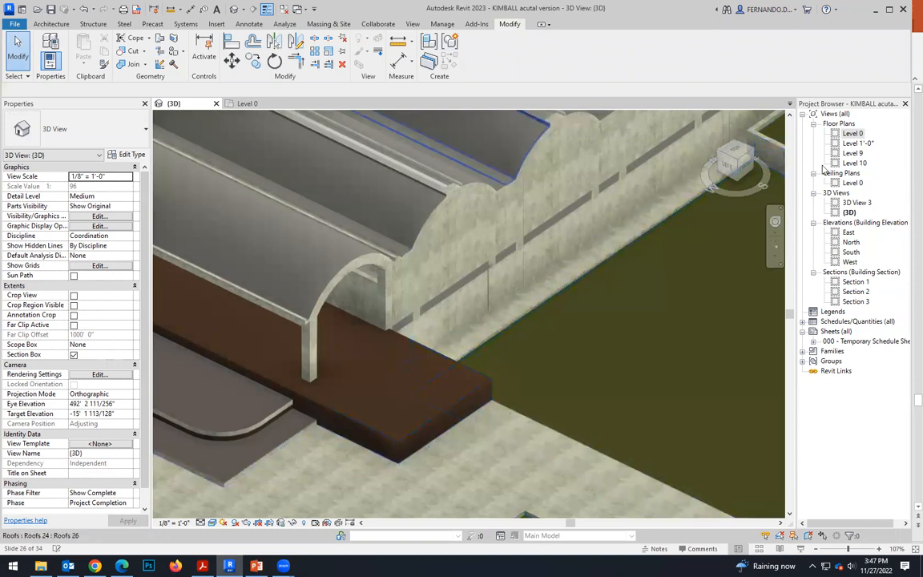
Start a new building pad in top view at the portico's southern end, with the view displayed in Wireframe style.
{"action": "left_click", "coordinate": [733, 154]}
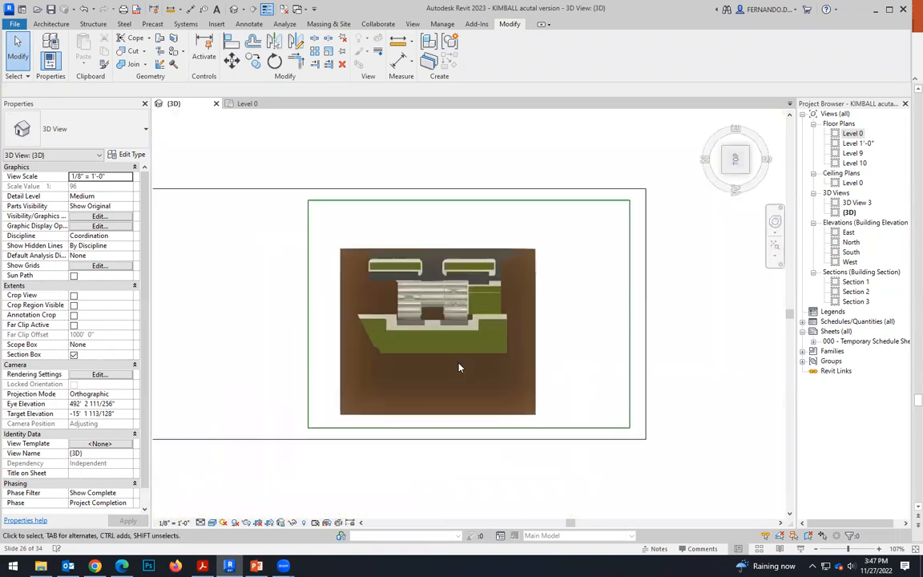
{"action": "scroll", "coordinate": [457, 353], "scroll_direction": "up", "scroll_amount": 6}
{"action": "scroll", "coordinate": [477, 330], "scroll_direction": "up", "scroll_amount": 3}
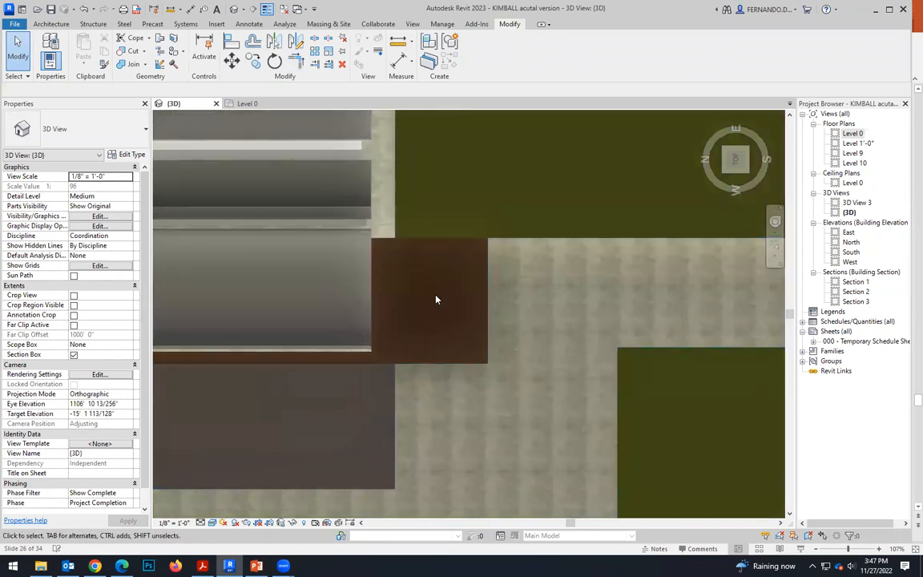
{"action": "left_click", "coordinate": [51, 25]}
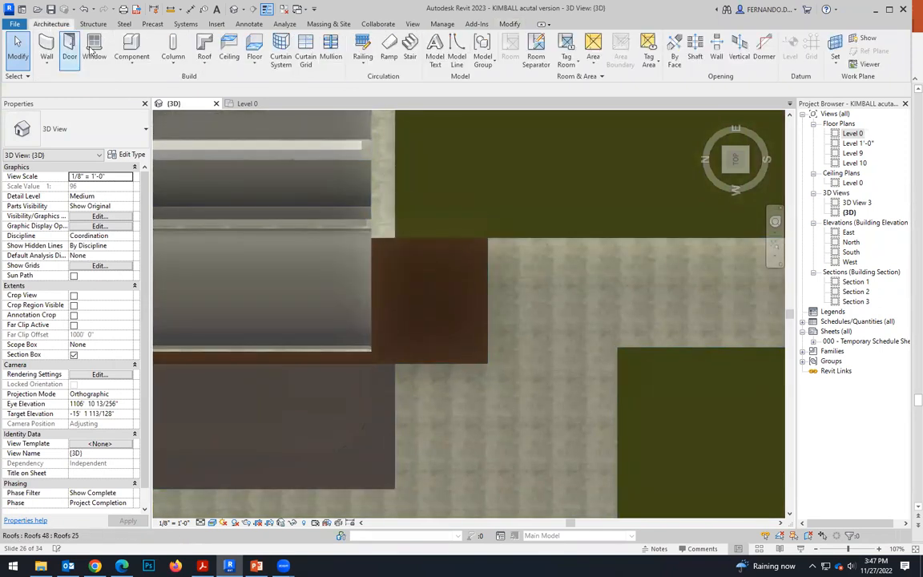
{"action": "left_click", "coordinate": [329, 23]}
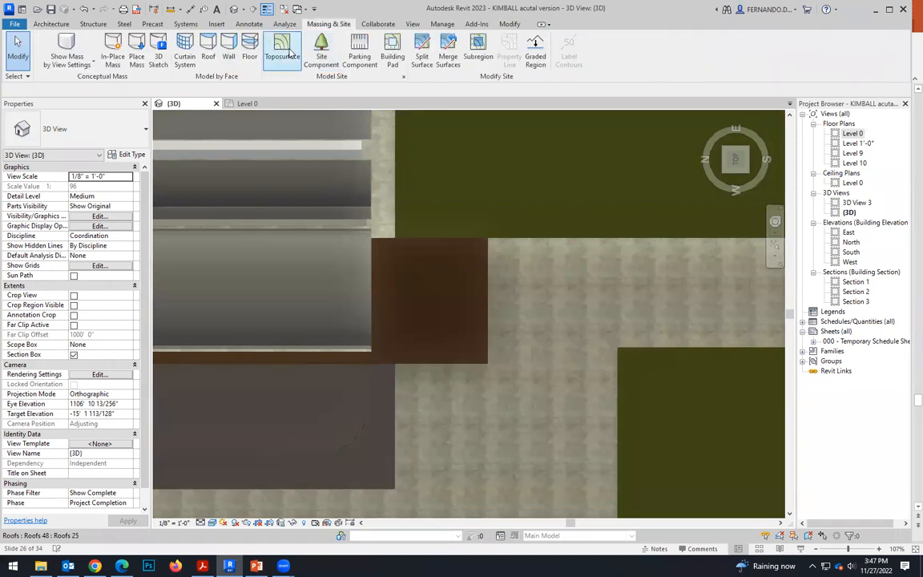
{"action": "left_click", "coordinate": [393, 53]}
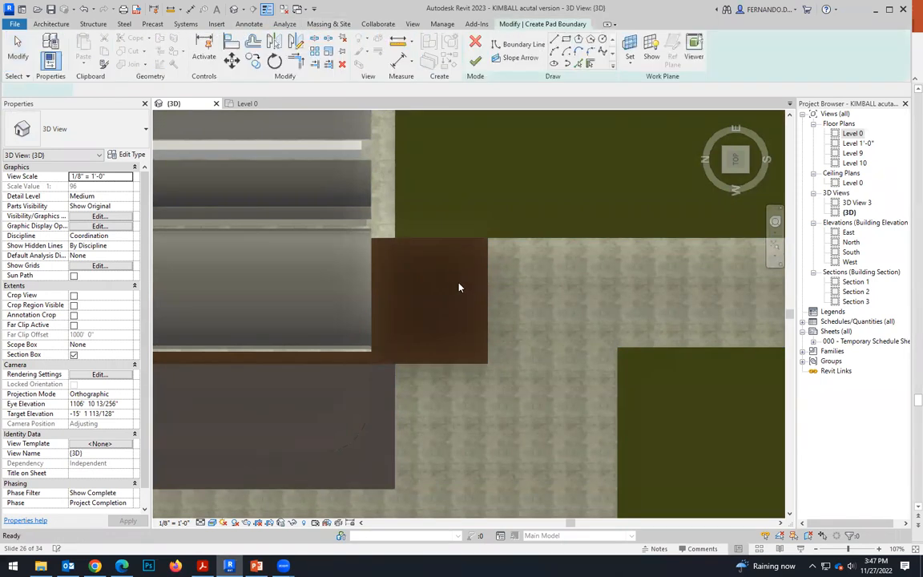
{"action": "left_click", "coordinate": [201, 523]}
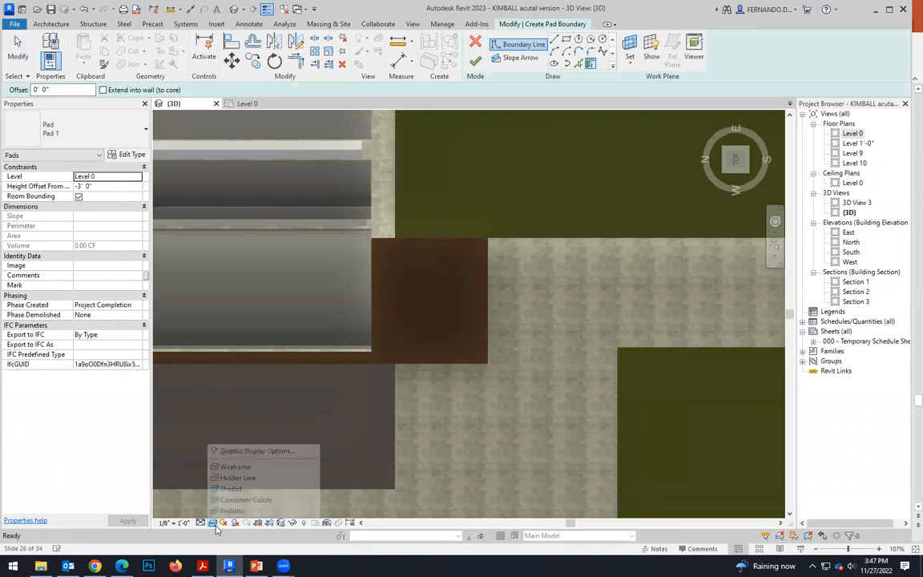
{"action": "left_click", "coordinate": [228, 475]}
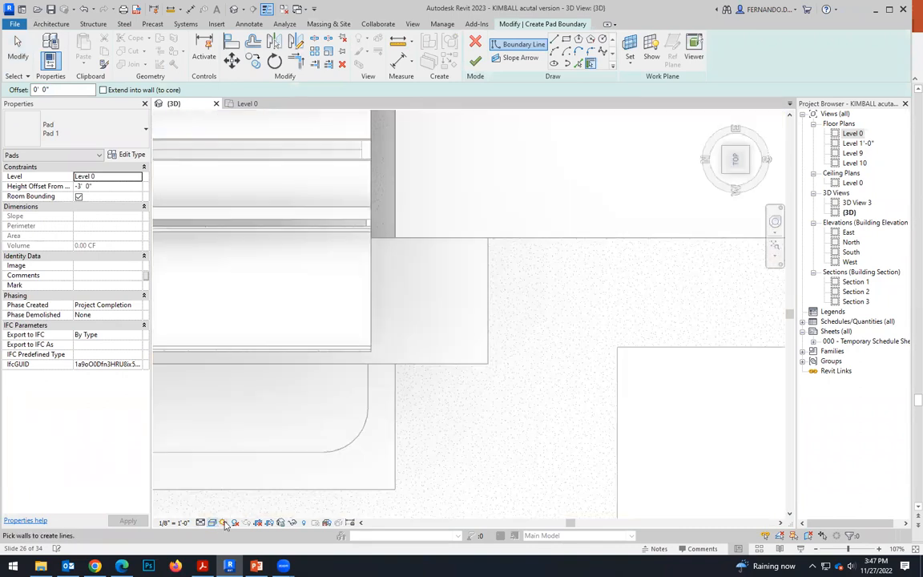
{"action": "left_click", "coordinate": [212, 522]}
{"action": "left_click", "coordinate": [228, 466]}
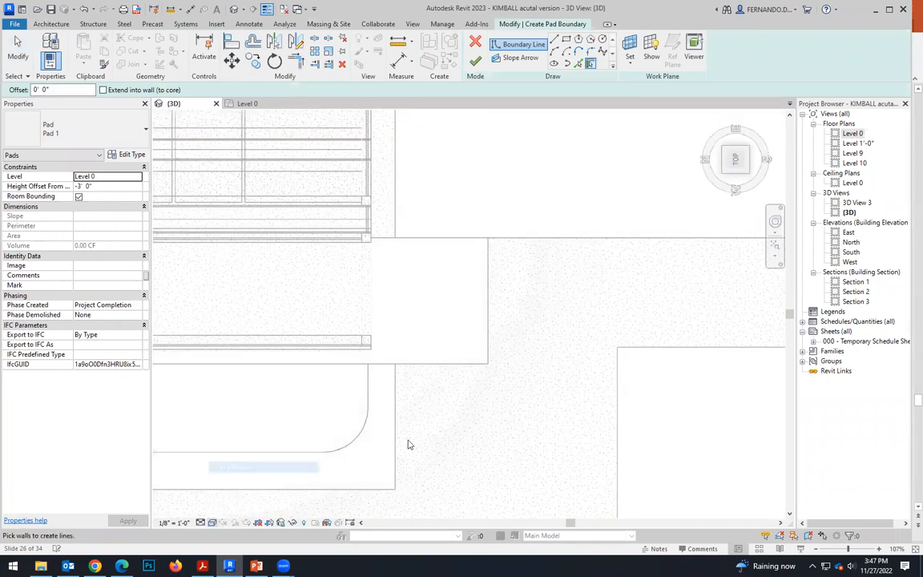
{"action": "scroll", "coordinate": [494, 260], "scroll_direction": "up", "scroll_amount": 1}
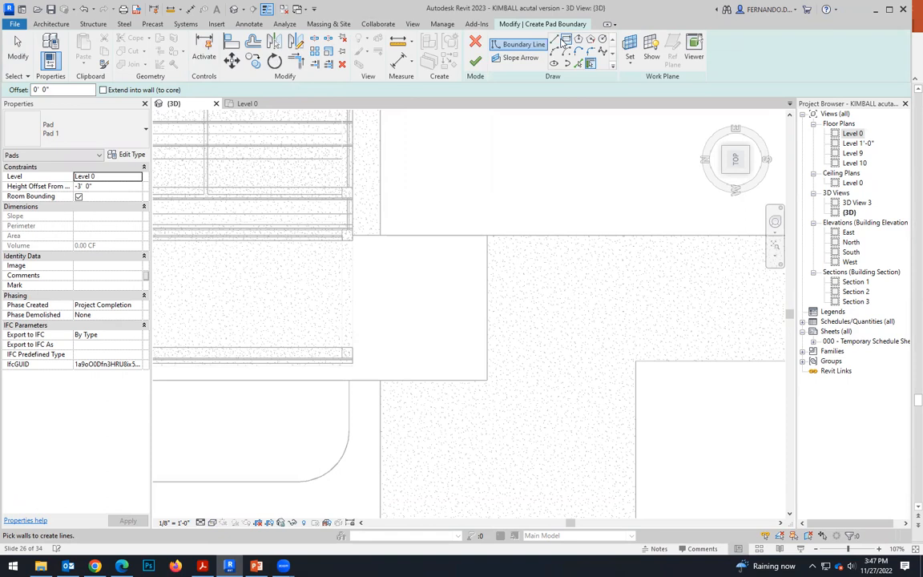
Draw chained pad boundary lines from the portico's outer corner about 25' south to the platform edge and 21' east to its corner.
{"action": "left_click", "coordinate": [554, 39]}
{"action": "left_click", "coordinate": [353, 348]}
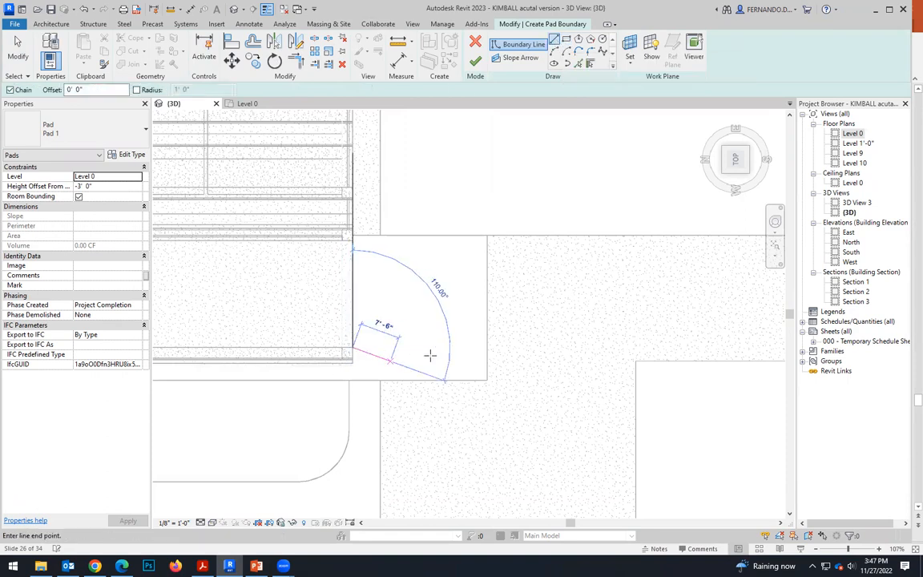
{"action": "left_click", "coordinate": [487, 345]}
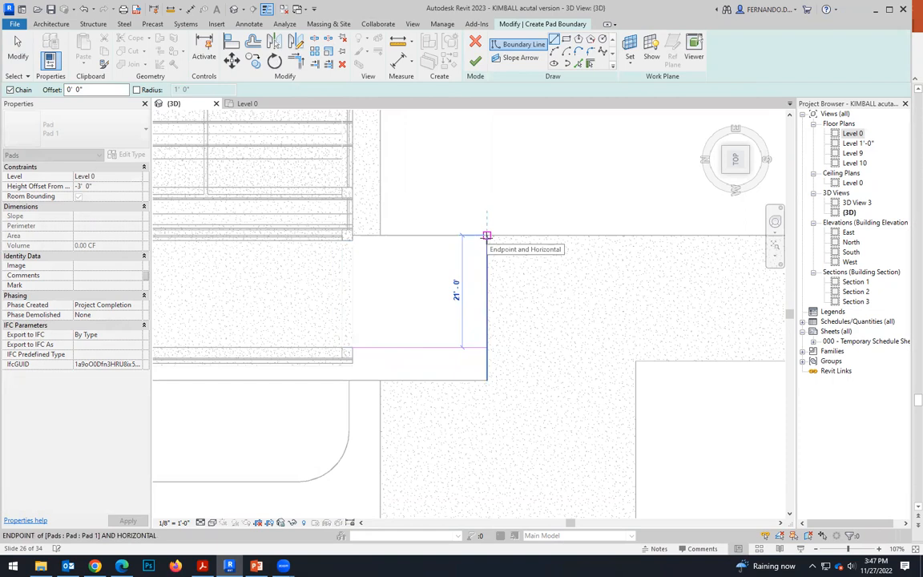
{"action": "left_click", "coordinate": [487, 235]}
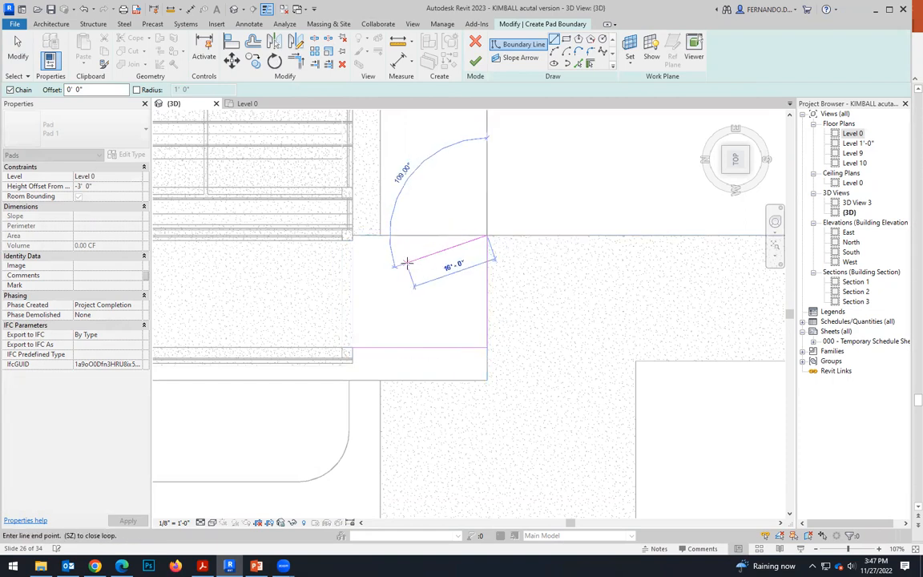
{"action": "key", "text": "Escape"}
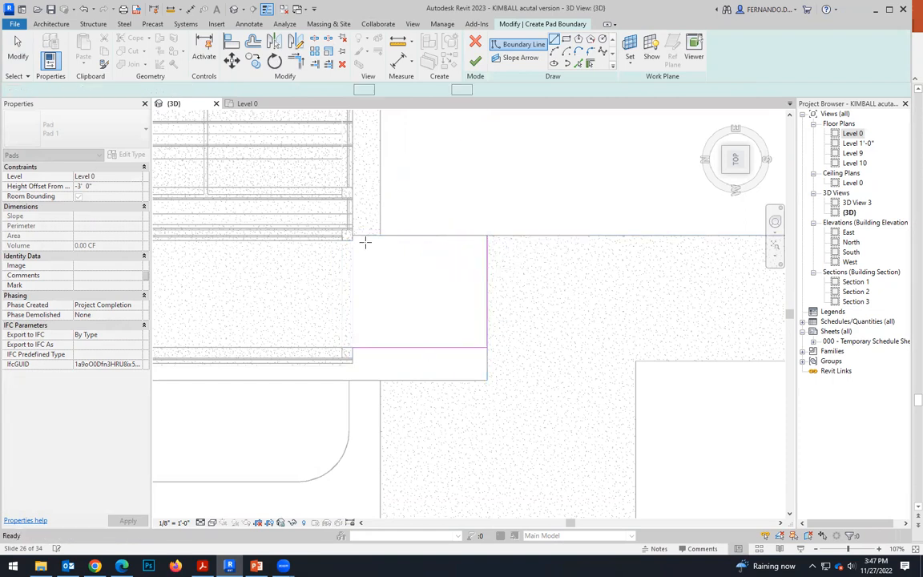
Close the pad outline with a line from the building's wall corner to the southern boundary line and a 20' line along the portico end.
{"action": "left_click", "coordinate": [352, 239]}
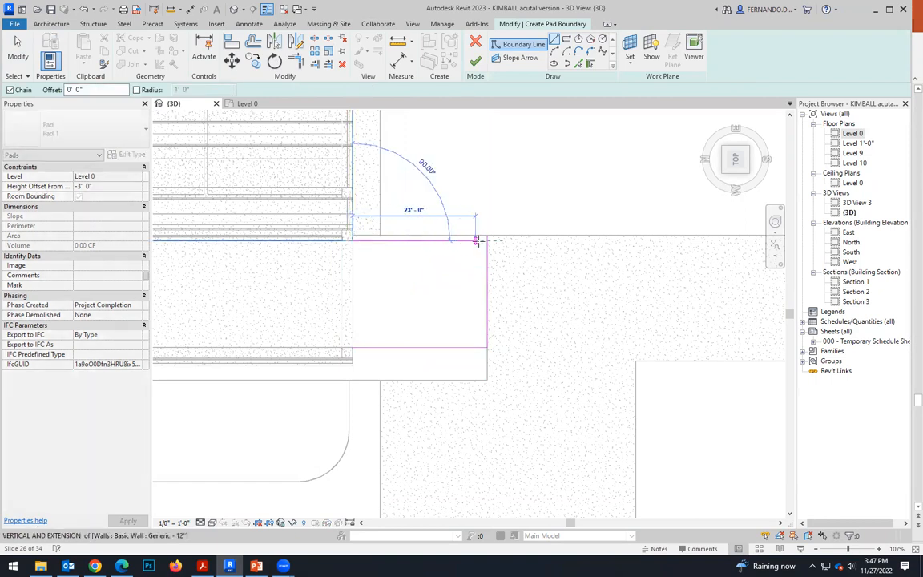
{"action": "left_click", "coordinate": [487, 237]}
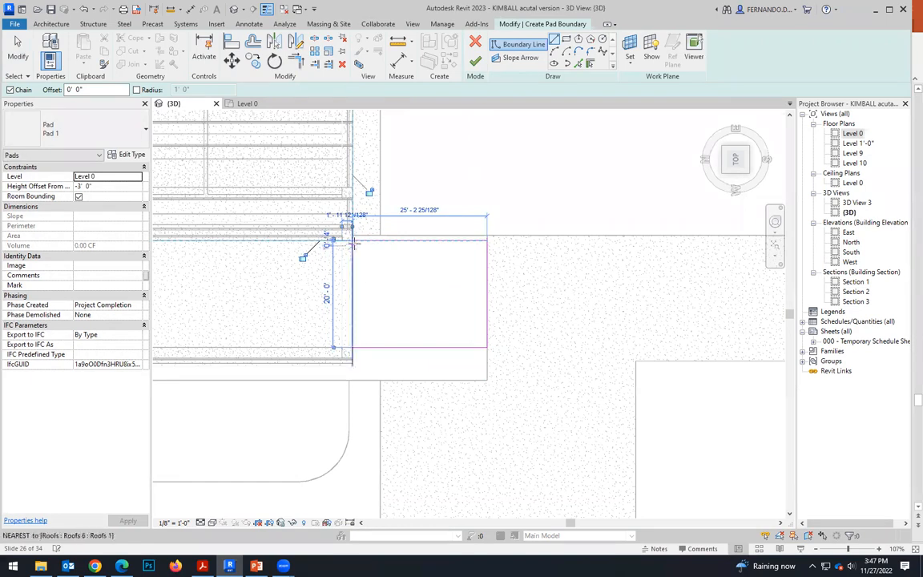
{"action": "left_click", "coordinate": [353, 239]}
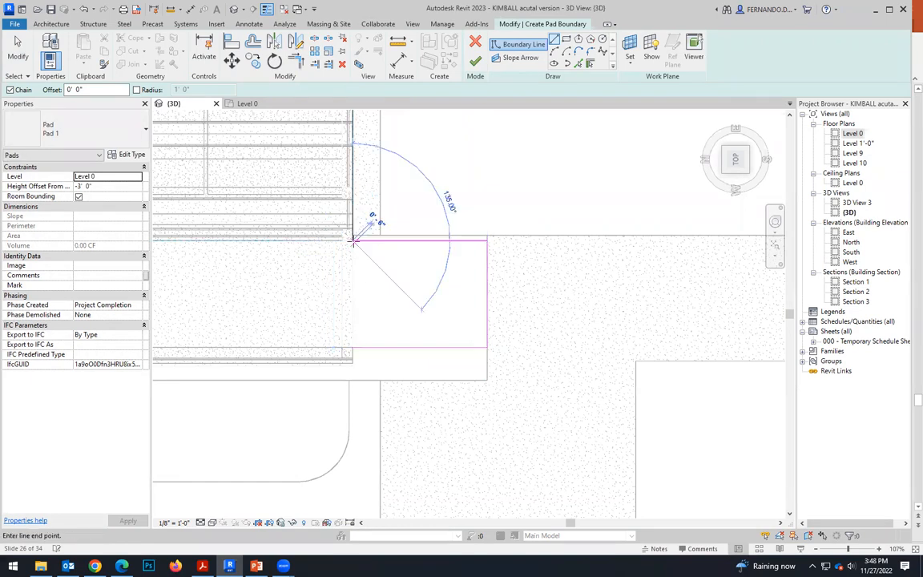
{"action": "left_click", "coordinate": [352, 347]}
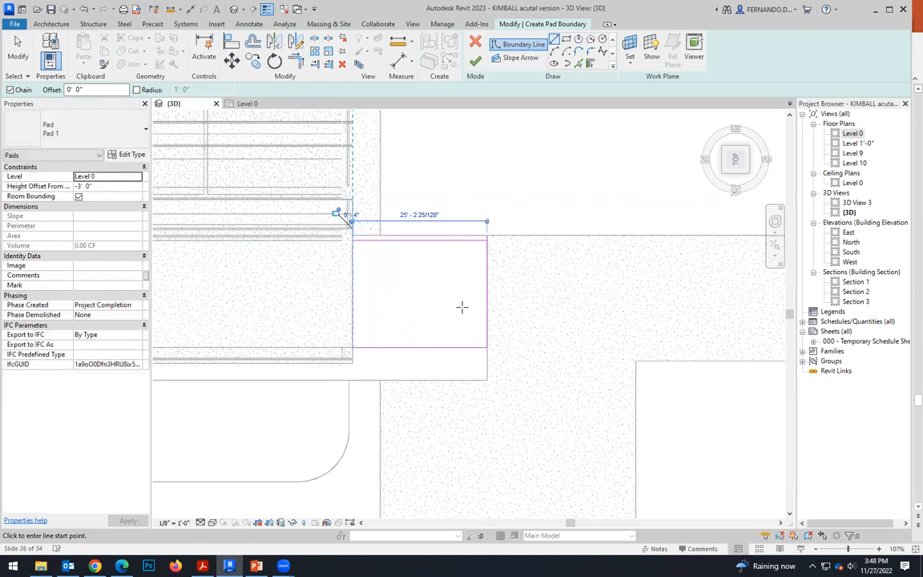
{"action": "key", "text": "Escape"}
{"action": "key", "text": "Escape"}
Move the pad's southern boundary line inward so it lies 20' from the portico end.
{"action": "left_click", "coordinate": [486, 282]}
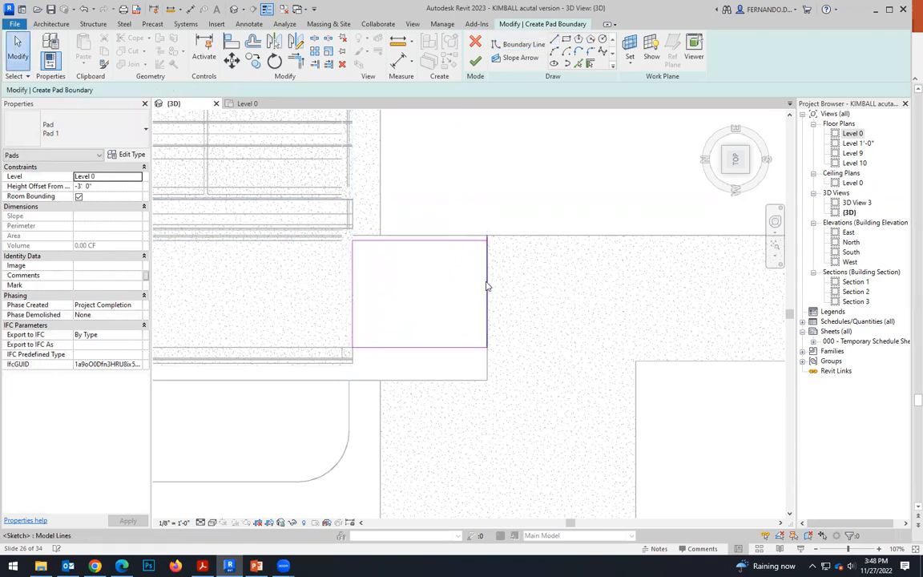
{"action": "scroll", "coordinate": [495, 278], "scroll_direction": "up", "scroll_amount": 1}
{"action": "scroll", "coordinate": [490, 272], "scroll_direction": "up", "scroll_amount": 1}
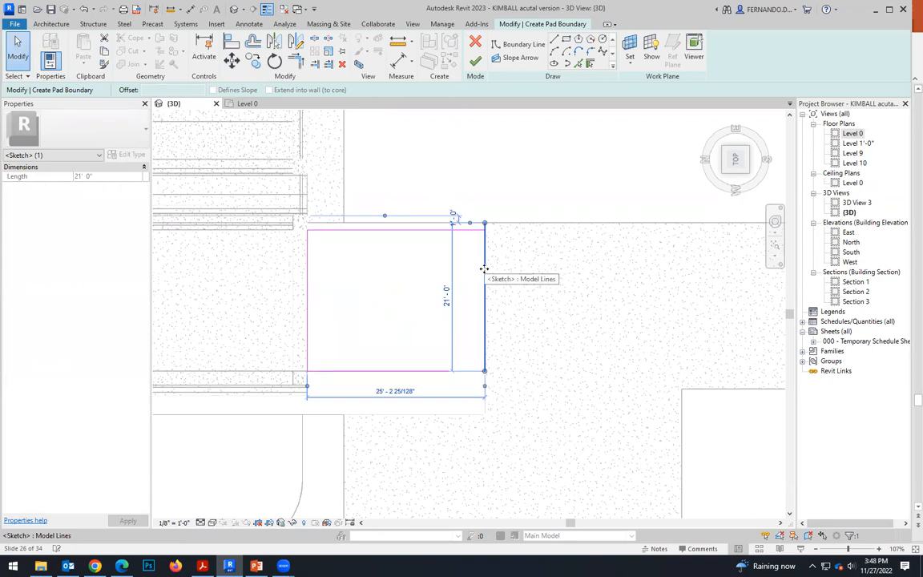
{"action": "mouse_move", "coordinate": [477, 268]}
{"action": "left_mouse_down"}
{"action": "mouse_move", "coordinate": [441, 270]}
{"action": "mouse_move", "coordinate": [484, 269]}
{"action": "mouse_move", "coordinate": [448, 268]}
{"action": "left_mouse_up"}
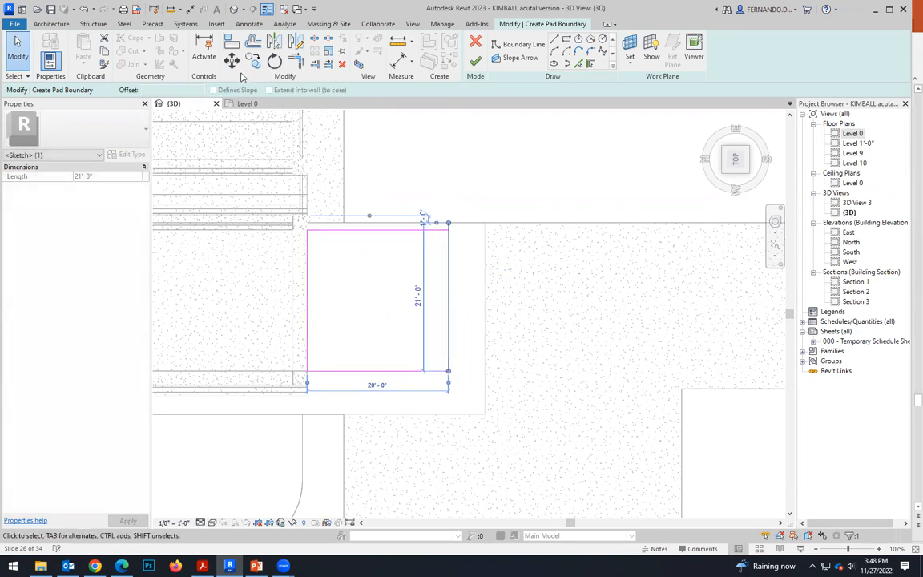
Trim the moved southern line to a corner with the eastern boundary line and finish the pad.
{"action": "left_click", "coordinate": [295, 62]}
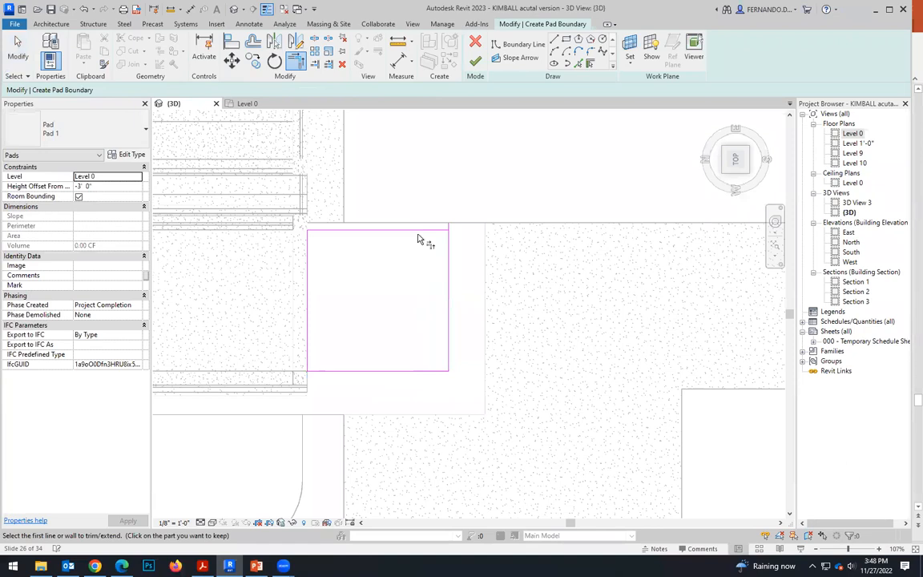
{"action": "left_click", "coordinate": [423, 235]}
{"action": "left_click", "coordinate": [448, 267]}
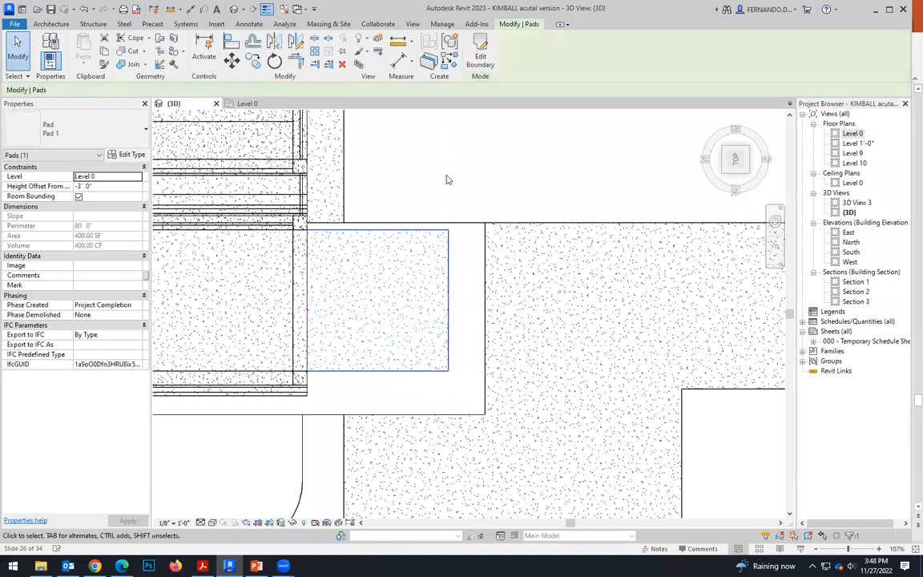
Deselect the finished pad and show it in 3D with the Hidden Line visual style.
{"action": "mouse_move", "coordinate": [326, 292]}
{"action": "middle_mouse_down", "text": "shift"}
{"action": "mouse_move", "coordinate": [340, 330]}
{"action": "mouse_move", "coordinate": [372, 359]}
{"action": "mouse_move", "coordinate": [391, 308]}
{"action": "mouse_move", "coordinate": [421, 314]}
{"action": "middle_mouse_up", "text": "shift"}
{"action": "key", "text": "Escape"}
{"action": "left_click", "coordinate": [212, 523]}
{"action": "left_click", "coordinate": [239, 479]}
{"action": "middle_click_drag", "start_coordinate": [438, 482], "coordinate": [404, 355], "text": "shift"}
{"action": "scroll", "coordinate": [383, 346], "scroll_direction": "up", "scroll_amount": 4}
{"action": "middle_click_drag", "start_coordinate": [383, 409], "coordinate": [379, 432], "text": "shift"}
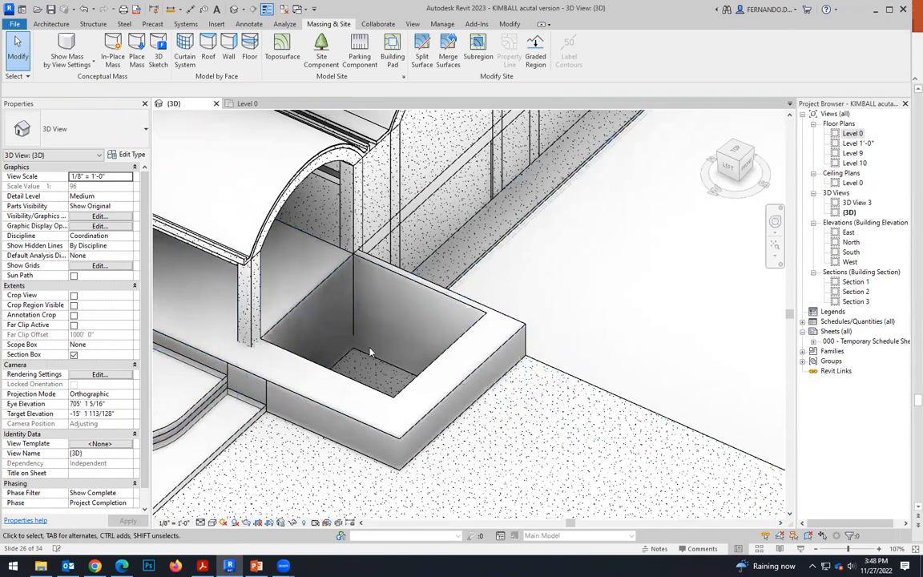
Set the square pad's level to Level 10 and its height offset to 2'.
{"action": "left_click", "coordinate": [371, 378]}
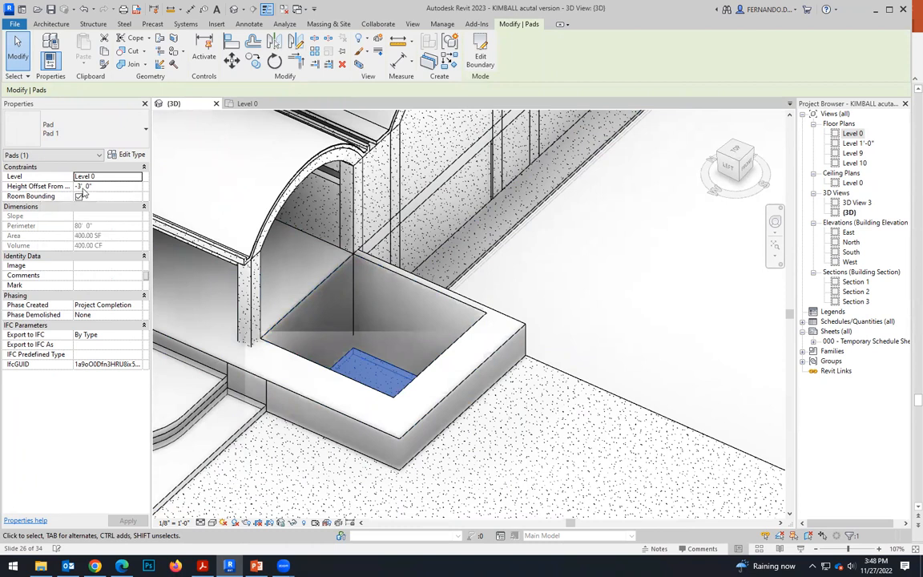
{"action": "left_click", "coordinate": [139, 178]}
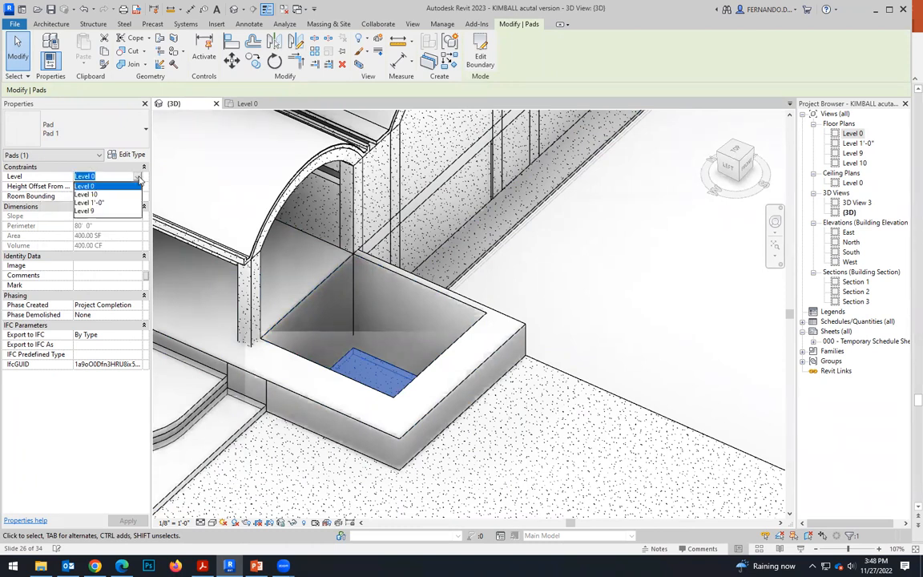
{"action": "left_click", "coordinate": [90, 195]}
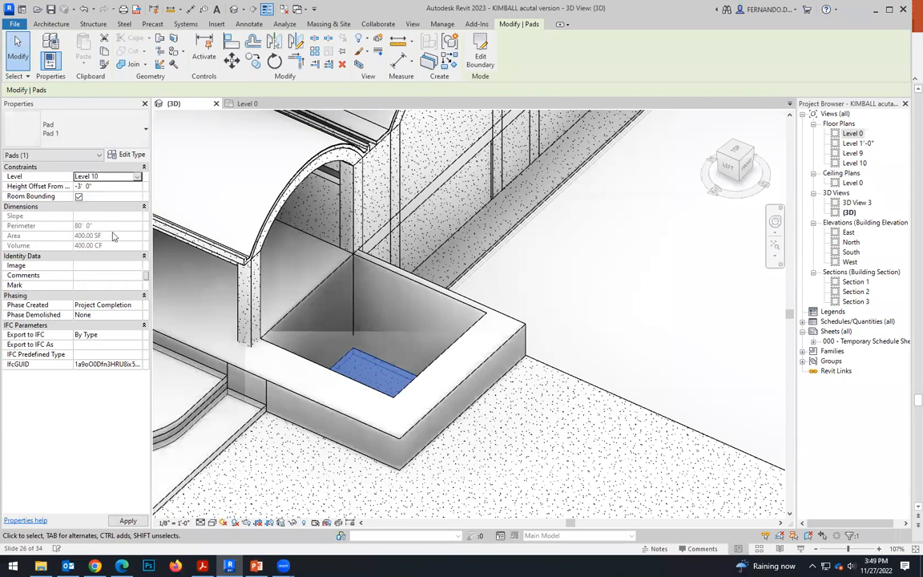
{"action": "left_click", "coordinate": [101, 187]}
{"action": "type", "text": "0"}
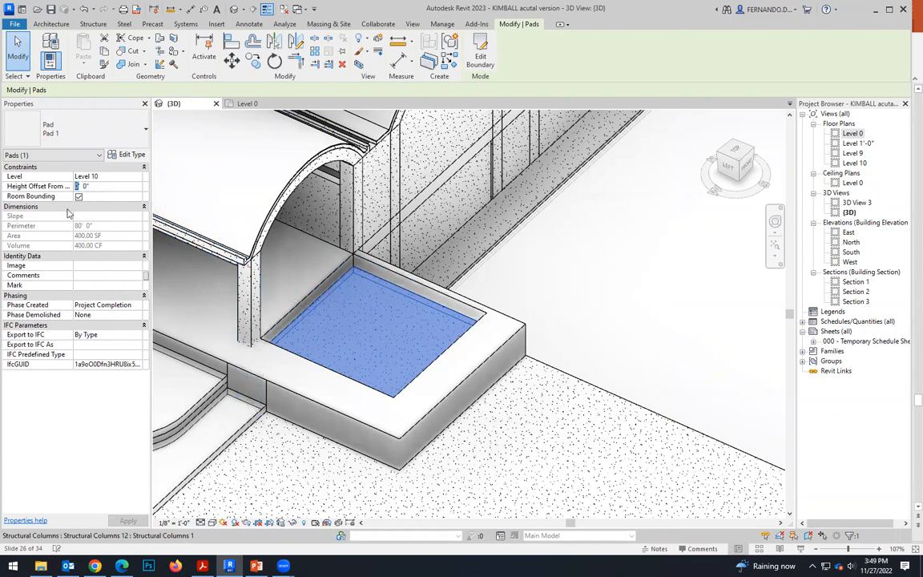
{"action": "type", "text": "2"}
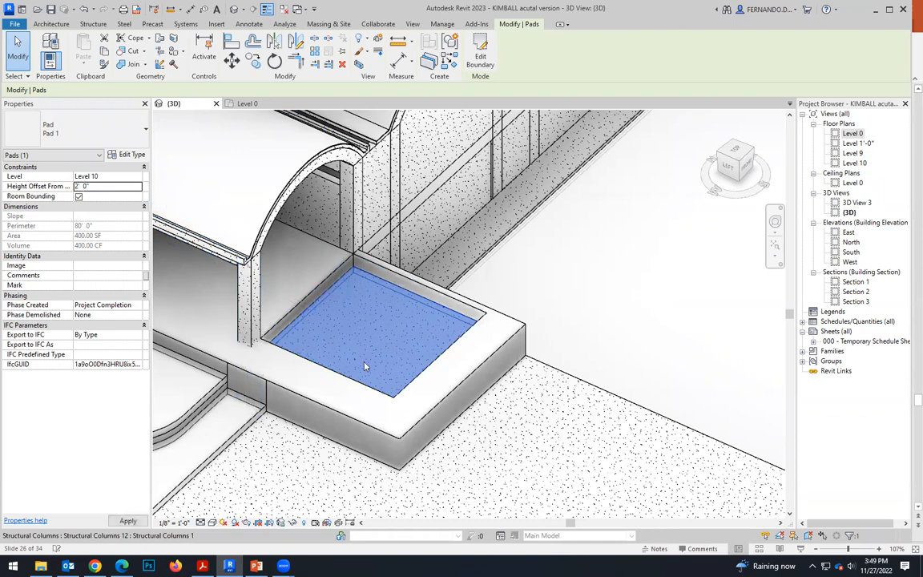
{"action": "key", "text": "Escape"}
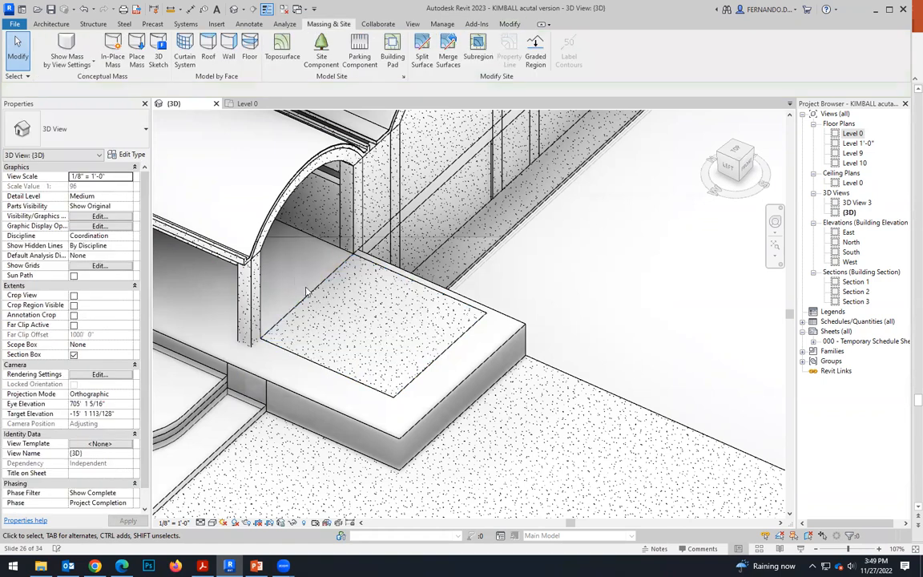
Examine the square pad's position on the site in the Level 0 plan and from above in the 3D view.
{"action": "scroll", "coordinate": [294, 284], "scroll_direction": "up", "scroll_amount": 2}
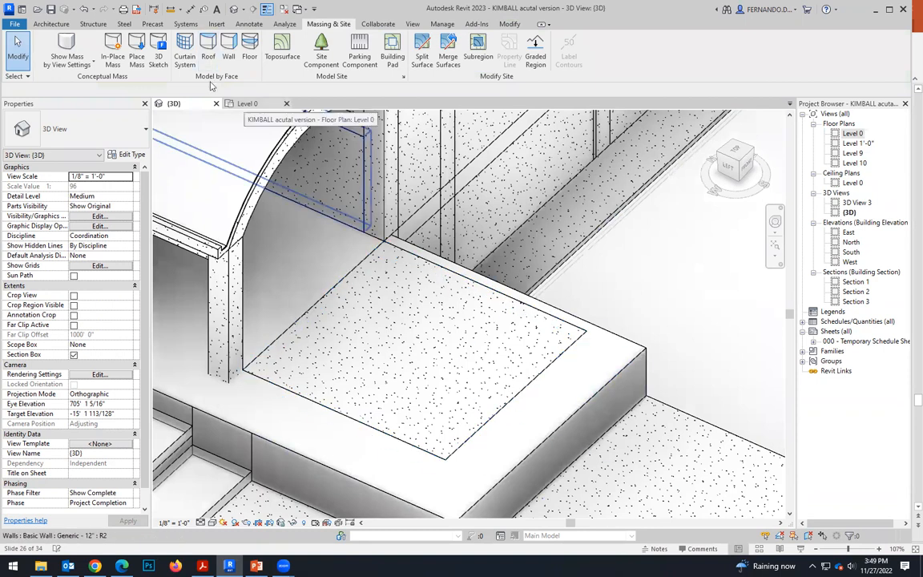
{"action": "left_click", "coordinate": [247, 104]}
{"action": "scroll", "coordinate": [445, 328], "scroll_direction": "down", "scroll_amount": 3}
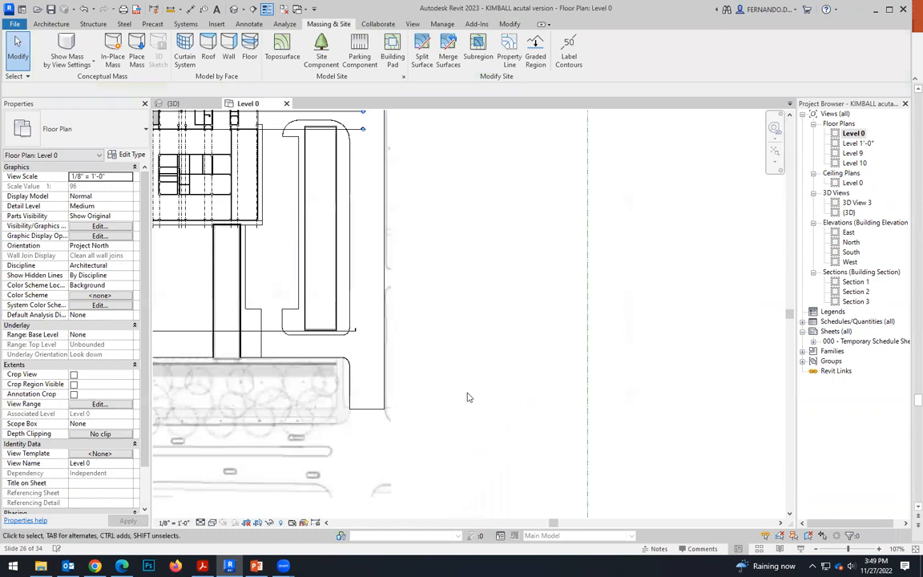
{"action": "scroll", "coordinate": [180, 264], "scroll_direction": "up", "scroll_amount": 4}
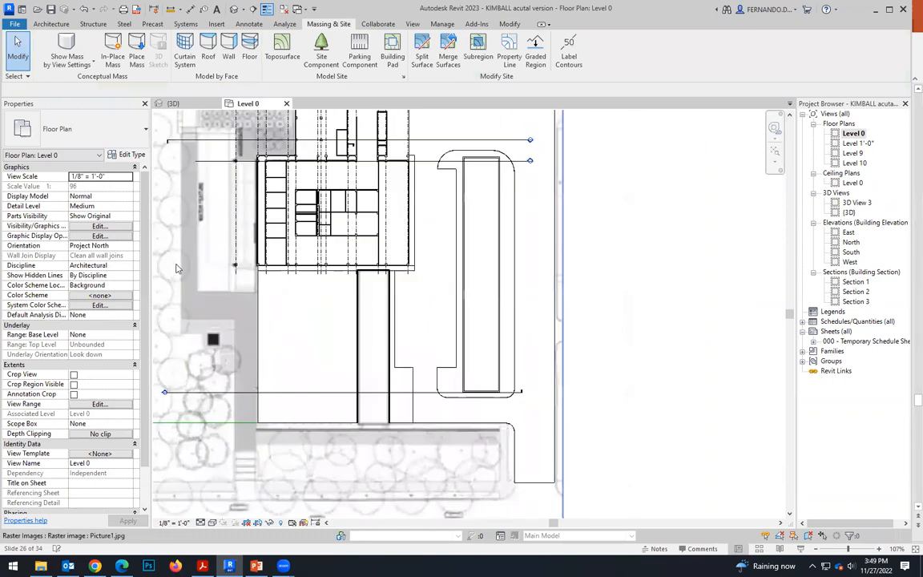
{"action": "left_click", "coordinate": [173, 104]}
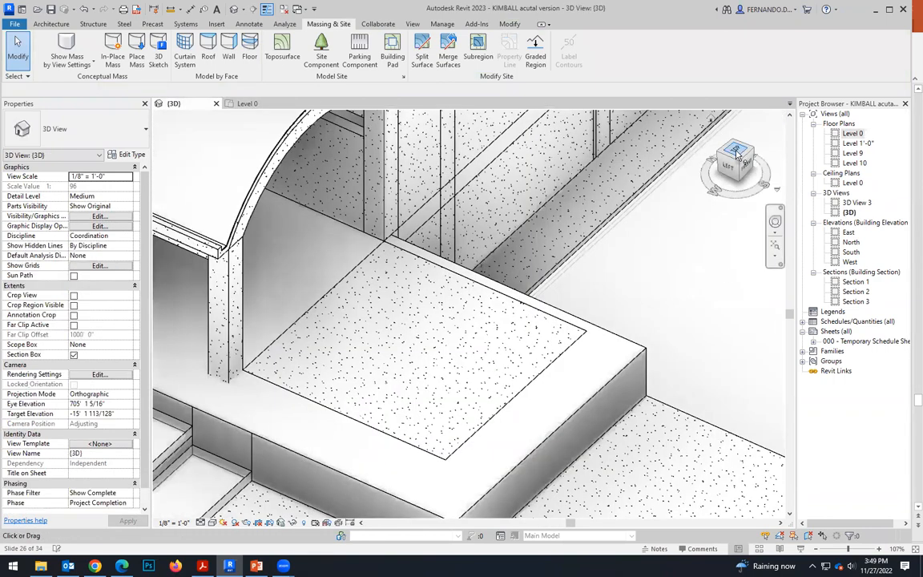
{"action": "scroll", "coordinate": [607, 319], "scroll_direction": "down", "scroll_amount": 5}
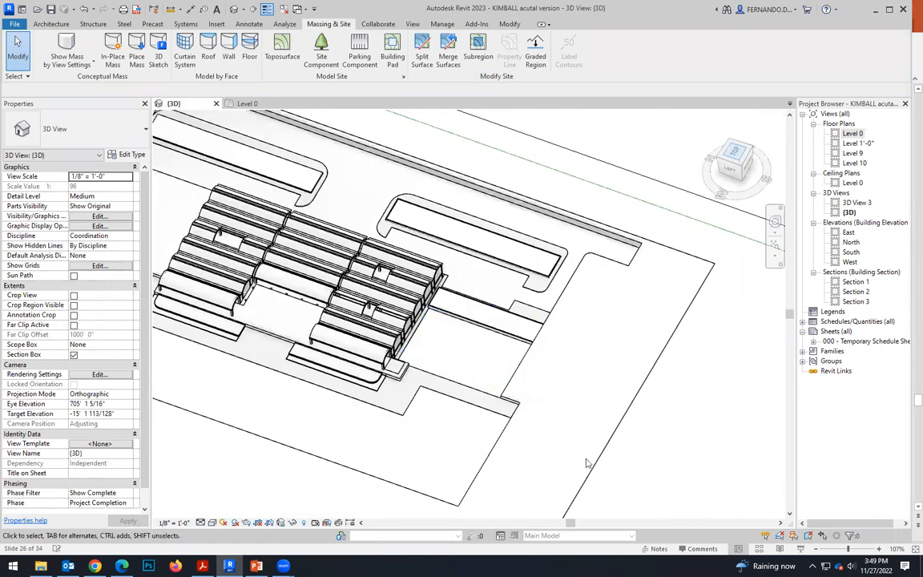
{"action": "left_click", "coordinate": [735, 151]}
{"action": "middle_click_drag", "start_coordinate": [448, 412], "coordinate": [527, 369]}
{"action": "scroll", "coordinate": [473, 319], "scroll_direction": "up", "scroll_amount": 6}
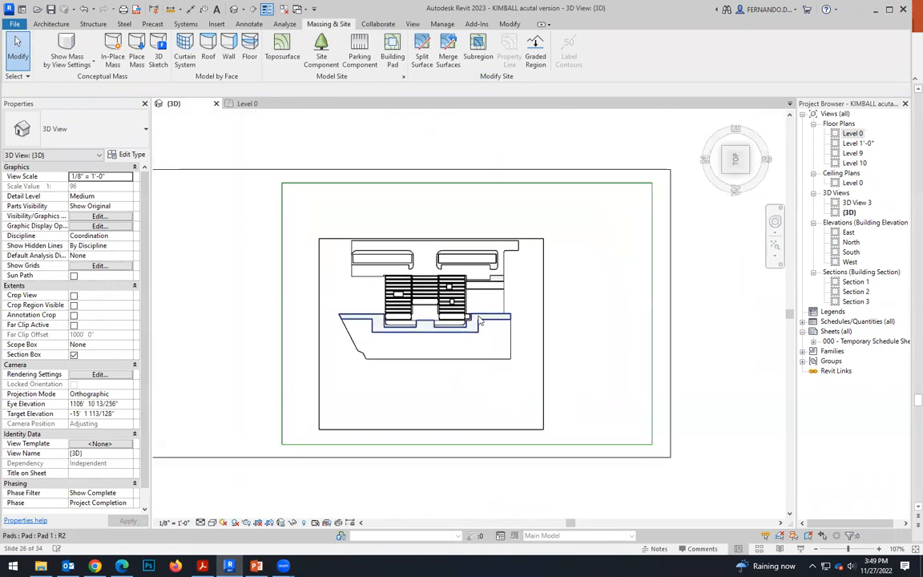
{"action": "scroll", "coordinate": [469, 319], "scroll_direction": "up", "scroll_amount": 5}
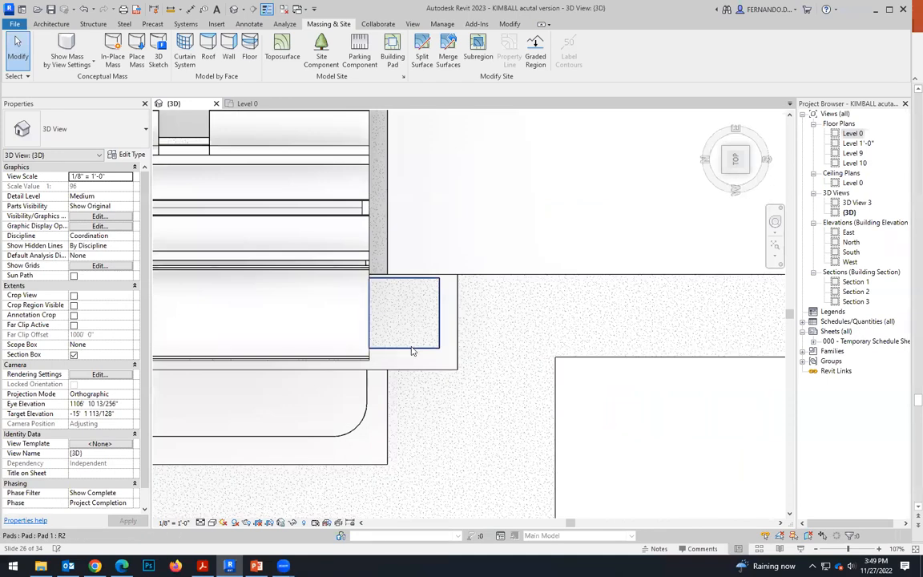
Compare the level and height offset of the square pad and the adjoining walkway pad, and inspect the topography around them.
{"action": "left_click", "coordinate": [395, 345]}
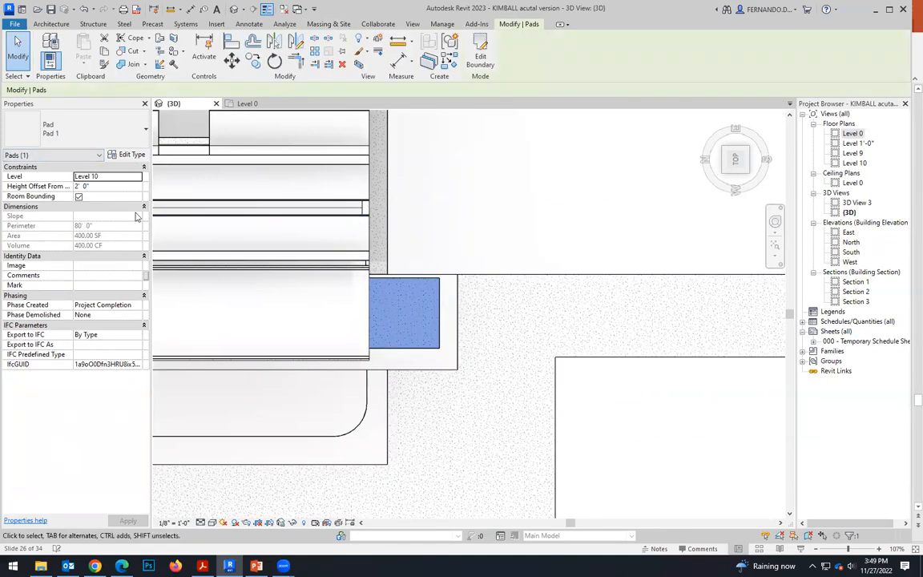
{"action": "left_click", "coordinate": [526, 275]}
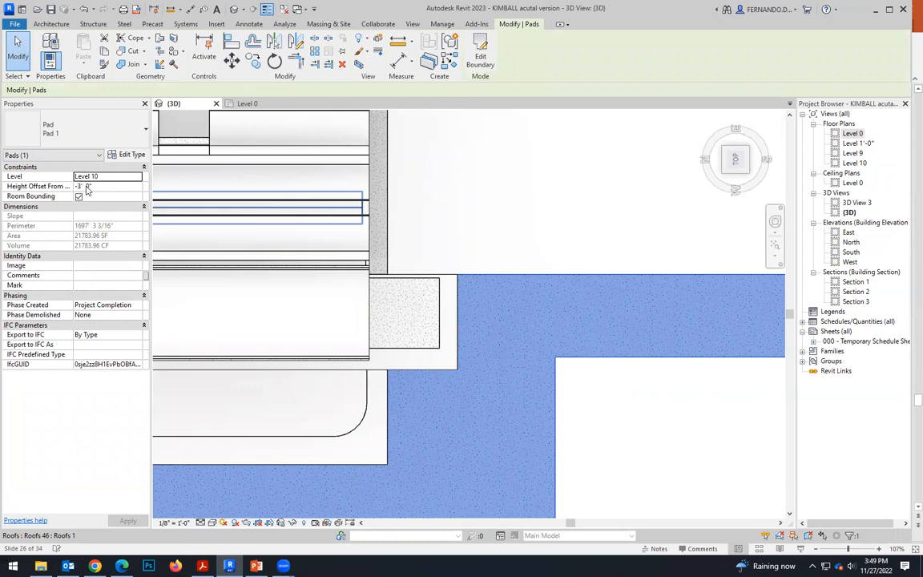
{"action": "left_click", "coordinate": [425, 308]}
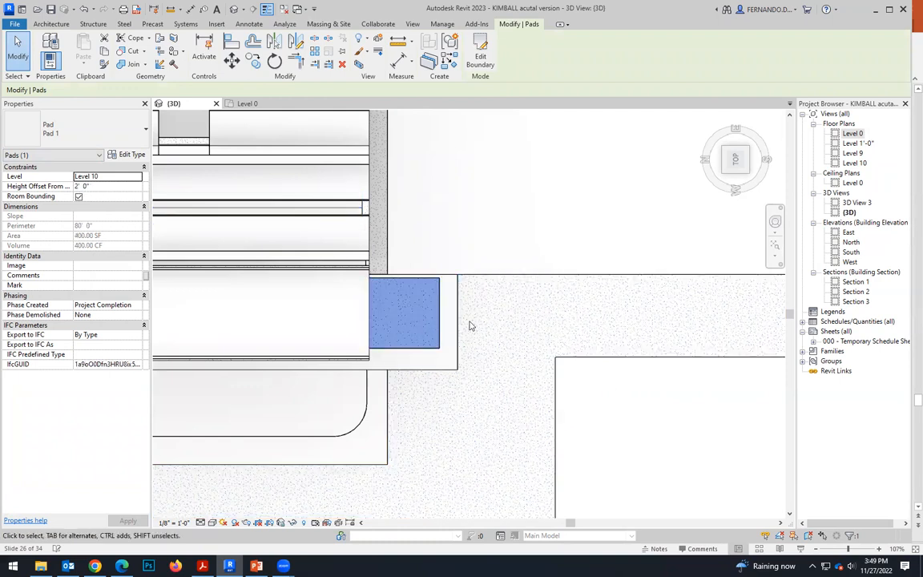
{"action": "scroll", "coordinate": [471, 326], "scroll_direction": "up", "scroll_amount": 2}
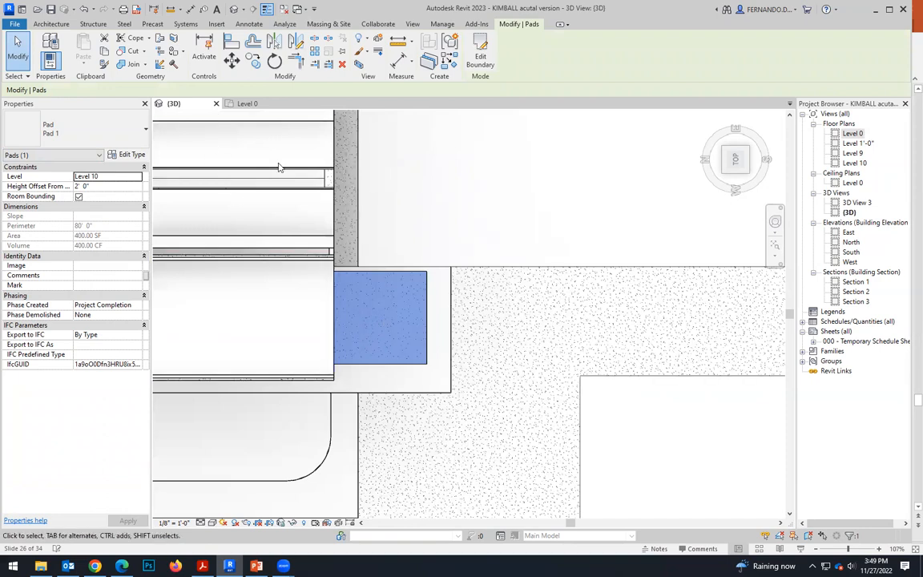
{"action": "middle_click_drag", "start_coordinate": [279, 166], "coordinate": [405, 372], "text": "shift"}
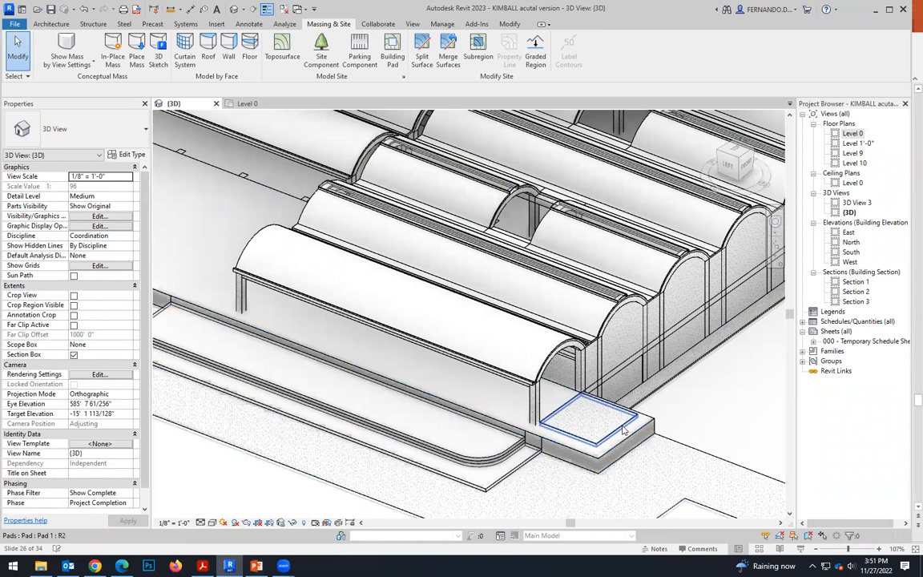
{"action": "left_click", "coordinate": [625, 432]}
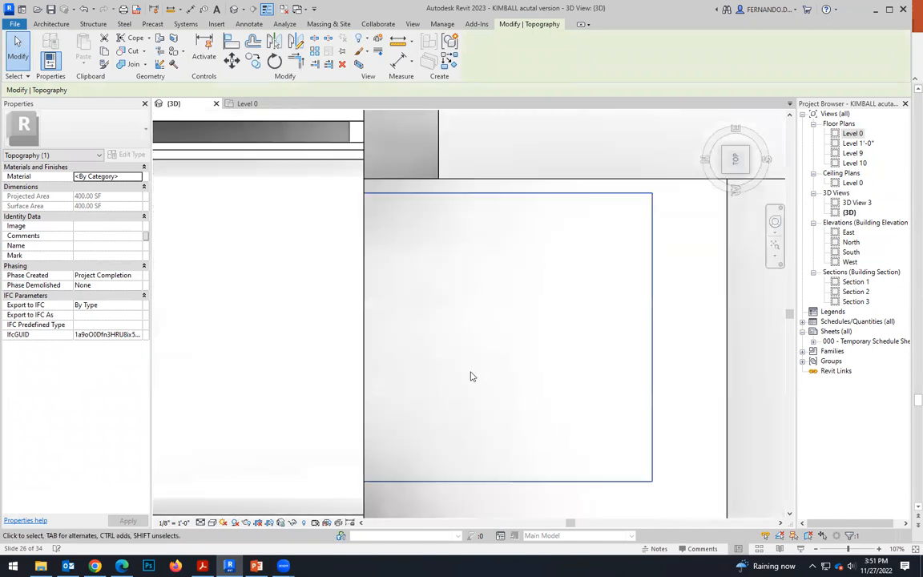
{"action": "scroll", "coordinate": [472, 374], "scroll_direction": "down", "scroll_amount": 6}
{"action": "scroll", "coordinate": [626, 296], "scroll_direction": "up", "scroll_amount": 1}
{"action": "left_click", "coordinate": [565, 255]}
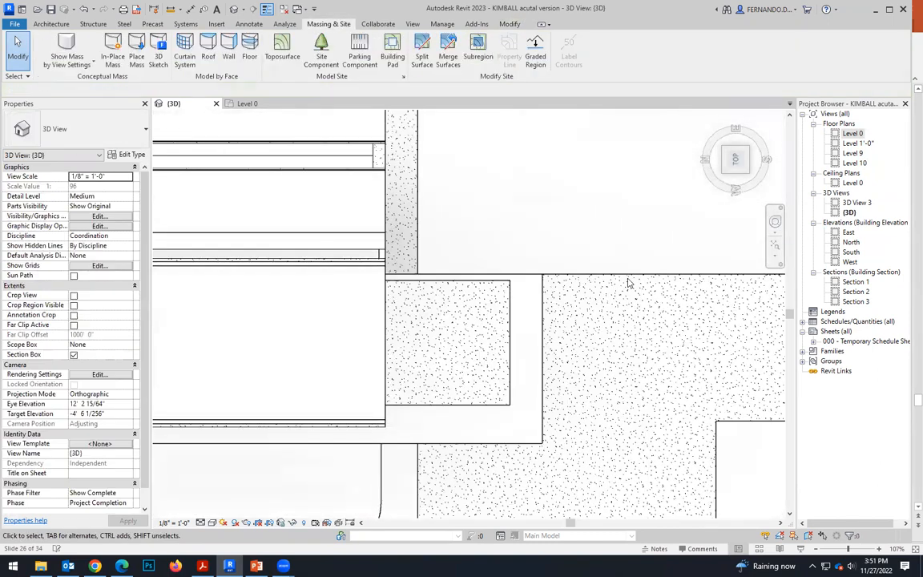
{"action": "left_click", "coordinate": [724, 423]}
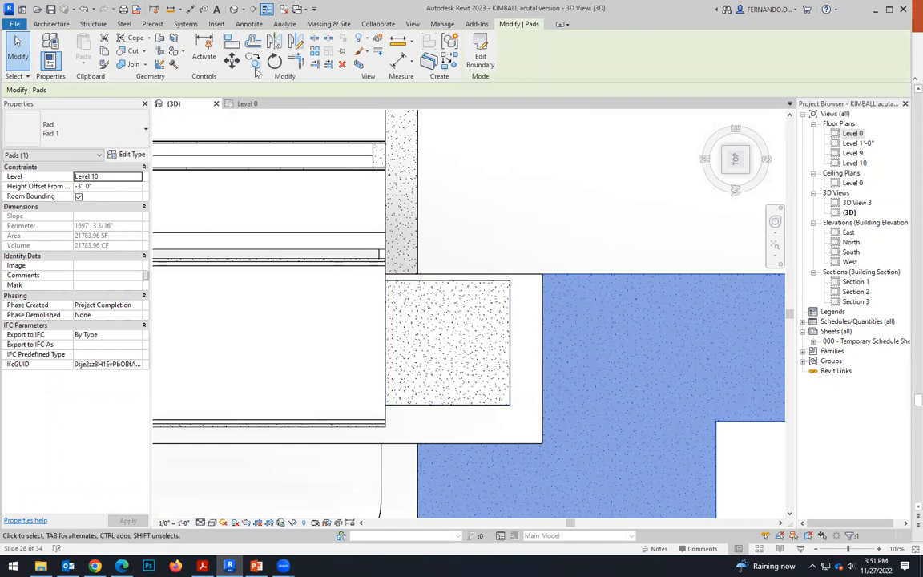
Start a new building pad with a 2' boundary line inward from the walkway pad's edge and a long line parallel to that edge.
{"action": "left_click", "coordinate": [328, 24]}
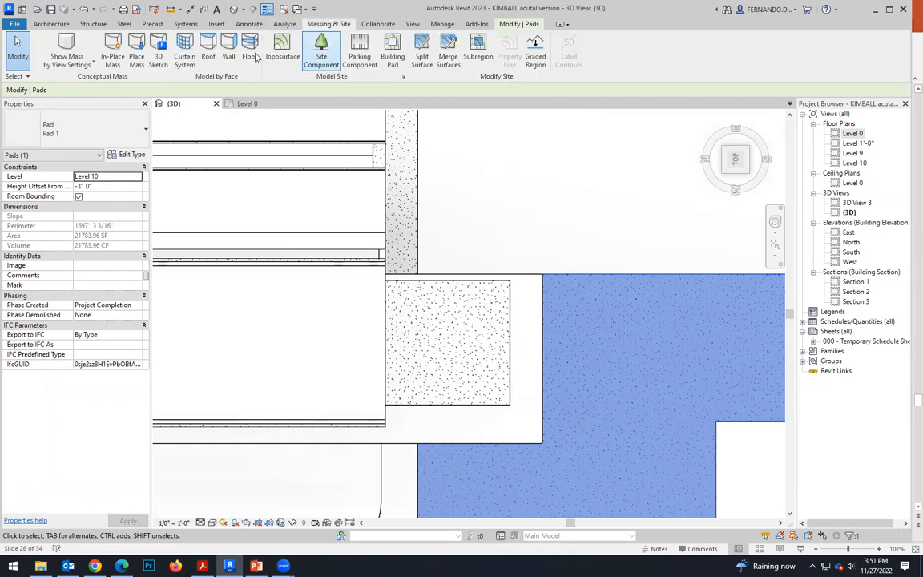
{"action": "left_click", "coordinate": [390, 54]}
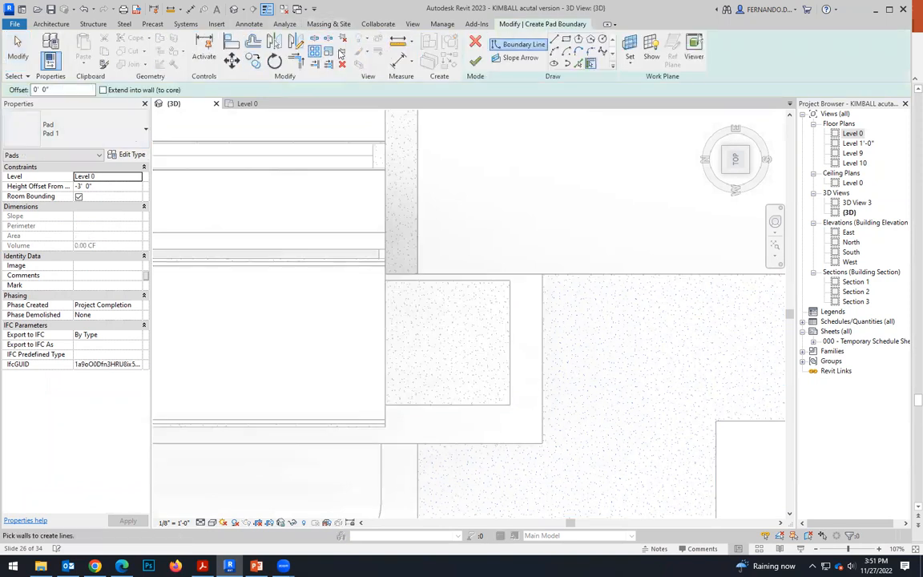
{"action": "left_click", "coordinate": [566, 40]}
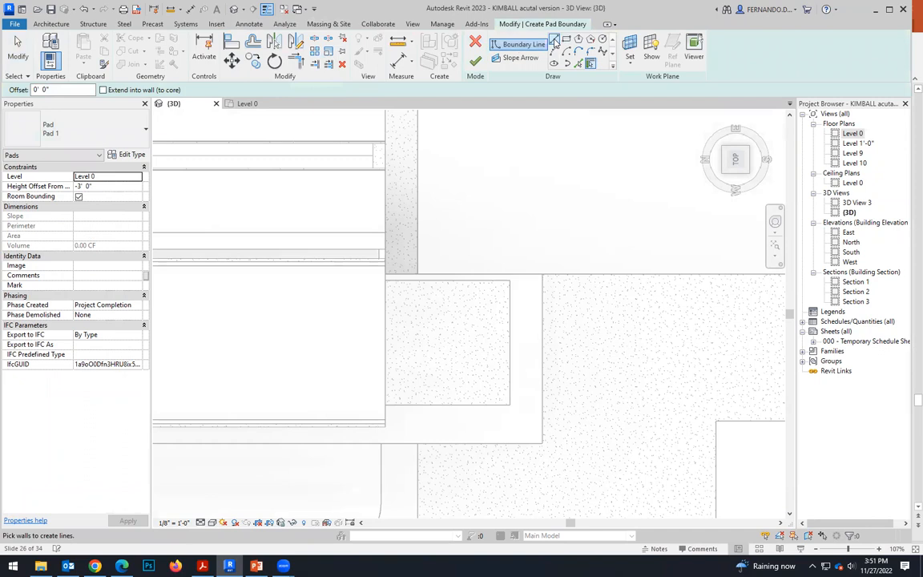
{"action": "left_click", "coordinate": [537, 281]}
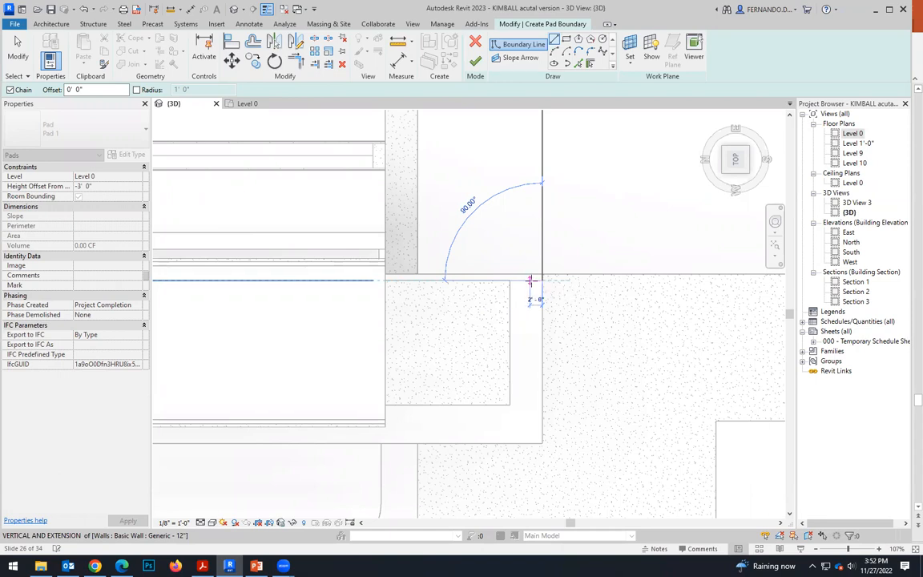
{"action": "left_click", "coordinate": [529, 279]}
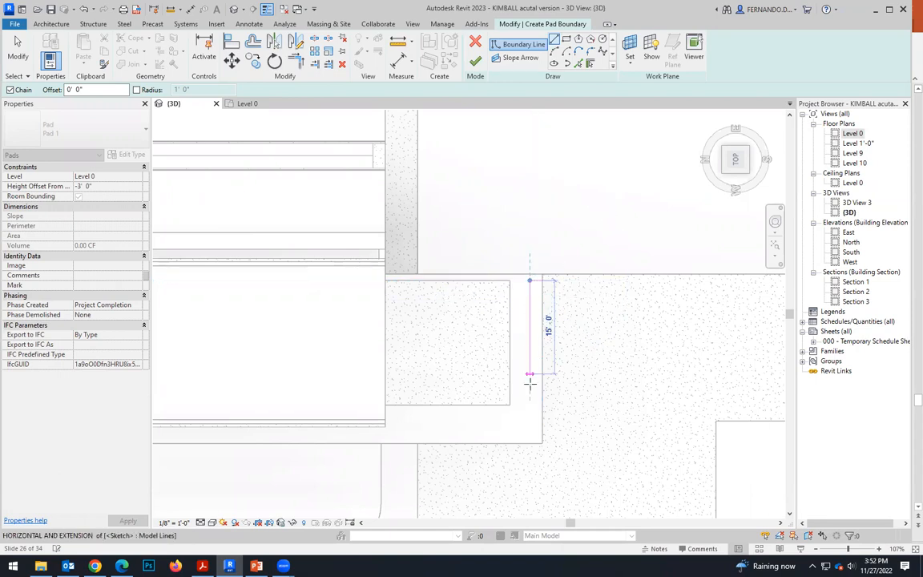
{"action": "scroll", "coordinate": [531, 400], "scroll_direction": "up", "scroll_amount": 3}
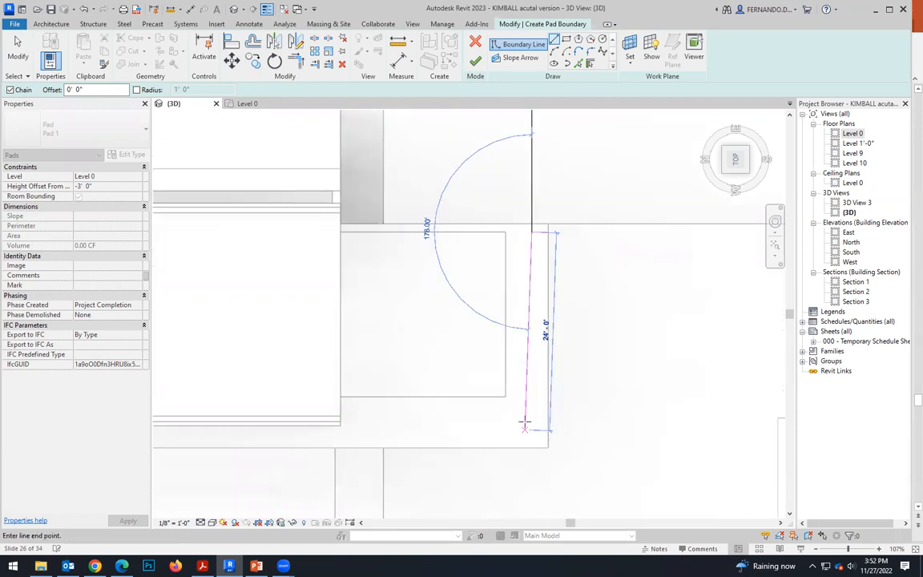
{"action": "left_click", "coordinate": [534, 392]}
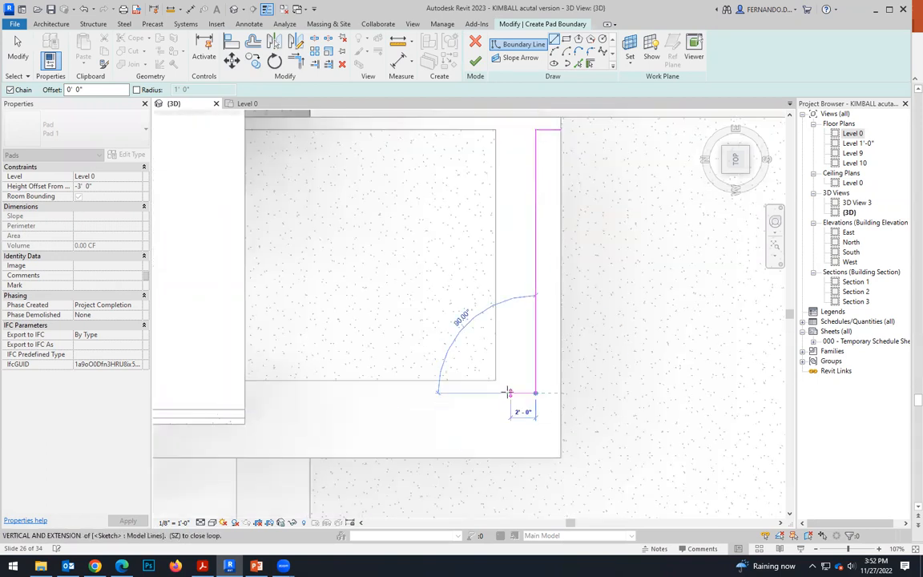
Close the strip outline with lines from the square pad's corner to the walkway pad's edge and back along it, and trim the overlapping ends.
{"action": "left_click", "coordinate": [496, 380]}
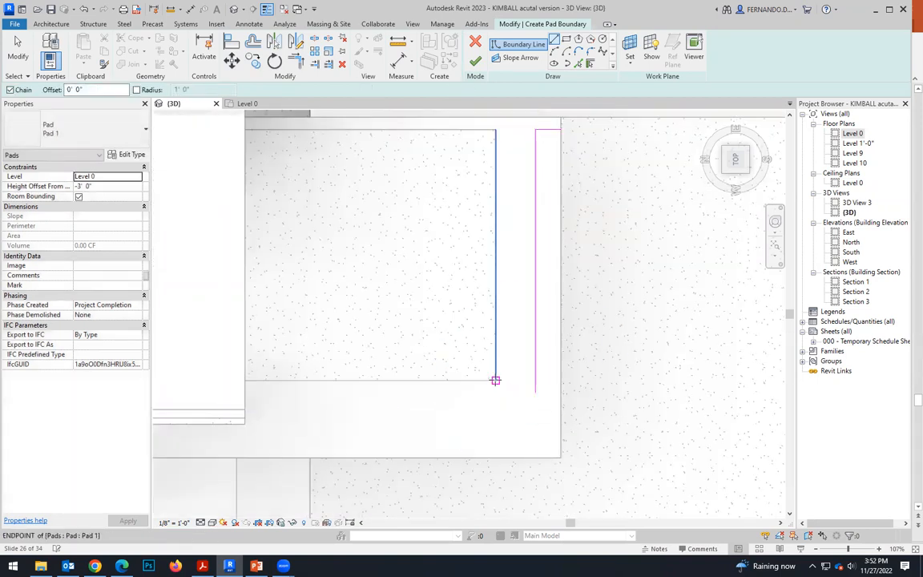
{"action": "left_click", "coordinate": [561, 380]}
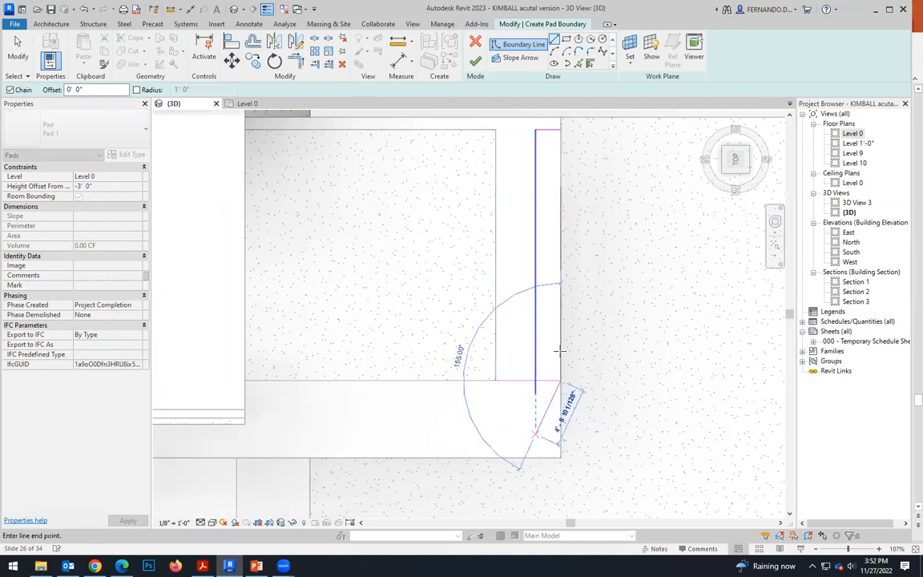
{"action": "scroll", "coordinate": [542, 418], "scroll_direction": "down", "scroll_amount": 2}
{"action": "left_click", "coordinate": [555, 228]}
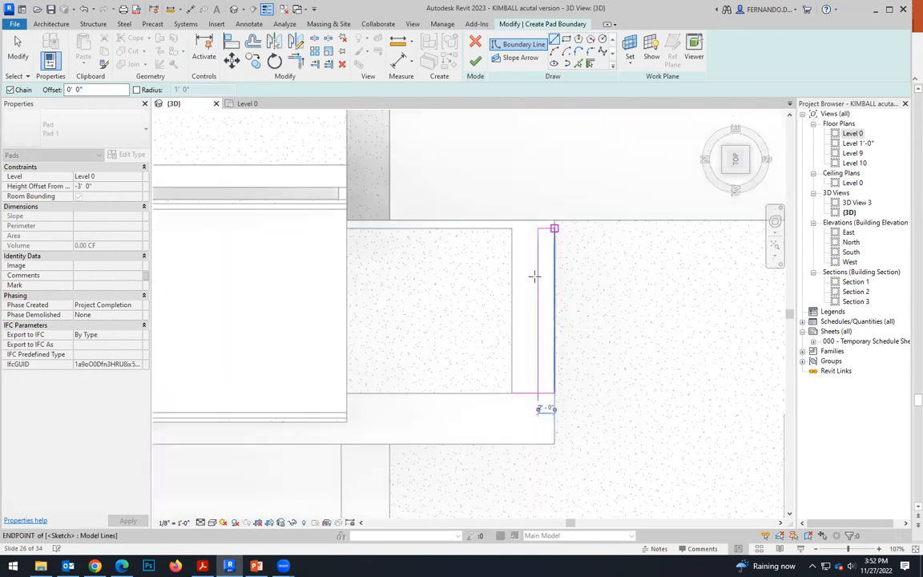
{"action": "key", "text": "Escape"}
{"action": "key", "text": "Escape"}
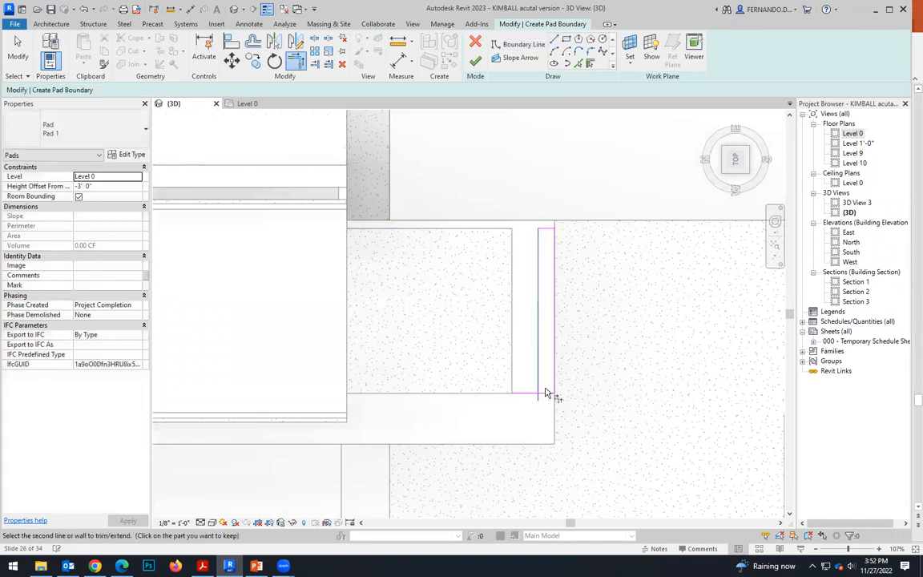
{"action": "key", "text": "t"}
{"action": "key", "text": "r"}
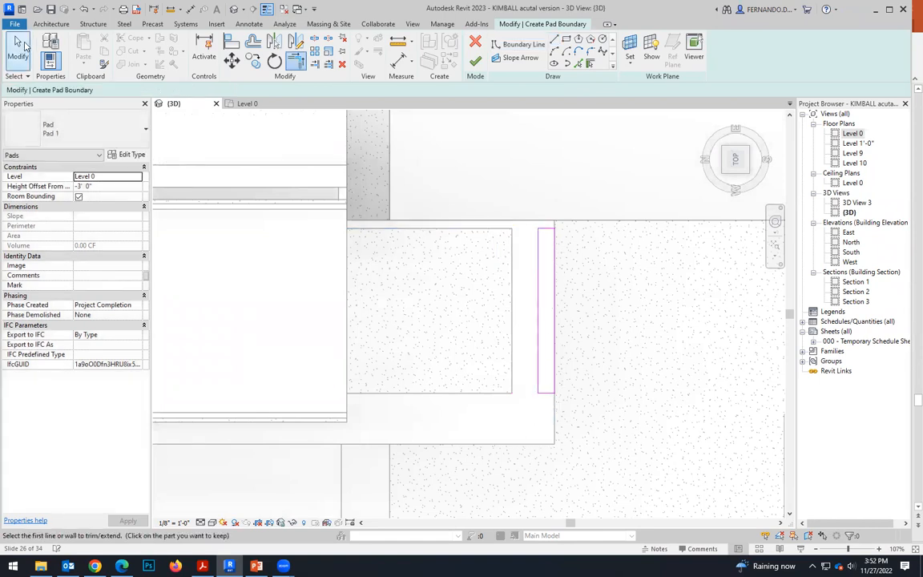
Assign the first strip pad to Level 10 with a height offset of -2' 4" and finish it.
{"action": "left_click", "coordinate": [138, 177]}
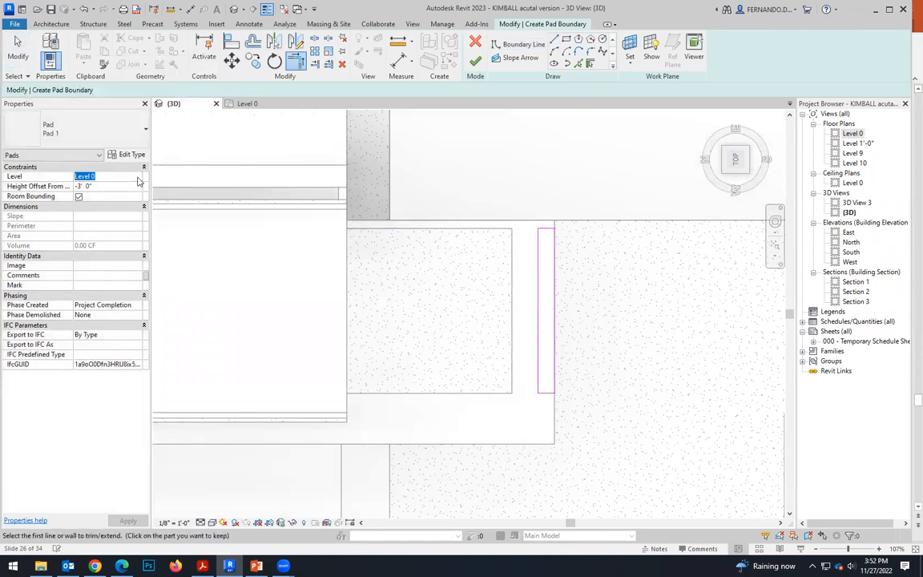
{"action": "left_click", "coordinate": [138, 177]}
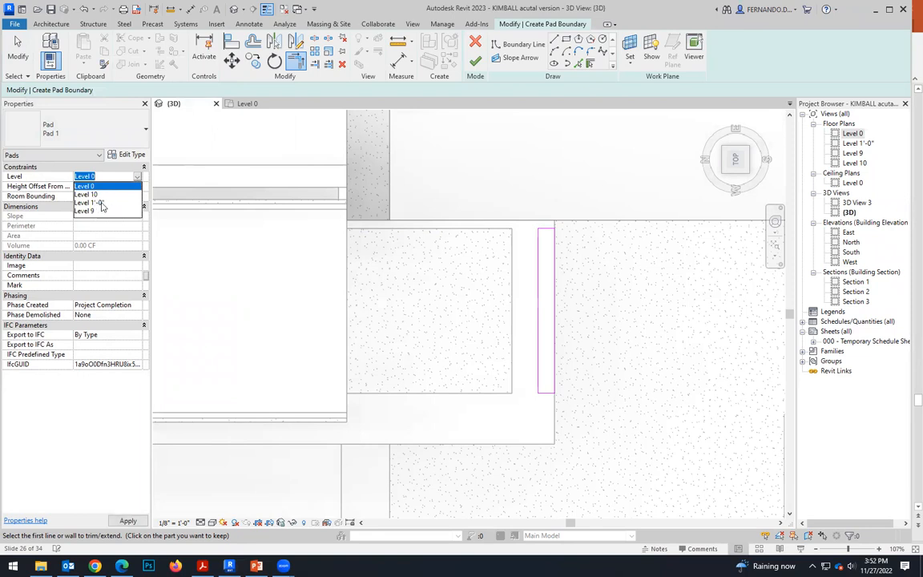
{"action": "left_click", "coordinate": [88, 194]}
{"action": "left_click", "coordinate": [81, 186]}
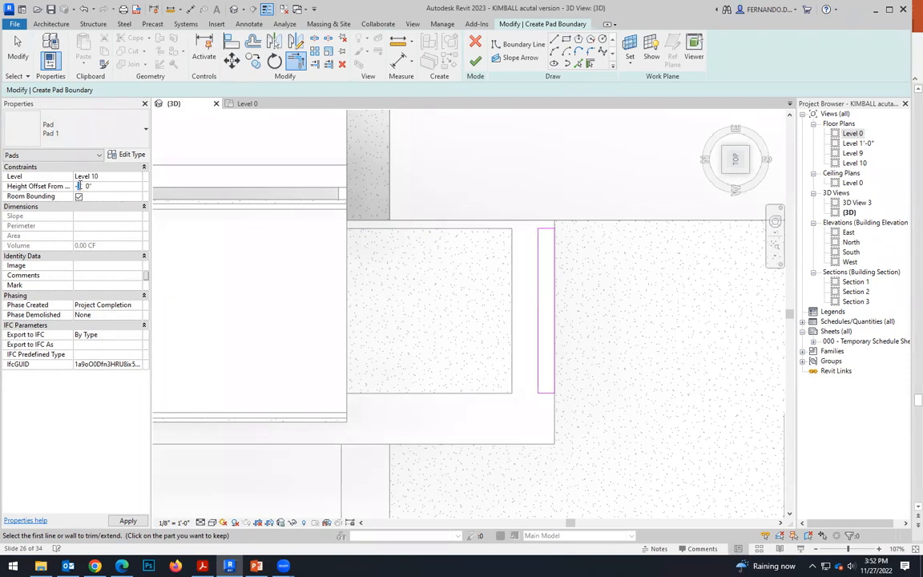
{"action": "type", "text": "4"}
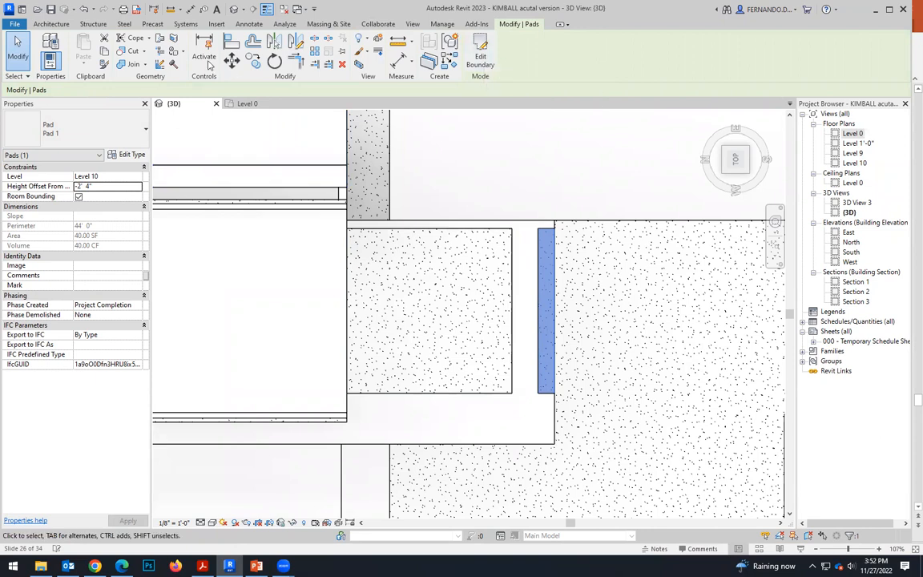
Start a second building pad and outline a 2' by 20' strip along the first strip's inner edge.
{"action": "left_click", "coordinate": [329, 23]}
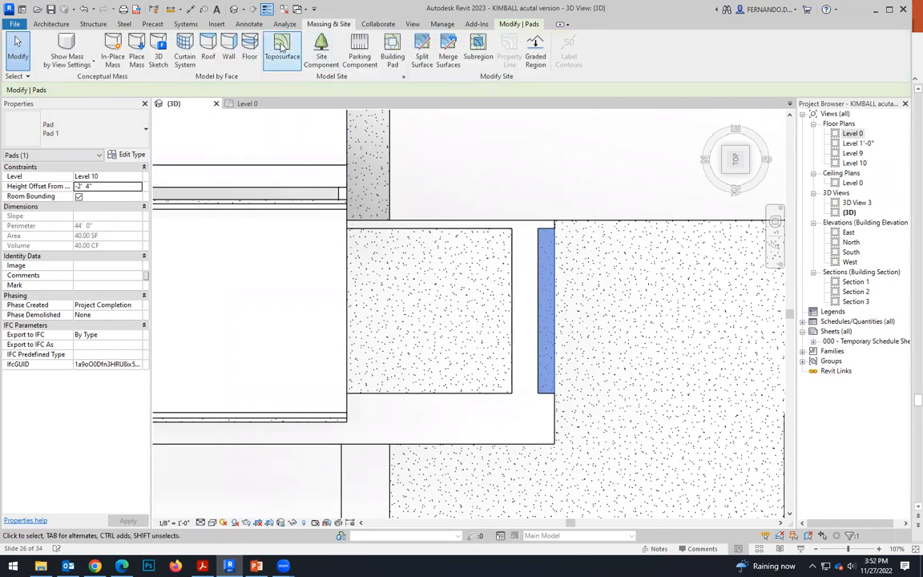
{"action": "left_click", "coordinate": [390, 50]}
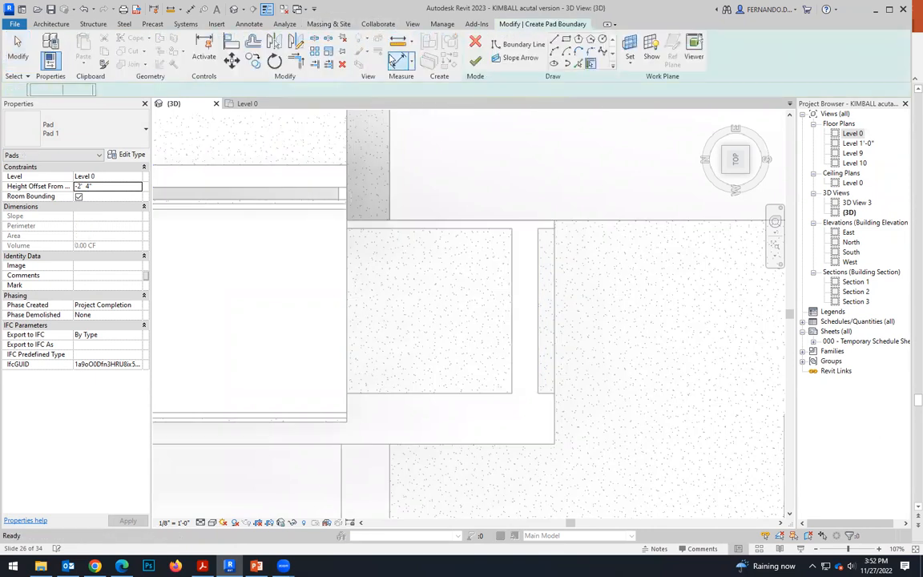
{"action": "left_click", "coordinate": [555, 40]}
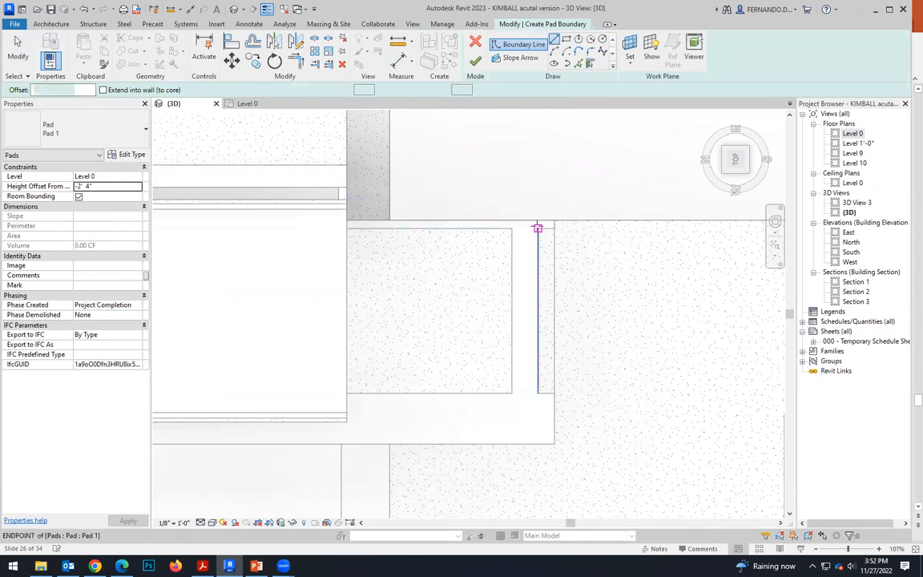
{"action": "left_click", "coordinate": [538, 228]}
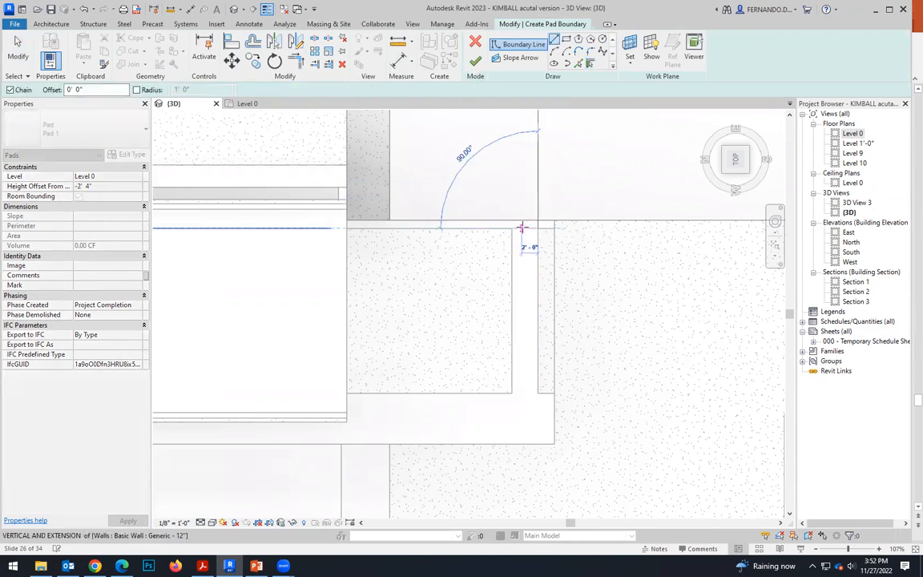
{"action": "left_click", "coordinate": [521, 228]}
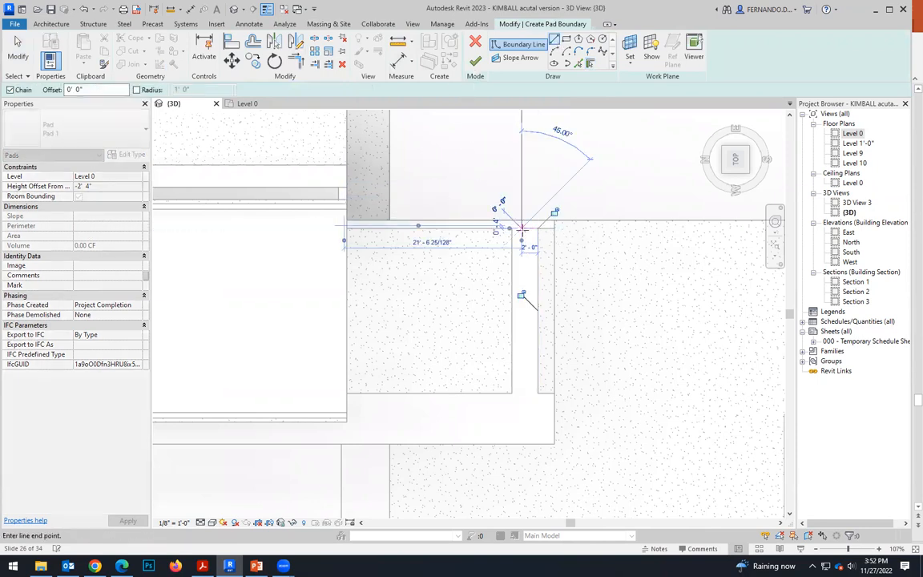
{"action": "left_click", "coordinate": [538, 392]}
{"action": "left_click", "coordinate": [538, 228]}
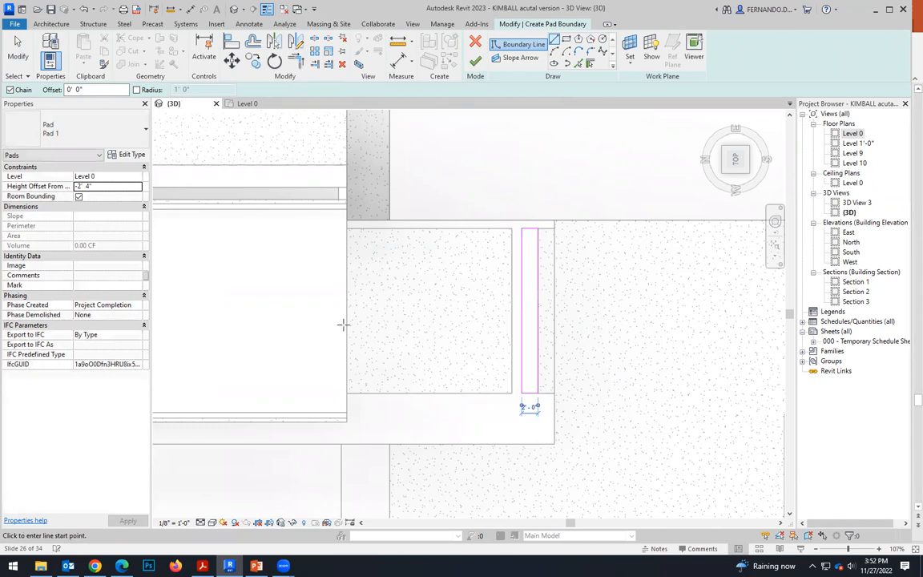
Assign the second strip pad to Level 10 with a height offset of -1' 10", finish it and deselect it.
{"action": "left_click", "coordinate": [99, 177]}
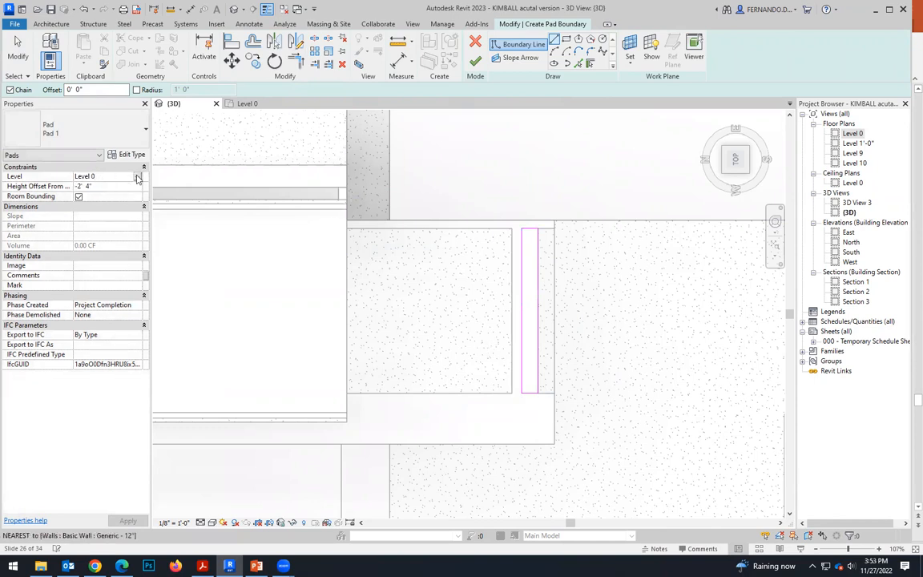
{"action": "left_click", "coordinate": [137, 176]}
{"action": "left_click", "coordinate": [86, 194]}
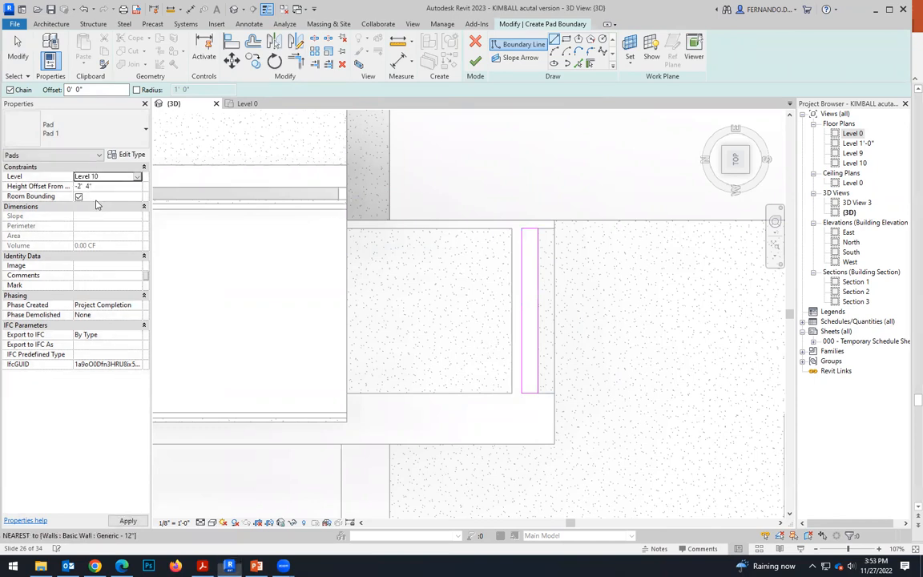
{"action": "left_click", "coordinate": [79, 186]}
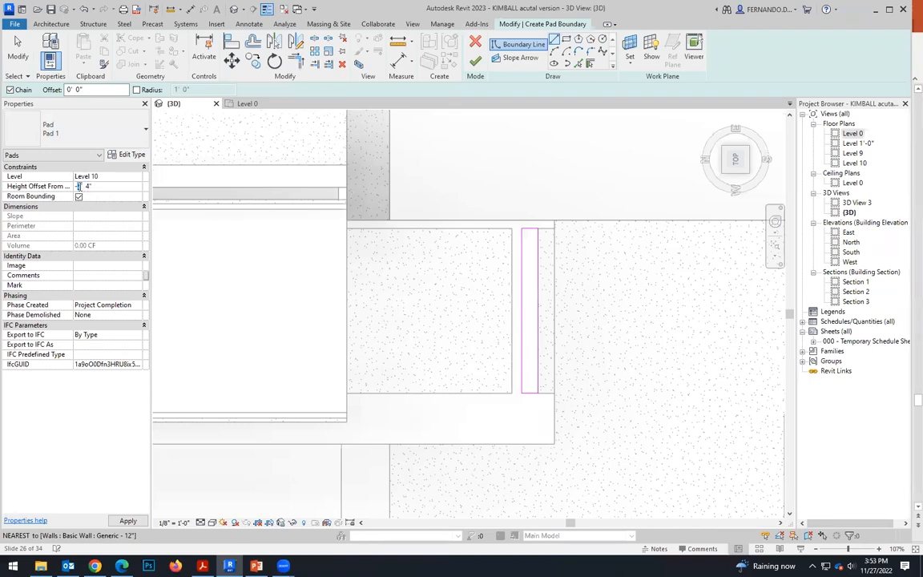
{"action": "type", "text": "1"}
{"action": "key", "text": "Return"}
{"action": "left_click", "coordinate": [475, 63]}
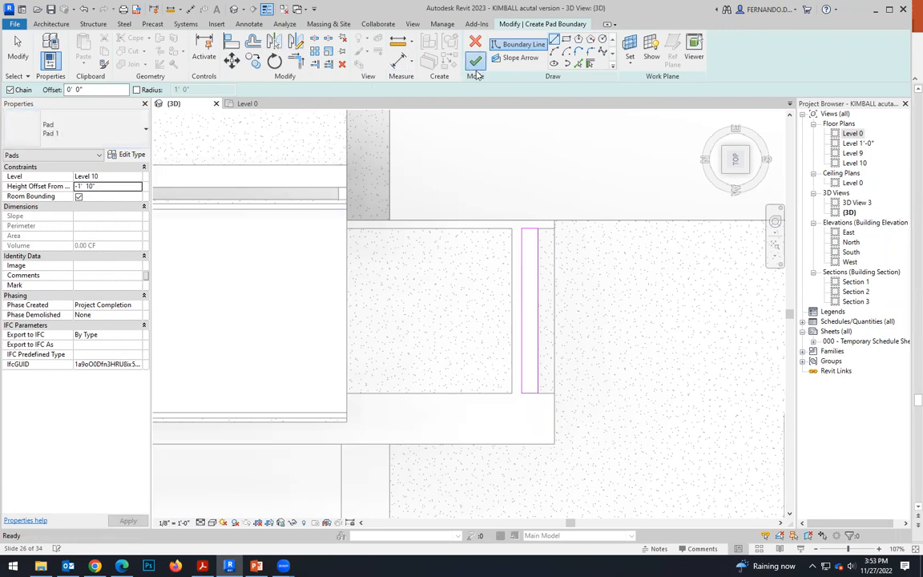
{"action": "key", "text": "Escape"}
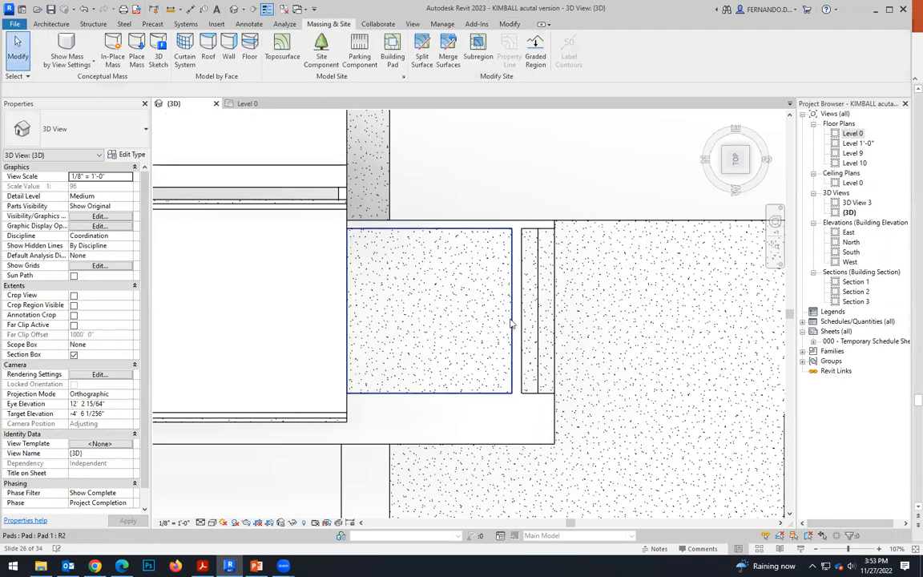
Edit the square pad's boundary, pulling its edge facing the strips back to make room for another strip.
{"action": "left_click", "coordinate": [508, 322]}
{"action": "left_click", "coordinate": [481, 53]}
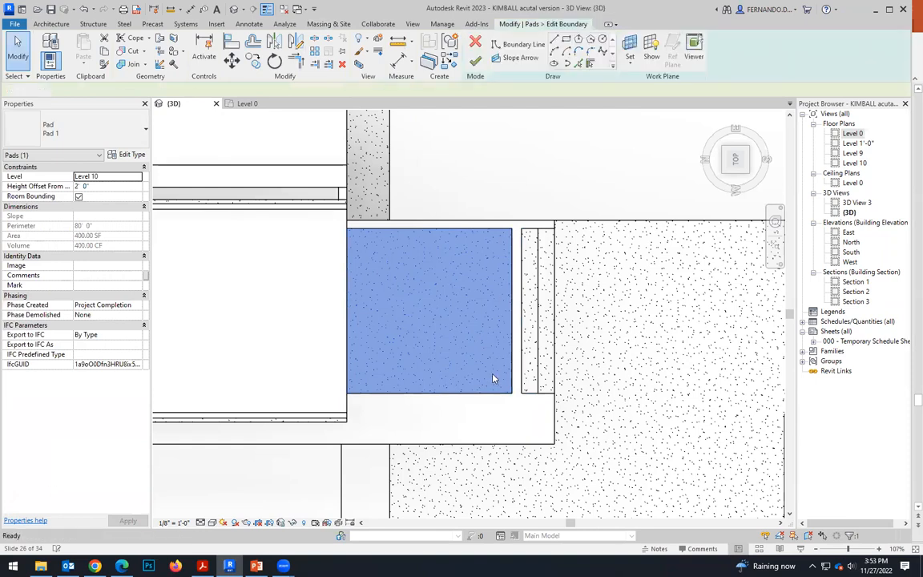
{"action": "left_click", "coordinate": [511, 315]}
{"action": "left_click_drag", "start_coordinate": [512, 315], "coordinate": [468, 315]}
{"action": "left_click", "coordinate": [497, 416]}
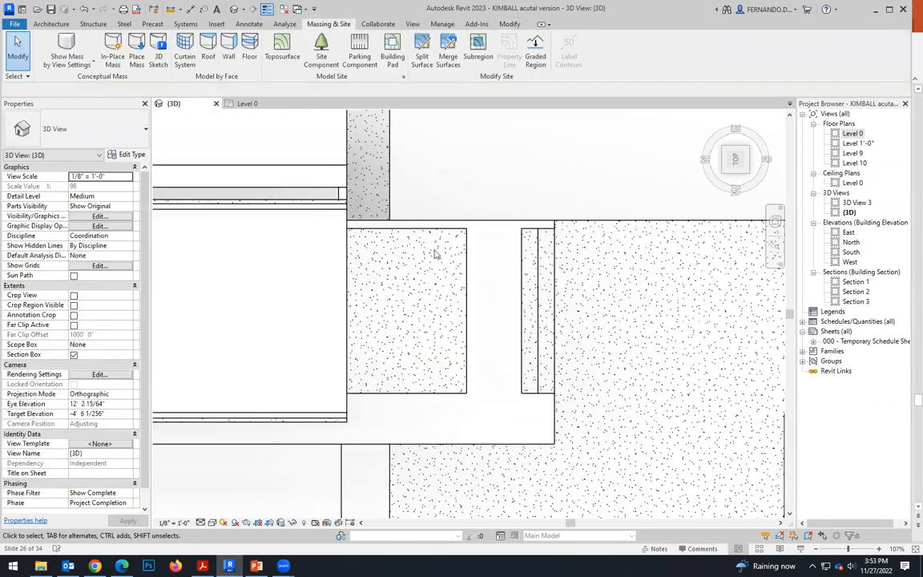
Start a third building pad and outline a 2' by 20' strip along the second strip's inner edge.
{"action": "left_click", "coordinate": [392, 56]}
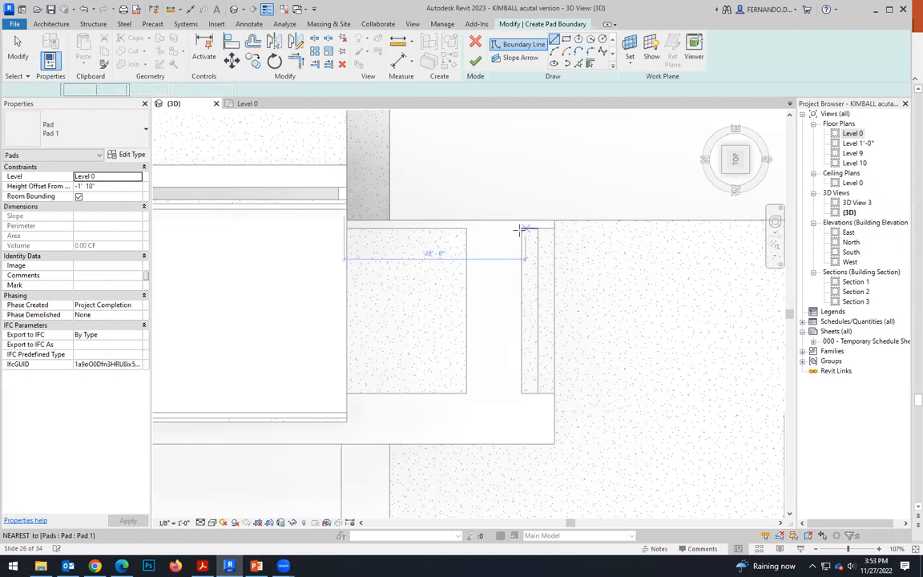
{"action": "left_click", "coordinate": [521, 229]}
{"action": "left_click", "coordinate": [522, 393]}
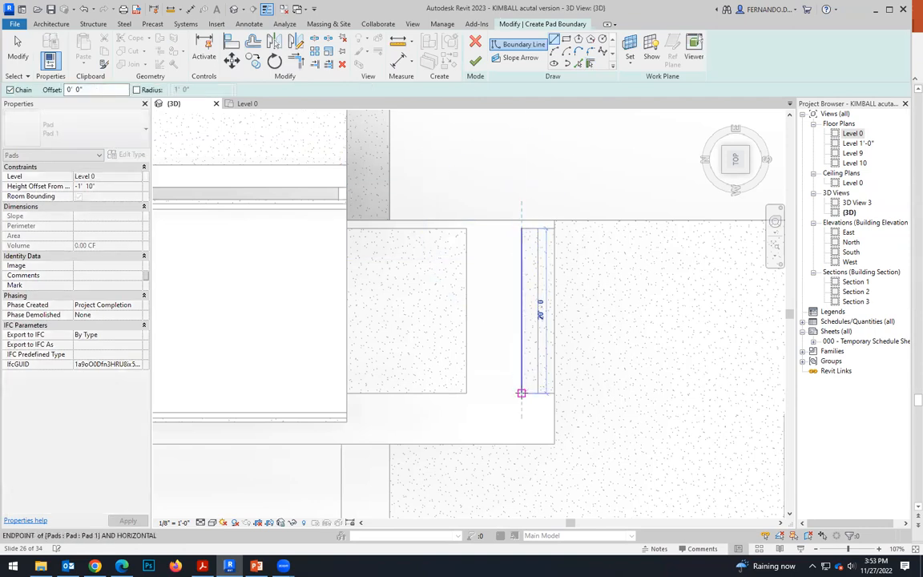
{"action": "left_click", "coordinate": [505, 392]}
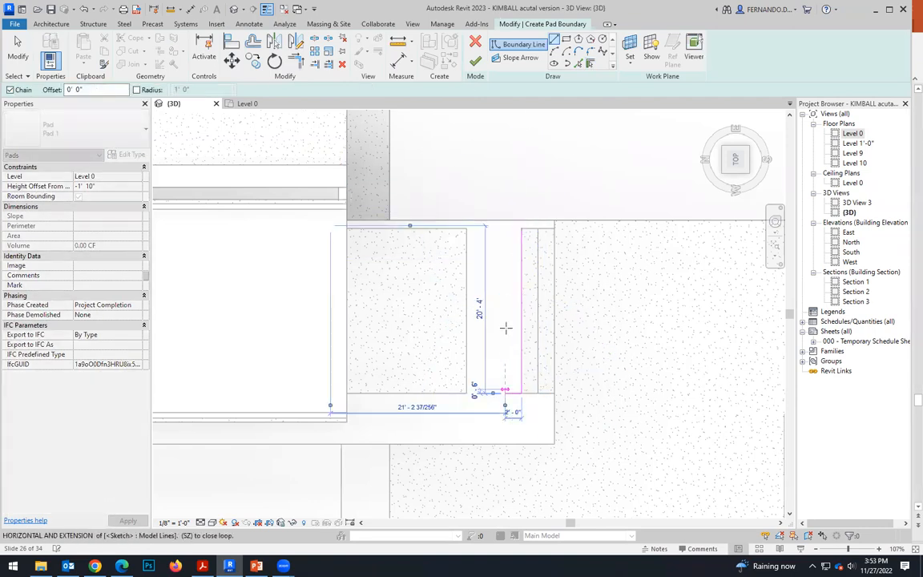
{"action": "left_click", "coordinate": [505, 230]}
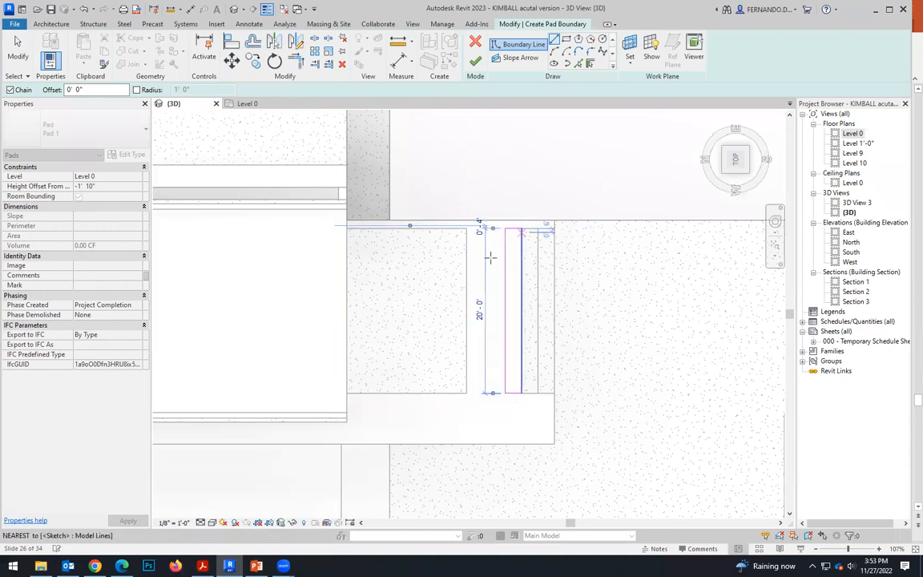
Assign the third strip pad to Level 10 with a height offset of -1' 4", finish it and deselect it.
{"action": "left_click", "coordinate": [20, 45]}
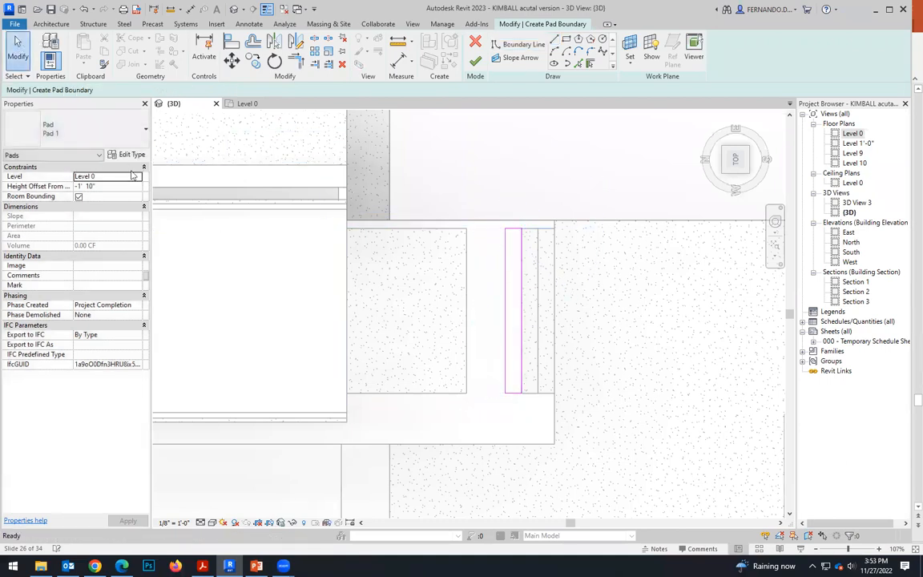
{"action": "left_click", "coordinate": [115, 177]}
{"action": "left_click", "coordinate": [95, 194]}
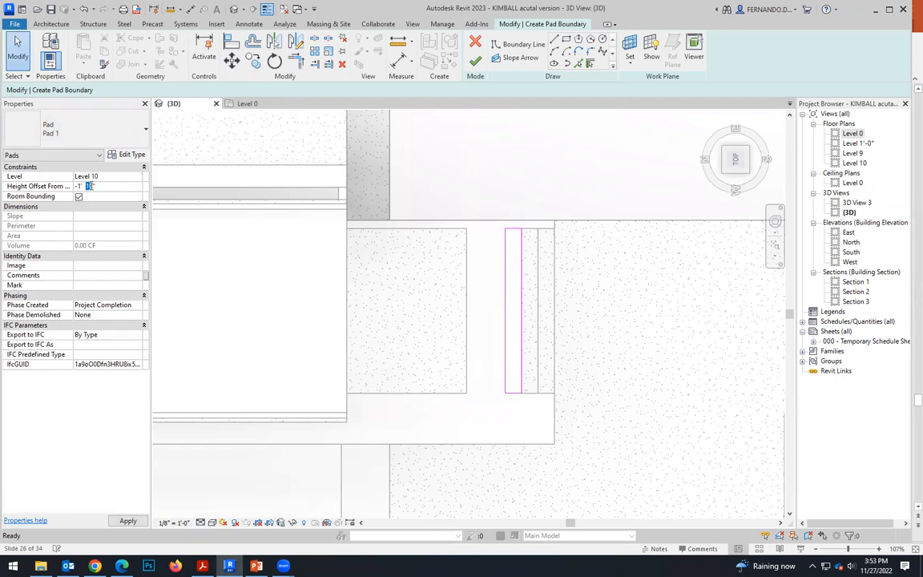
{"action": "type", "text": "4"}
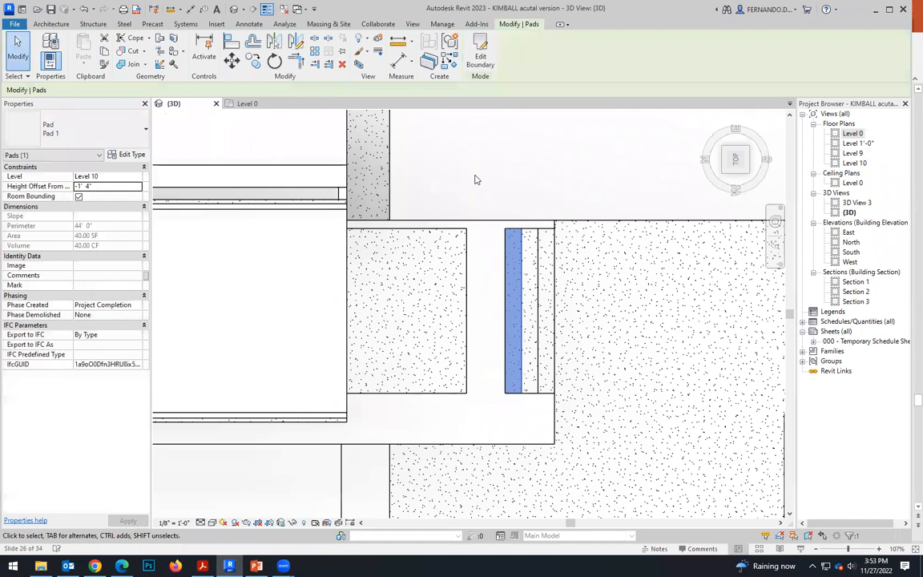
{"action": "key", "text": "Escape"}
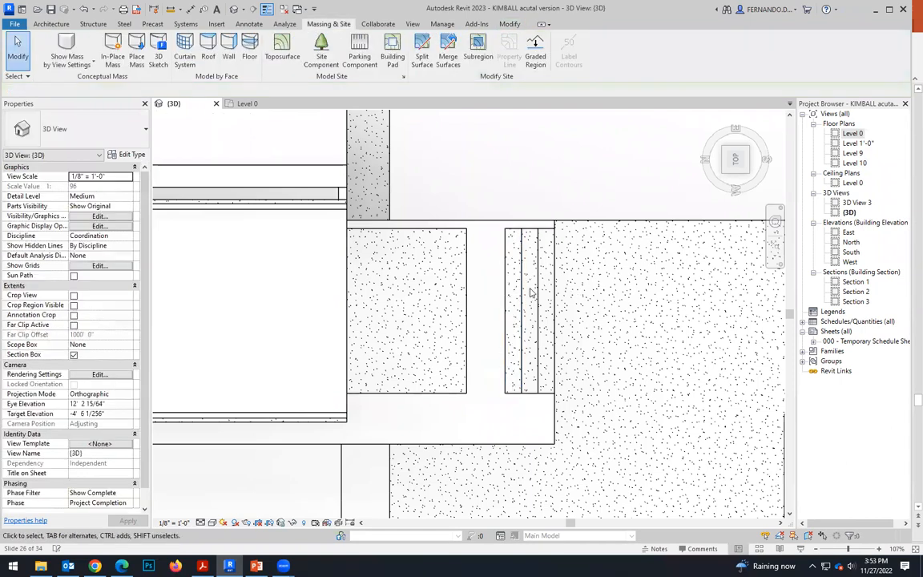
Edit the square pad's boundary, extending its edge facing the strips until it meets the third strip.
{"action": "left_click", "coordinate": [465, 285]}
{"action": "left_click", "coordinate": [483, 50]}
{"action": "left_click_drag", "start_coordinate": [466, 287], "coordinate": [503, 288]}
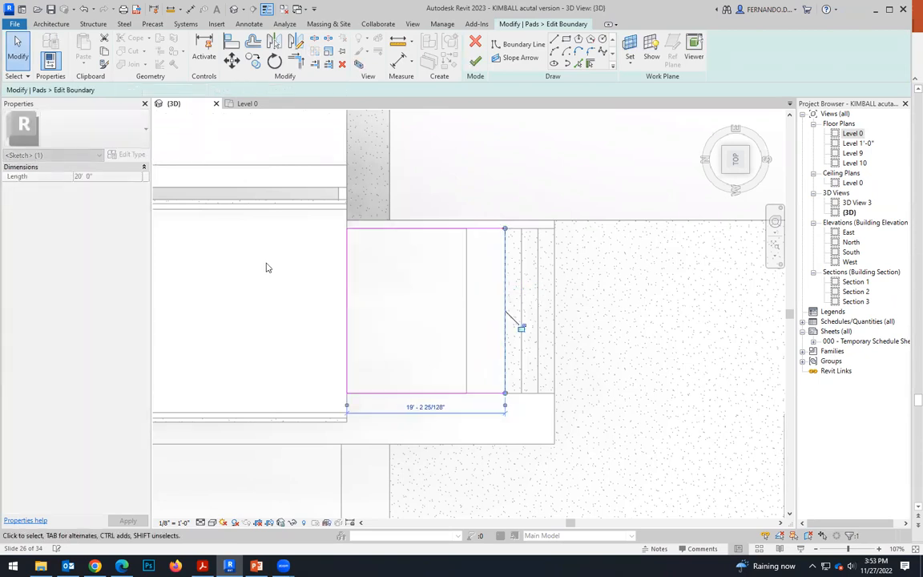
{"action": "scroll", "coordinate": [269, 267], "scroll_direction": "down", "scroll_amount": 1}
{"action": "left_click", "coordinate": [269, 313]}
Compare the lowest strip's height offset with the adjoining walkway pad's, and set the strip's offset to -2' 6".
{"action": "middle_click_drag", "start_coordinate": [340, 326], "coordinate": [517, 337], "text": "shift"}
{"action": "scroll", "coordinate": [517, 337], "scroll_direction": "up", "scroll_amount": 6}
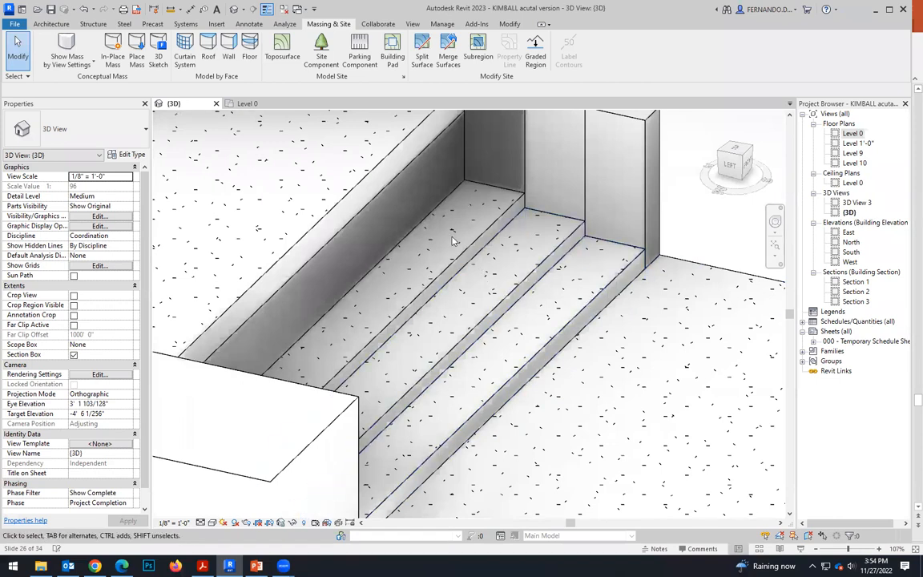
{"action": "left_click", "coordinate": [531, 280]}
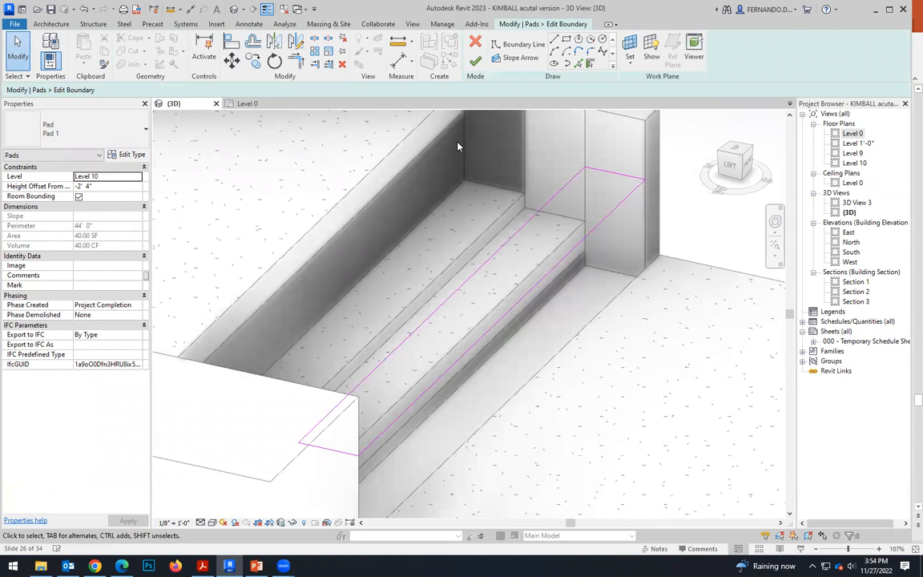
{"action": "left_click", "coordinate": [475, 62]}
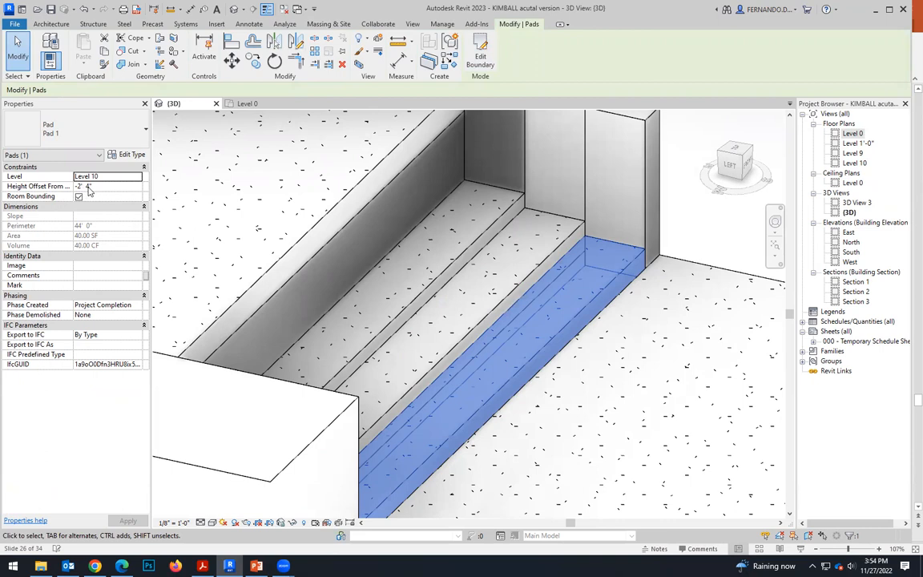
{"action": "left_click", "coordinate": [688, 301]}
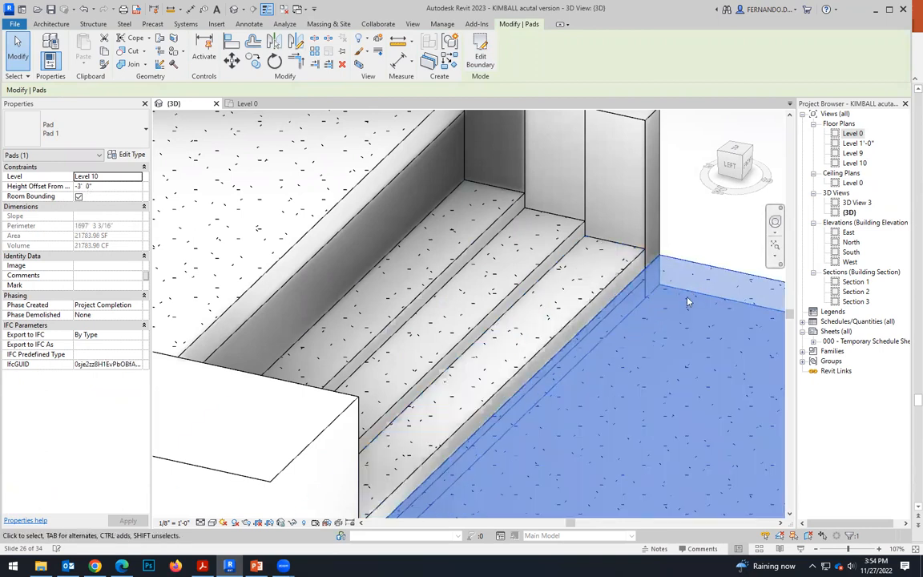
{"action": "left_click", "coordinate": [596, 298]}
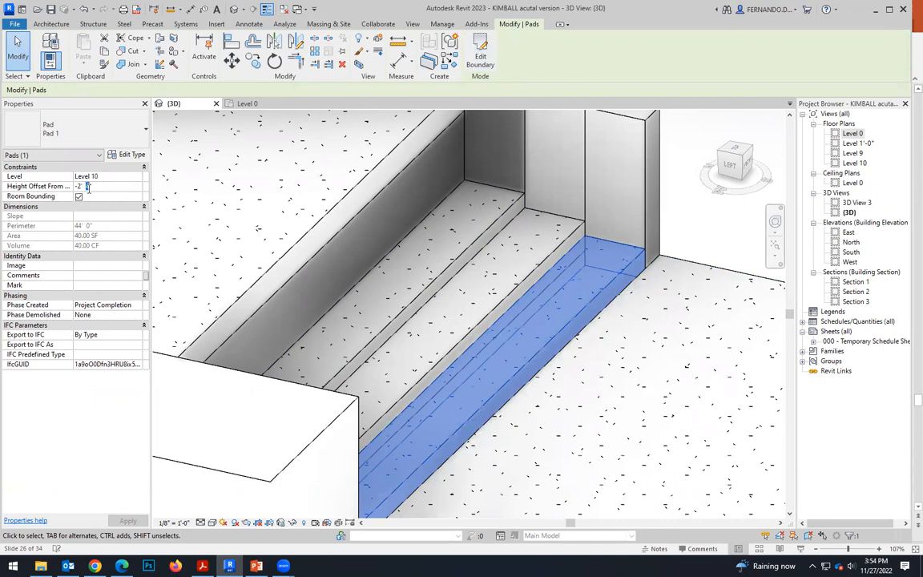
{"action": "type", "text": "6"}
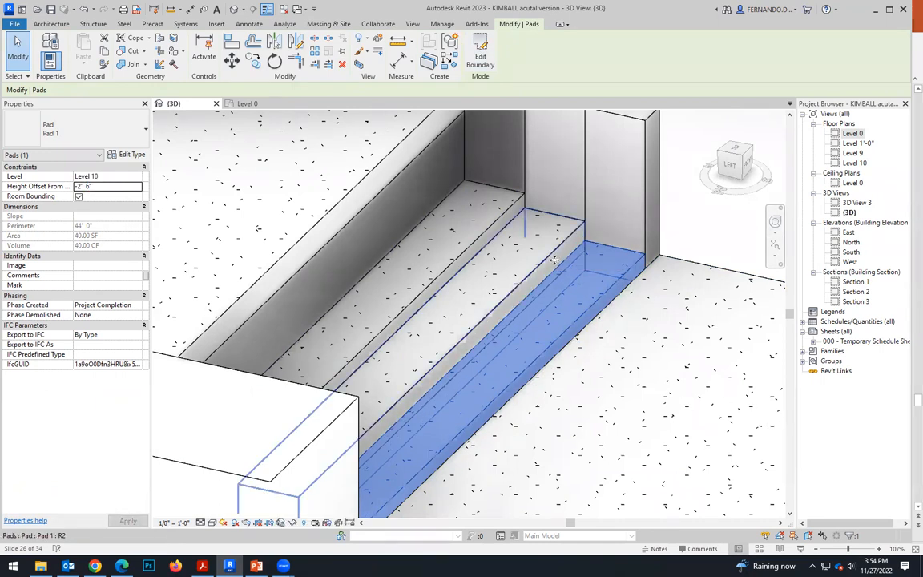
Set the middle strip pad's height offset to -2' 0" and deselect it.
{"action": "key", "text": "ctrl+z"}
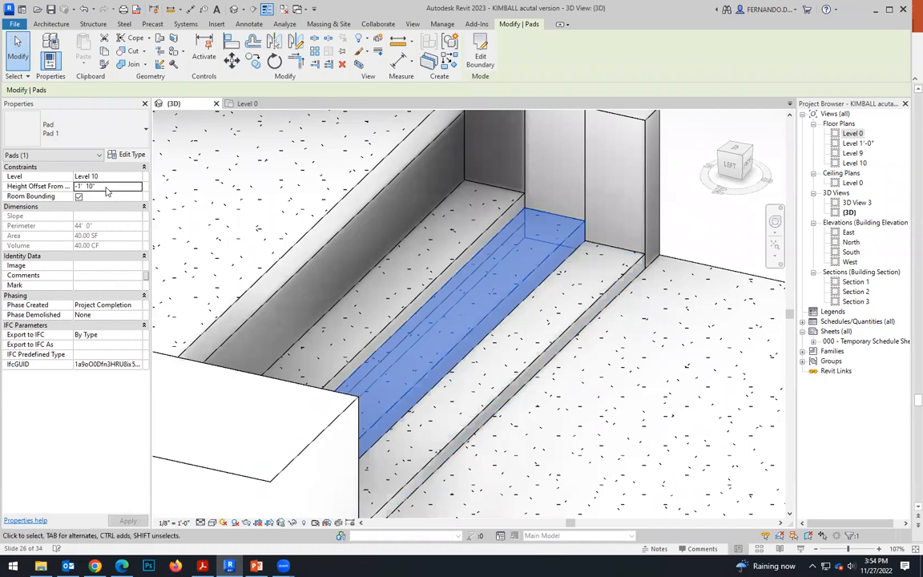
{"action": "double_click", "coordinate": [89, 186]}
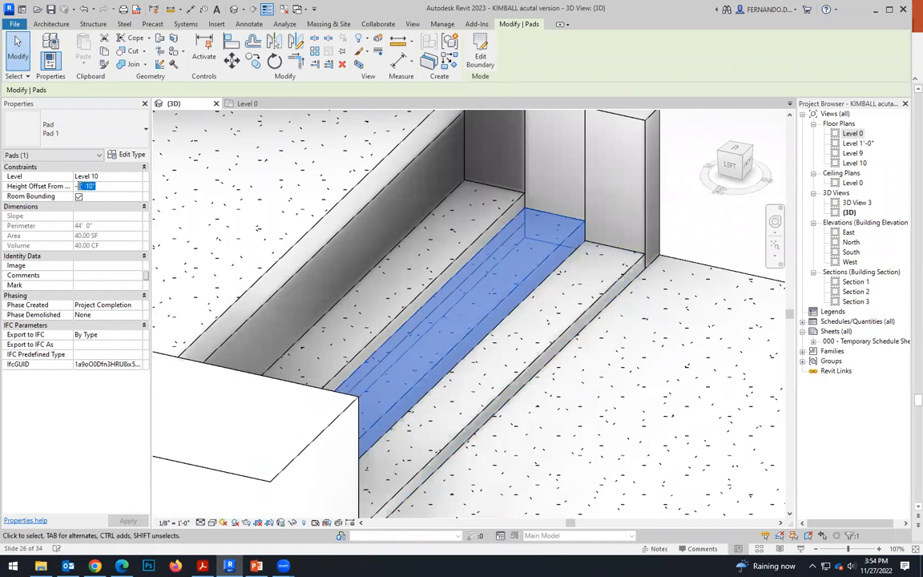
{"action": "type", "text": "2"}
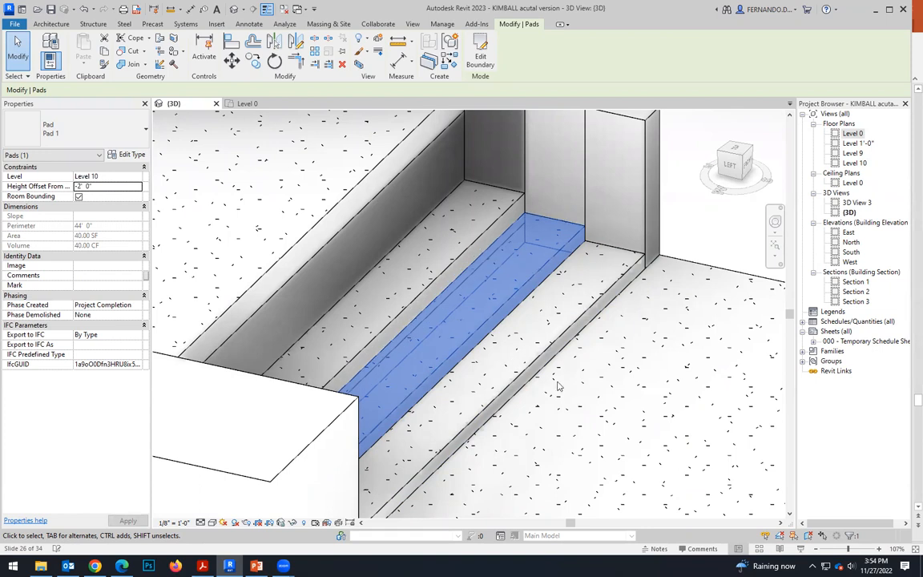
{"action": "left_click", "coordinate": [596, 403]}
Set the height offset of the strip pad nearest the square pad to -1' 6".
{"action": "left_click", "coordinate": [461, 308]}
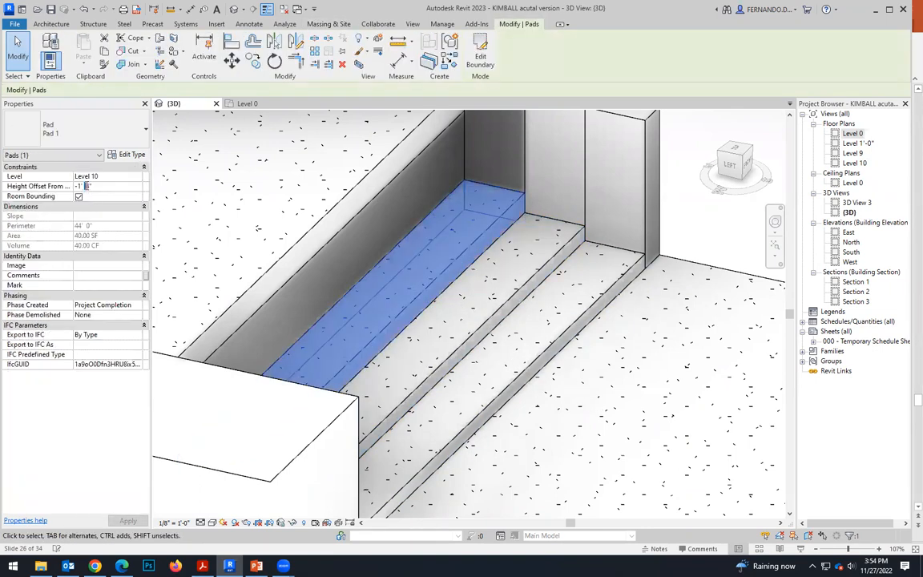
{"action": "key", "text": "BackSpace"}
{"action": "type", "text": "6"}
{"action": "left_click", "coordinate": [590, 430]}
{"action": "scroll", "coordinate": [590, 426], "scroll_direction": "down", "scroll_amount": 2}
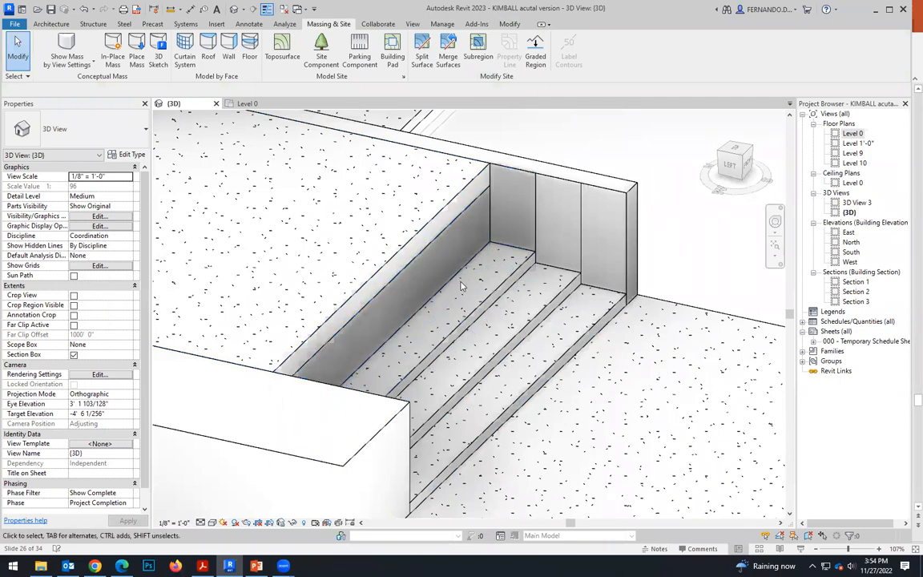
Check the uppermost strip's height offset and set the square pad's offset to match at -1' 6".
{"action": "left_click", "coordinate": [460, 277]}
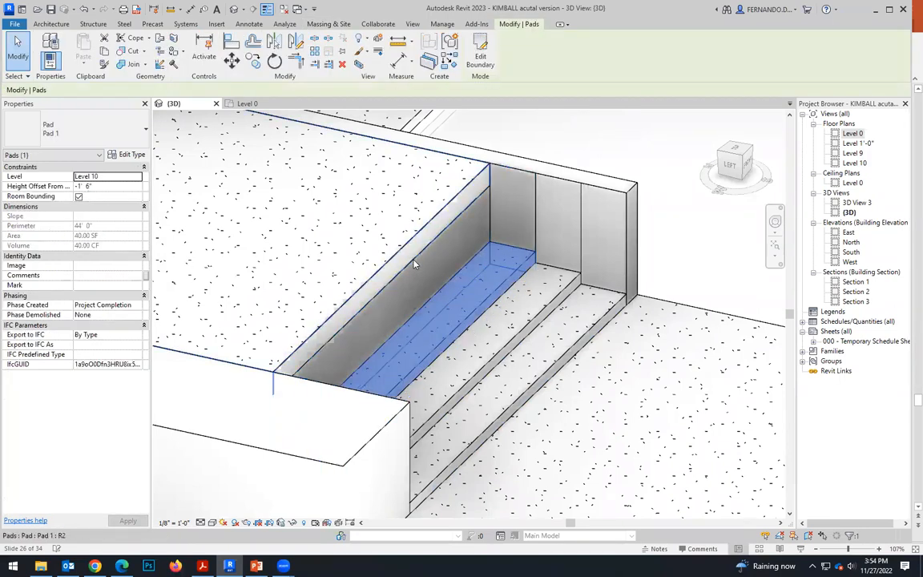
{"action": "left_click", "coordinate": [429, 282]}
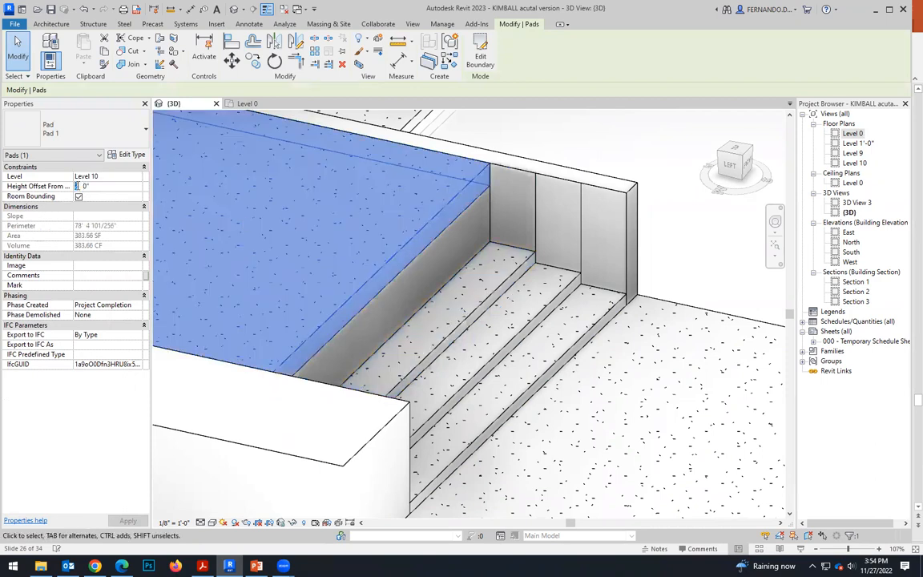
{"action": "type", "text": "-1' 6"}
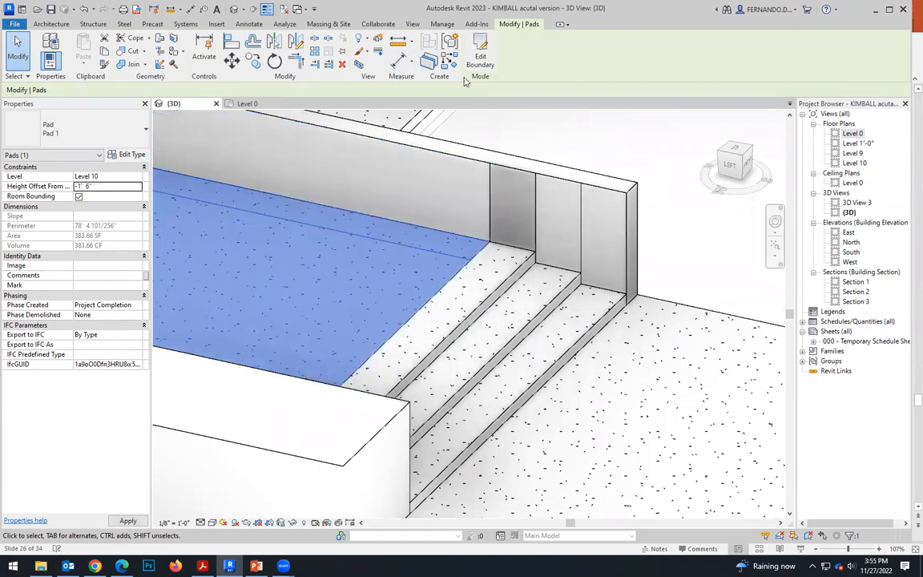
{"action": "left_click", "coordinate": [471, 371]}
{"action": "scroll", "coordinate": [452, 276], "scroll_direction": "down", "scroll_amount": 3}
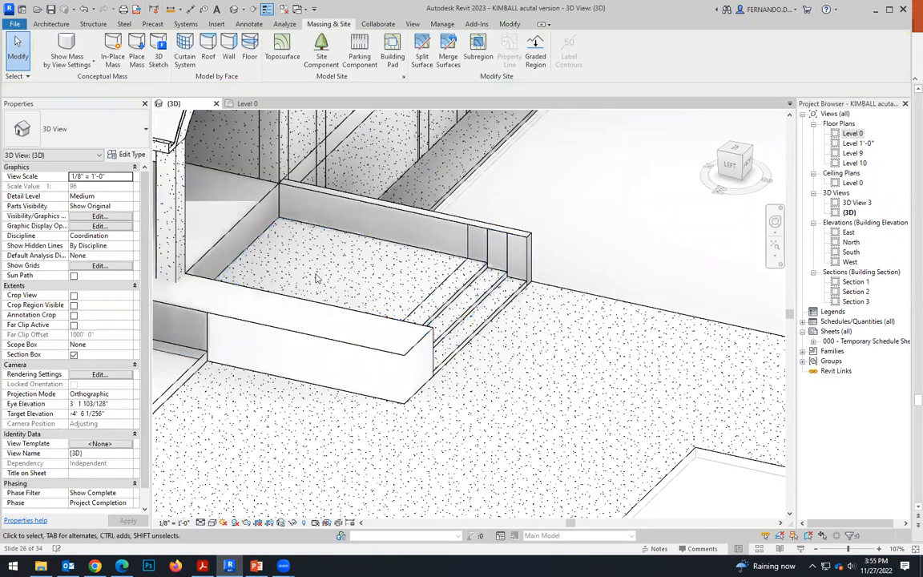
Inspect the stepped pads beside the building and compare them with the aerial reference photo in PowerPoint, returning to Revit.
{"action": "scroll", "coordinate": [317, 276], "scroll_direction": "down", "scroll_amount": 1}
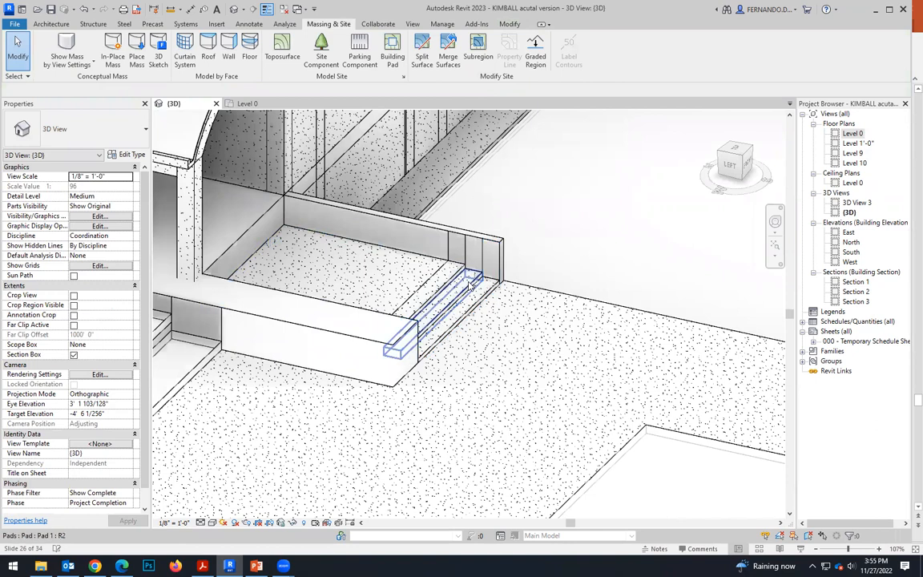
{"action": "scroll", "coordinate": [473, 301], "scroll_direction": "up", "scroll_amount": 1}
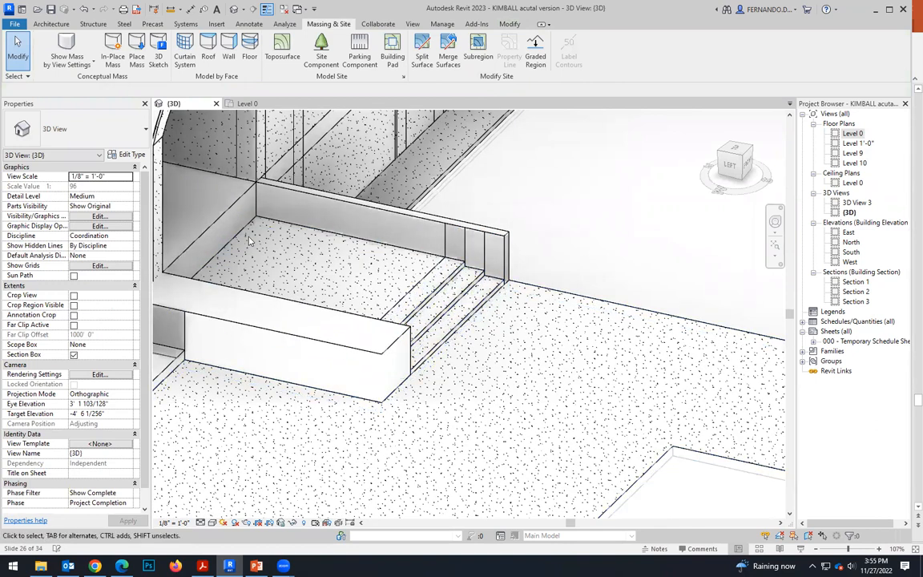
{"action": "scroll", "coordinate": [378, 287], "scroll_direction": "down", "scroll_amount": 2}
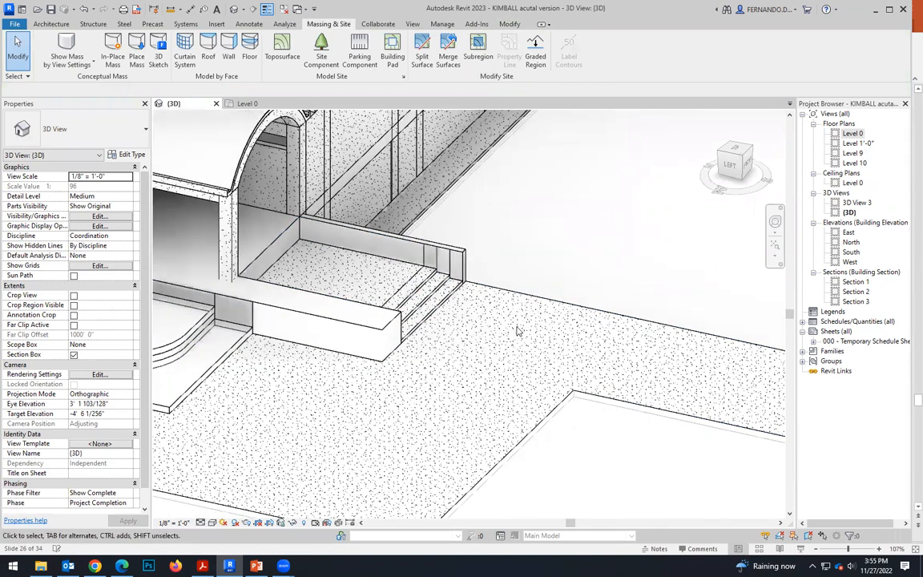
{"action": "scroll", "coordinate": [337, 276], "scroll_direction": "up", "scroll_amount": 2}
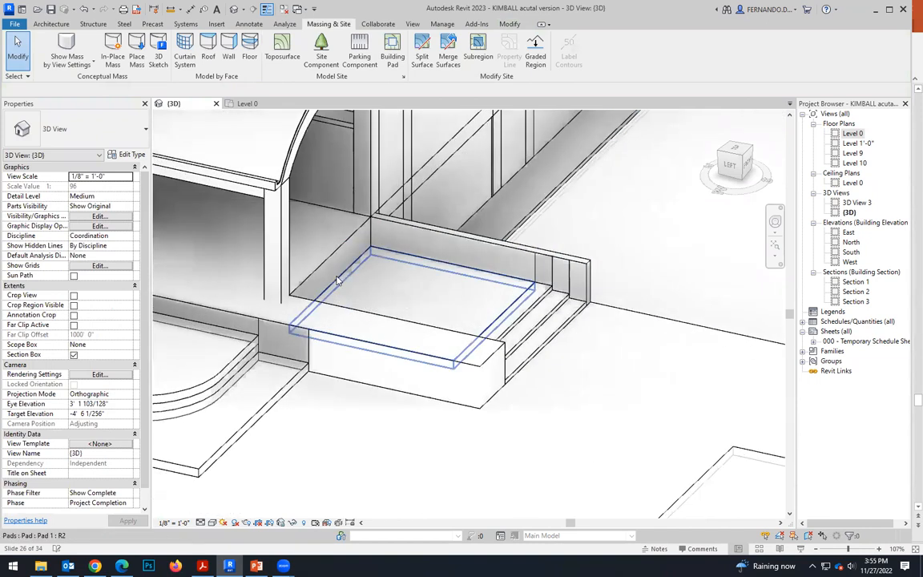
{"action": "left_click", "coordinate": [257, 566]}
{"action": "scroll", "coordinate": [519, 466], "scroll_direction": "up", "scroll_amount": 1}
{"action": "scroll", "coordinate": [517, 449], "scroll_direction": "down", "scroll_amount": 1}
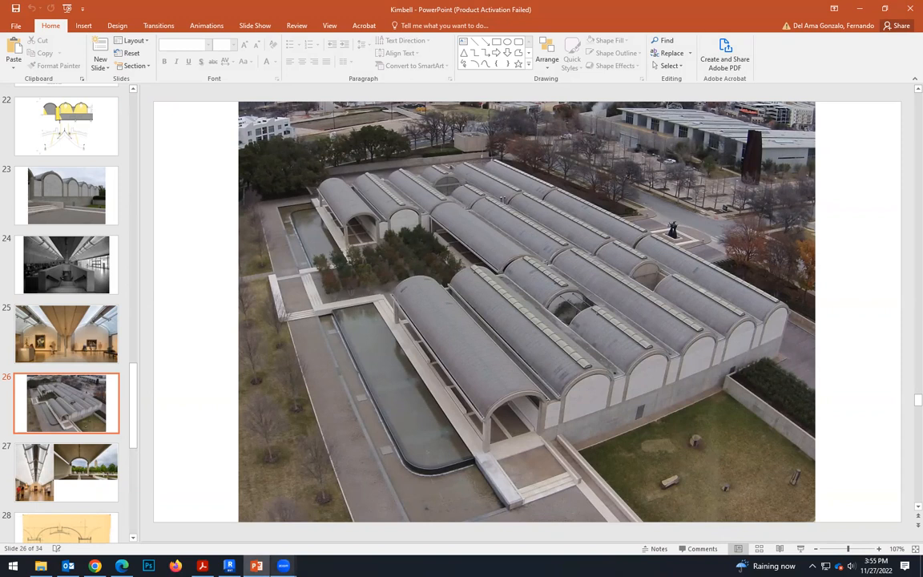
{"action": "key", "text": "alt+Tab"}
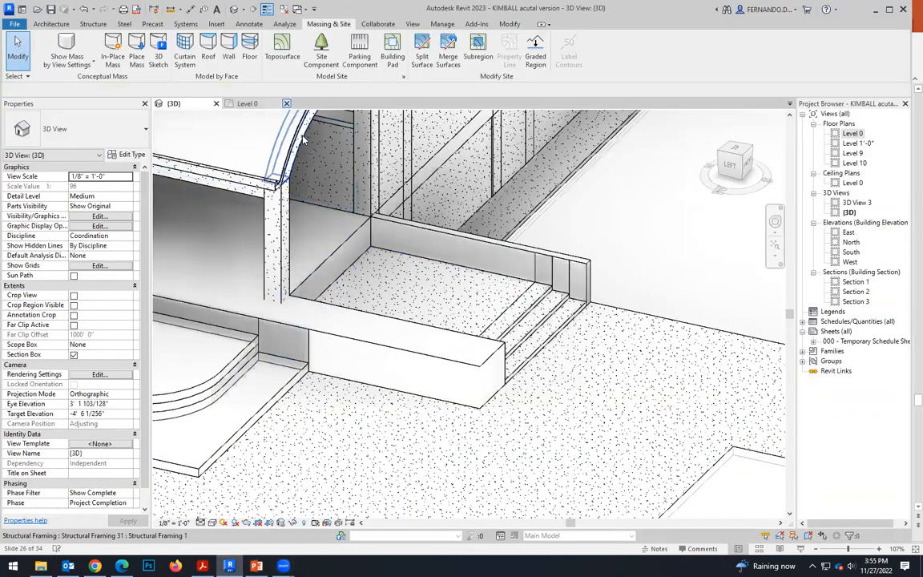
Show the site from directly above, select the square pad and open its boundary for editing.
{"action": "left_click_drag", "start_coordinate": [735, 150], "coordinate": [740, 160]}
{"action": "scroll", "coordinate": [591, 264], "scroll_direction": "down", "scroll_amount": 7}
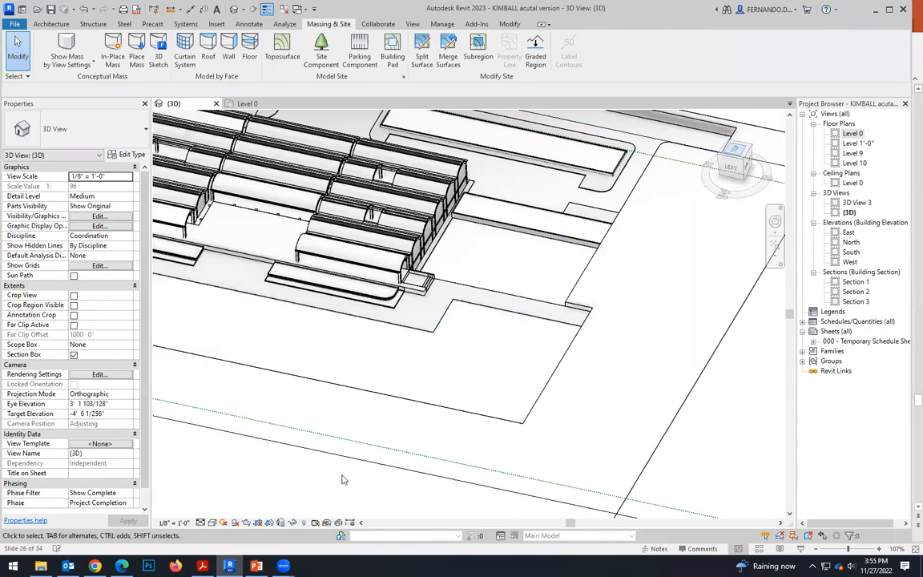
{"action": "scroll", "coordinate": [465, 312], "scroll_direction": "up", "scroll_amount": 4}
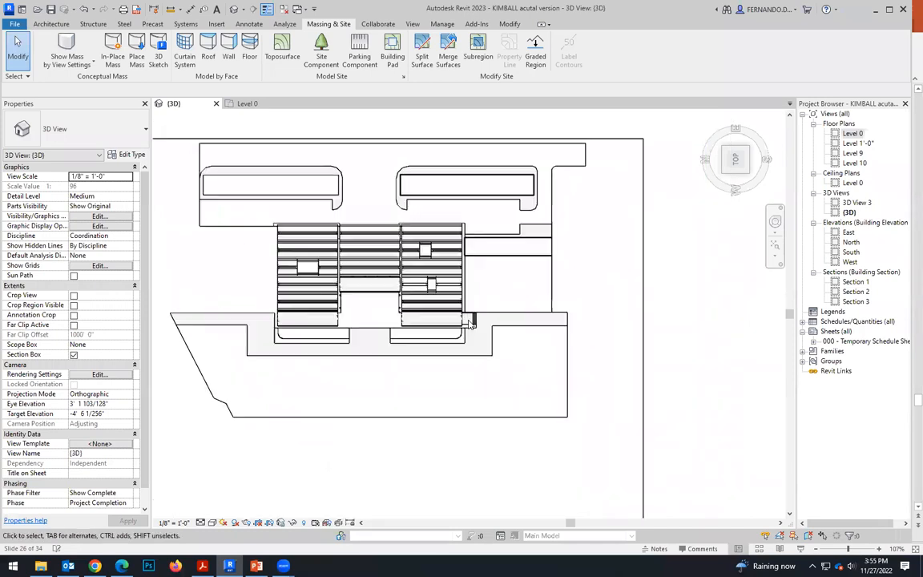
{"action": "scroll", "coordinate": [465, 313], "scroll_direction": "up", "scroll_amount": 5}
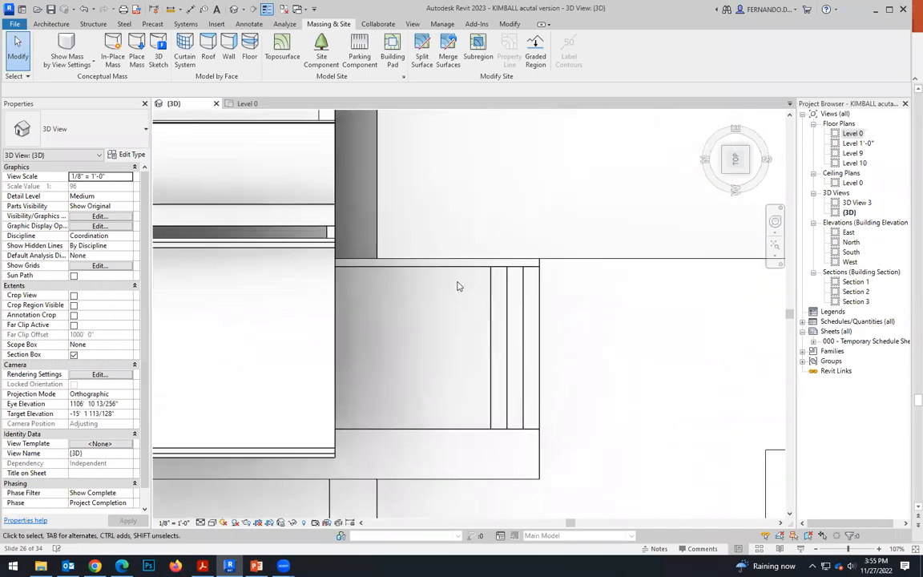
{"action": "left_click", "coordinate": [458, 275]}
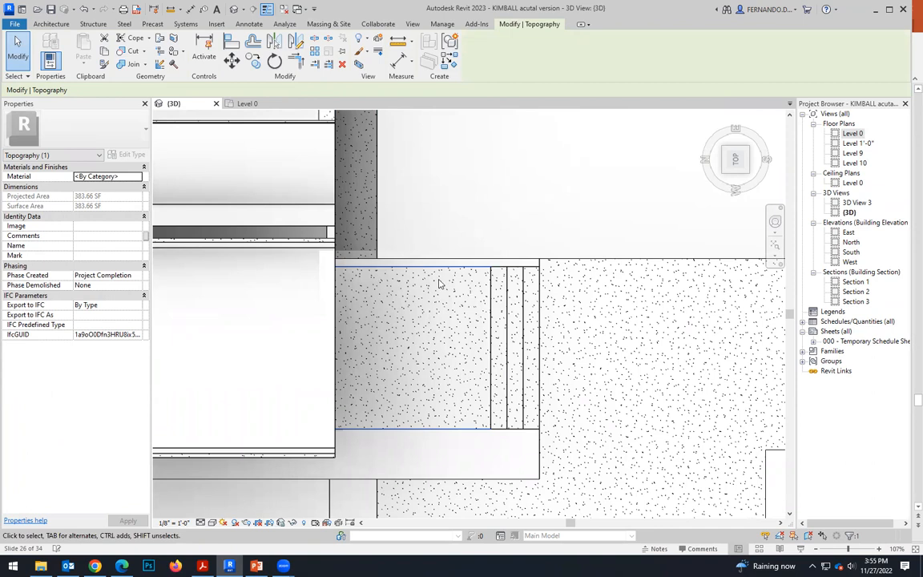
{"action": "left_click_drag", "start_coordinate": [442, 236], "coordinate": [423, 145]}
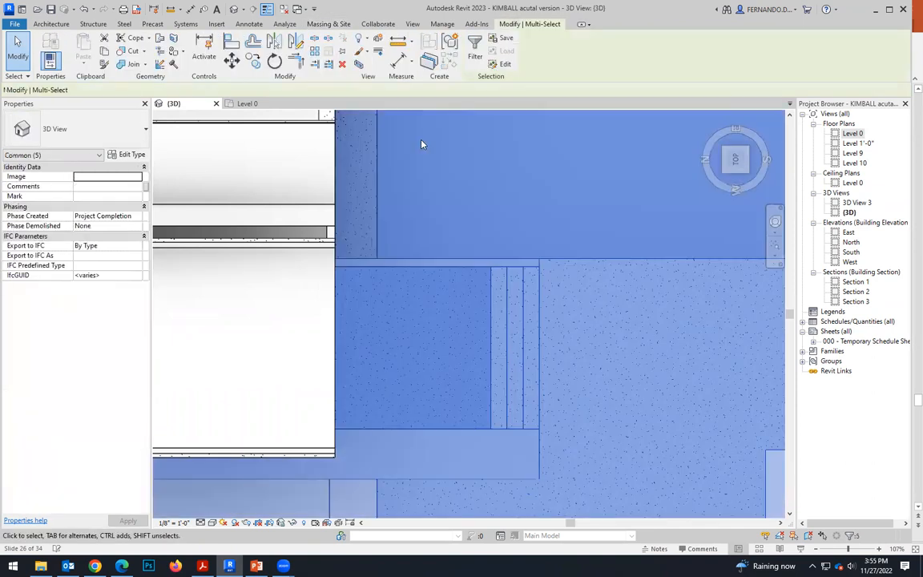
{"action": "key", "text": "Escape"}
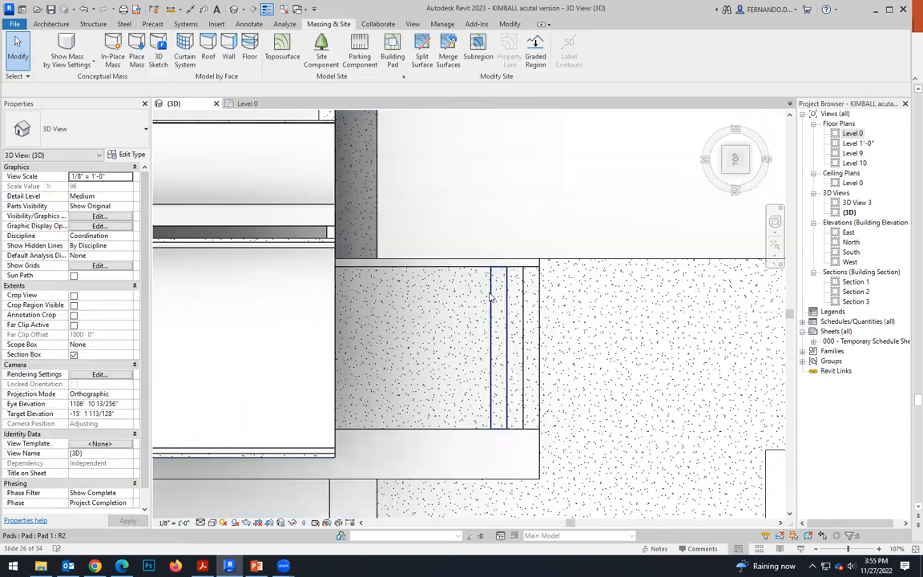
{"action": "left_click", "coordinate": [485, 297]}
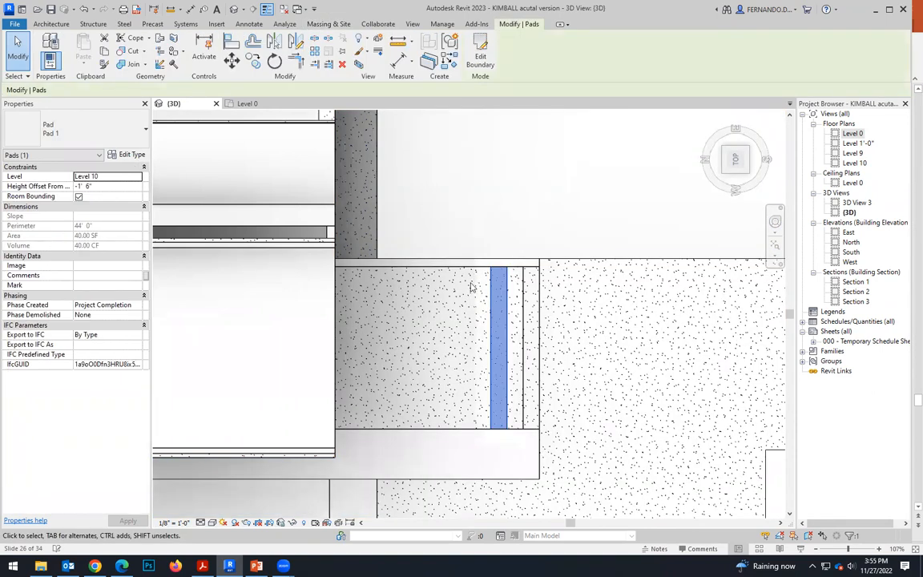
{"action": "left_click", "coordinate": [440, 428]}
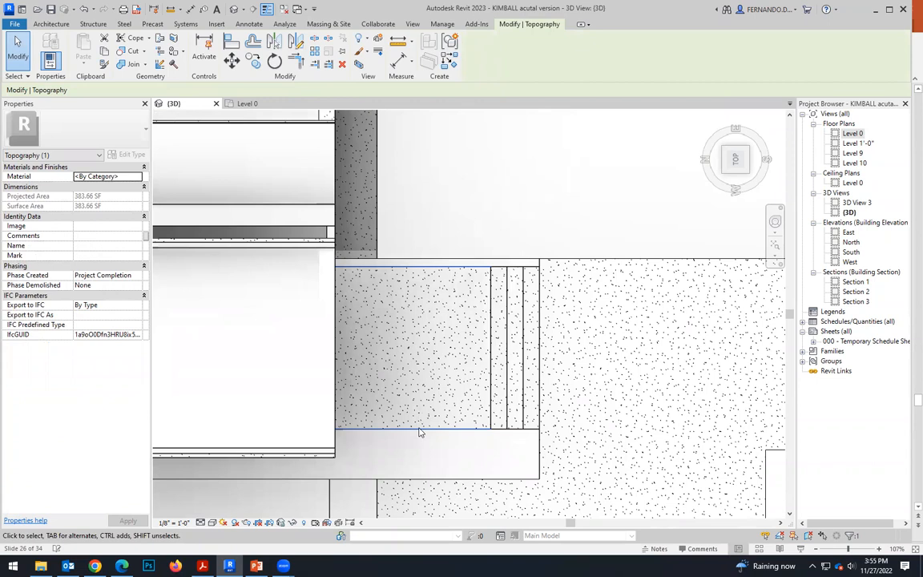
{"action": "left_click_drag", "start_coordinate": [423, 444], "coordinate": [406, 417]}
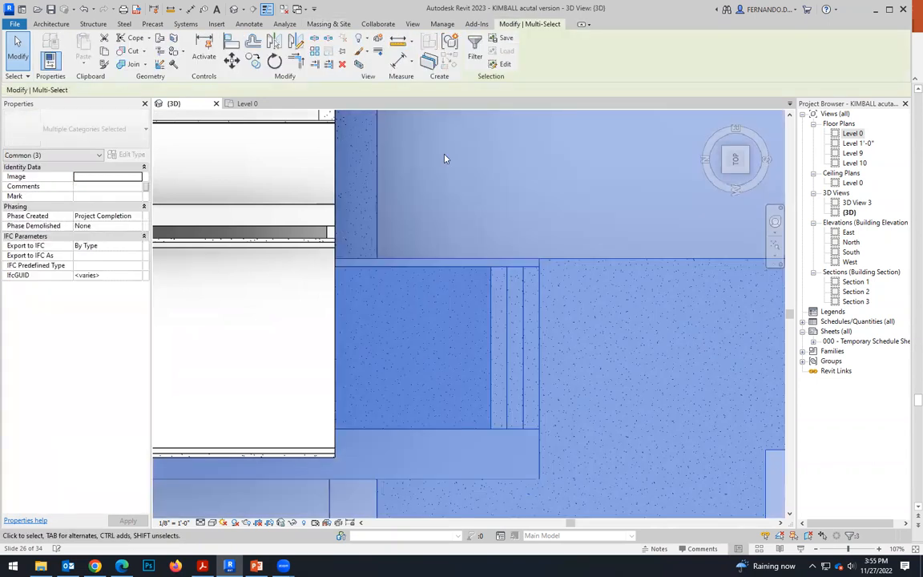
{"action": "left_click", "coordinate": [358, 214]}
{"action": "left_click", "coordinate": [533, 358]}
{"action": "left_click", "coordinate": [427, 358]}
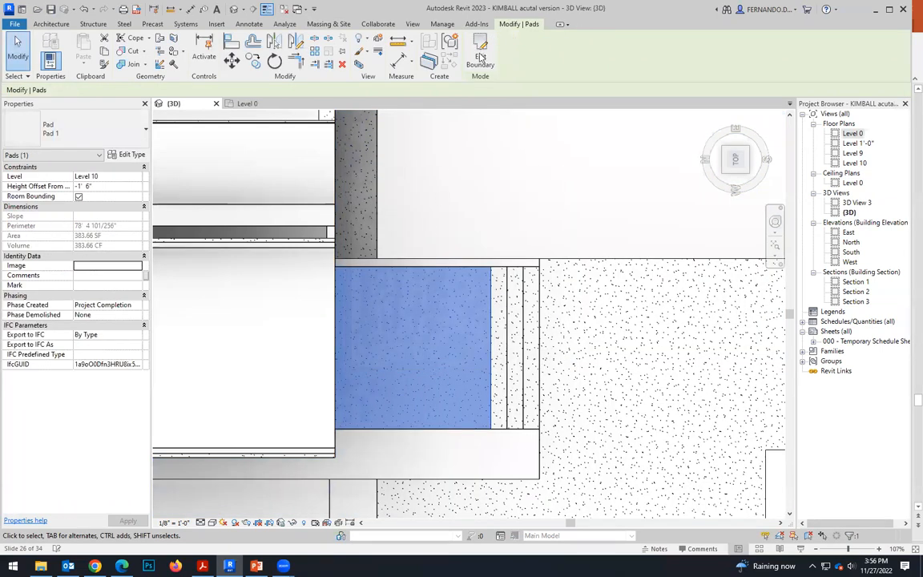
{"action": "double_click", "coordinate": [355, 355]}
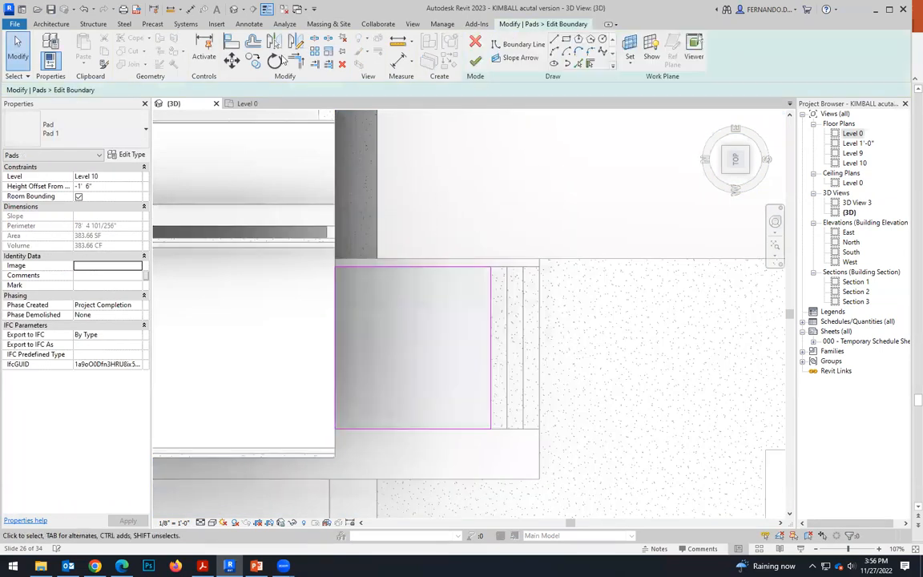
Offset a copy of the pad's boundary line along the building by 6' 0" toward the strips.
{"action": "left_click", "coordinate": [254, 41]}
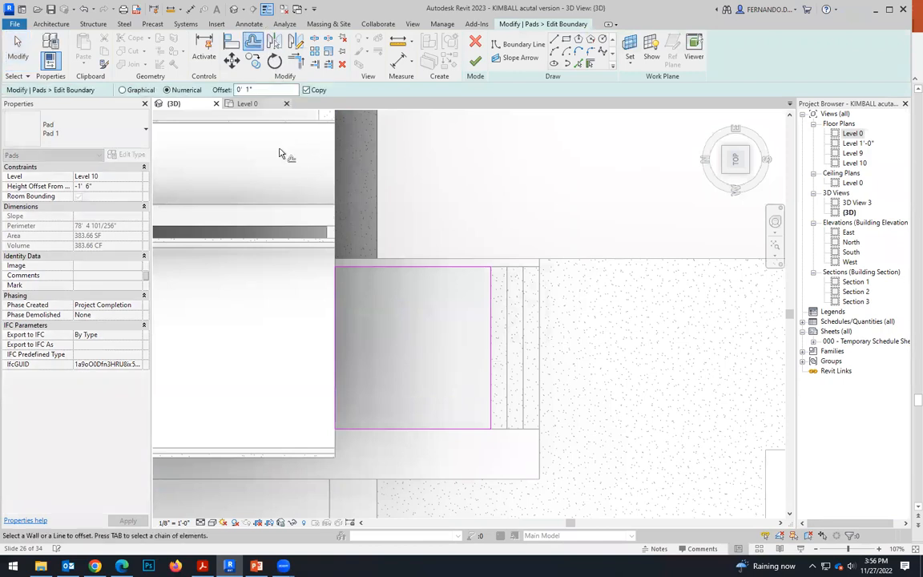
{"action": "key", "text": "Return"}
{"action": "type", "text": "6"}
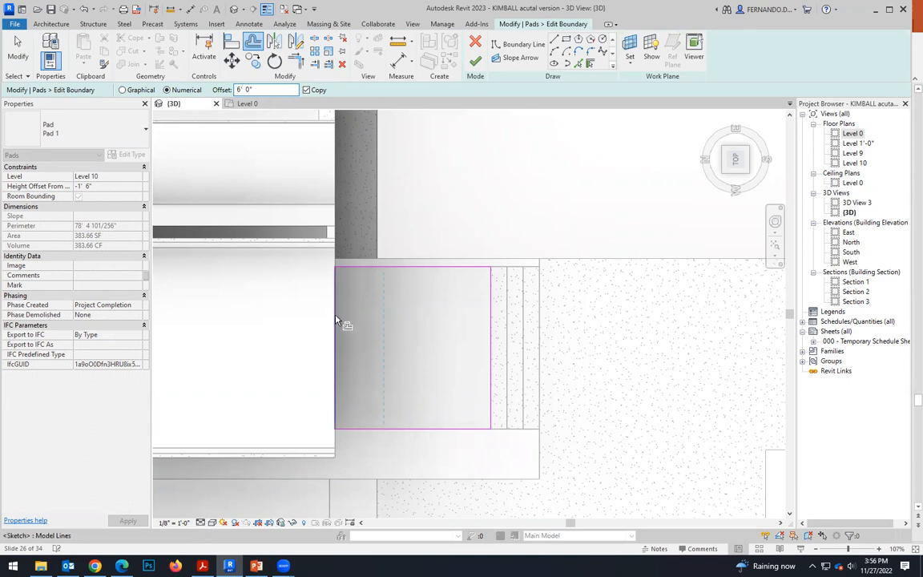
{"action": "left_click", "coordinate": [337, 321]}
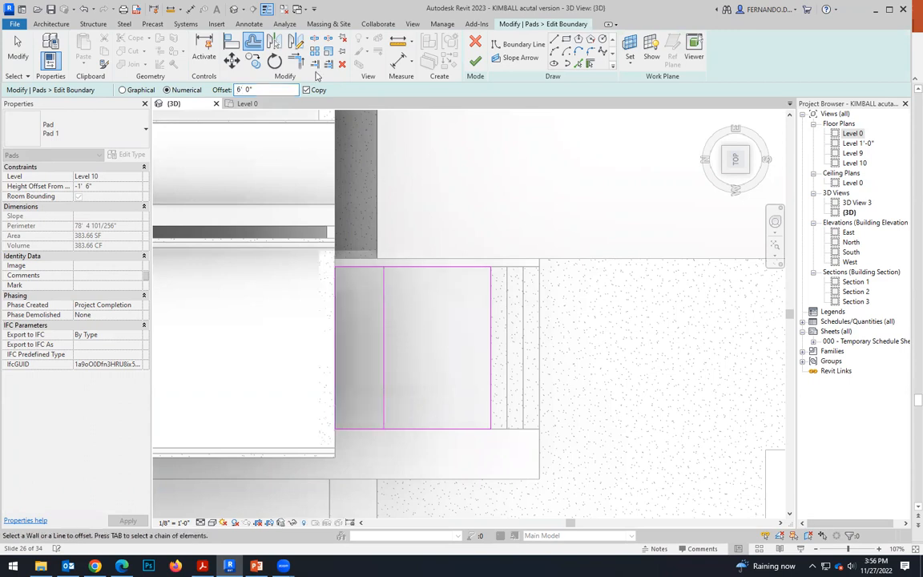
Trim the boundary to the offset line, delete the original line along the building, and finish the boundary edit.
{"action": "key", "text": "Escape"}
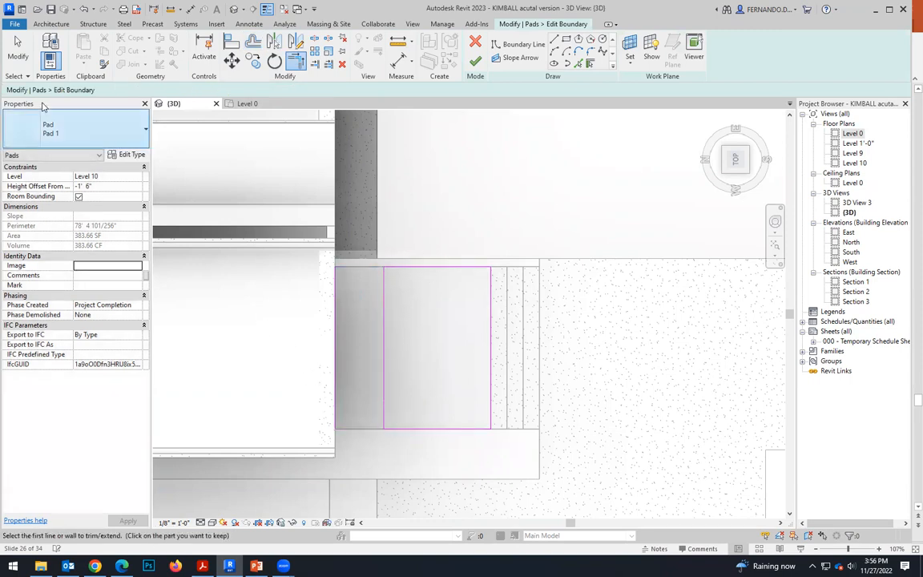
{"action": "key", "text": "Escape"}
{"action": "left_click", "coordinate": [336, 309]}
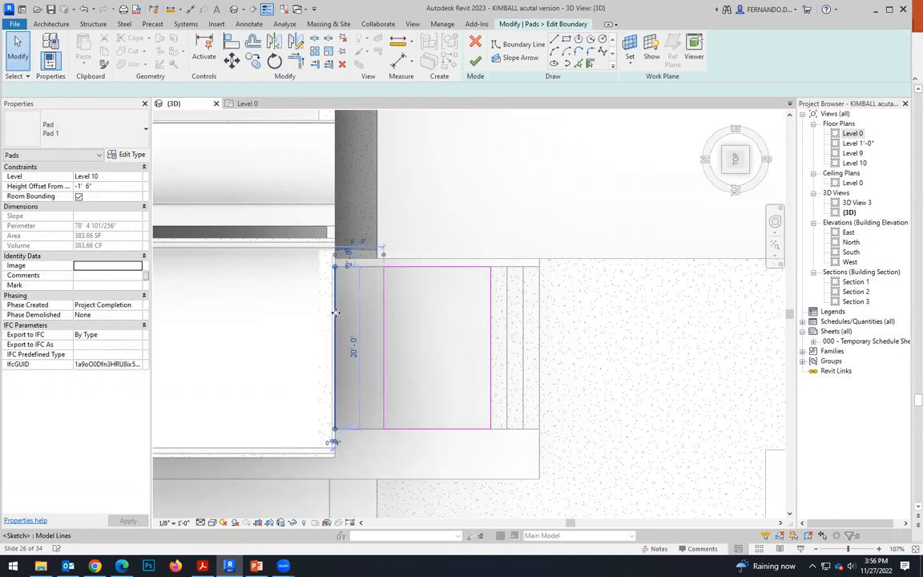
{"action": "key", "text": "Delete"}
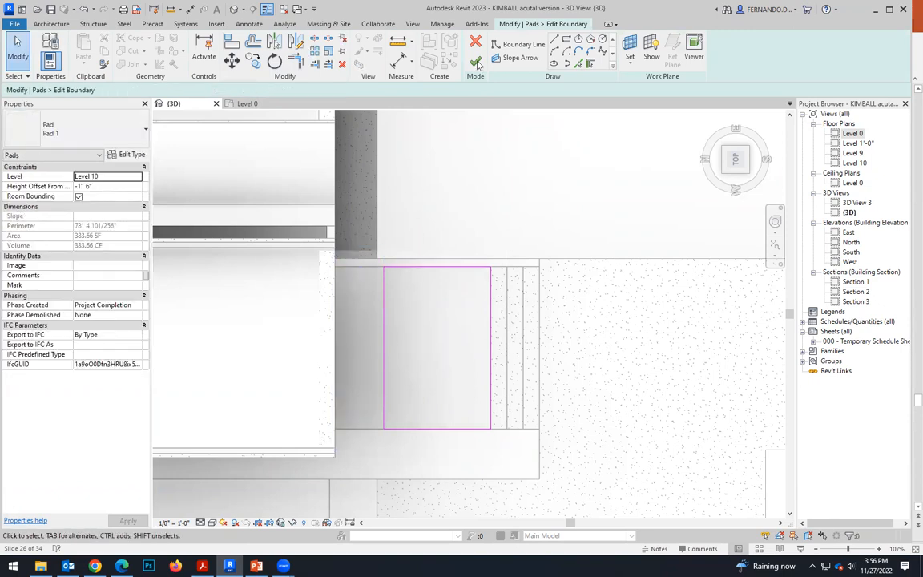
{"action": "left_click", "coordinate": [476, 62]}
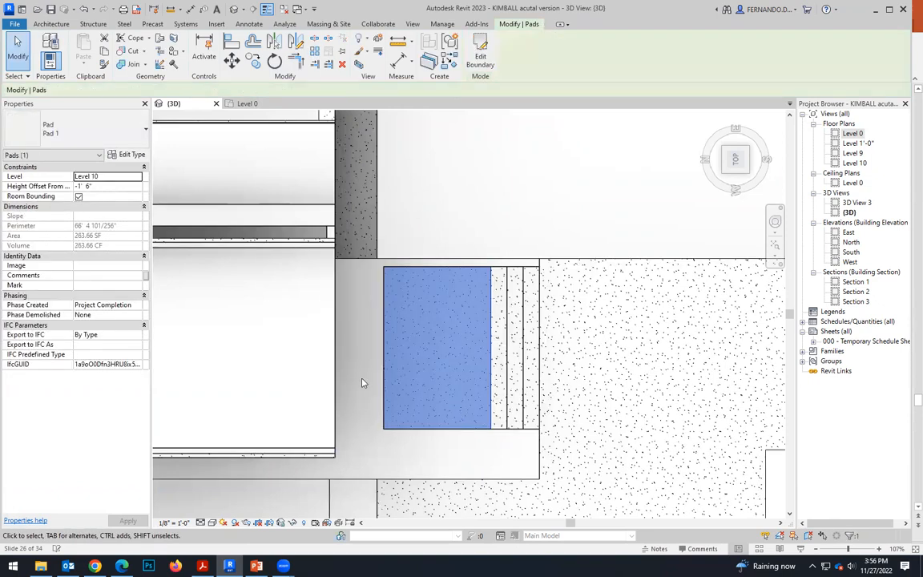
{"action": "left_click", "coordinate": [361, 382]}
Select the shortened square pad beside the strips.
{"action": "scroll", "coordinate": [429, 309], "scroll_direction": "up", "scroll_amount": 2}
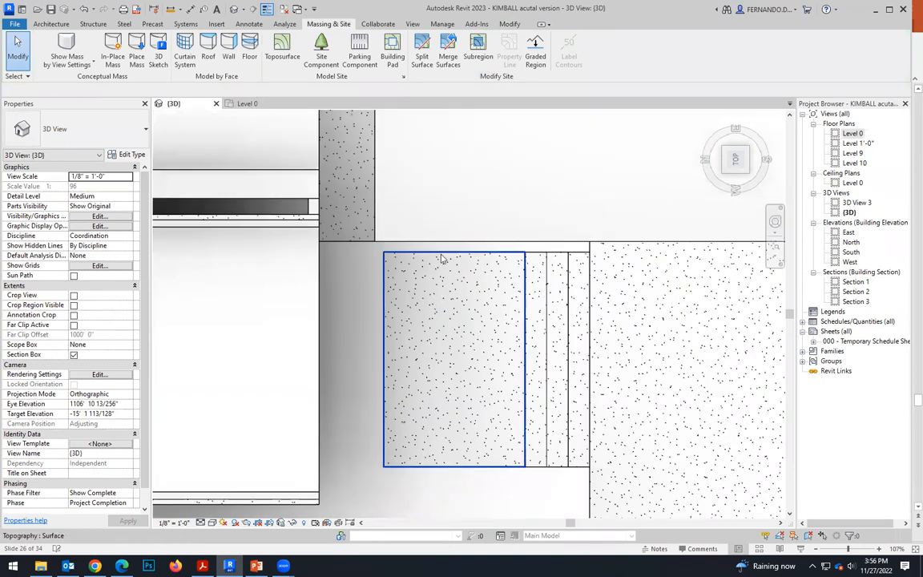
{"action": "left_click", "coordinate": [410, 255]}
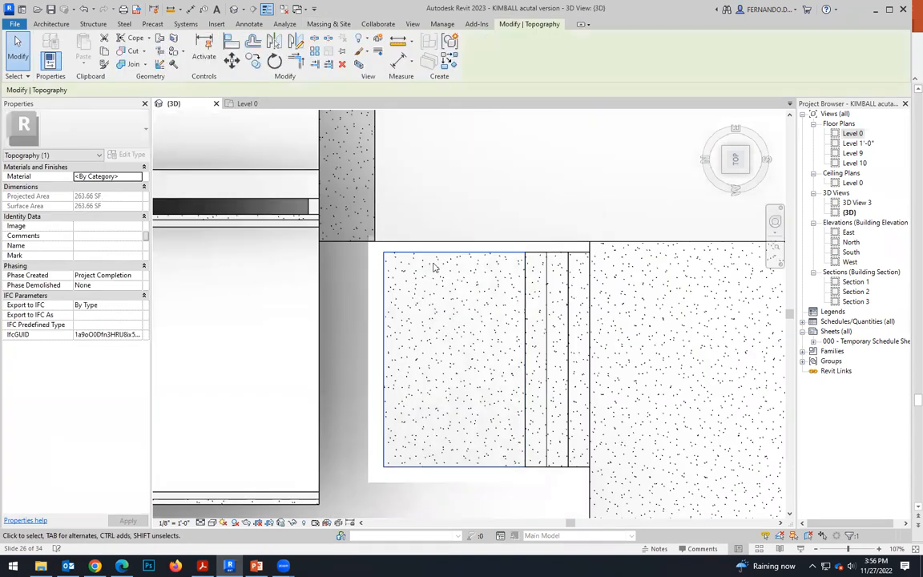
{"action": "left_click", "coordinate": [527, 282]}
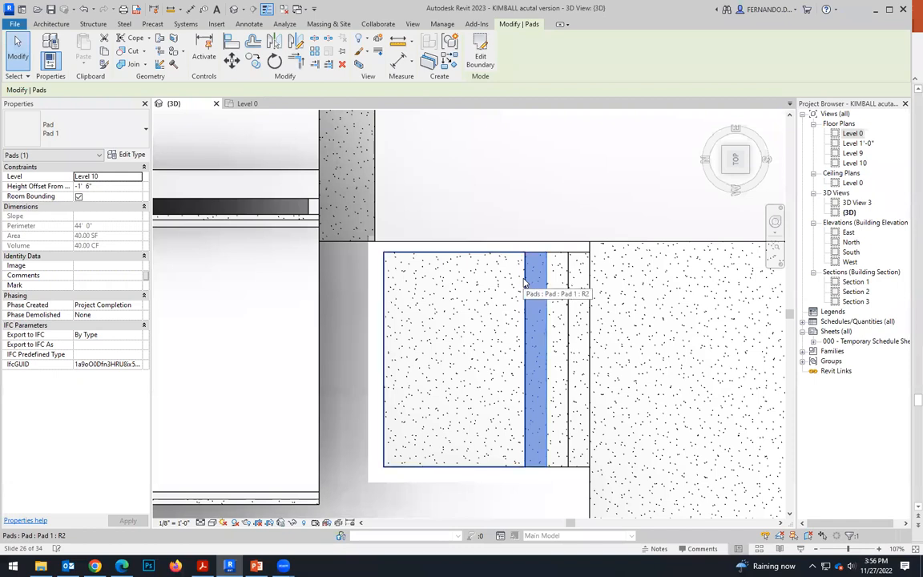
{"action": "left_click", "coordinate": [525, 283]}
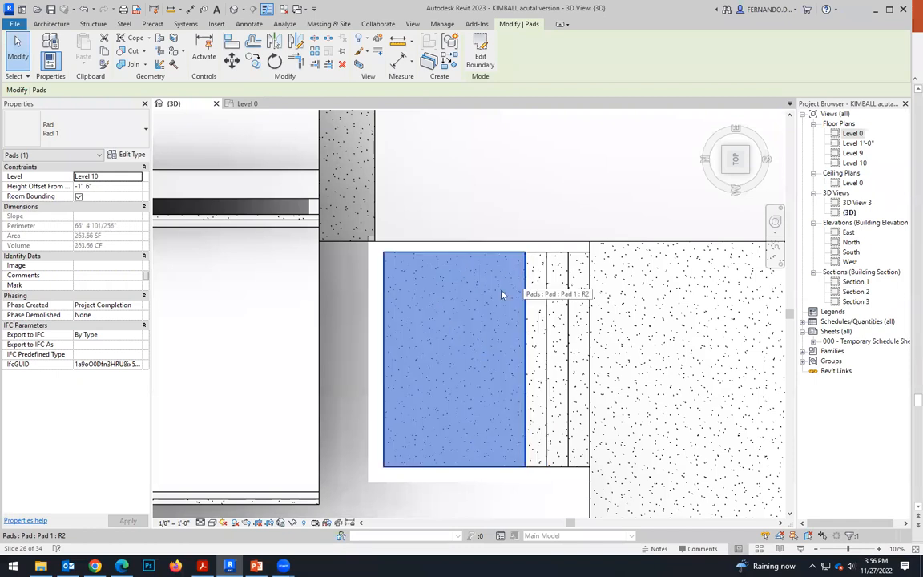
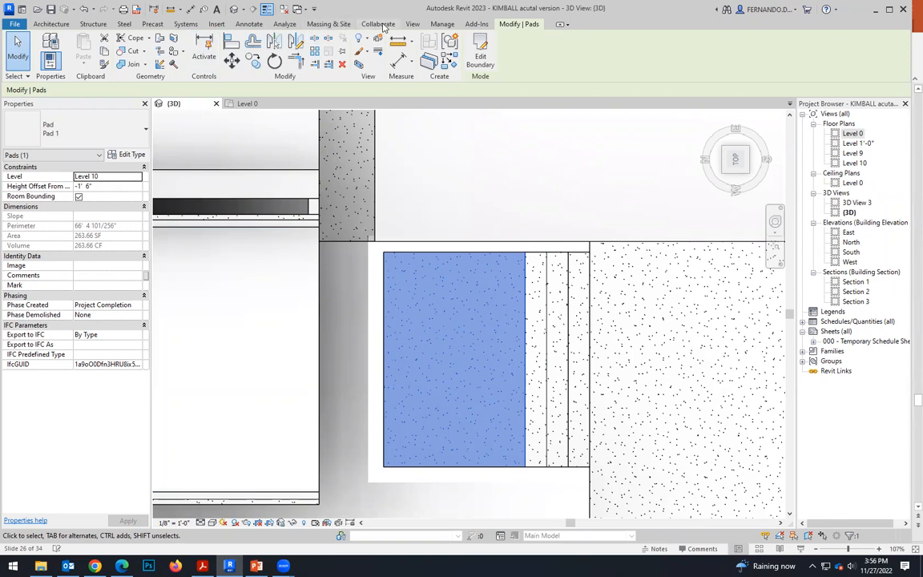
Create a 2' by 20' building pad on Level 10 with a -1' 0" height offset, along the square pad's edge facing the building.
{"action": "left_click", "coordinate": [316, 24]}
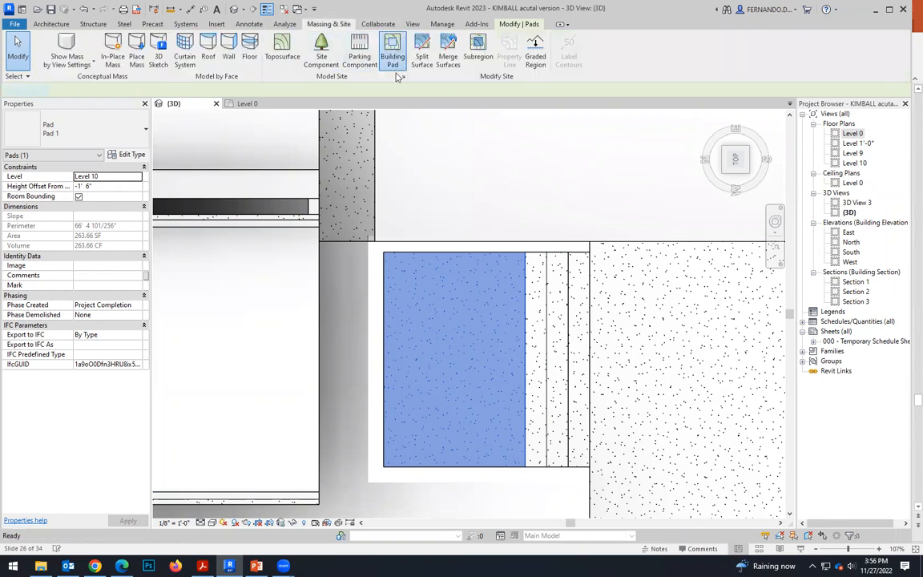
{"action": "left_click", "coordinate": [116, 177]}
{"action": "left_click", "coordinate": [95, 194]}
{"action": "left_click", "coordinate": [95, 186]}
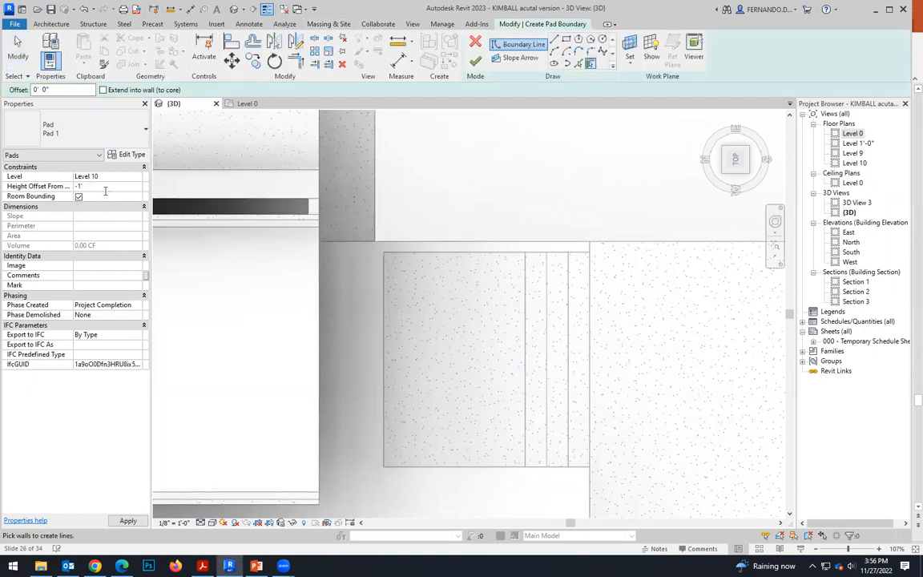
{"action": "type", "text": "-1'"}
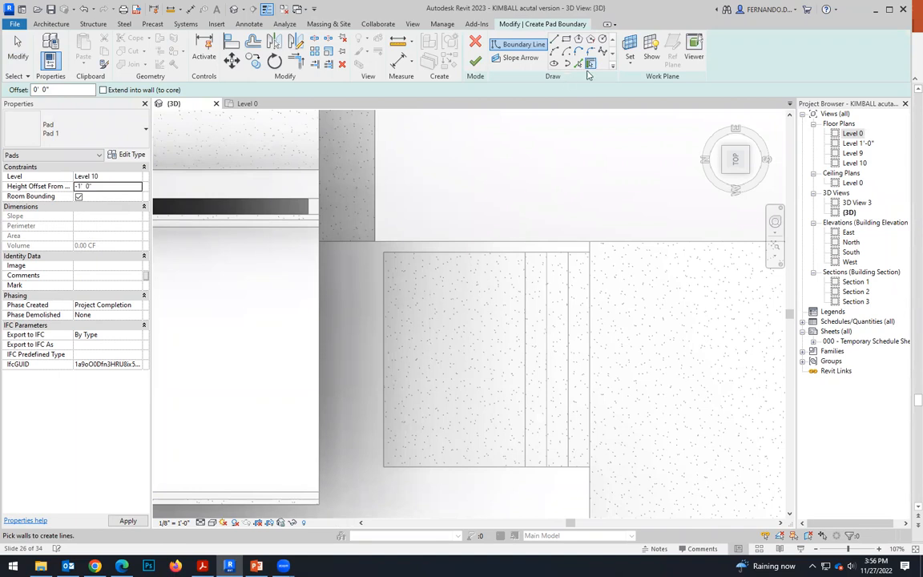
{"action": "left_click", "coordinate": [554, 38]}
{"action": "left_click", "coordinate": [383, 251]}
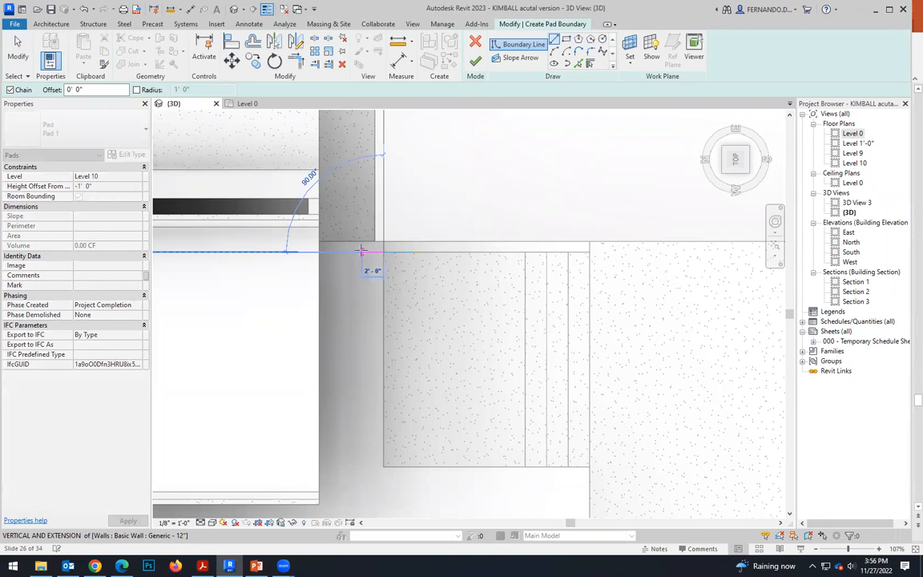
{"action": "left_click", "coordinate": [362, 251]}
{"action": "left_click", "coordinate": [361, 466]}
{"action": "left_click", "coordinate": [383, 467]}
{"action": "left_click", "coordinate": [383, 252]}
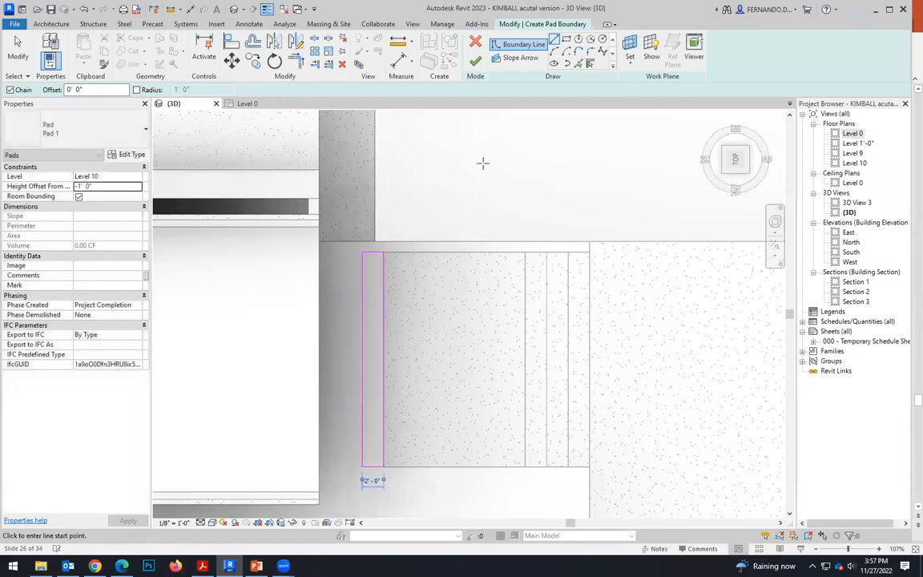
{"action": "left_click", "coordinate": [476, 63]}
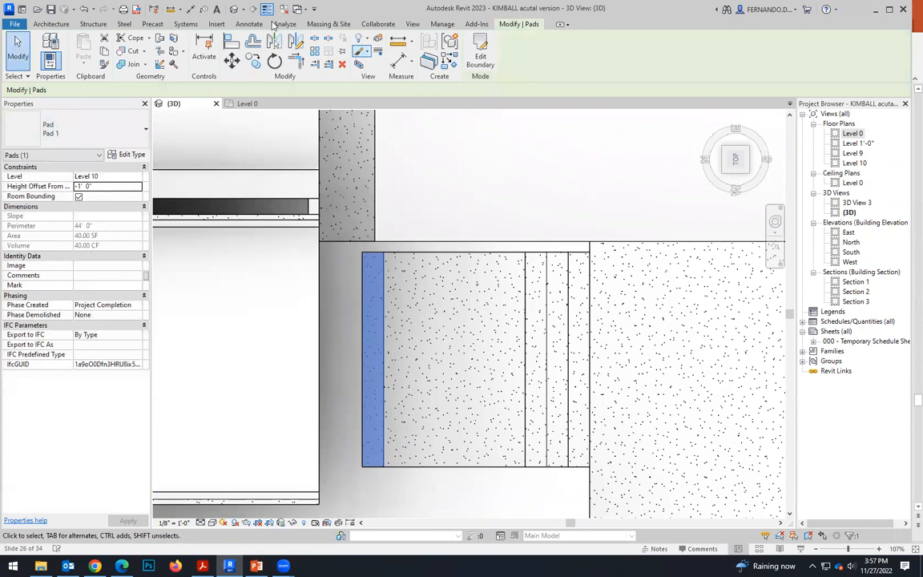
Add another 2' by 20' building pad on Level 0 with a -0' 6" height offset, adjoining the new strip on the building side.
{"action": "left_click", "coordinate": [343, 24]}
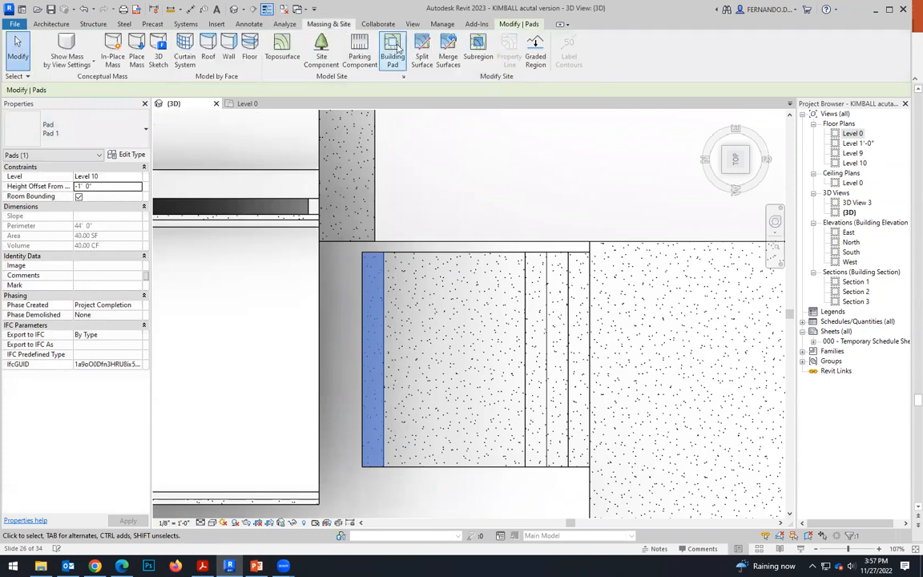
{"action": "left_click", "coordinate": [393, 52]}
{"action": "left_click", "coordinate": [86, 186]}
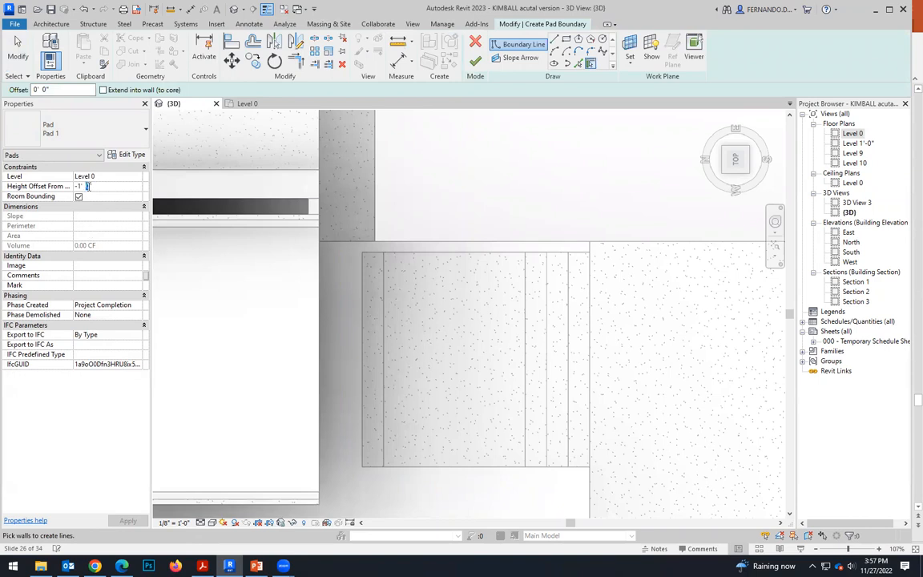
{"action": "type", "text": "6"}
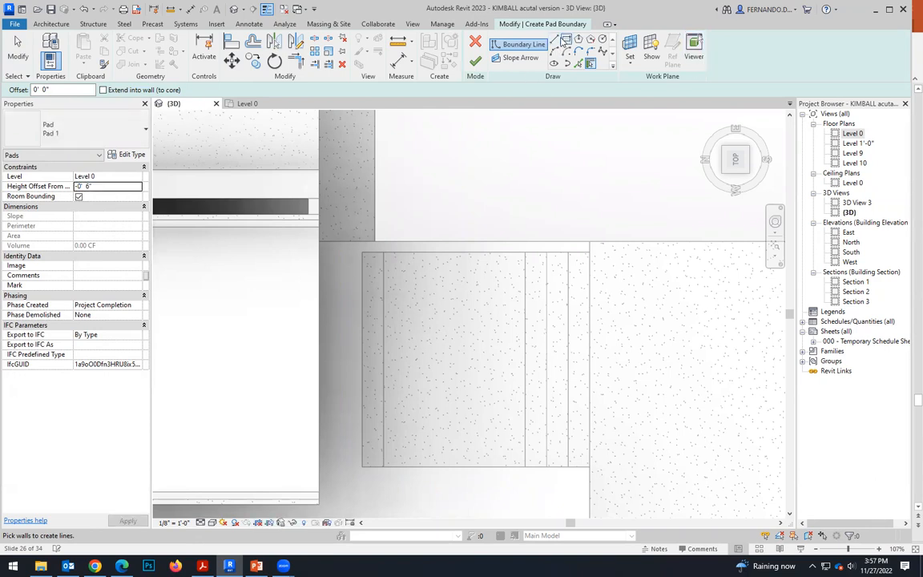
{"action": "left_click", "coordinate": [363, 252]}
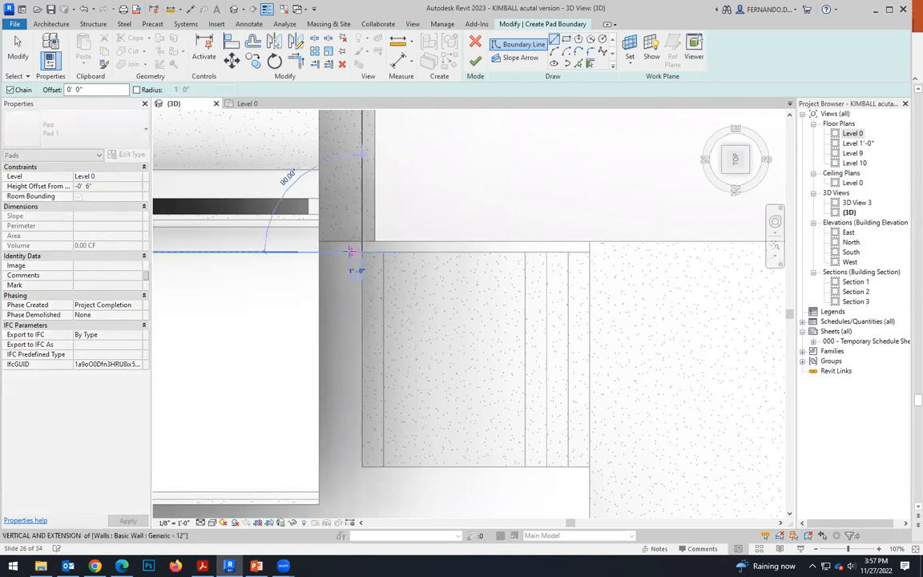
{"action": "left_click", "coordinate": [341, 252]}
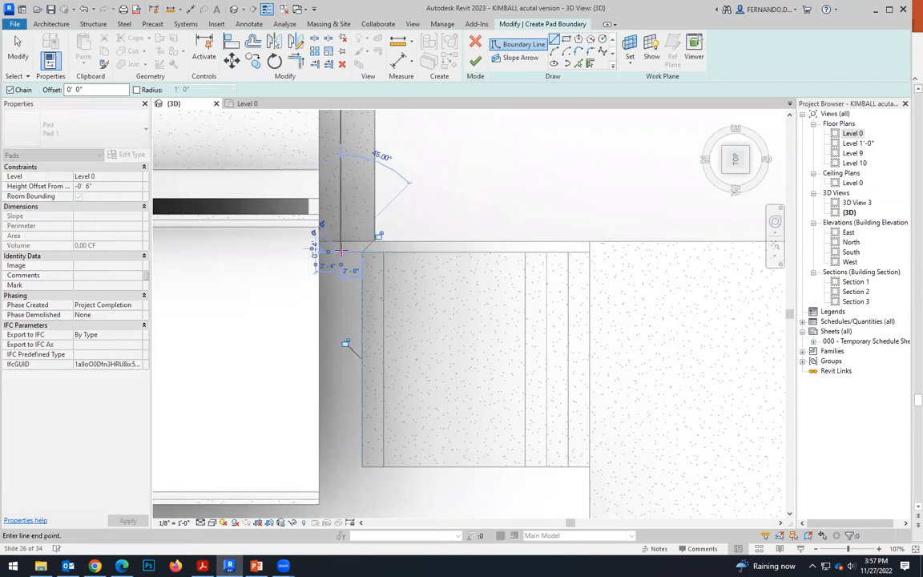
{"action": "left_click", "coordinate": [340, 466]}
{"action": "left_click", "coordinate": [362, 466]}
{"action": "left_click", "coordinate": [362, 251]}
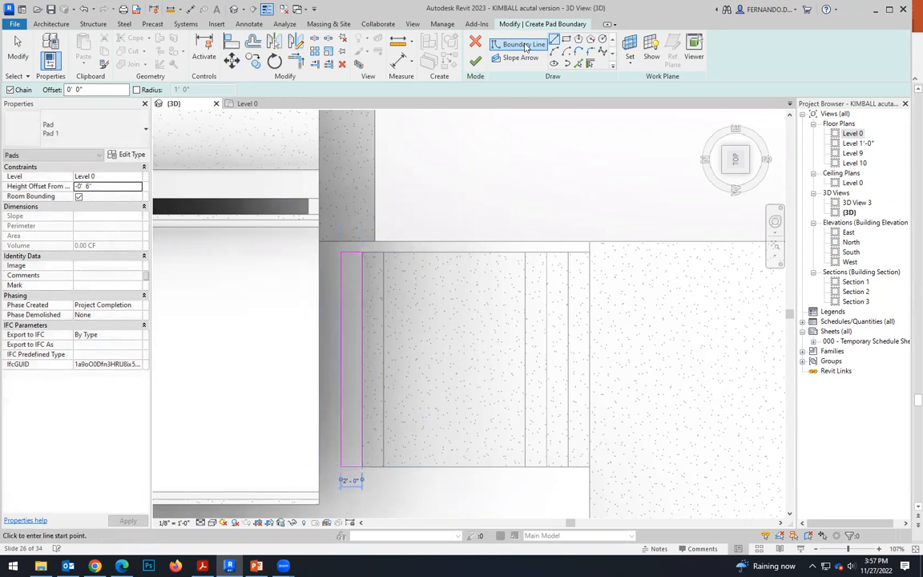
{"action": "left_click", "coordinate": [475, 60]}
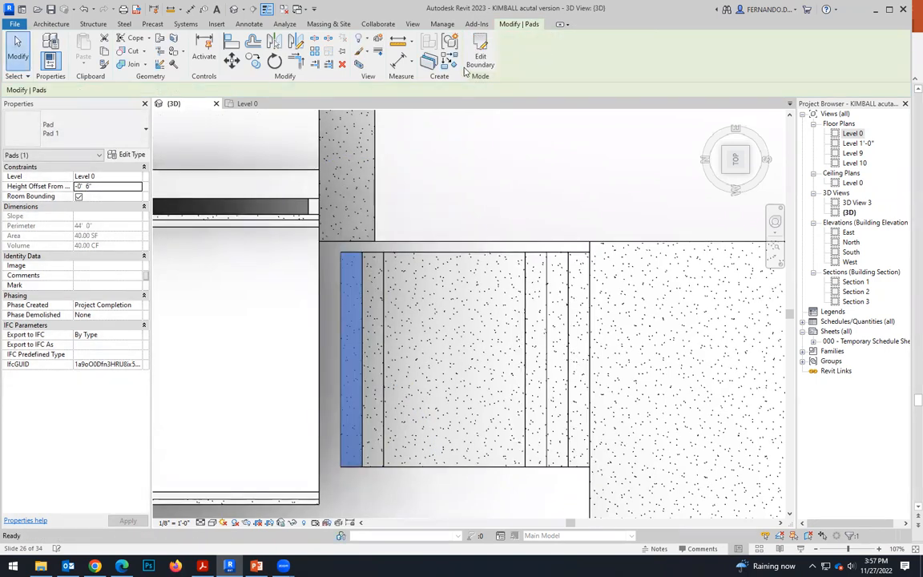
Create a third 2' by 20' strip pad on Level 10 with a 0' 0" height offset, filling the remaining gap against the building.
{"action": "left_click", "coordinate": [330, 24]}
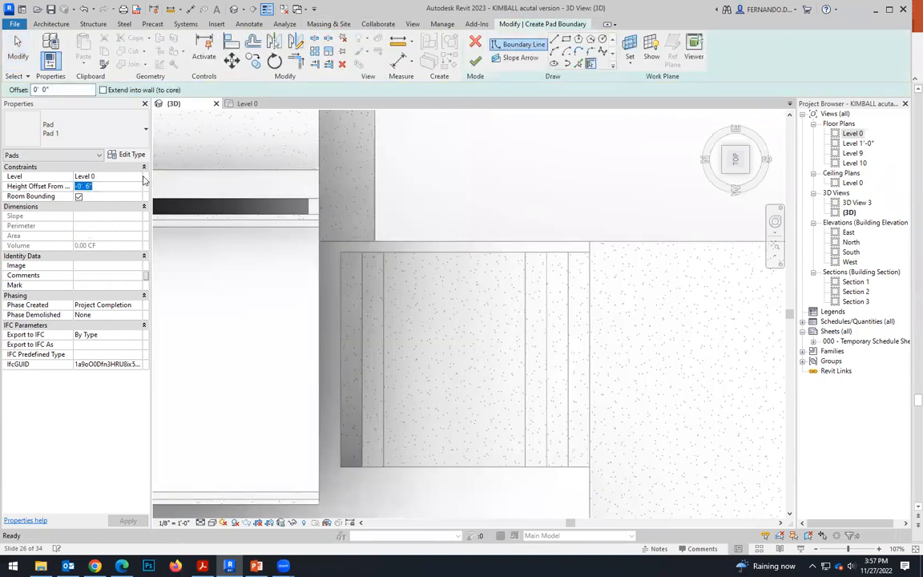
{"action": "left_click", "coordinate": [138, 177]}
{"action": "left_click", "coordinate": [88, 194]}
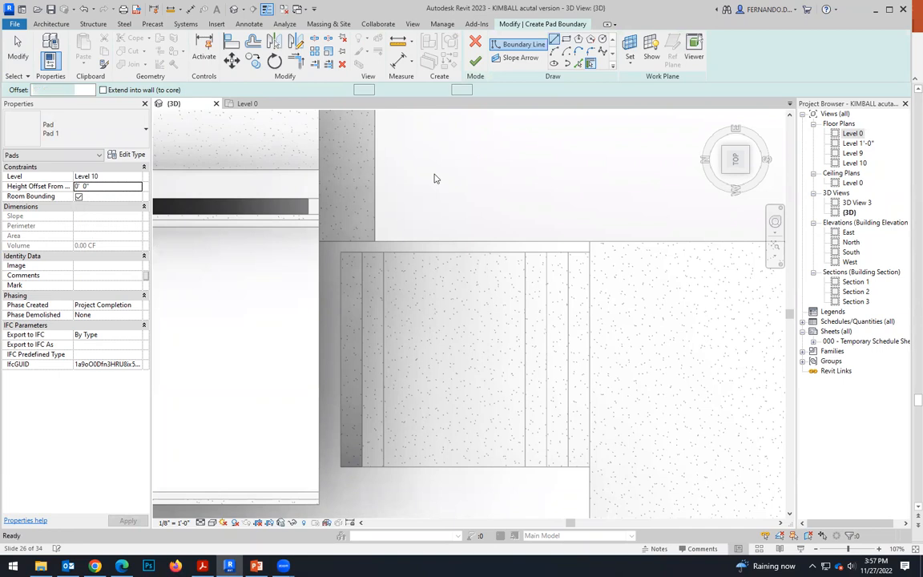
{"action": "left_click", "coordinate": [320, 250]}
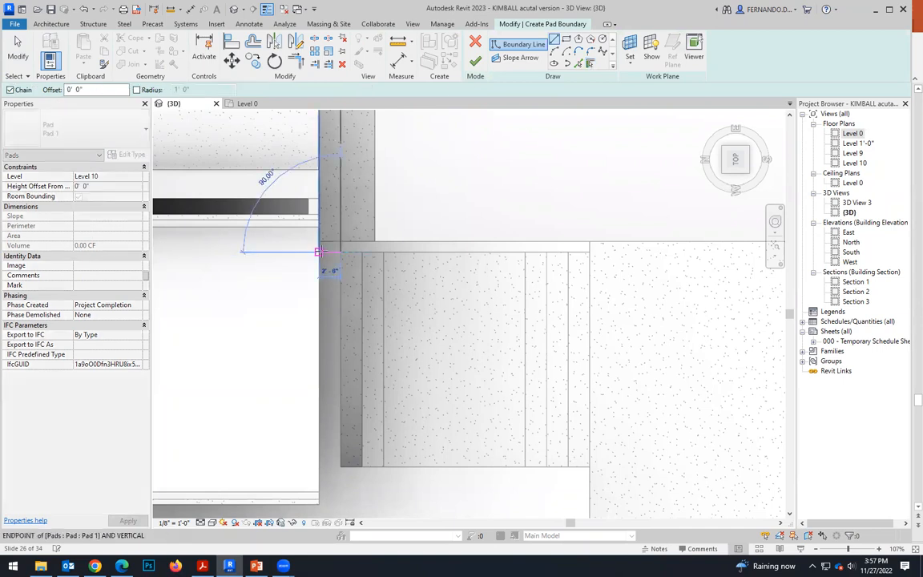
{"action": "left_click", "coordinate": [321, 466]}
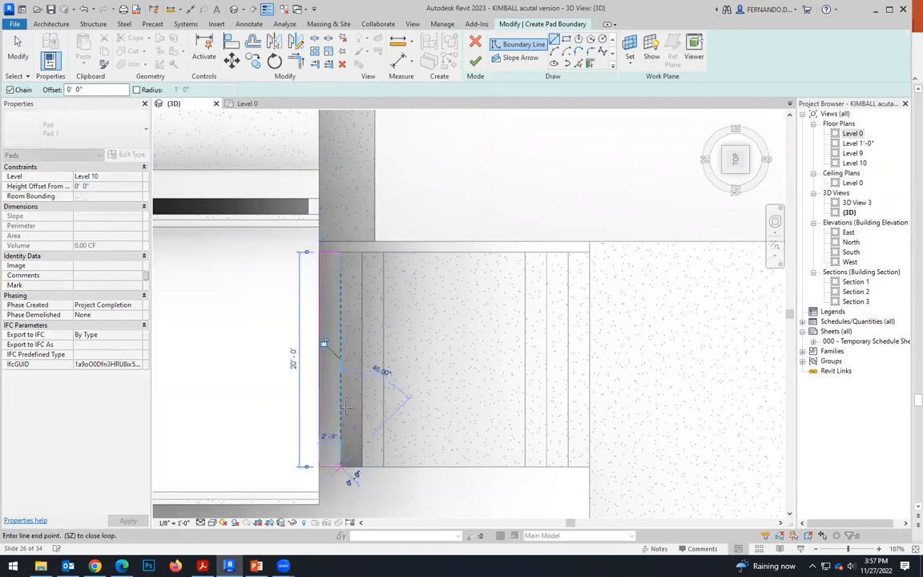
{"action": "left_click", "coordinate": [340, 251]}
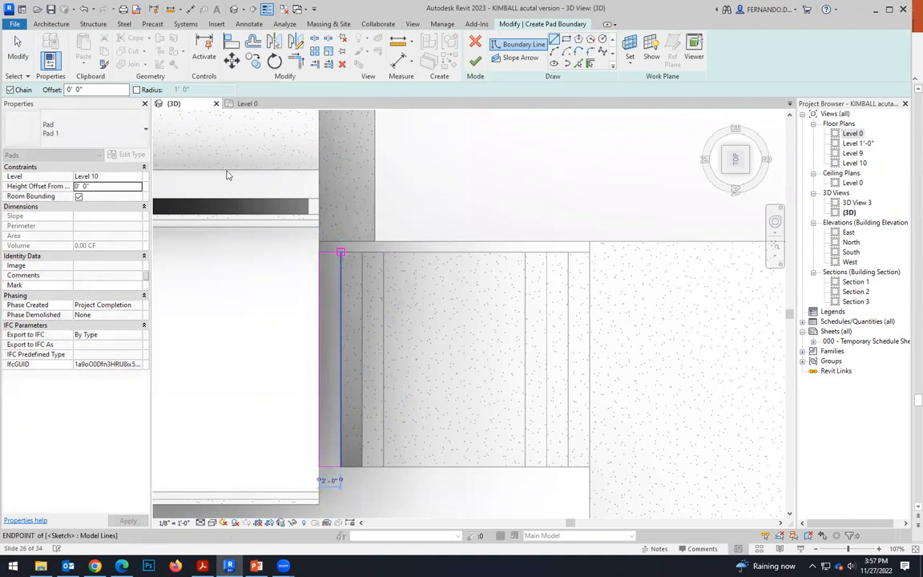
Set the level of the sunken middle strip pad beside the building to Level 10 and deselect it.
{"action": "scroll", "coordinate": [291, 335], "scroll_direction": "down", "scroll_amount": 2}
{"action": "mouse_move", "coordinate": [343, 410]}
{"action": "middle_mouse_down", "text": "shift"}
{"action": "mouse_move", "coordinate": [282, 311]}
{"action": "mouse_move", "coordinate": [265, 244]}
{"action": "middle_mouse_up", "text": "shift"}
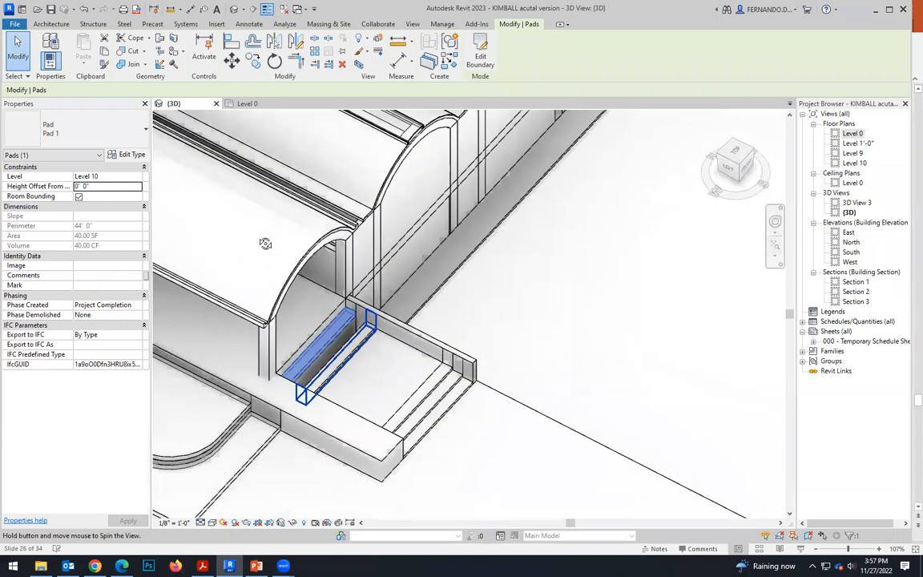
{"action": "scroll", "coordinate": [286, 382], "scroll_direction": "up", "scroll_amount": 3}
{"action": "middle_click_drag", "start_coordinate": [406, 398], "coordinate": [474, 496], "text": "shift"}
{"action": "left_click", "coordinate": [450, 224]}
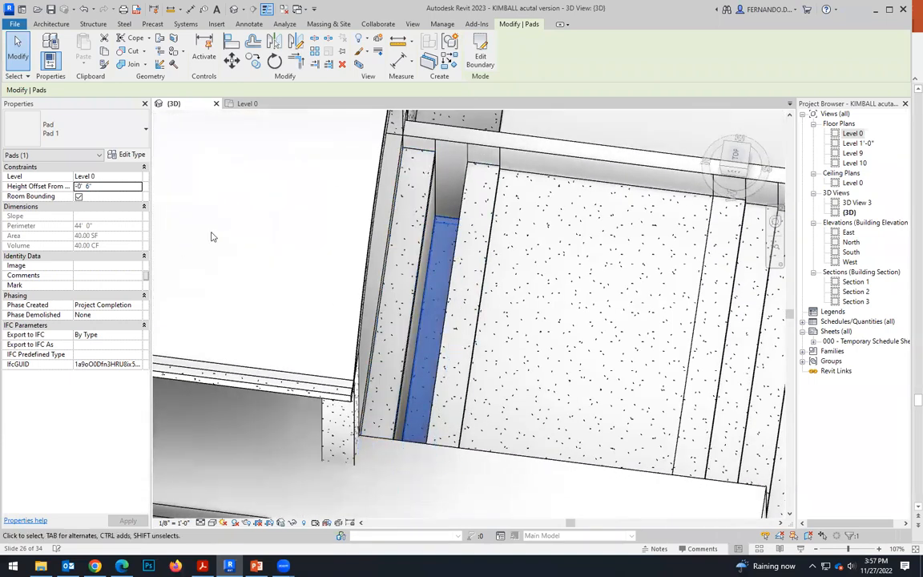
{"action": "left_click", "coordinate": [130, 177]}
{"action": "left_click", "coordinate": [101, 202]}
{"action": "middle_click_drag", "start_coordinate": [422, 373], "coordinate": [458, 337], "text": "shift"}
{"action": "scroll", "coordinate": [421, 291], "scroll_direction": "down", "scroll_amount": 5}
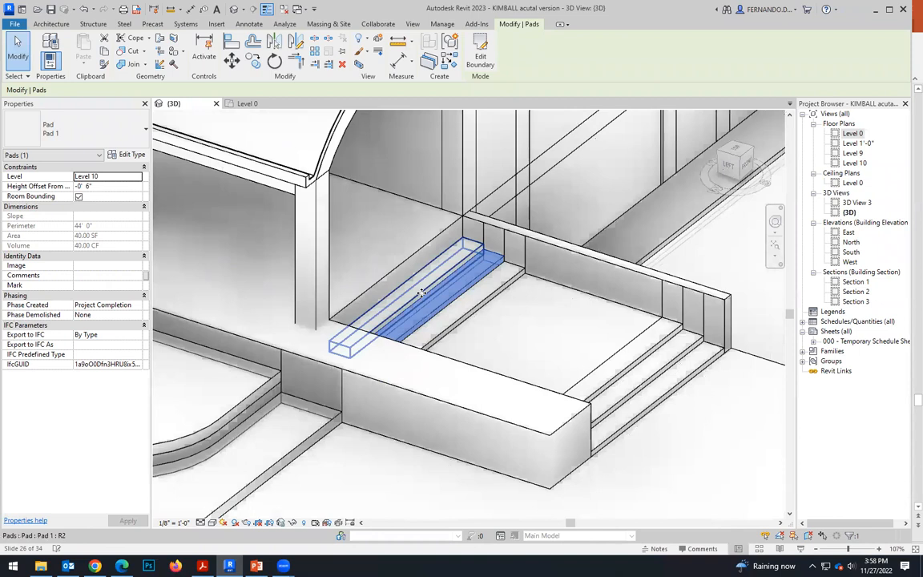
{"action": "left_click", "coordinate": [413, 438]}
Examine the stepped strip pads beside the building in 3D, checking the level and offset of the strip against the building.
{"action": "scroll", "coordinate": [520, 321], "scroll_direction": "up", "scroll_amount": 4}
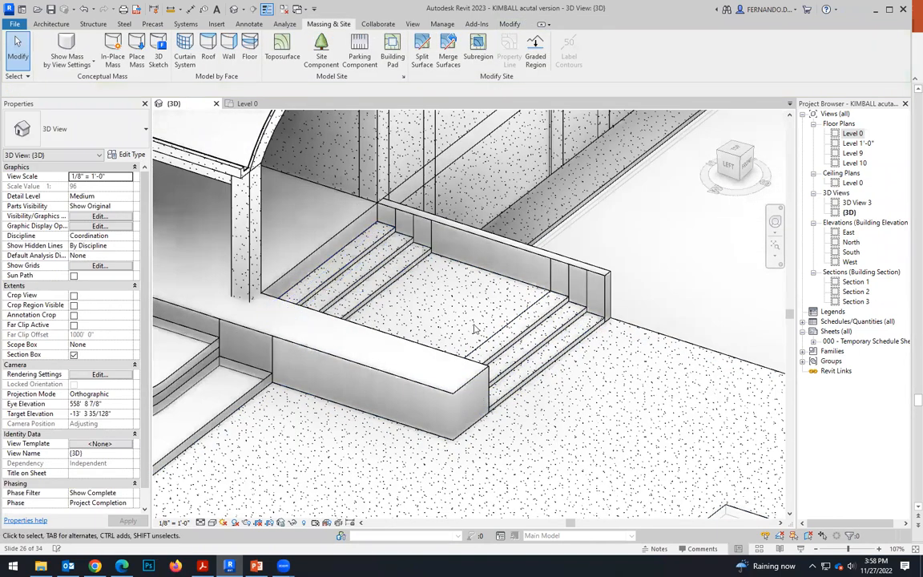
{"action": "middle_click_drag", "start_coordinate": [383, 295], "coordinate": [425, 308], "text": "shift"}
{"action": "middle_click_drag", "start_coordinate": [281, 265], "coordinate": [339, 265], "text": "shift"}
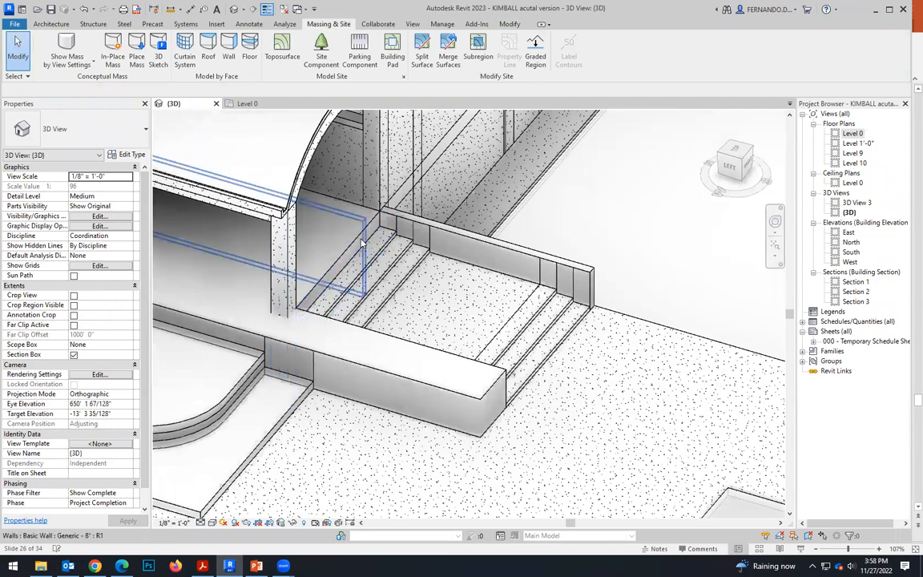
{"action": "scroll", "coordinate": [359, 281], "scroll_direction": "down", "scroll_amount": 2}
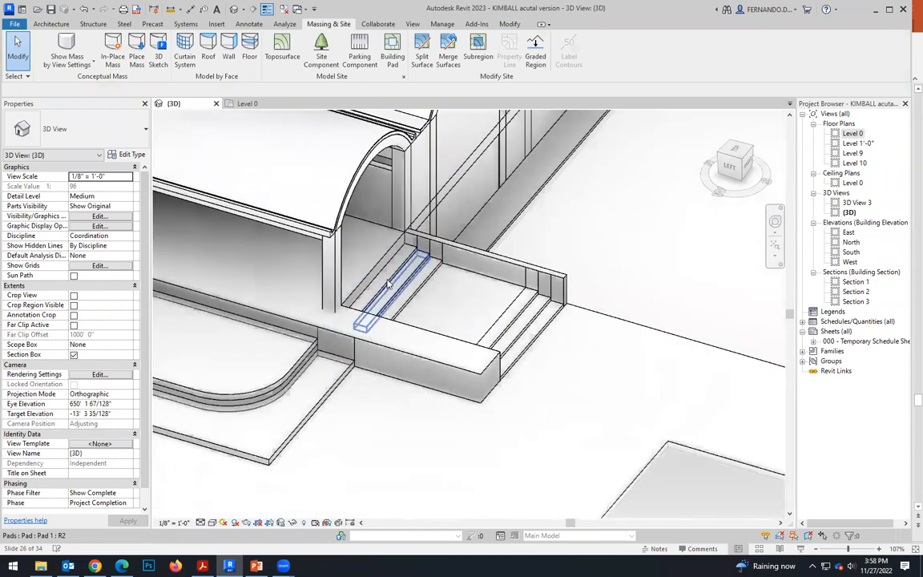
{"action": "scroll", "coordinate": [359, 280], "scroll_direction": "up", "scroll_amount": 1}
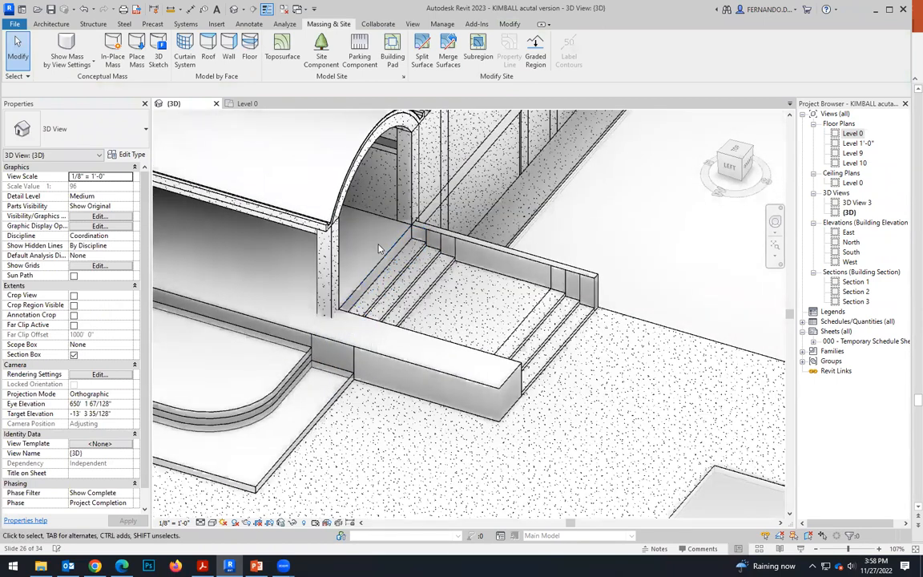
{"action": "left_click", "coordinate": [418, 245]}
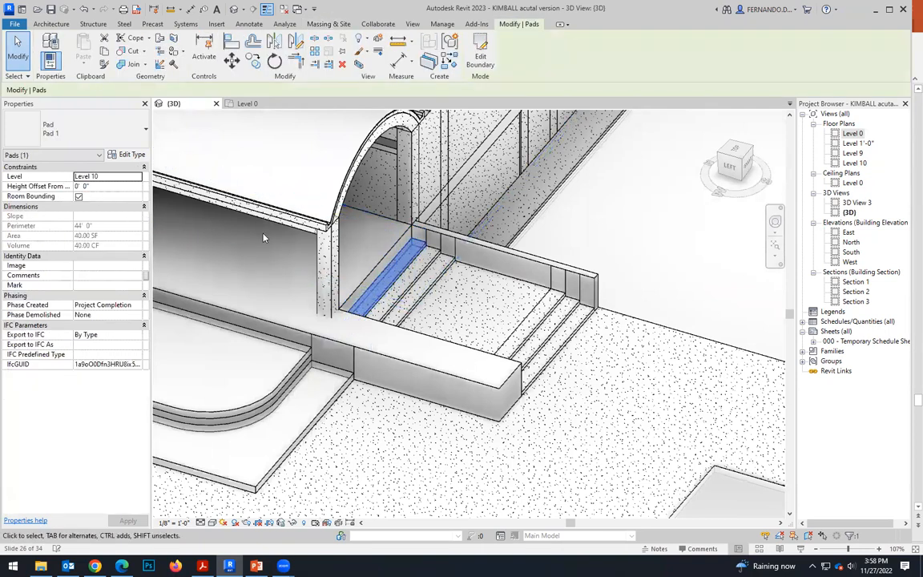
{"action": "scroll", "coordinate": [525, 368], "scroll_direction": "down", "scroll_amount": 3}
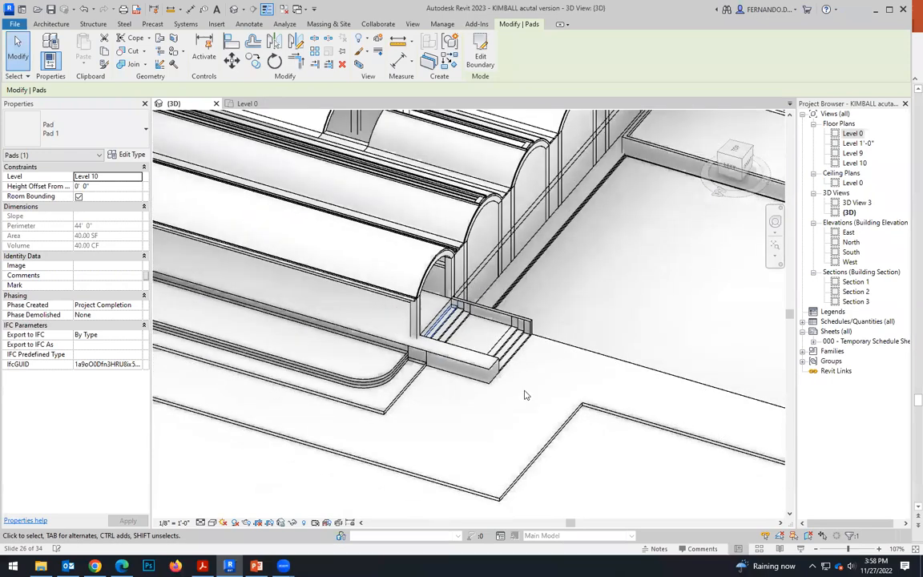
{"action": "scroll", "coordinate": [526, 394], "scroll_direction": "down", "scroll_amount": 3}
{"action": "scroll", "coordinate": [311, 333], "scroll_direction": "up", "scroll_amount": 1}
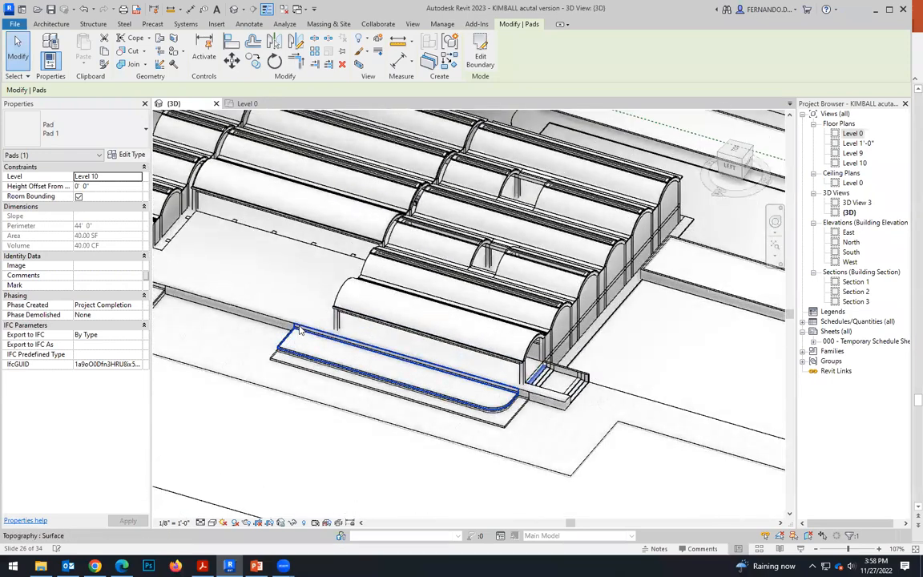
{"action": "scroll", "coordinate": [550, 414], "scroll_direction": "up", "scroll_amount": 4}
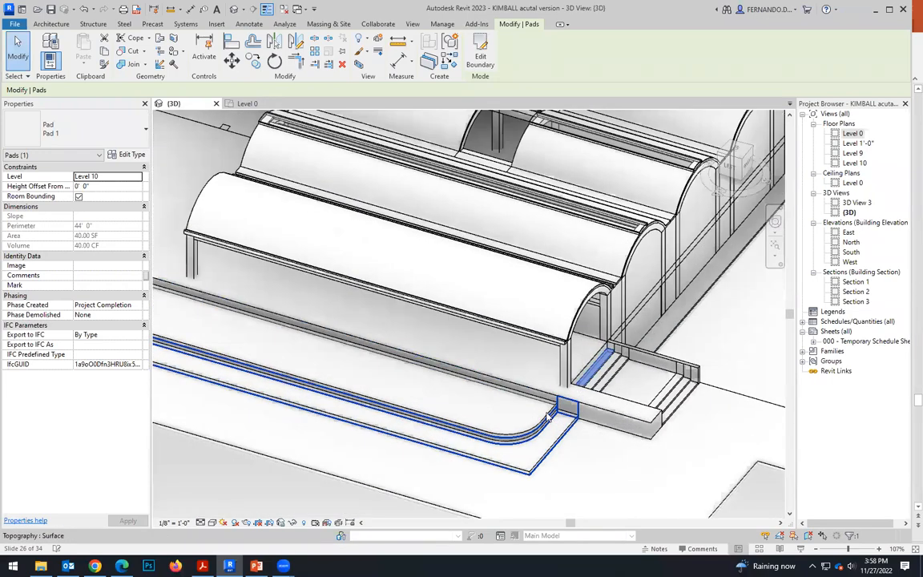
Select the long pad with the rounded corner and show the site from directly above in the Wireframe visual style.
{"action": "left_click", "coordinate": [326, 392]}
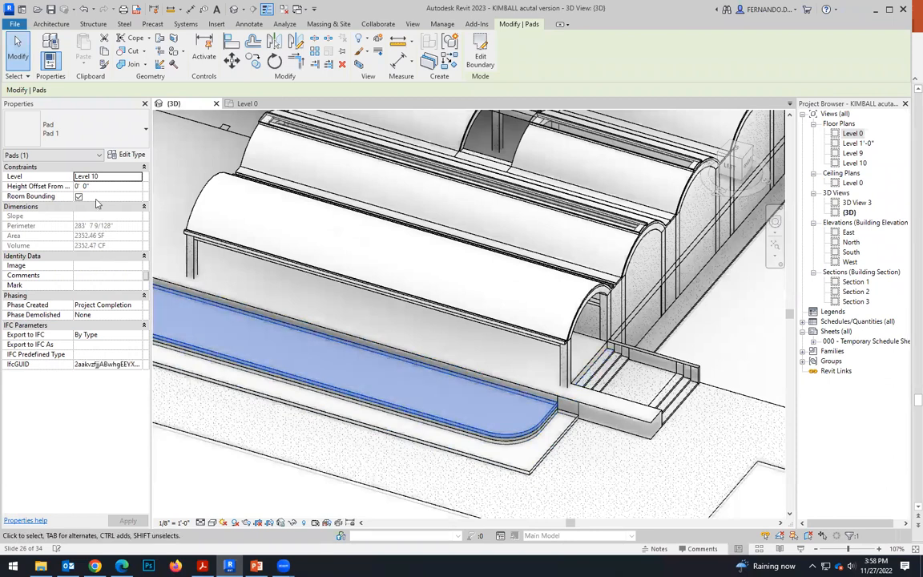
{"action": "scroll", "coordinate": [471, 439], "scroll_direction": "down", "scroll_amount": 2}
{"action": "scroll", "coordinate": [505, 332], "scroll_direction": "up", "scroll_amount": 1}
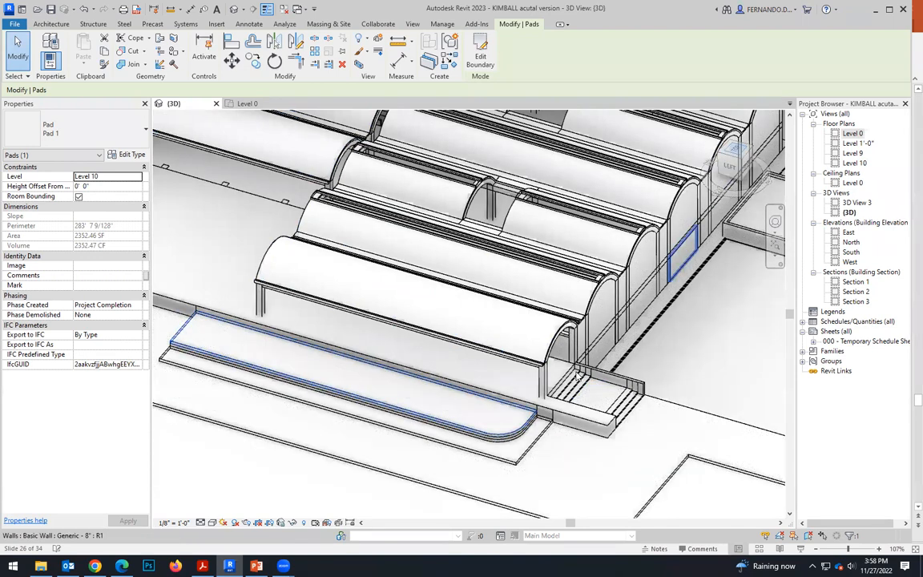
{"action": "middle_click_drag", "start_coordinate": [473, 399], "coordinate": [505, 432], "text": "shift"}
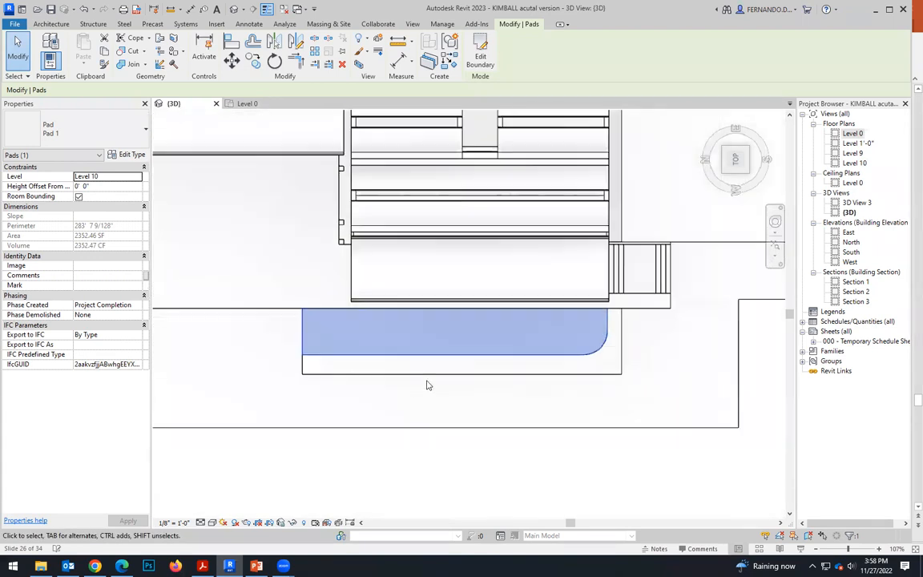
{"action": "left_click", "coordinate": [211, 522]}
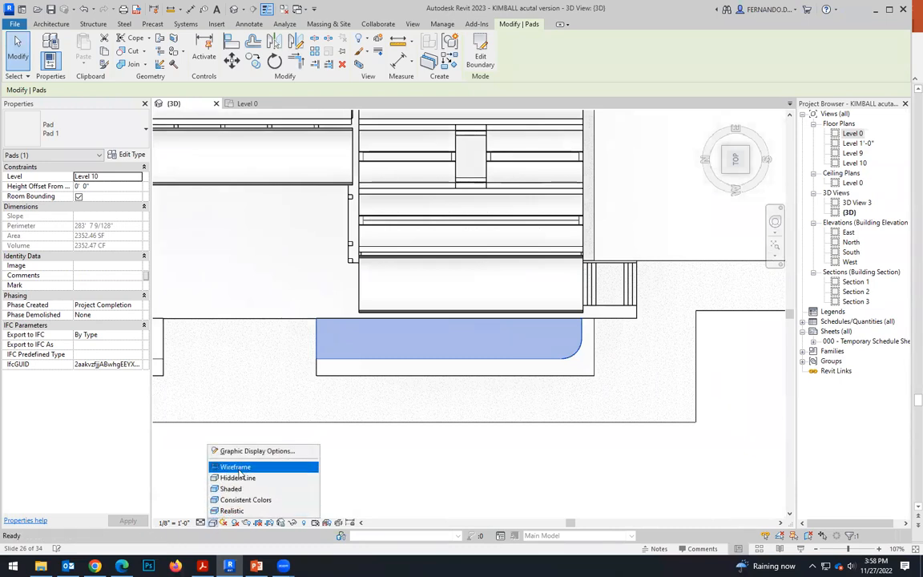
{"action": "left_click", "coordinate": [229, 421]}
{"action": "scroll", "coordinate": [607, 282], "scroll_direction": "up", "scroll_amount": 4}
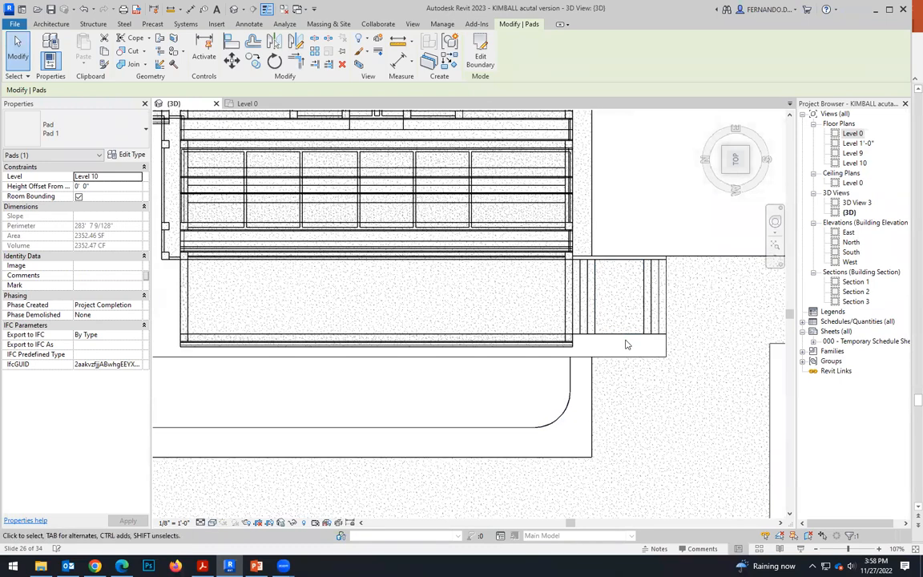
{"action": "scroll", "coordinate": [575, 284], "scroll_direction": "down", "scroll_amount": 2}
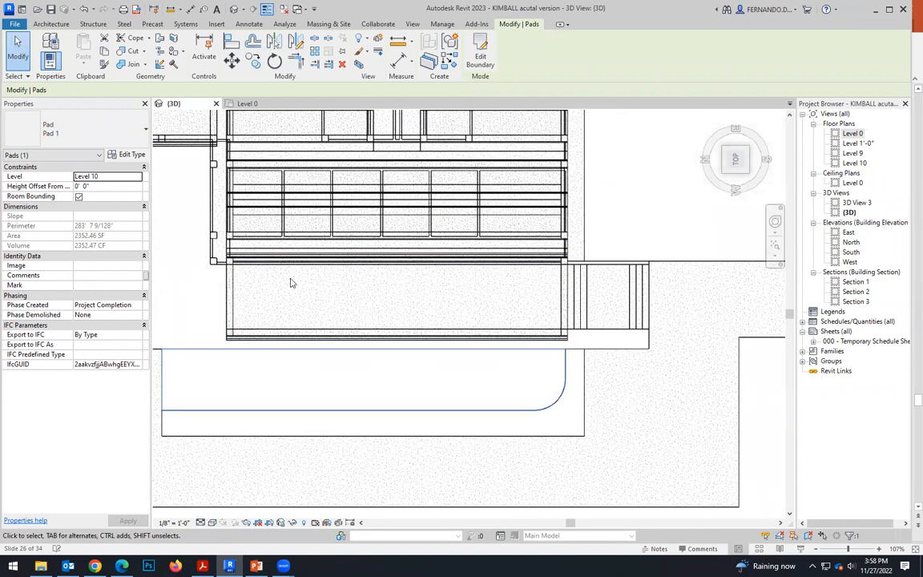
Start a new building pad in front of the building and set its level to Level 10.
{"action": "scroll", "coordinate": [593, 309], "scroll_direction": "down", "scroll_amount": 2}
{"action": "scroll", "coordinate": [650, 343], "scroll_direction": "down", "scroll_amount": 1}
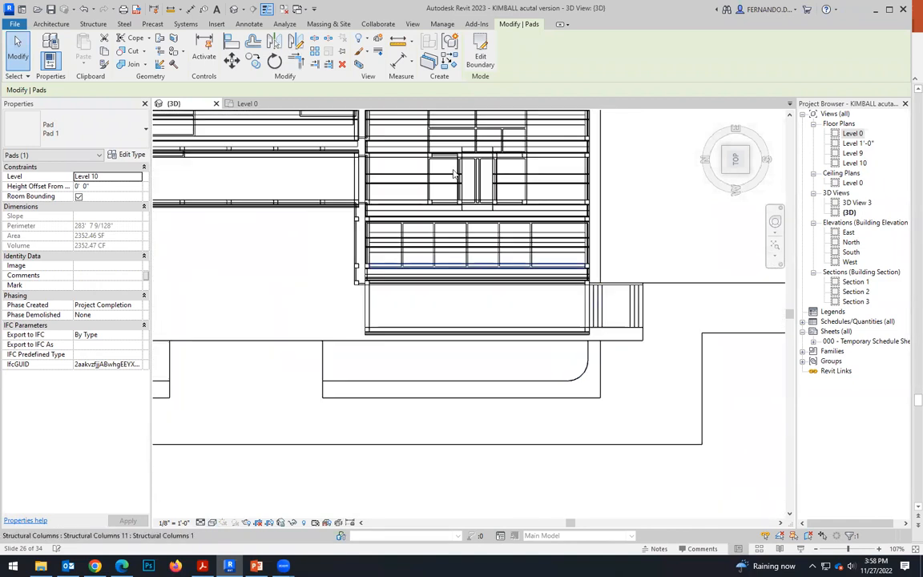
{"action": "scroll", "coordinate": [496, 297], "scroll_direction": "down", "scroll_amount": 3}
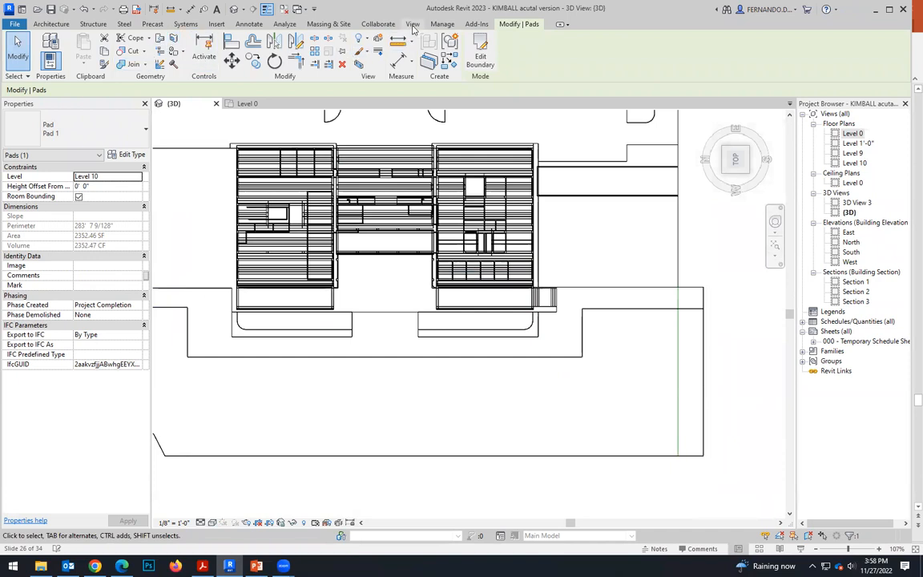
{"action": "left_click", "coordinate": [326, 24]}
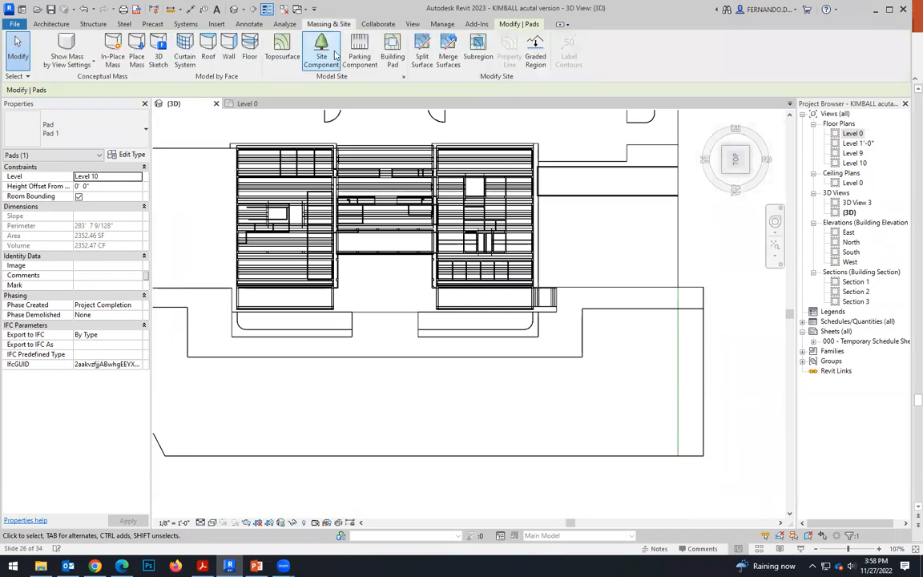
{"action": "left_click", "coordinate": [393, 53]}
{"action": "scroll", "coordinate": [541, 293], "scroll_direction": "up", "scroll_amount": 2}
{"action": "left_click", "coordinate": [577, 51]}
{"action": "left_click", "coordinate": [555, 40]}
{"action": "scroll", "coordinate": [563, 304], "scroll_direction": "up", "scroll_amount": 5}
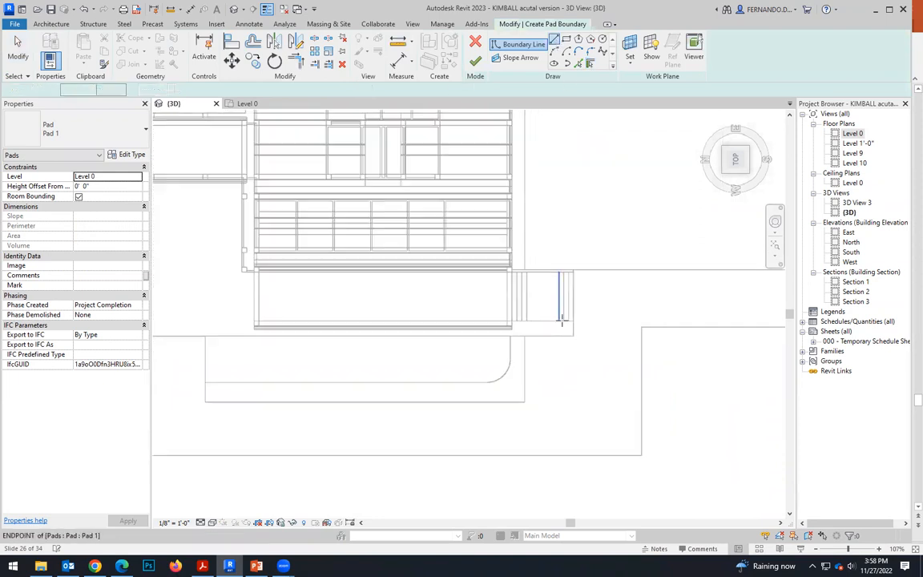
{"action": "scroll", "coordinate": [577, 340], "scroll_direction": "up", "scroll_amount": 1}
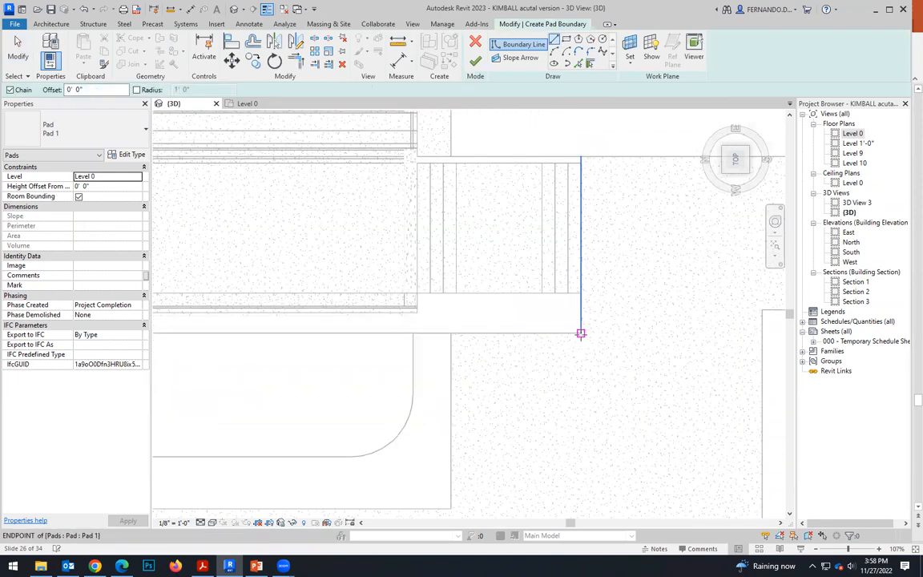
{"action": "left_click", "coordinate": [581, 334]}
{"action": "key", "text": "Escape"}
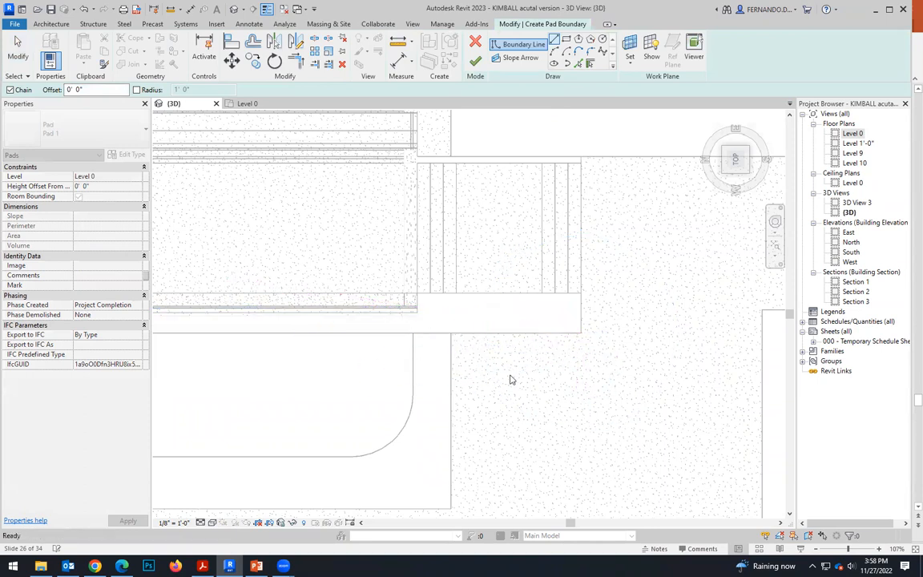
{"action": "left_click", "coordinate": [139, 178]}
{"action": "left_click", "coordinate": [88, 206]}
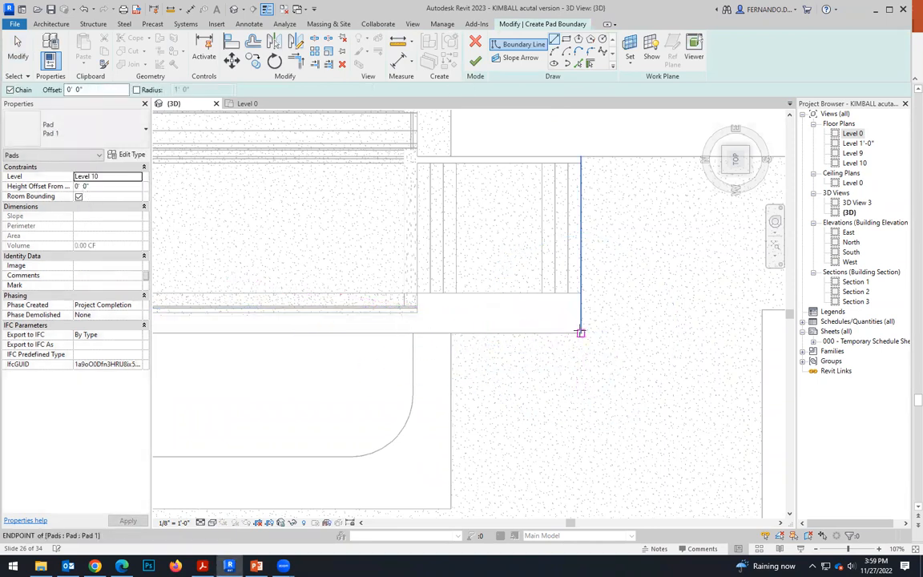
Sketch the pad boundary around the outer end strip, along the edge of the stepped pads, and back to the building front.
{"action": "left_click", "coordinate": [581, 293]}
{"action": "scroll", "coordinate": [657, 343], "scroll_direction": "down", "scroll_amount": 4}
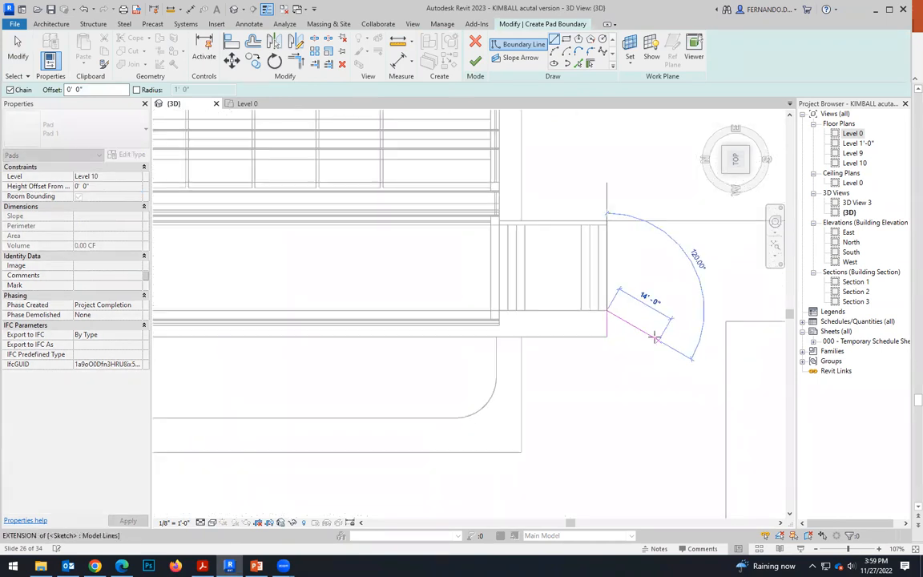
{"action": "scroll", "coordinate": [593, 312], "scroll_direction": "up", "scroll_amount": 4}
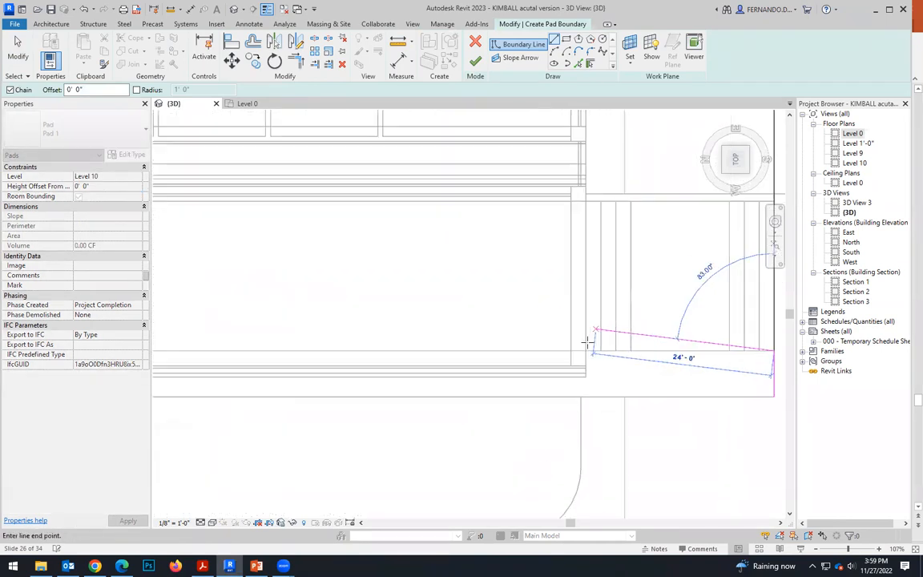
{"action": "left_click", "coordinate": [586, 351]}
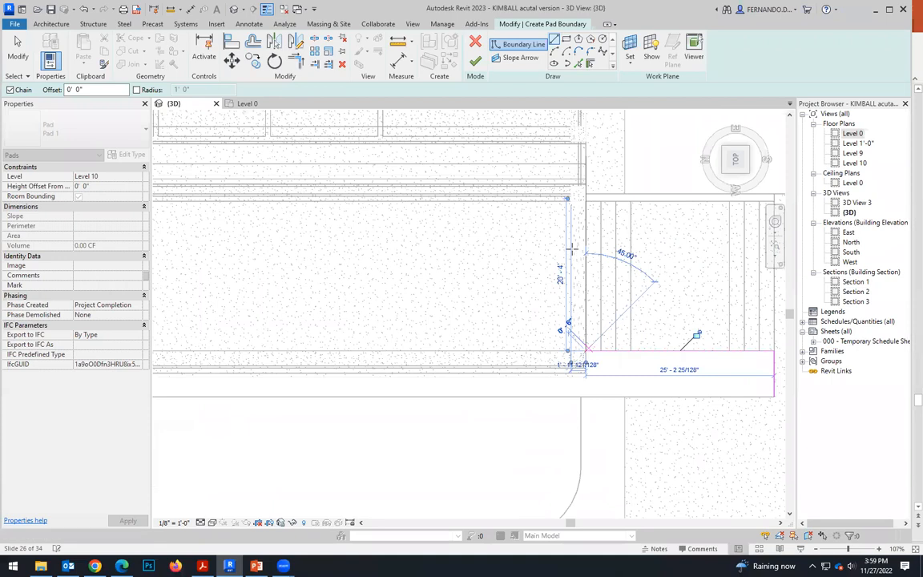
{"action": "left_click", "coordinate": [586, 202]}
Continue the pad boundary along the building front to its far corner and draw a 22' edge outward along the portico's end.
{"action": "scroll", "coordinate": [625, 299], "scroll_direction": "down", "scroll_amount": 5}
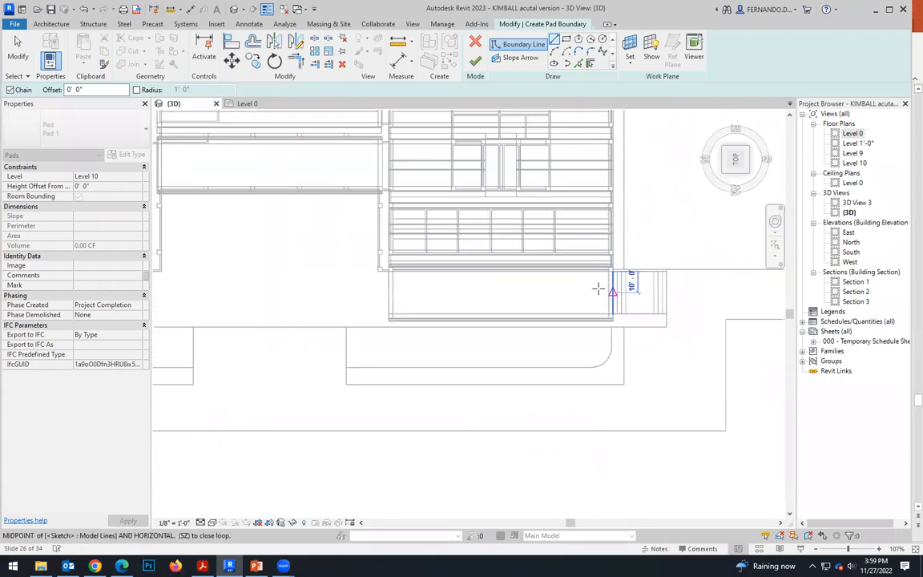
{"action": "scroll", "coordinate": [377, 273], "scroll_direction": "down", "scroll_amount": 3}
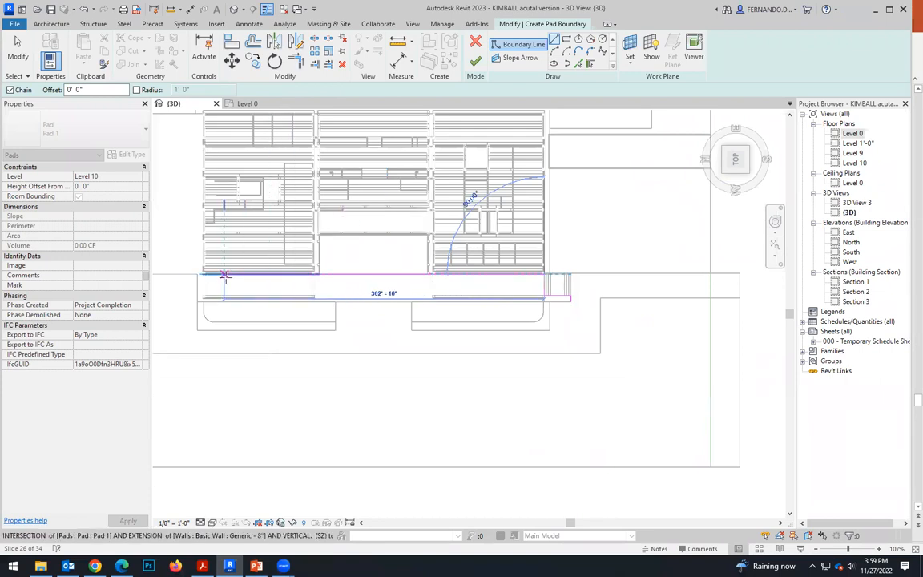
{"action": "scroll", "coordinate": [205, 274], "scroll_direction": "up", "scroll_amount": 4}
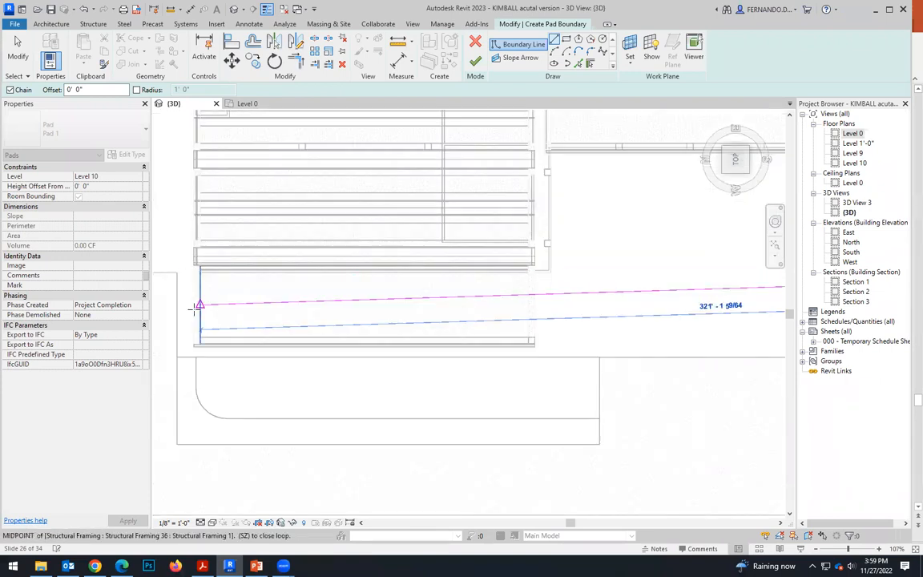
{"action": "scroll", "coordinate": [194, 307], "scroll_direction": "down", "scroll_amount": 2}
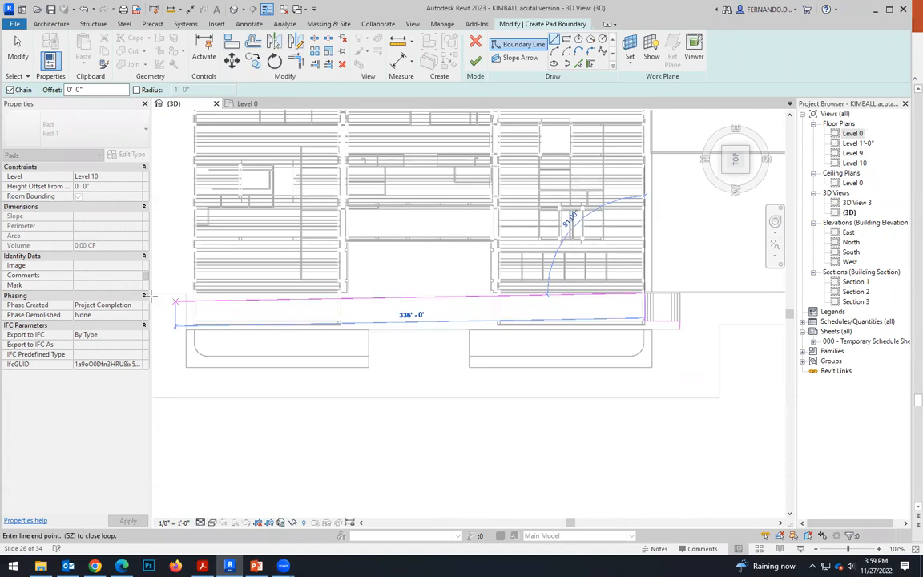
{"action": "scroll", "coordinate": [196, 297], "scroll_direction": "up", "scroll_amount": 5}
{"action": "left_click", "coordinate": [228, 286]}
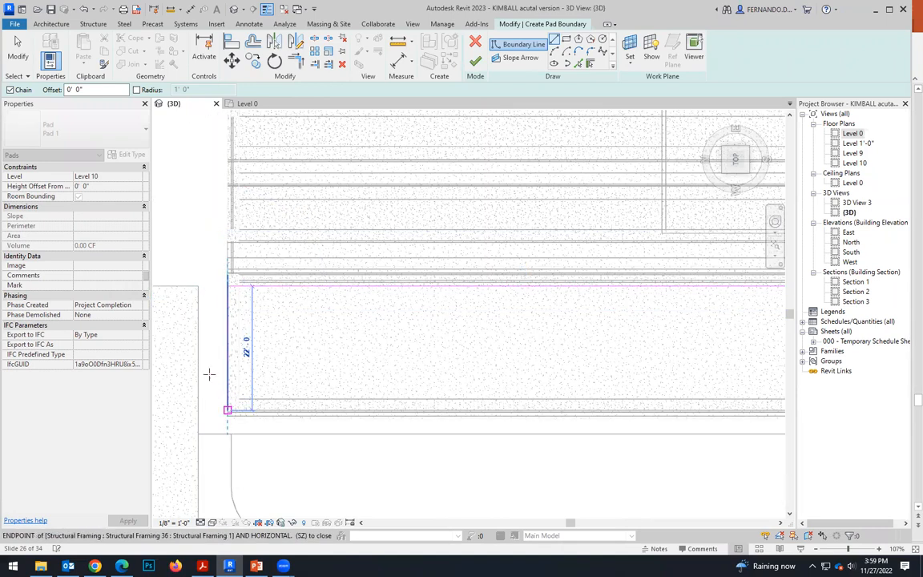
{"action": "scroll", "coordinate": [209, 374], "scroll_direction": "down", "scroll_amount": 2}
{"action": "scroll", "coordinate": [218, 396], "scroll_direction": "up", "scroll_amount": 4}
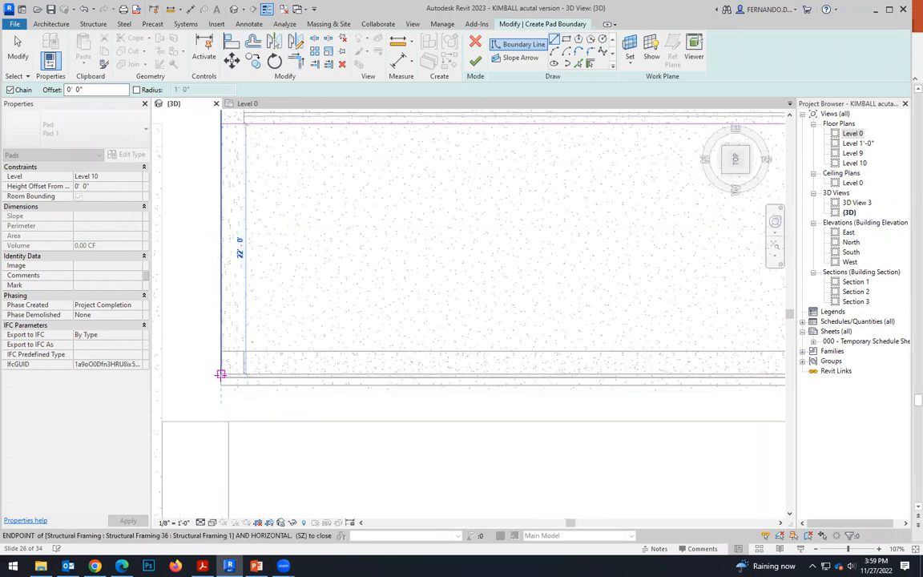
{"action": "left_click", "coordinate": [221, 374]}
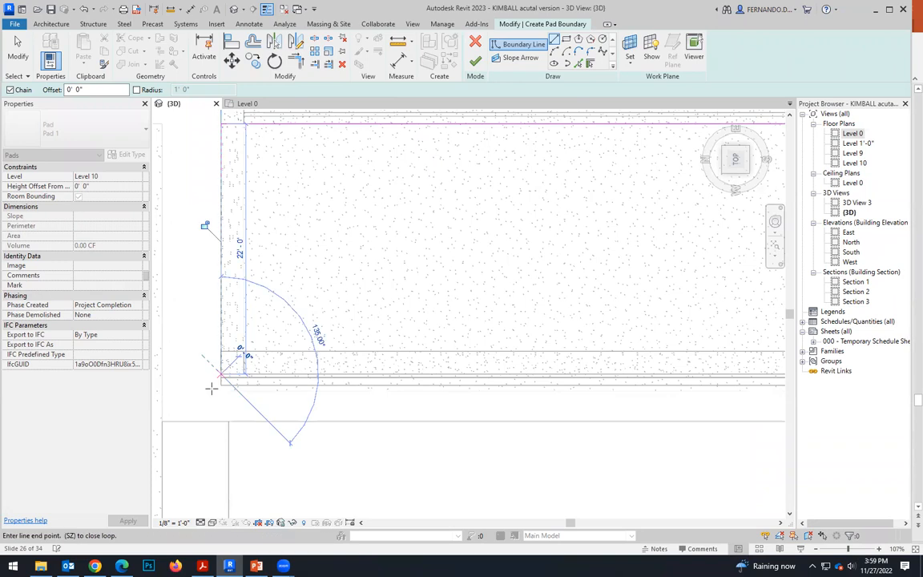
Extend the boundary out past the portico's far end, close it with the long edge beside the rounded-corner pads, and finish the pad.
{"action": "scroll", "coordinate": [210, 386], "scroll_direction": "down", "scroll_amount": 5}
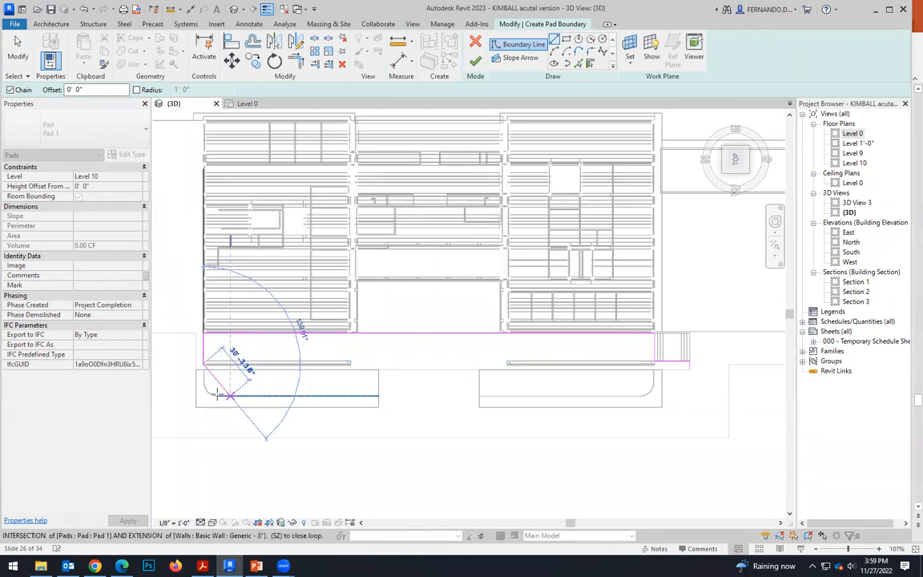
{"action": "scroll", "coordinate": [186, 373], "scroll_direction": "up", "scroll_amount": 3}
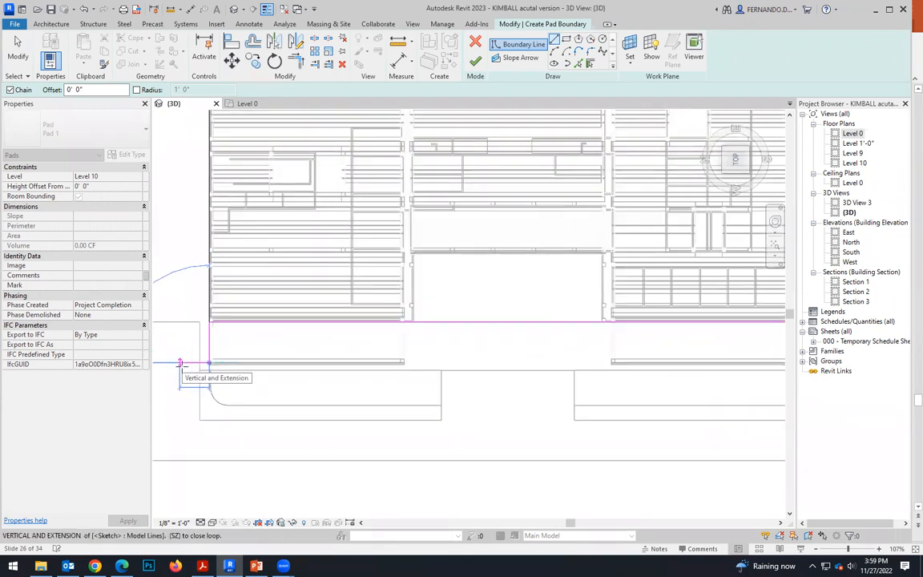
{"action": "left_click", "coordinate": [199, 363]}
{"action": "scroll", "coordinate": [530, 388], "scroll_direction": "down", "scroll_amount": 3}
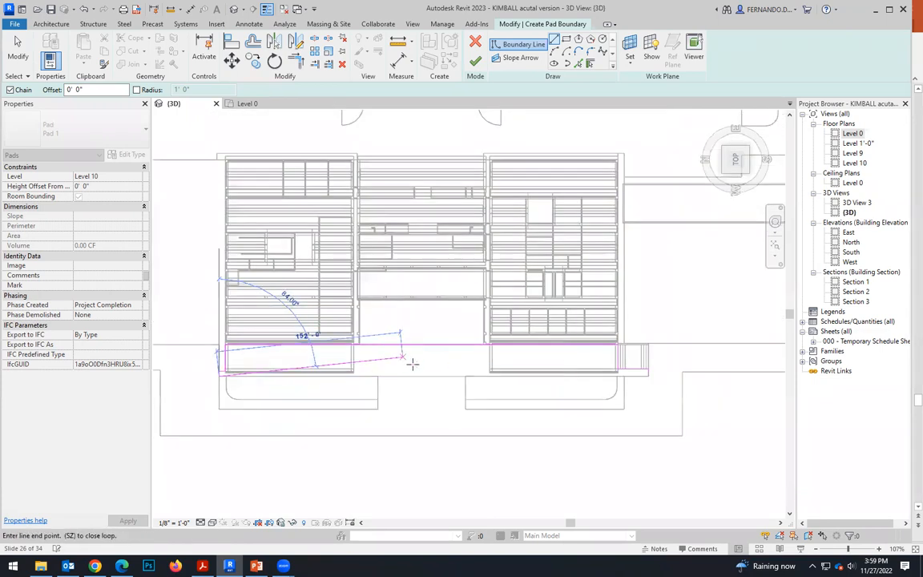
{"action": "scroll", "coordinate": [577, 365], "scroll_direction": "up", "scroll_amount": 4}
{"action": "left_click", "coordinate": [603, 367]}
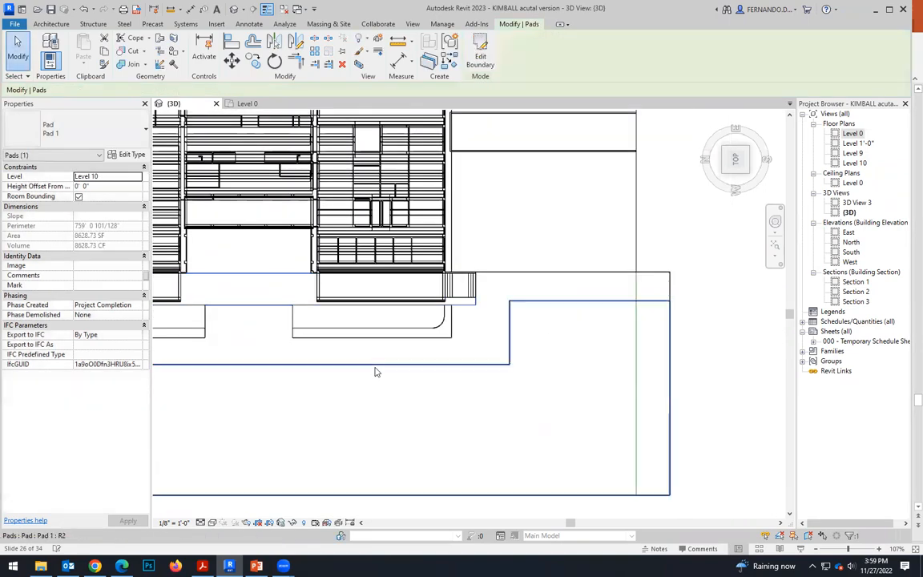
Show the site at an angle in 3D with colored surfaces instead of wireframe, and deselect the new pad.
{"action": "mouse_move", "coordinate": [377, 373]}
{"action": "middle_mouse_down", "text": "shift"}
{"action": "mouse_move", "coordinate": [348, 307]}
{"action": "mouse_move", "coordinate": [391, 368]}
{"action": "mouse_move", "coordinate": [431, 385]}
{"action": "mouse_move", "coordinate": [367, 354]}
{"action": "mouse_move", "coordinate": [376, 406]}
{"action": "mouse_move", "coordinate": [257, 543]}
{"action": "middle_mouse_up", "text": "shift"}
{"action": "scroll", "coordinate": [431, 385], "scroll_direction": "up", "scroll_amount": 3}
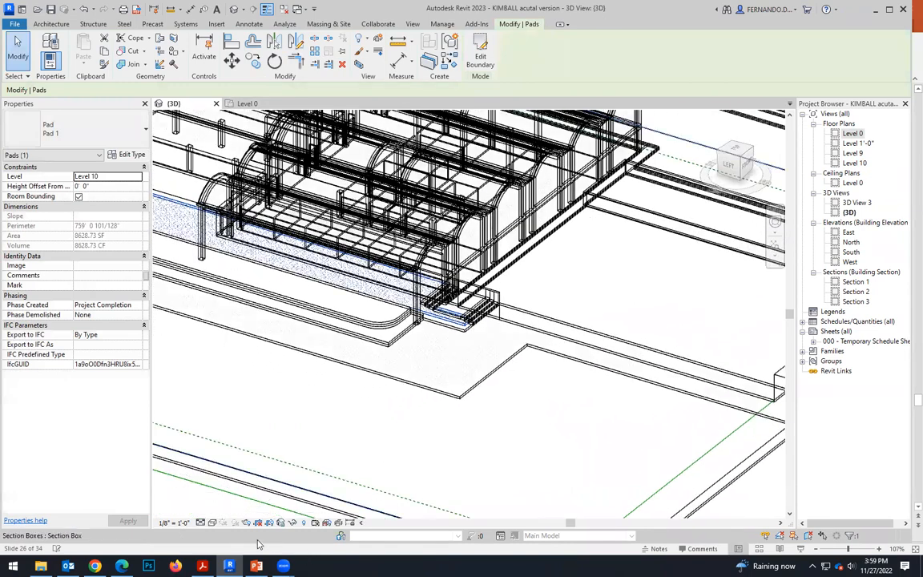
{"action": "left_click", "coordinate": [212, 524]}
{"action": "left_click", "coordinate": [275, 500]}
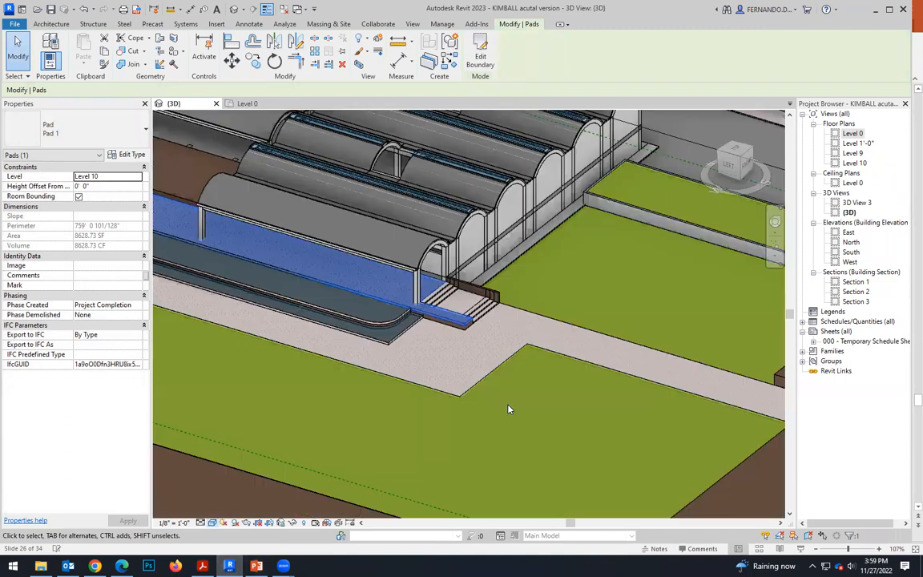
{"action": "key", "text": "Escape"}
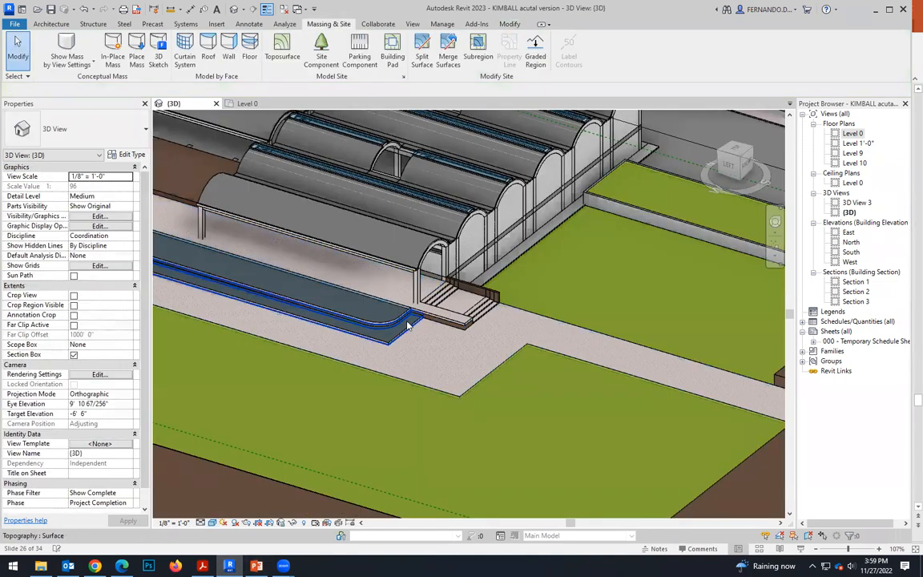
Compare the new pad's end beside the steps with the museum's aerial photo in PowerPoint, returning to Revit.
{"action": "scroll", "coordinate": [441, 353], "scroll_direction": "up", "scroll_amount": 4}
{"action": "scroll", "coordinate": [492, 274], "scroll_direction": "up", "scroll_amount": 3}
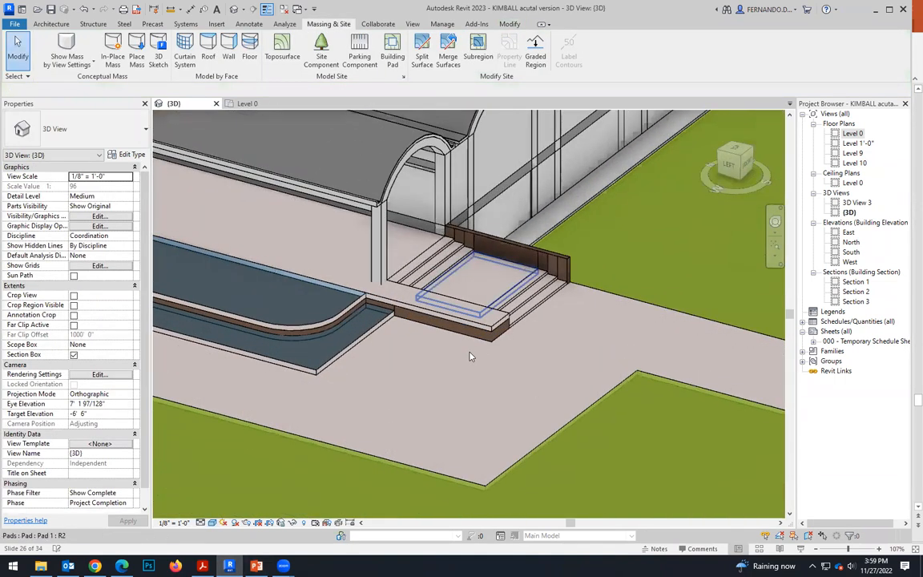
{"action": "scroll", "coordinate": [495, 329], "scroll_direction": "up", "scroll_amount": 2}
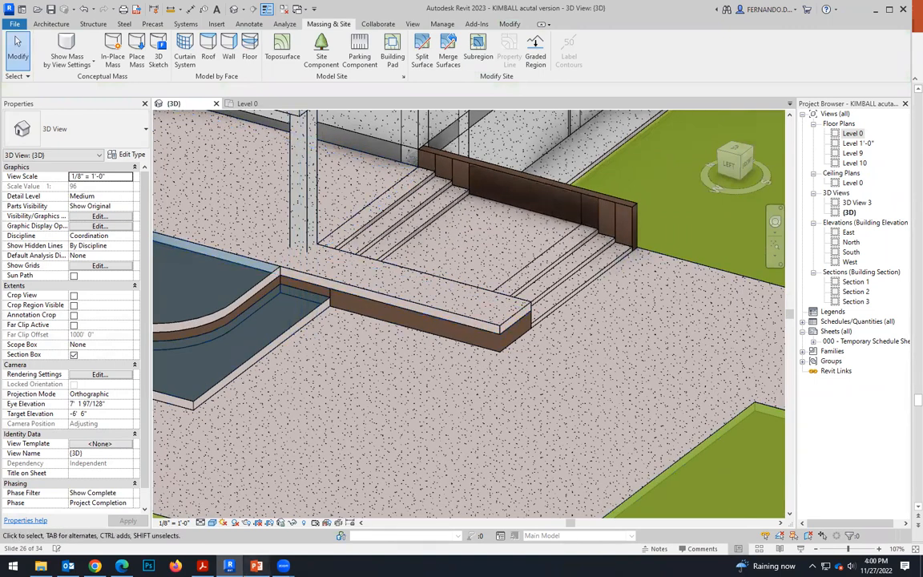
{"action": "key", "text": "alt+Tab"}
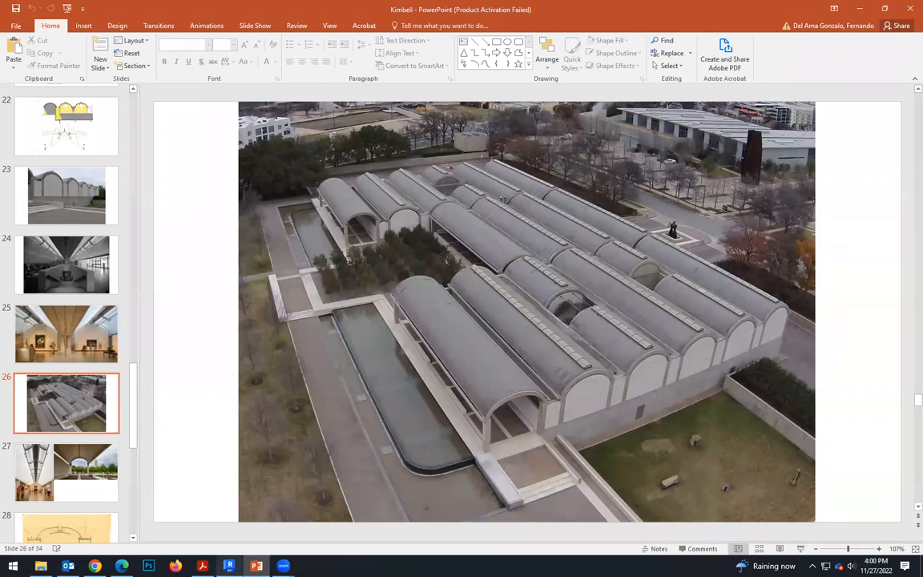
{"action": "left_click", "coordinate": [229, 565]}
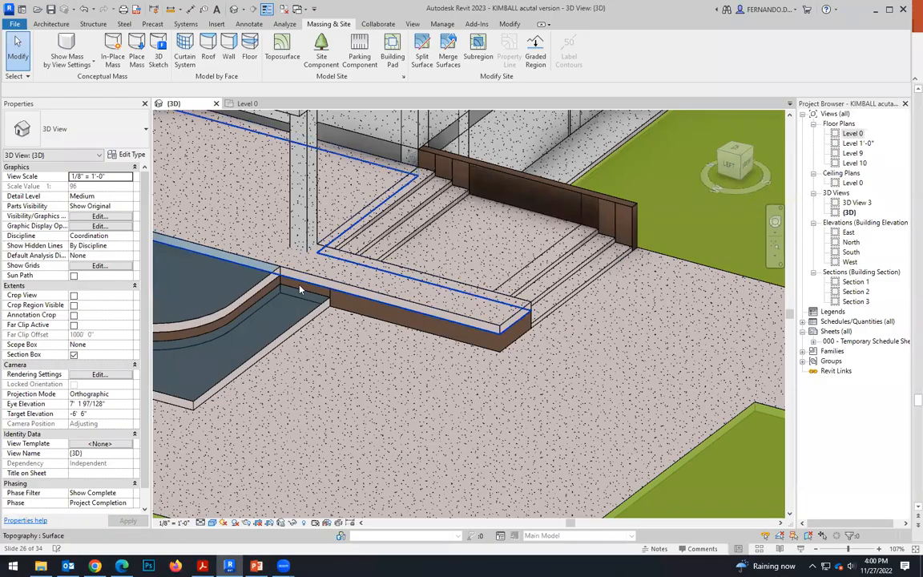
{"action": "scroll", "coordinate": [293, 277], "scroll_direction": "up", "scroll_amount": 5}
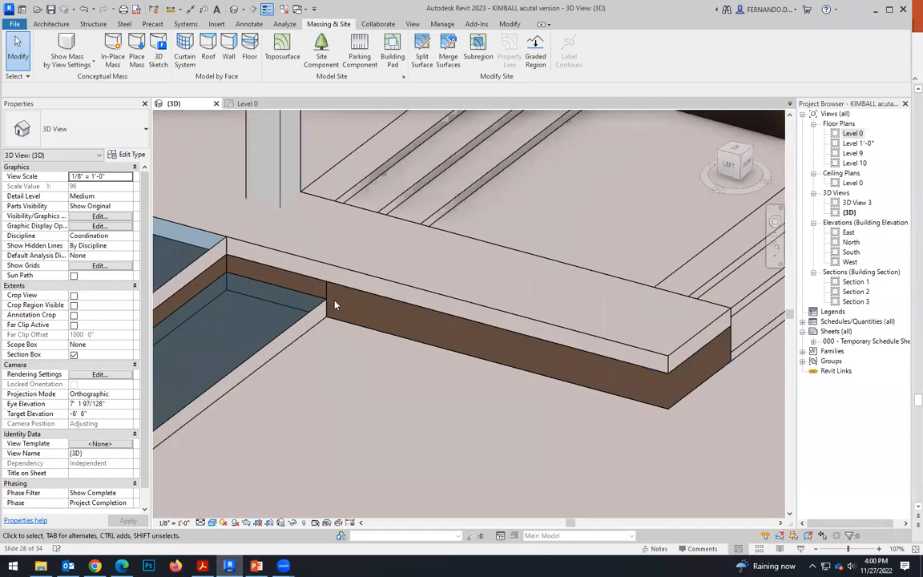
{"action": "scroll", "coordinate": [347, 284], "scroll_direction": "down", "scroll_amount": 4}
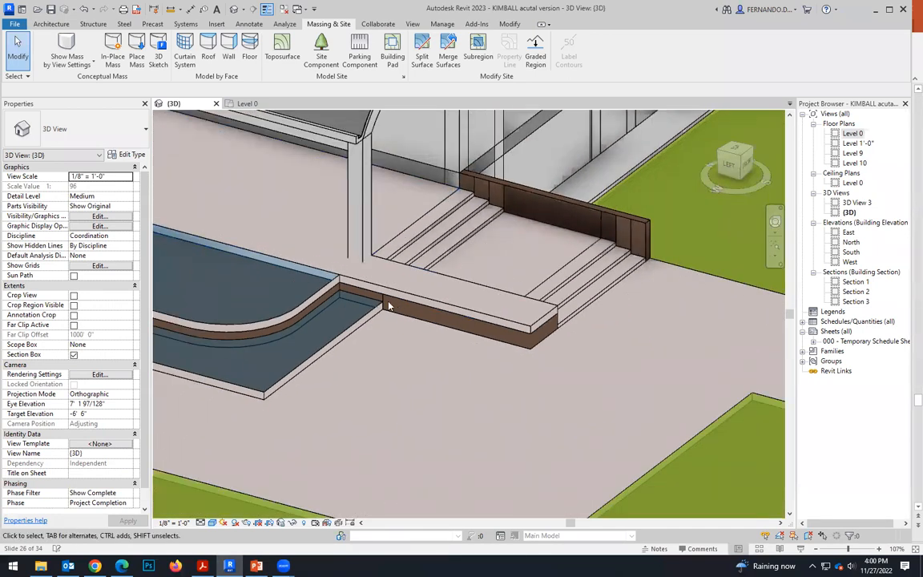
Examine the steps, side wall, pool edge and adjoining walkway around the building's corner in 3D.
{"action": "mouse_move", "coordinate": [539, 359]}
{"action": "middle_mouse_down", "text": "shift"}
{"action": "mouse_move", "coordinate": [498, 398]}
{"action": "mouse_move", "coordinate": [434, 318]}
{"action": "middle_mouse_up", "text": "shift"}
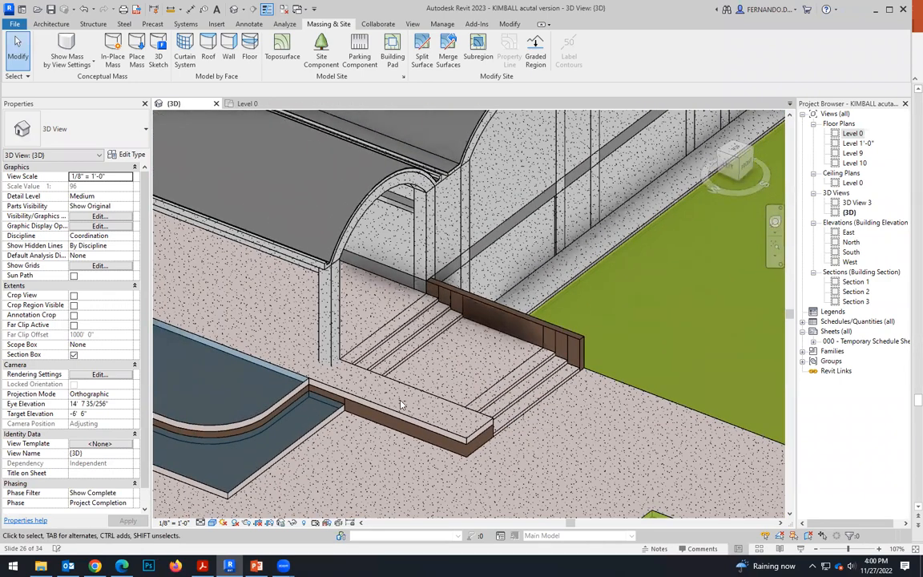
{"action": "scroll", "coordinate": [433, 318], "scroll_direction": "down", "scroll_amount": 3}
{"action": "scroll", "coordinate": [550, 217], "scroll_direction": "up", "scroll_amount": 2}
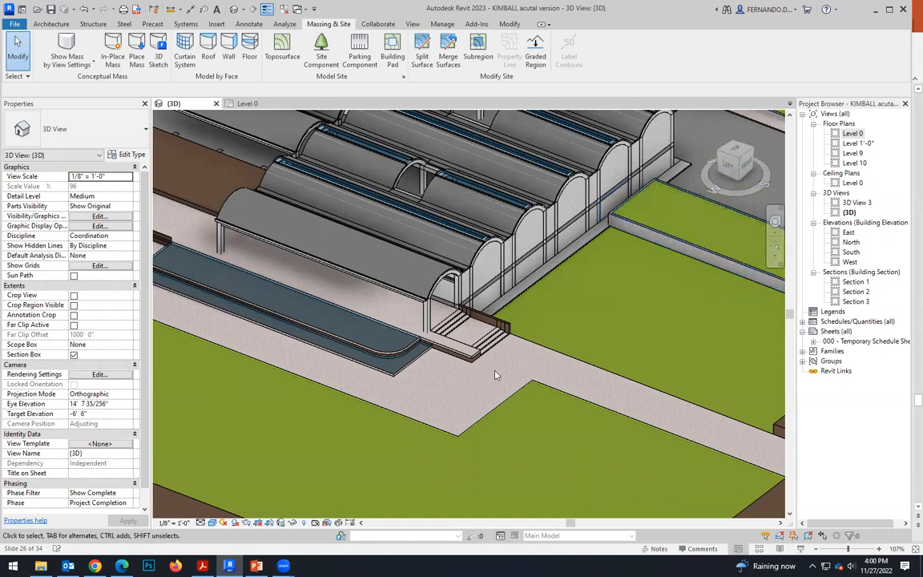
{"action": "scroll", "coordinate": [503, 337], "scroll_direction": "up", "scroll_amount": 2}
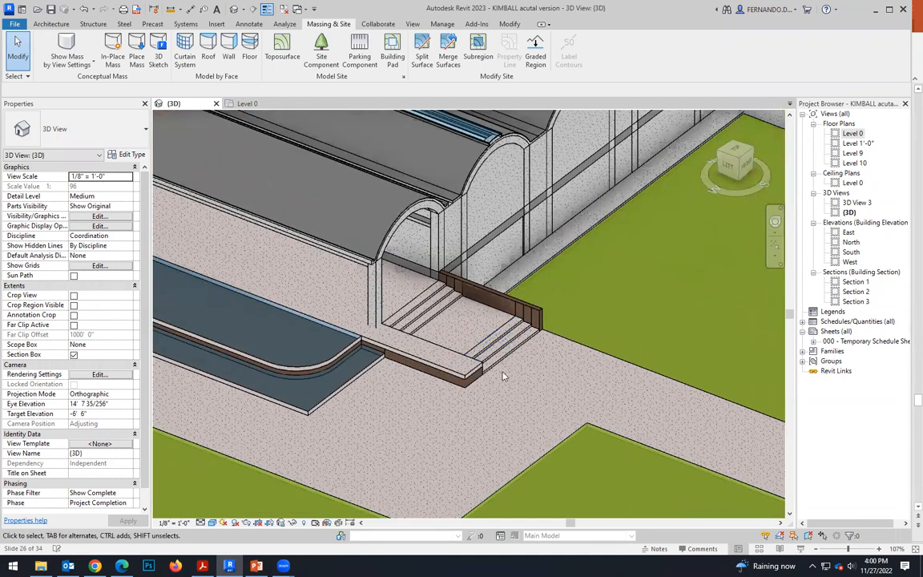
{"action": "scroll", "coordinate": [522, 439], "scroll_direction": "down", "scroll_amount": 3}
{"action": "scroll", "coordinate": [495, 431], "scroll_direction": "up", "scroll_amount": 2}
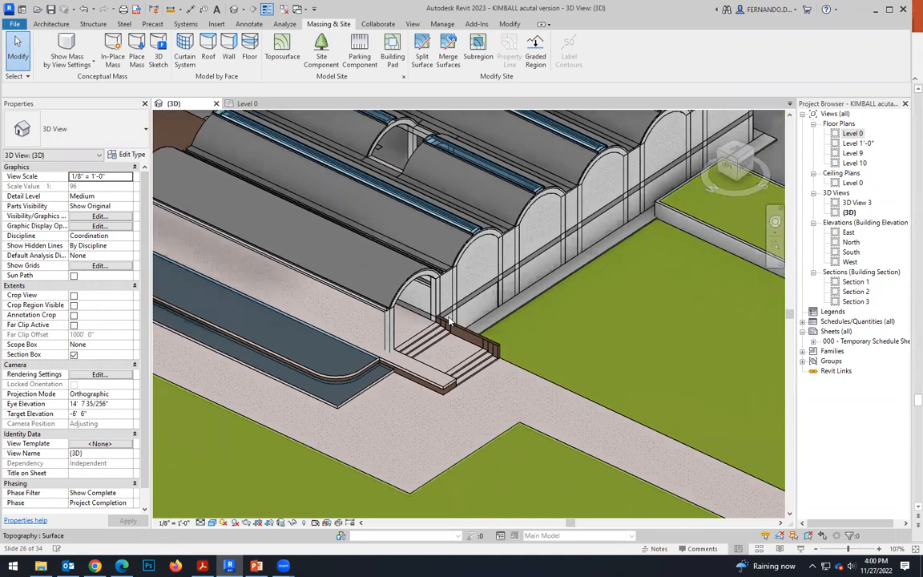
{"action": "scroll", "coordinate": [451, 320], "scroll_direction": "down", "scroll_amount": 3}
{"action": "scroll", "coordinate": [454, 337], "scroll_direction": "up", "scroll_amount": 2}
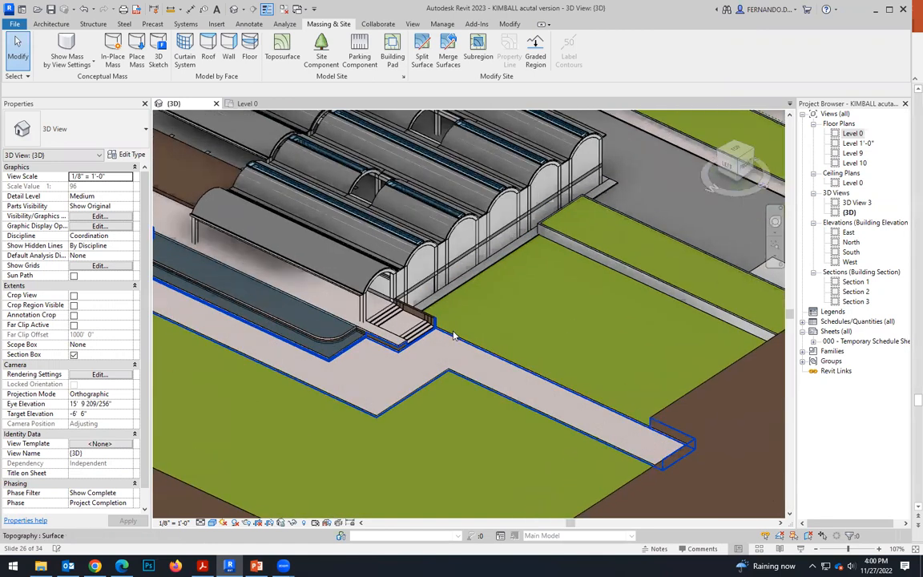
Examine the narrow walkway, the steps' side wall and the lower lawn beside them from several angles in 3D.
{"action": "scroll", "coordinate": [452, 333], "scroll_direction": "up", "scroll_amount": 1}
{"action": "scroll", "coordinate": [439, 321], "scroll_direction": "down", "scroll_amount": 3}
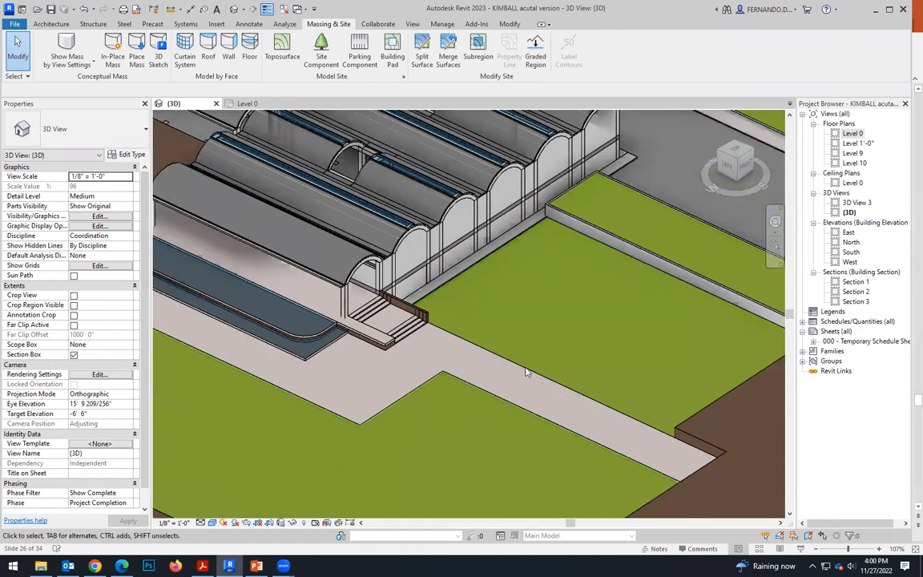
{"action": "scroll", "coordinate": [549, 387], "scroll_direction": "up", "scroll_amount": 2}
{"action": "middle_click_drag", "start_coordinate": [437, 358], "coordinate": [321, 378], "text": "shift"}
{"action": "scroll", "coordinate": [521, 338], "scroll_direction": "down", "scroll_amount": 2}
{"action": "scroll", "coordinate": [517, 341], "scroll_direction": "down", "scroll_amount": 3}
{"action": "middle_click_drag", "start_coordinate": [517, 341], "coordinate": [343, 382], "text": "shift"}
{"action": "scroll", "coordinate": [343, 381], "scroll_direction": "up", "scroll_amount": 3}
{"action": "scroll", "coordinate": [343, 381], "scroll_direction": "up", "scroll_amount": 5}
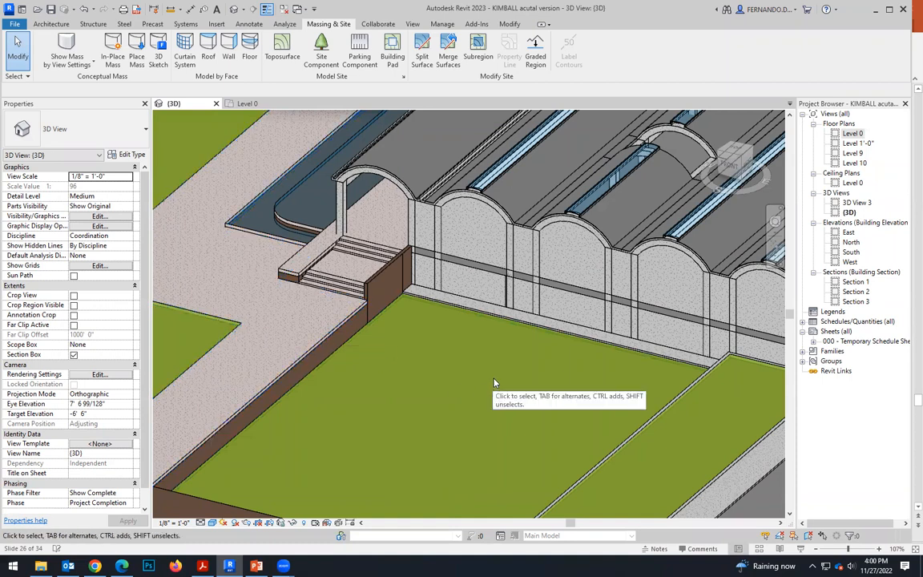
{"action": "scroll", "coordinate": [388, 356], "scroll_direction": "down", "scroll_amount": 1}
{"action": "middle_click_drag", "start_coordinate": [414, 396], "coordinate": [430, 358], "text": "shift"}
{"action": "scroll", "coordinate": [494, 371], "scroll_direction": "down", "scroll_amount": 2}
{"action": "scroll", "coordinate": [689, 400], "scroll_direction": "up", "scroll_amount": 2}
{"action": "scroll", "coordinate": [401, 286], "scroll_direction": "down", "scroll_amount": 5}
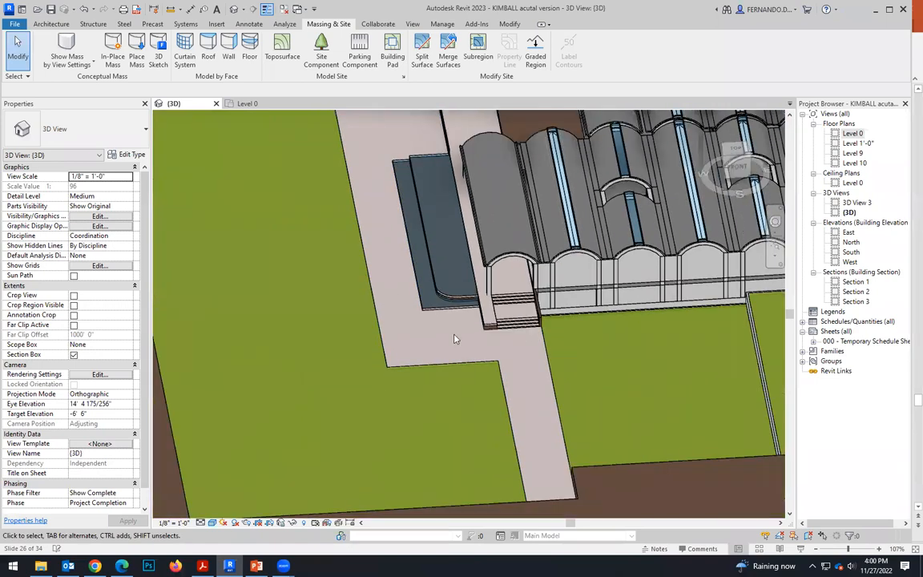
{"action": "scroll", "coordinate": [492, 360], "scroll_direction": "up", "scroll_amount": 2}
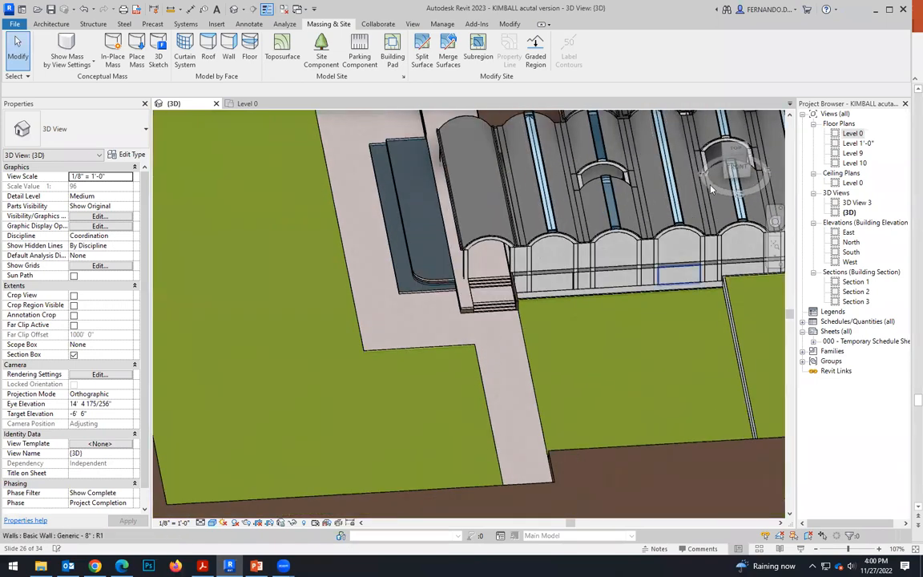
Looking straight down, edit the walkway pad's boundary and align its long lawn-side edge with the face of the steps' side wall.
{"action": "left_click", "coordinate": [739, 151]}
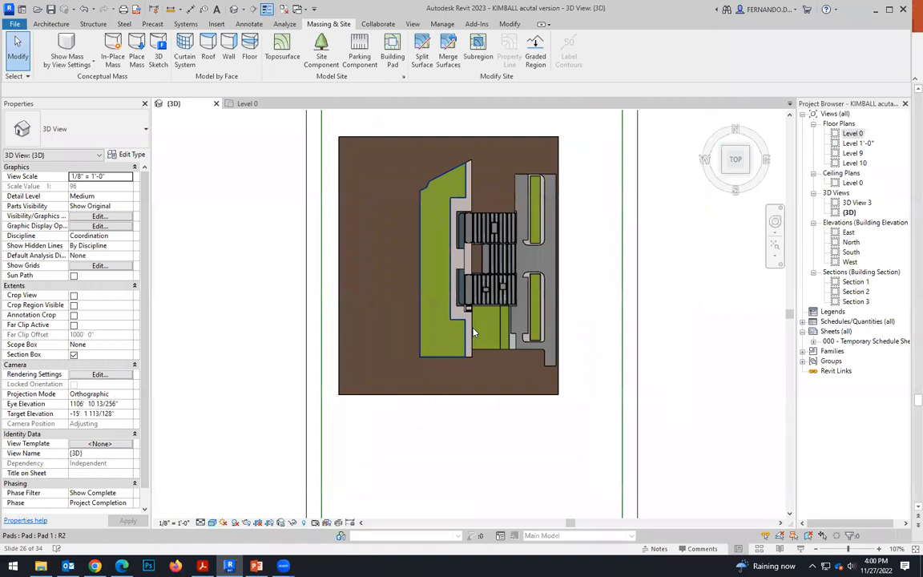
{"action": "scroll", "coordinate": [473, 333], "scroll_direction": "up", "scroll_amount": 8}
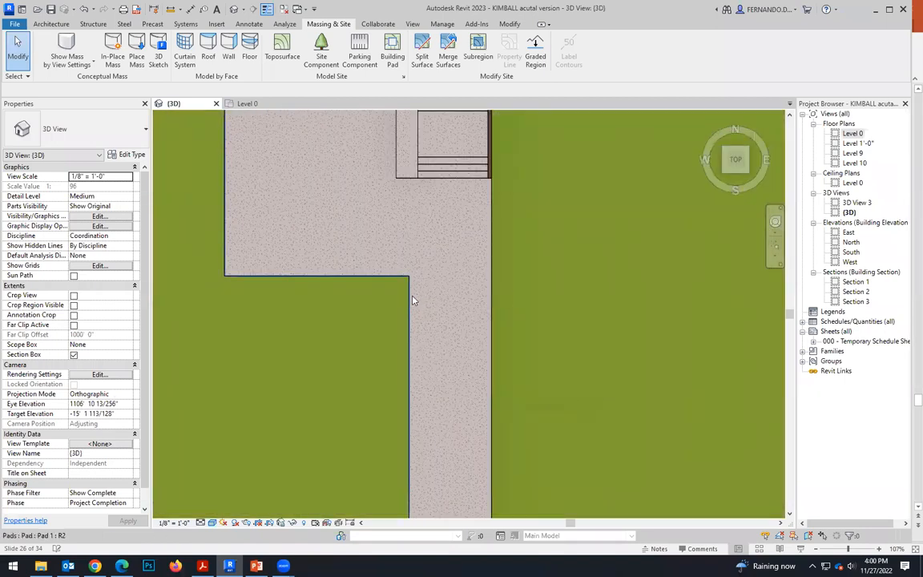
{"action": "left_click", "coordinate": [413, 301]}
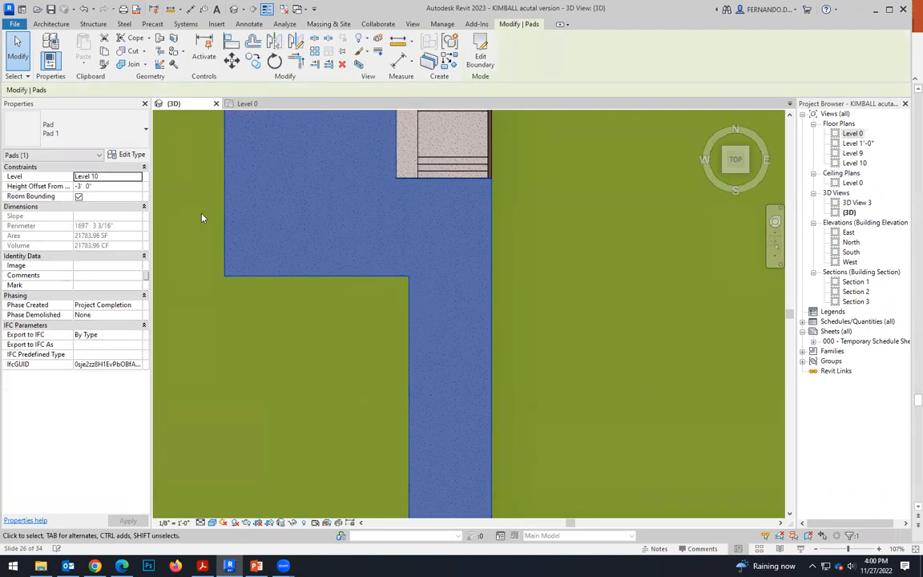
{"action": "left_click", "coordinate": [481, 56]}
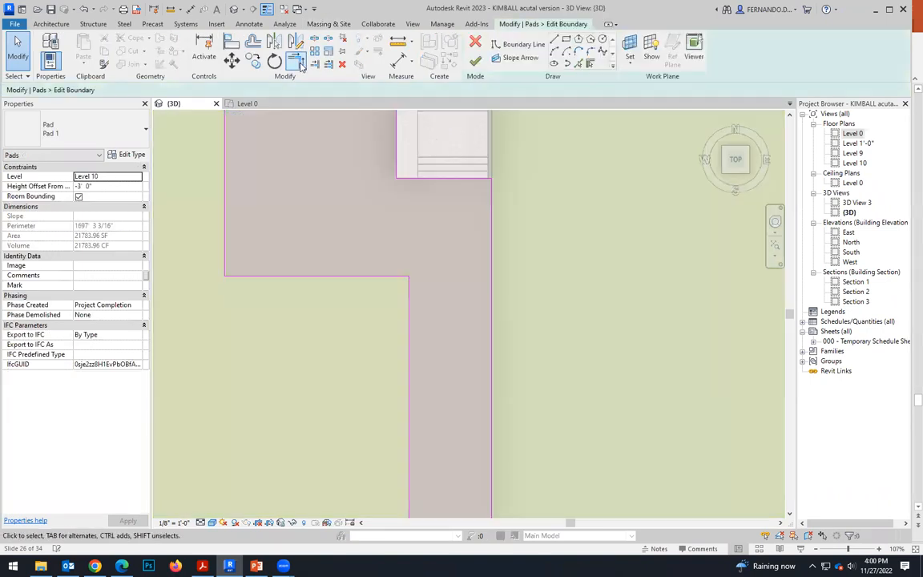
{"action": "left_click", "coordinate": [232, 44]}
{"action": "scroll", "coordinate": [490, 174], "scroll_direction": "up", "scroll_amount": 3}
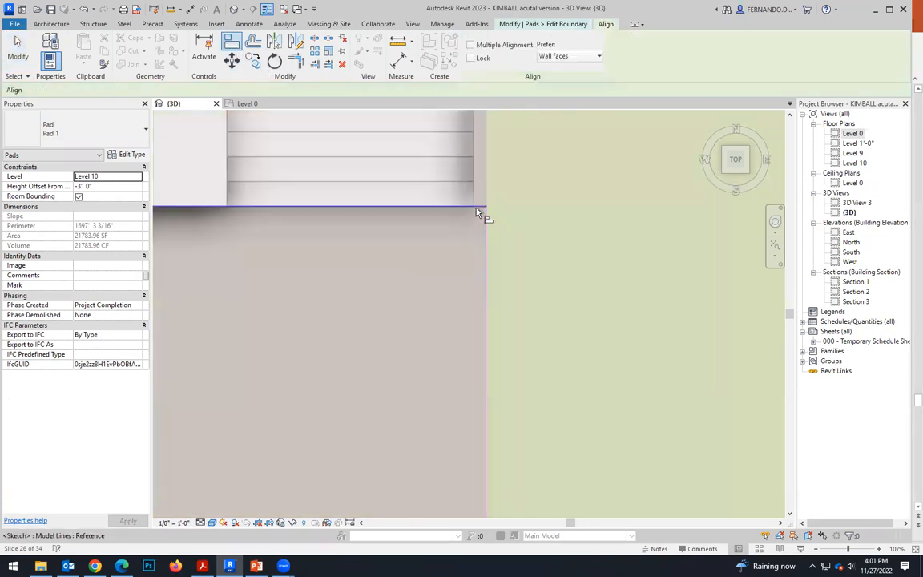
{"action": "left_click", "coordinate": [476, 200]}
{"action": "scroll", "coordinate": [479, 239], "scroll_direction": "down", "scroll_amount": 5}
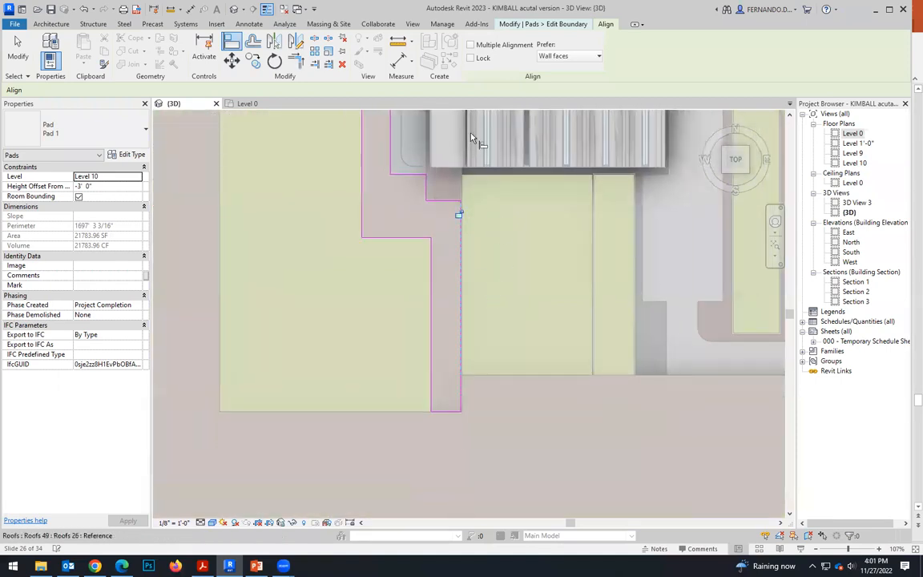
Check the aligned edge down to the walkway's end, finish the boundary edit, and dismiss the save reminder without saving.
{"action": "scroll", "coordinate": [486, 401], "scroll_direction": "up", "scroll_amount": 3}
{"action": "scroll", "coordinate": [423, 413], "scroll_direction": "down", "scroll_amount": 2}
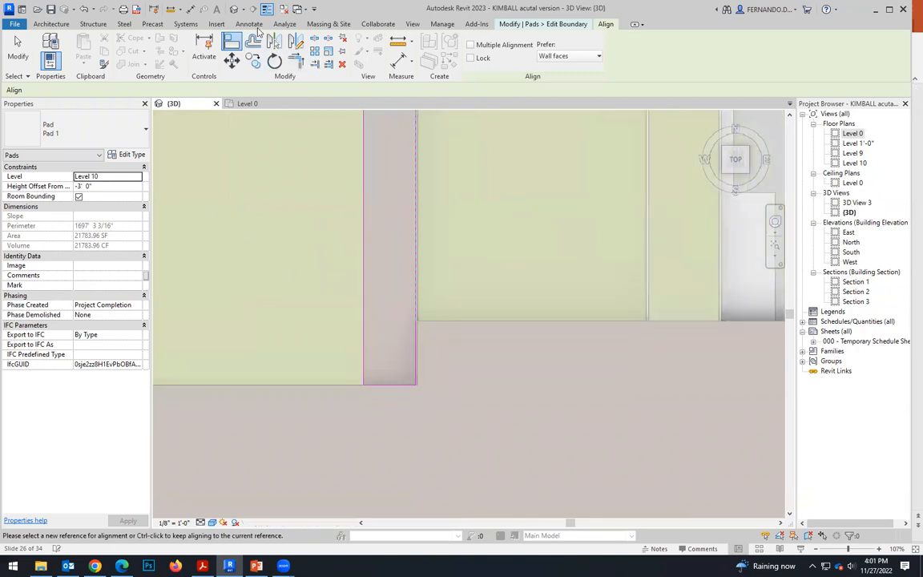
{"action": "scroll", "coordinate": [484, 227], "scroll_direction": "down", "scroll_amount": 1}
{"action": "left_click", "coordinate": [425, 322]}
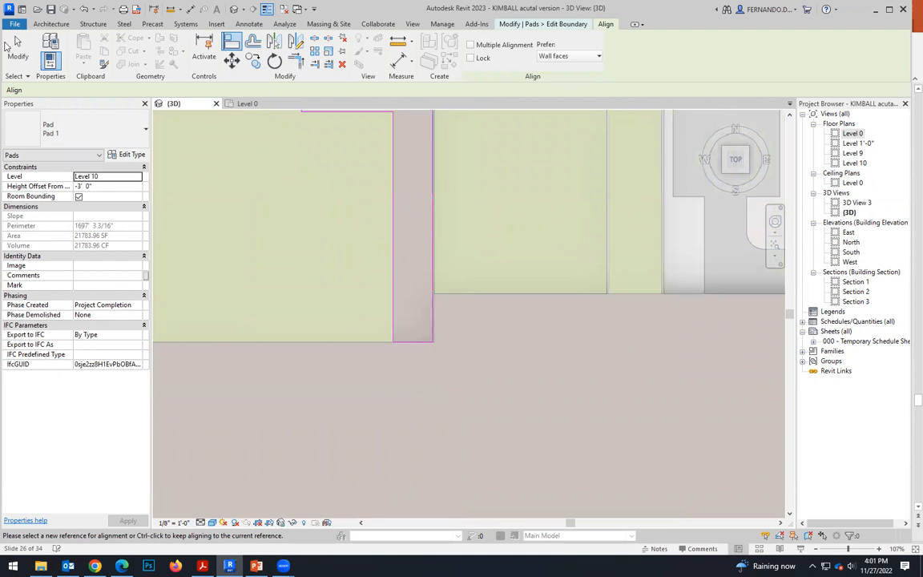
{"action": "key", "text": "Escape"}
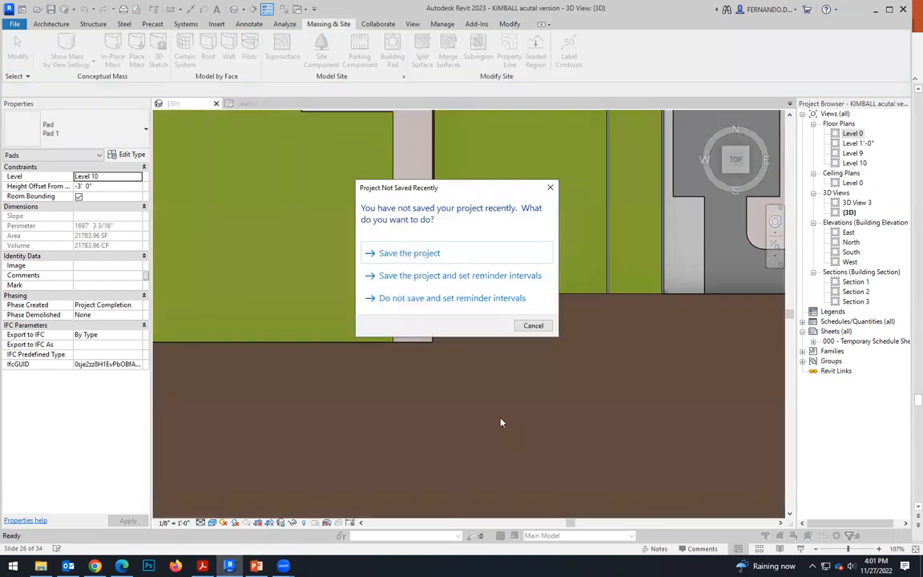
{"action": "left_click", "coordinate": [532, 325]}
Examine the narrow gap between the walkway pad and the lawn pad along the steps' side wall.
{"action": "scroll", "coordinate": [431, 364], "scroll_direction": "down", "scroll_amount": 3}
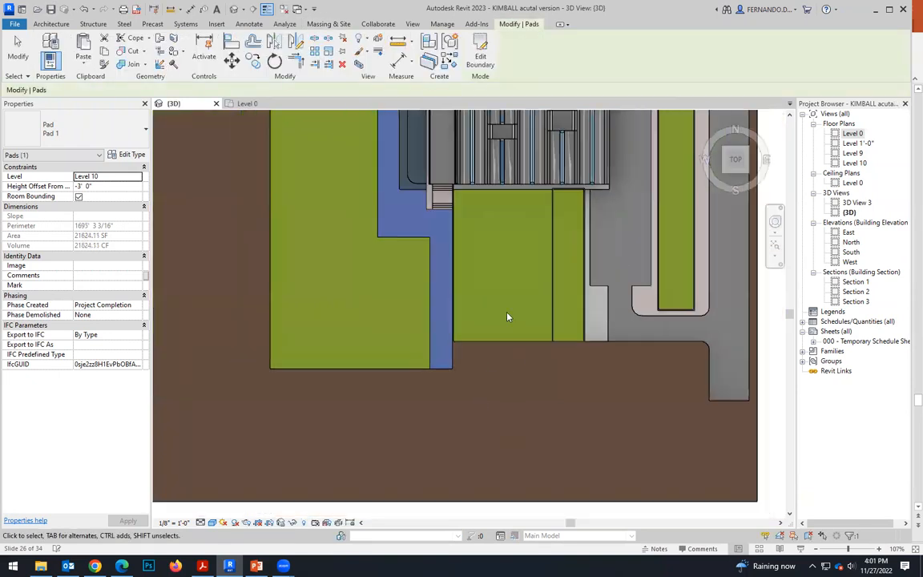
{"action": "scroll", "coordinate": [485, 207], "scroll_direction": "up", "scroll_amount": 5}
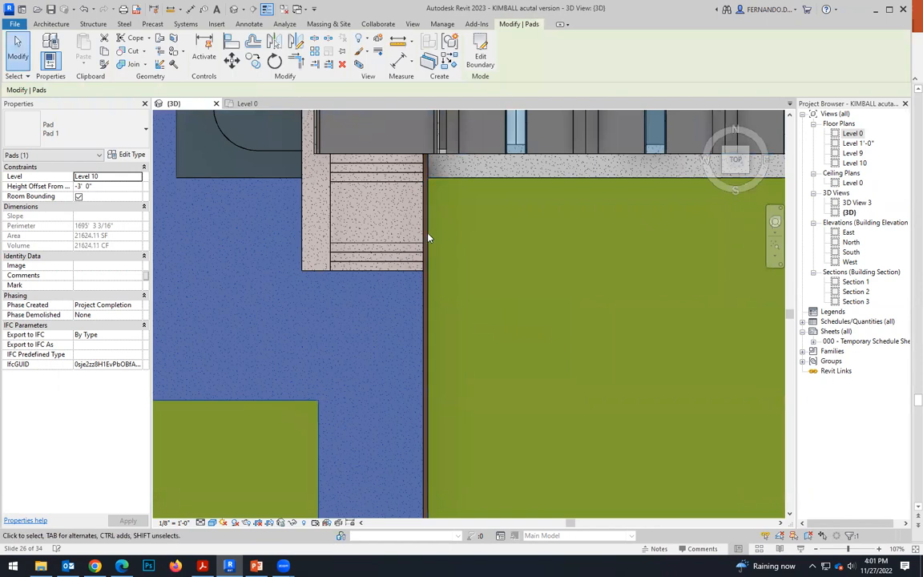
{"action": "scroll", "coordinate": [428, 232], "scroll_direction": "down", "scroll_amount": 2}
{"action": "scroll", "coordinate": [443, 334], "scroll_direction": "down", "scroll_amount": 2}
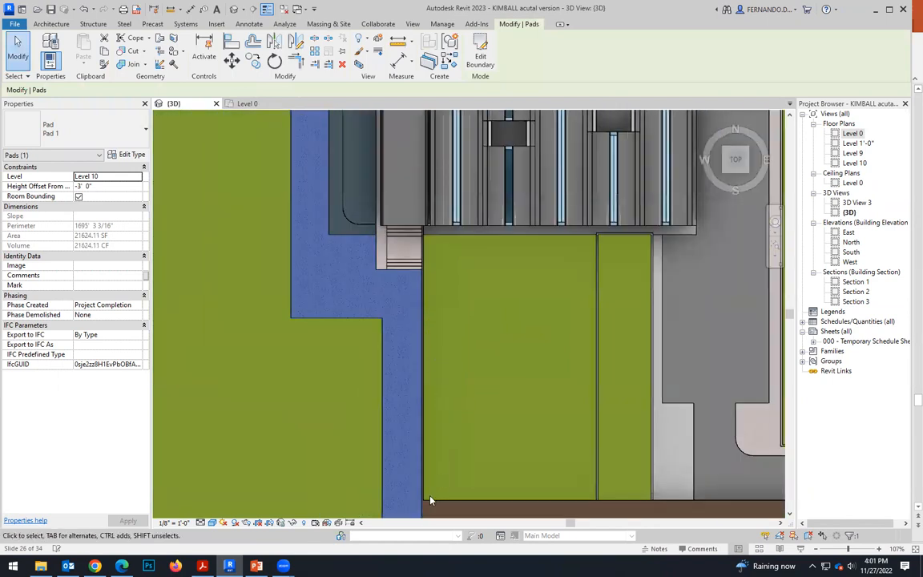
{"action": "scroll", "coordinate": [497, 297], "scroll_direction": "up", "scroll_amount": 1}
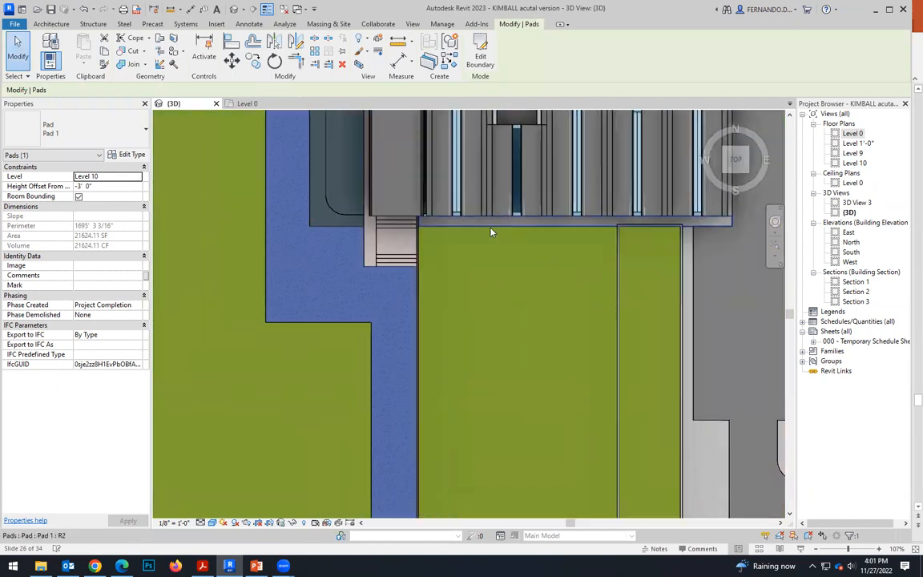
Select only the large lawn pad beside the walkway, filtering a window selection to exclude Topography.
{"action": "left_click", "coordinate": [385, 280]}
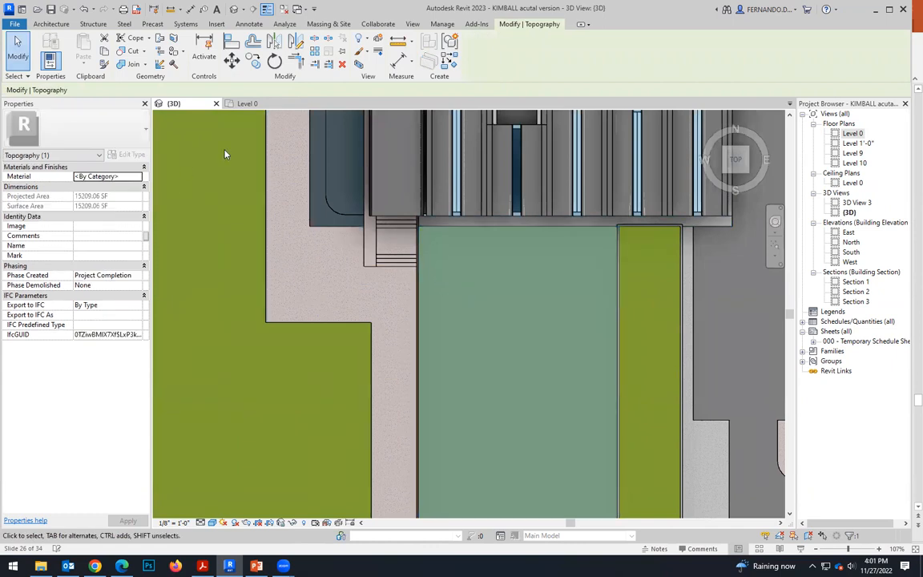
{"action": "scroll", "coordinate": [445, 276], "scroll_direction": "down", "scroll_amount": 2}
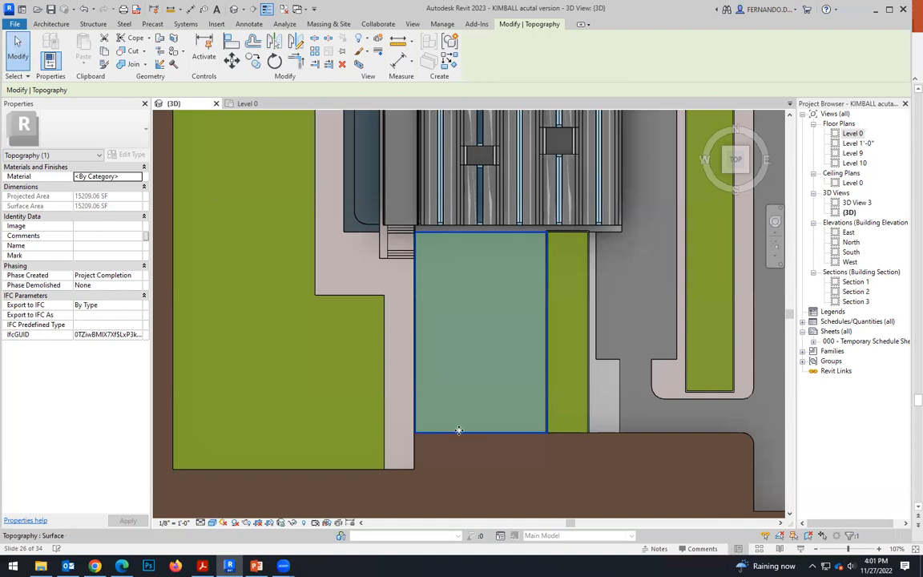
{"action": "left_click", "coordinate": [545, 417]}
{"action": "scroll", "coordinate": [517, 417], "scroll_direction": "down", "scroll_amount": 6}
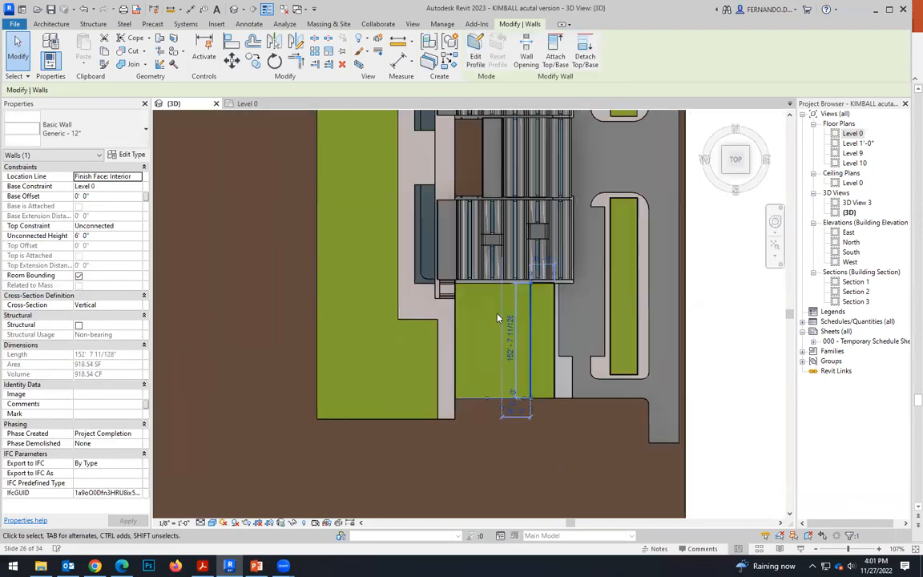
{"action": "left_click_drag", "start_coordinate": [506, 427], "coordinate": [493, 365]}
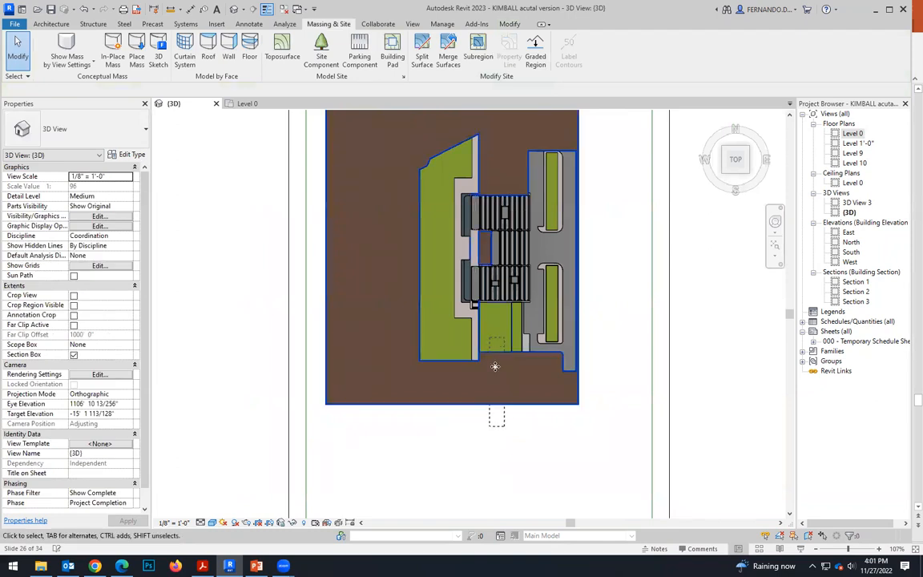
{"action": "left_click", "coordinate": [473, 55]}
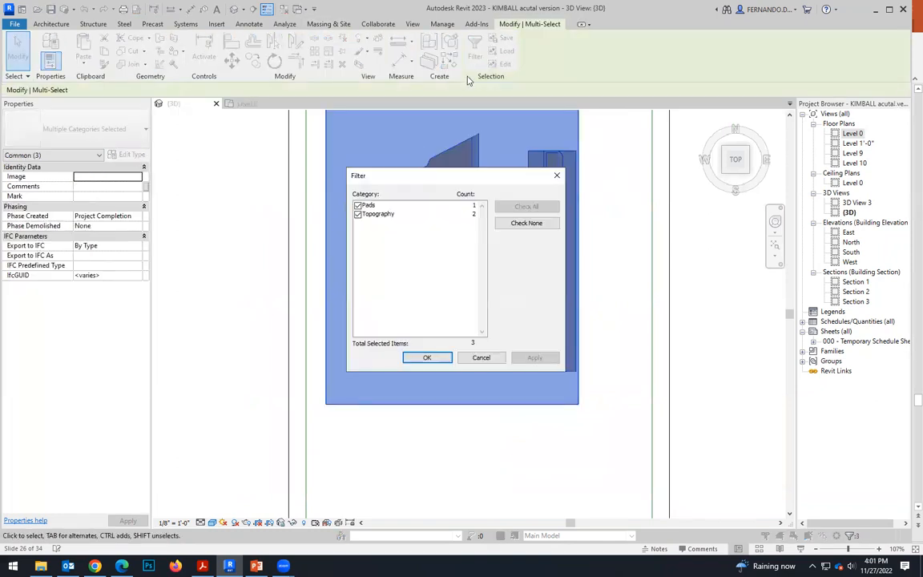
{"action": "left_click", "coordinate": [357, 214]}
{"action": "left_click", "coordinate": [535, 357]}
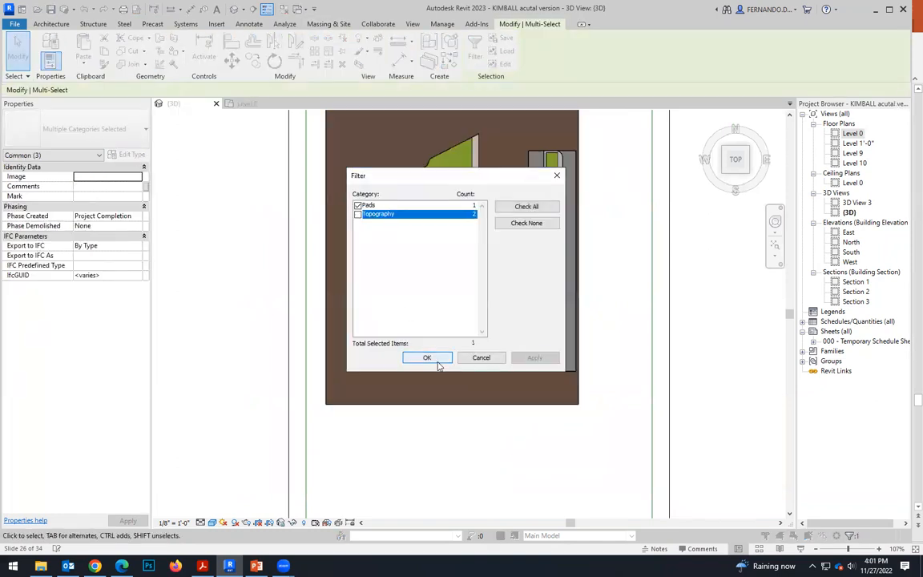
{"action": "left_click", "coordinate": [428, 357]}
Edit the lawn pad's boundary, moving its walkway-side edge inward to leave the pad about 92'-6" wide, and finish.
{"action": "scroll", "coordinate": [453, 289], "scroll_direction": "up", "scroll_amount": 5}
{"action": "scroll", "coordinate": [520, 313], "scroll_direction": "up", "scroll_amount": 2}
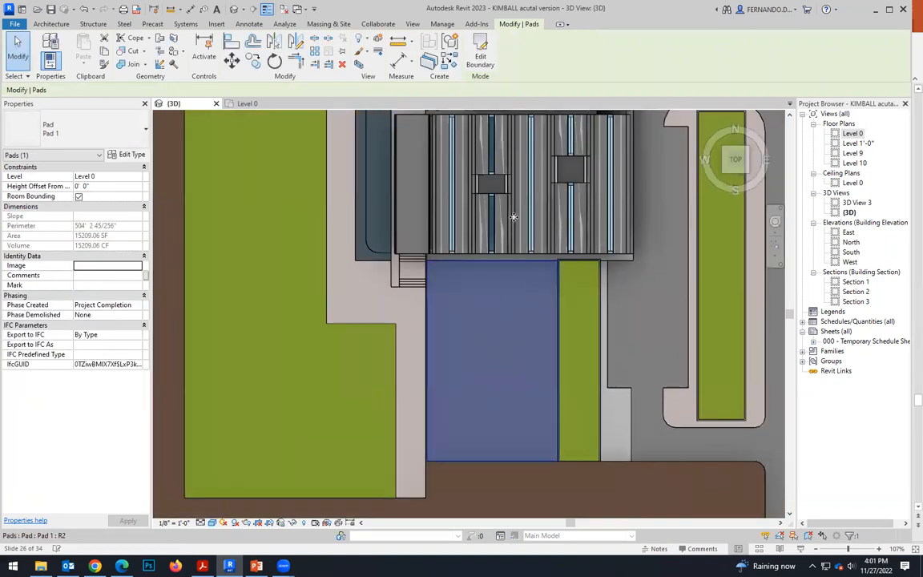
{"action": "left_click", "coordinate": [481, 64]}
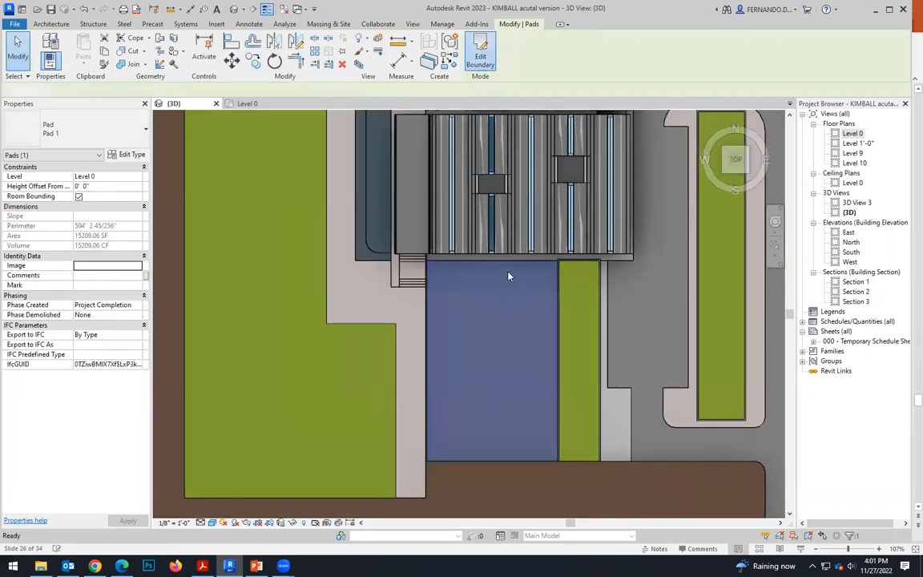
{"action": "scroll", "coordinate": [475, 296], "scroll_direction": "up", "scroll_amount": 4}
{"action": "left_click_drag", "start_coordinate": [392, 328], "coordinate": [410, 330]}
{"action": "scroll", "coordinate": [395, 245], "scroll_direction": "down", "scroll_amount": 3}
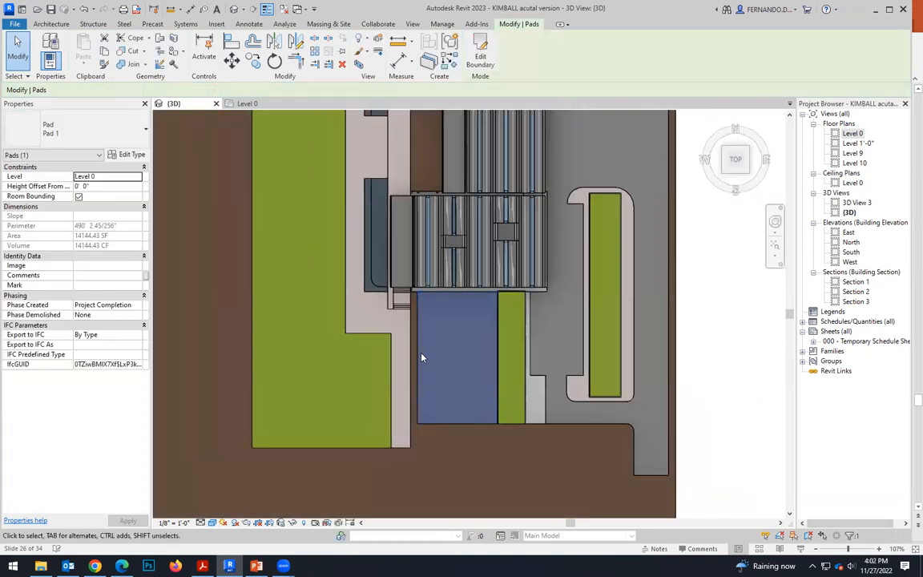
Reopen the lawn pad's boundary, move the walkway-side edge further inward to about 90'-6" wide, and finish the edit.
{"action": "scroll", "coordinate": [376, 303], "scroll_direction": "up", "scroll_amount": 3}
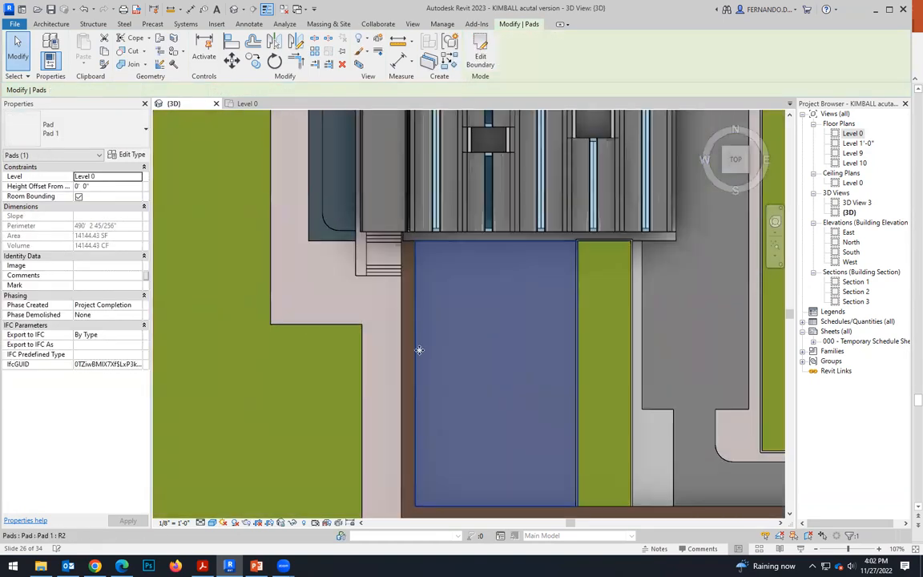
{"action": "scroll", "coordinate": [404, 294], "scroll_direction": "up", "scroll_amount": 1}
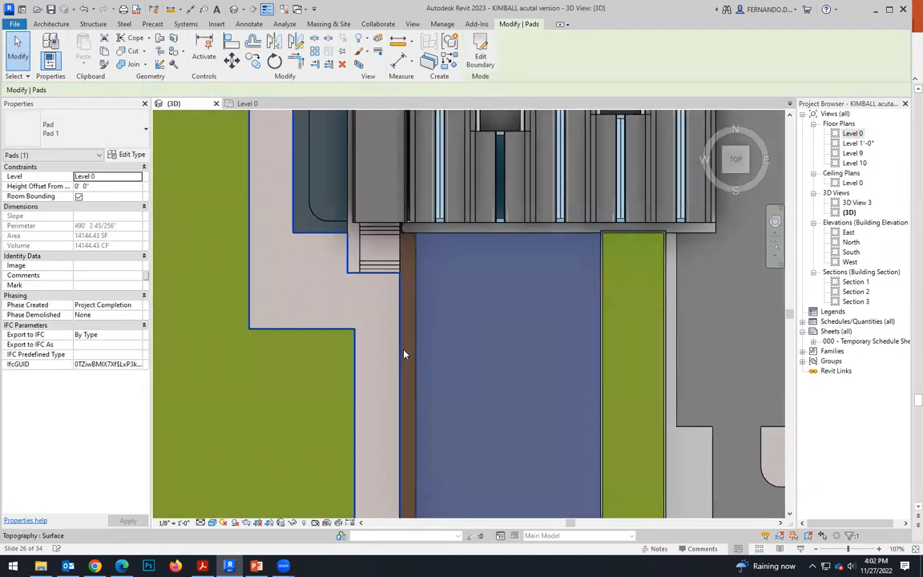
{"action": "scroll", "coordinate": [393, 359], "scroll_direction": "down", "scroll_amount": 2}
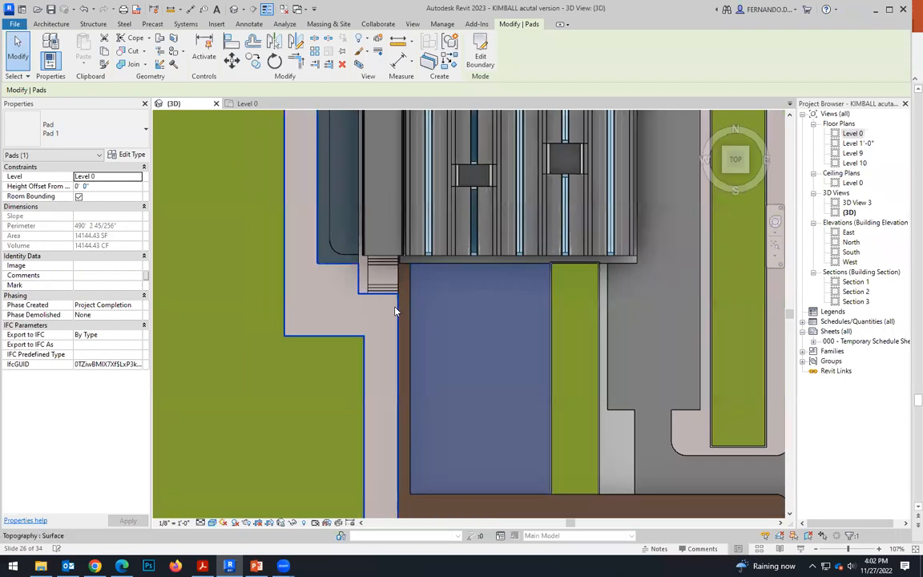
{"action": "double_click", "coordinate": [425, 335]}
{"action": "scroll", "coordinate": [422, 329], "scroll_direction": "up", "scroll_amount": 2}
{"action": "mouse_move", "coordinate": [401, 331]}
{"action": "left_mouse_down"}
{"action": "mouse_move", "coordinate": [414, 335]}
{"action": "mouse_move", "coordinate": [406, 331]}
{"action": "left_mouse_up"}
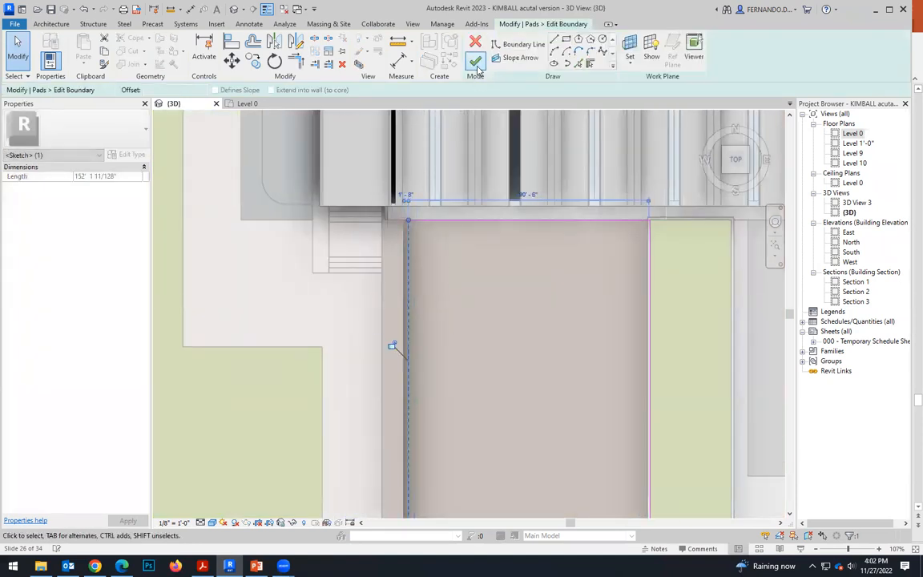
{"action": "left_click", "coordinate": [475, 61]}
{"action": "scroll", "coordinate": [411, 353], "scroll_direction": "down", "scroll_amount": 2}
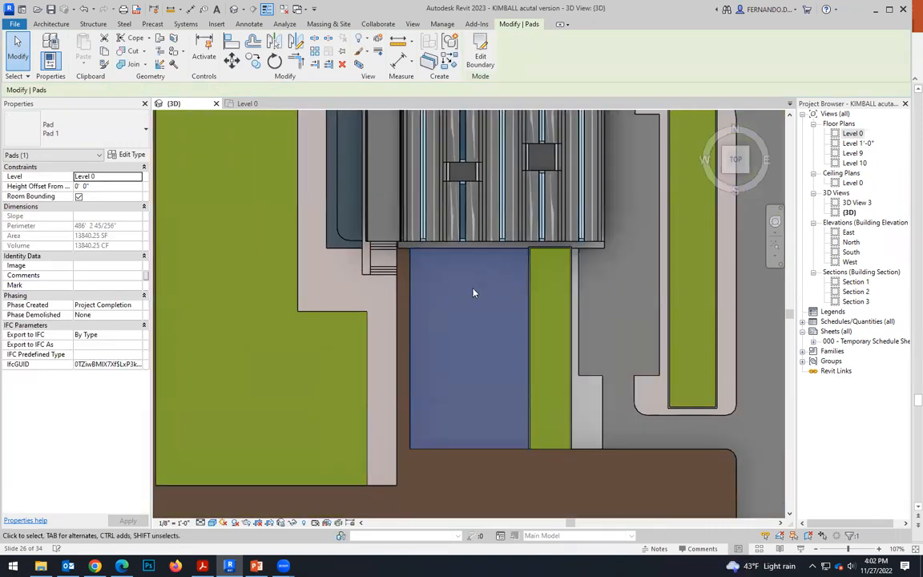
Examine the bare strip between the walkway and the lawn pad, and the matching area at the building's opposite end.
{"action": "scroll", "coordinate": [390, 311], "scroll_direction": "up", "scroll_amount": 2}
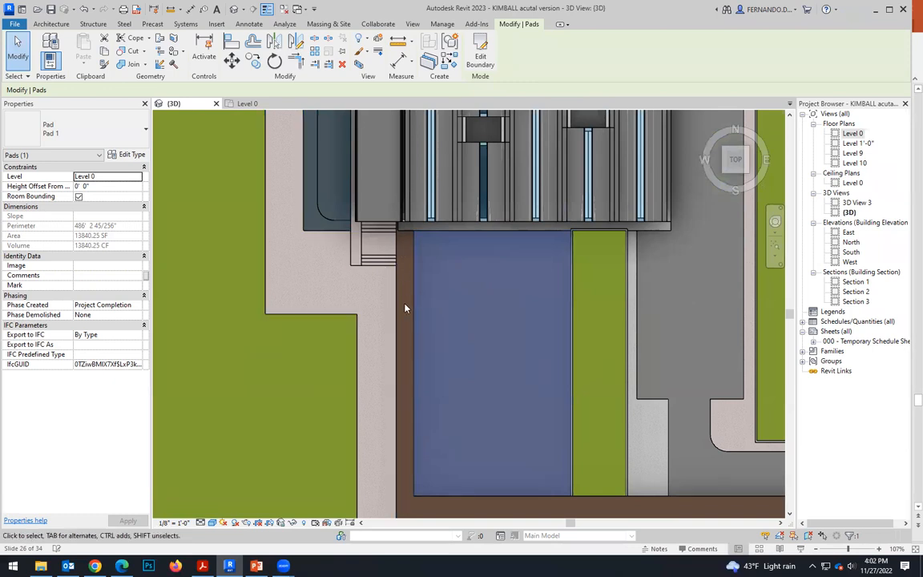
{"action": "scroll", "coordinate": [404, 312], "scroll_direction": "down", "scroll_amount": 2}
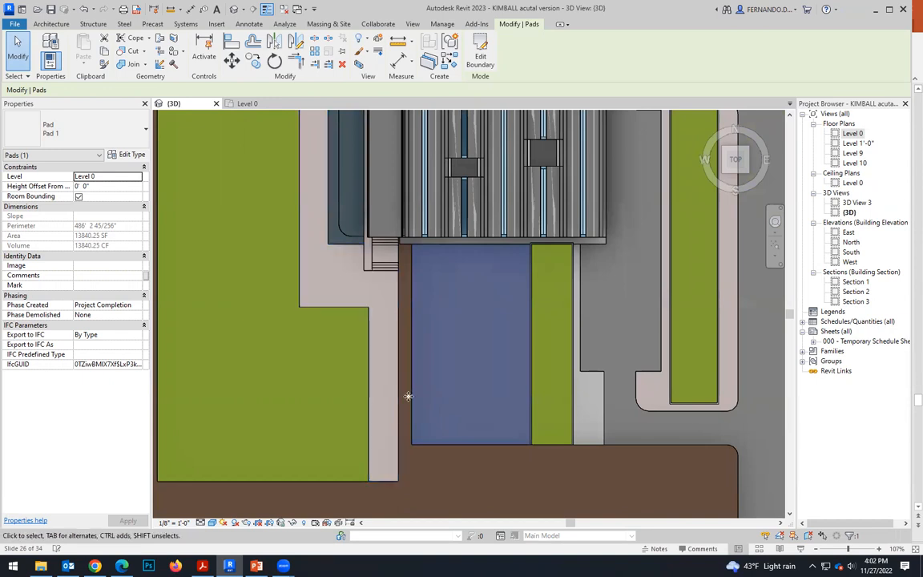
{"action": "scroll", "coordinate": [427, 377], "scroll_direction": "down", "scroll_amount": 3}
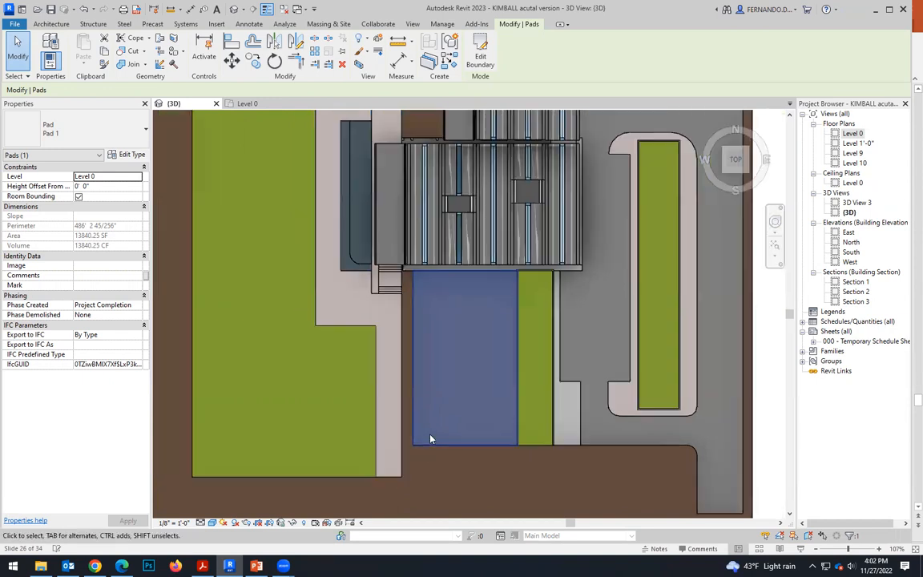
{"action": "scroll", "coordinate": [422, 190], "scroll_direction": "up", "scroll_amount": 5}
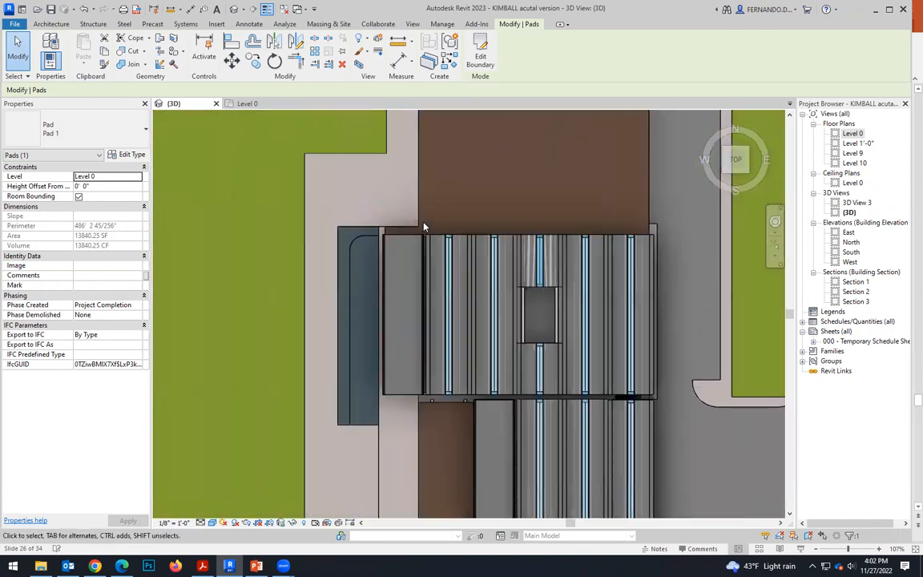
Examine the bare strip between the walkway and the selected lawn pad in the top view, comparing it with the rest of the site.
{"action": "scroll", "coordinate": [428, 176], "scroll_direction": "down", "scroll_amount": 5}
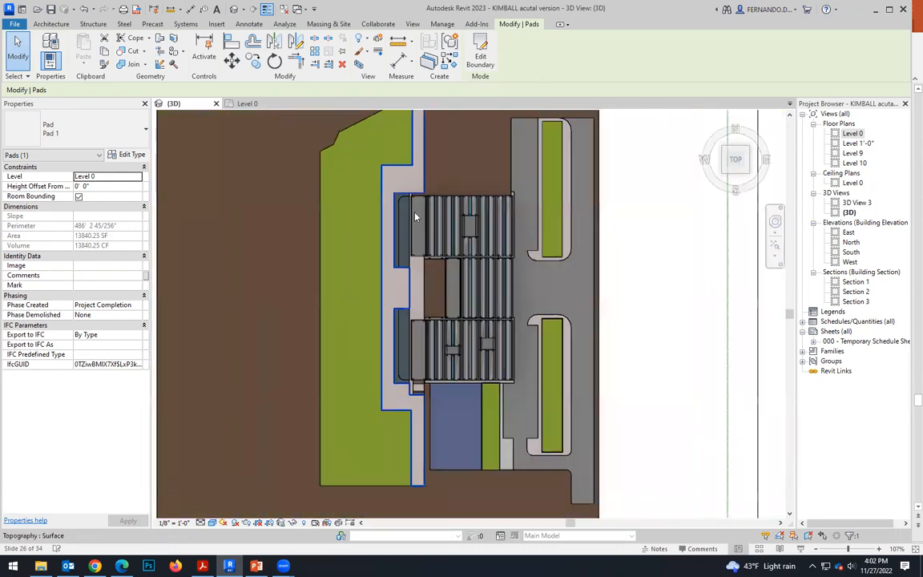
{"action": "scroll", "coordinate": [444, 348], "scroll_direction": "up", "scroll_amount": 4}
{"action": "scroll", "coordinate": [443, 348], "scroll_direction": "up", "scroll_amount": 1}
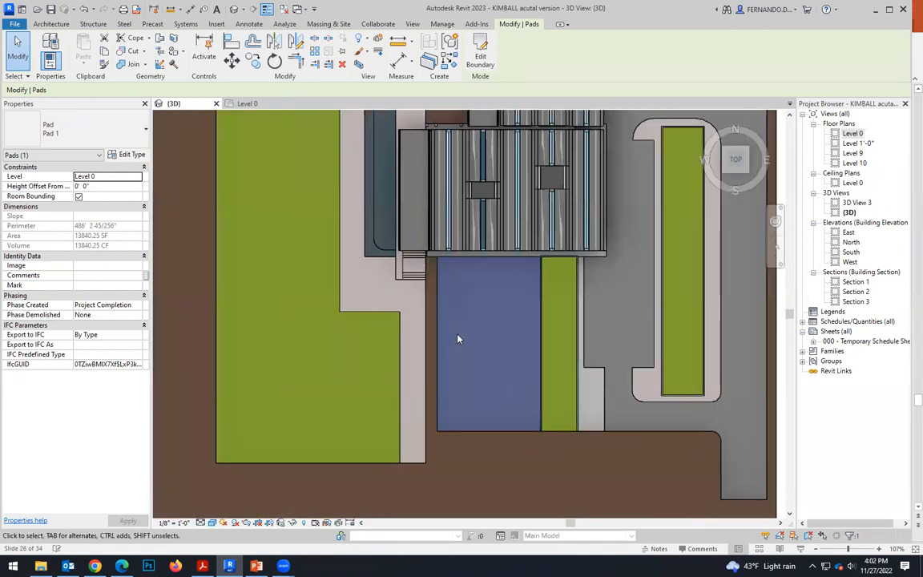
{"action": "scroll", "coordinate": [465, 329], "scroll_direction": "up", "scroll_amount": 1}
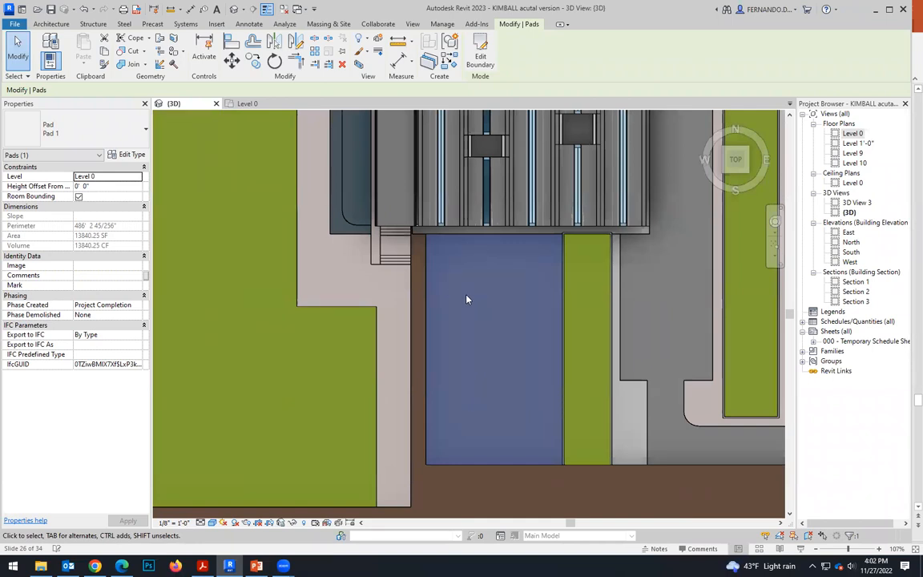
{"action": "scroll", "coordinate": [468, 300], "scroll_direction": "up", "scroll_amount": 2}
{"action": "scroll", "coordinate": [428, 408], "scroll_direction": "down", "scroll_amount": 1}
{"action": "scroll", "coordinate": [427, 407], "scroll_direction": "down", "scroll_amount": 1}
Inspect the raised brown strip beside the steps and along the selected lawn pad in 3D, from the building wall to its far end.
{"action": "middle_click_drag", "start_coordinate": [495, 439], "coordinate": [465, 429], "text": "shift"}
{"action": "scroll", "coordinate": [468, 425], "scroll_direction": "up", "scroll_amount": 2}
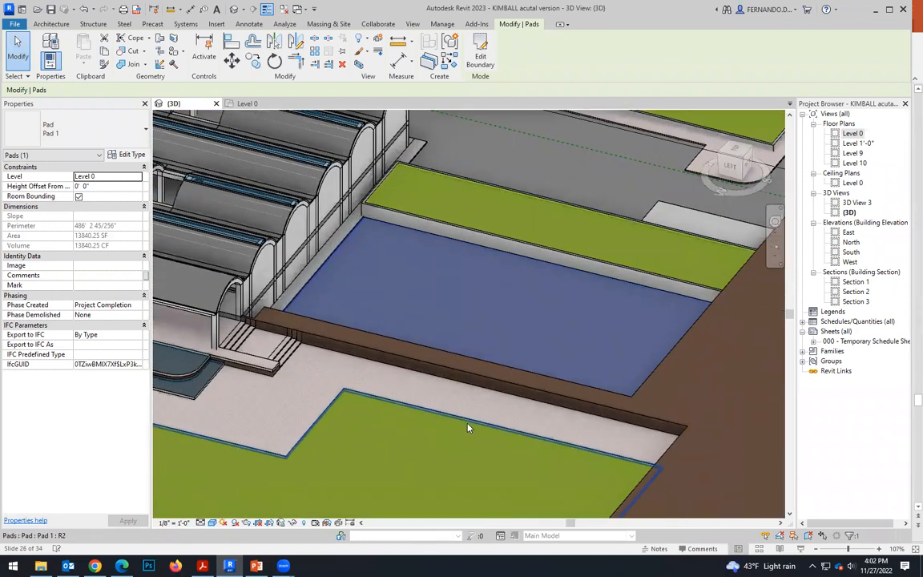
{"action": "scroll", "coordinate": [268, 358], "scroll_direction": "up", "scroll_amount": 4}
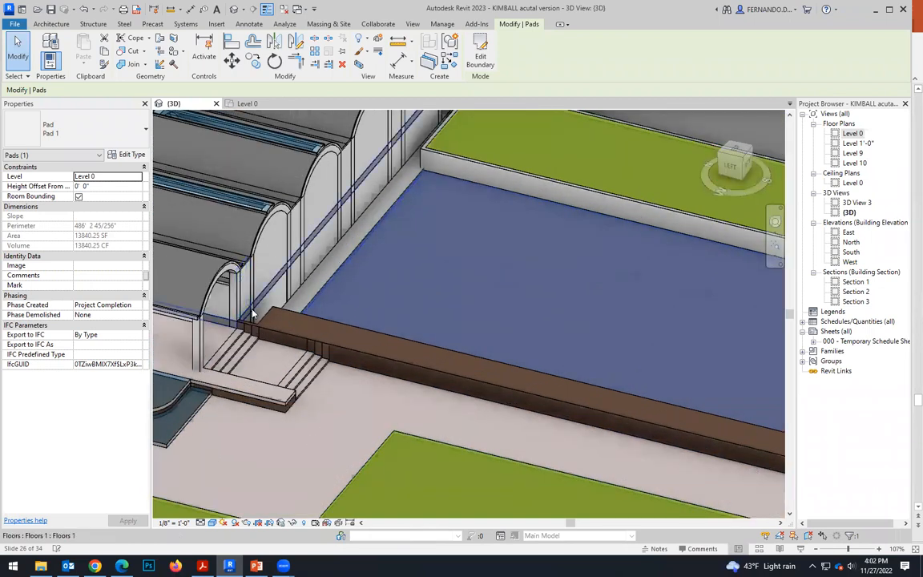
{"action": "scroll", "coordinate": [279, 393], "scroll_direction": "down", "scroll_amount": 4}
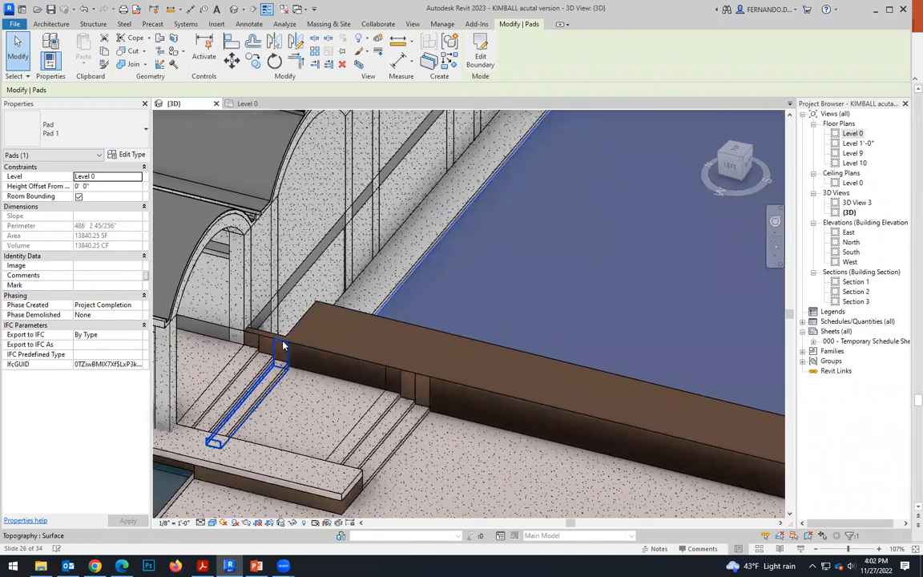
{"action": "scroll", "coordinate": [270, 347], "scroll_direction": "up", "scroll_amount": 4}
{"action": "scroll", "coordinate": [240, 337], "scroll_direction": "down", "scroll_amount": 2}
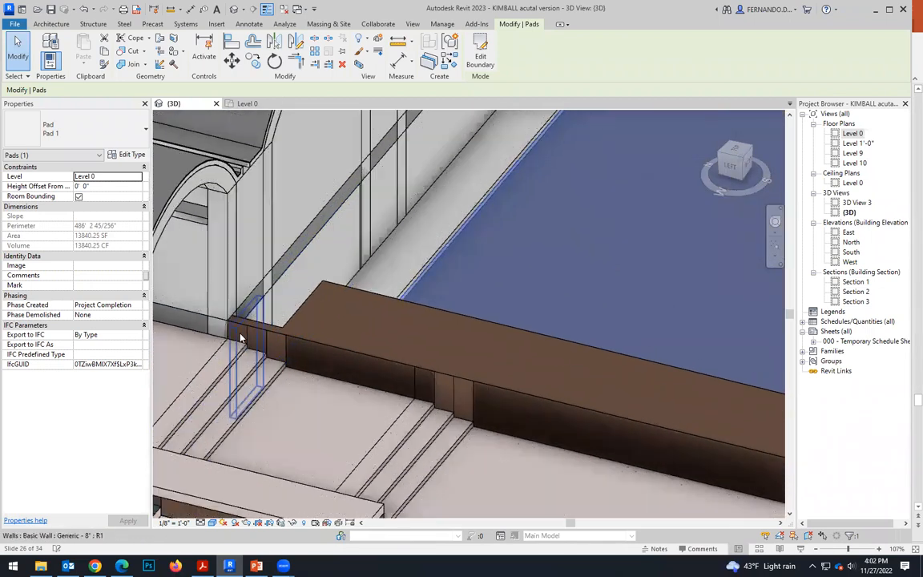
{"action": "scroll", "coordinate": [264, 330], "scroll_direction": "down", "scroll_amount": 3}
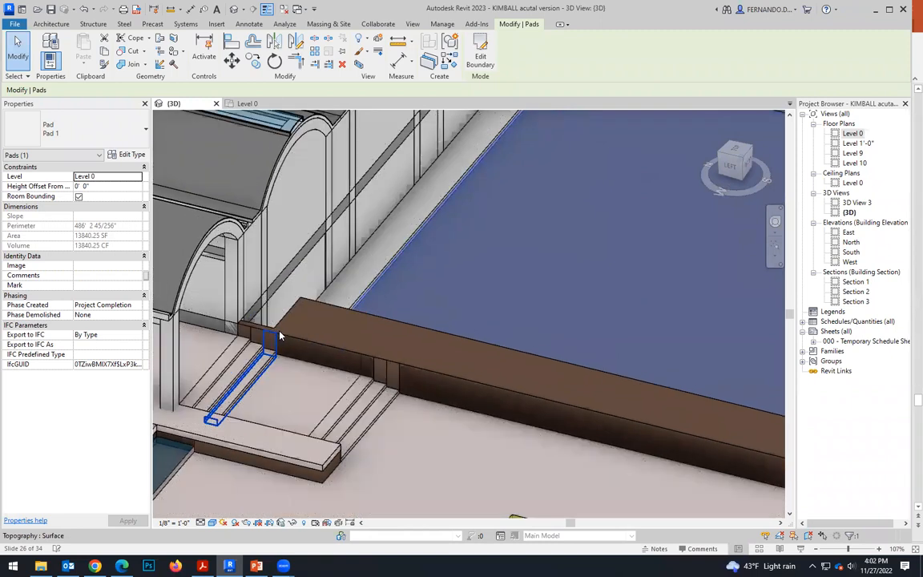
{"action": "scroll", "coordinate": [396, 352], "scroll_direction": "down", "scroll_amount": 2}
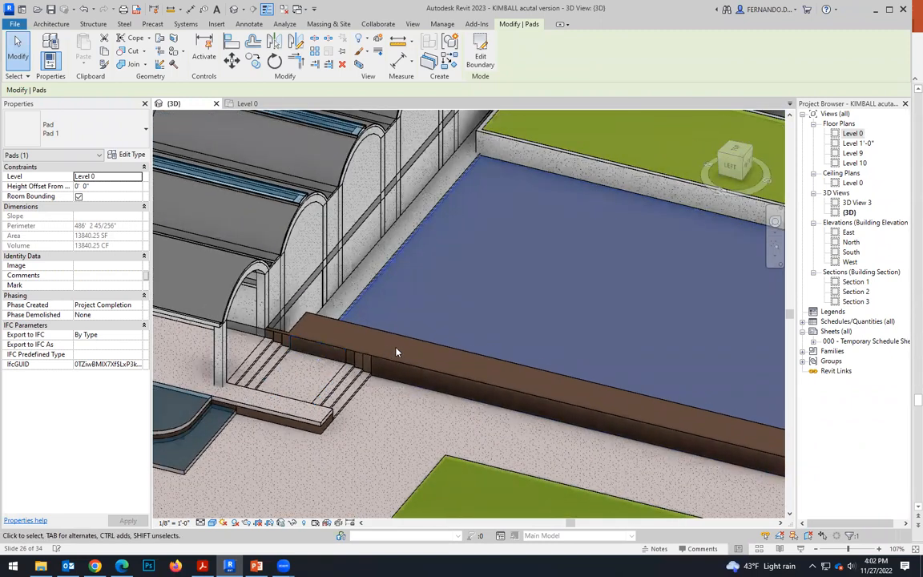
{"action": "middle_click_drag", "start_coordinate": [304, 328], "coordinate": [371, 350], "text": "shift"}
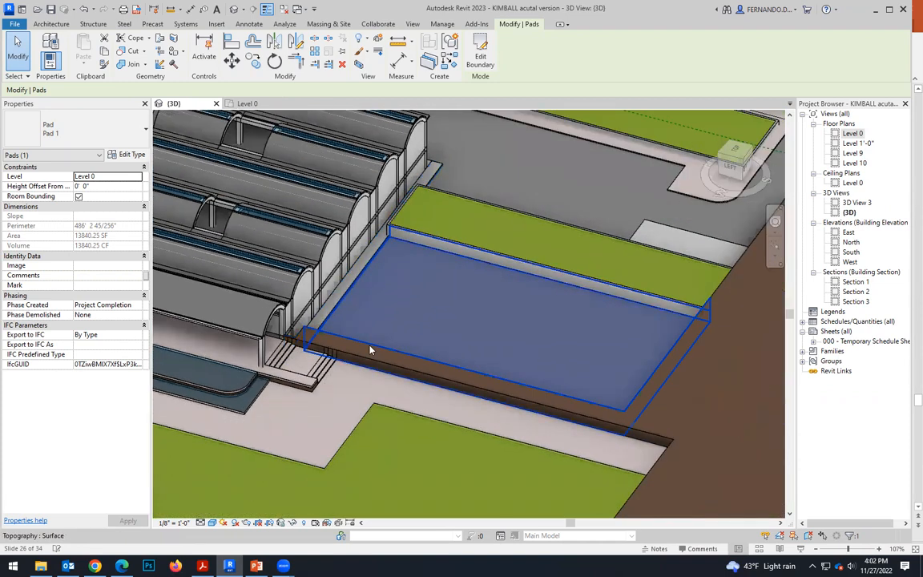
{"action": "scroll", "coordinate": [579, 415], "scroll_direction": "up", "scroll_amount": 3}
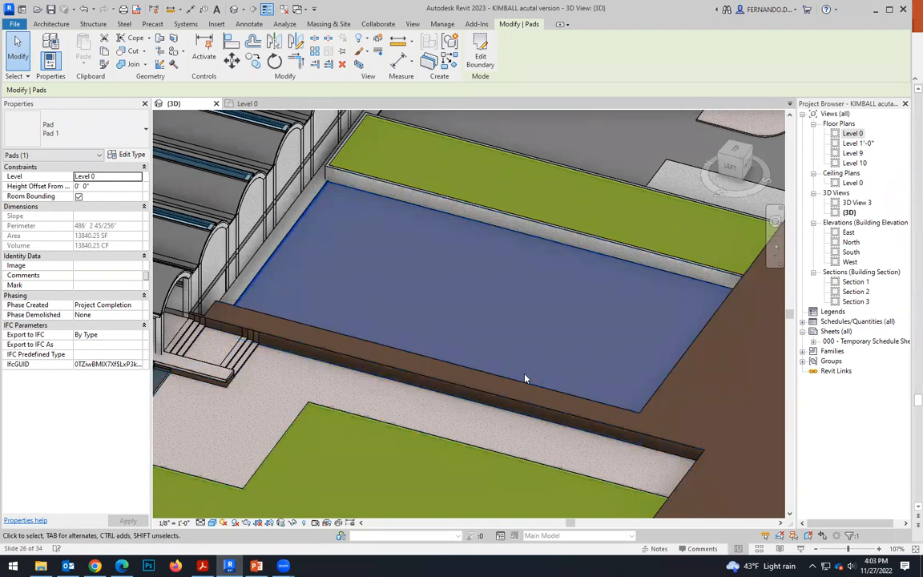
{"action": "scroll", "coordinate": [532, 395], "scroll_direction": "up", "scroll_amount": 1}
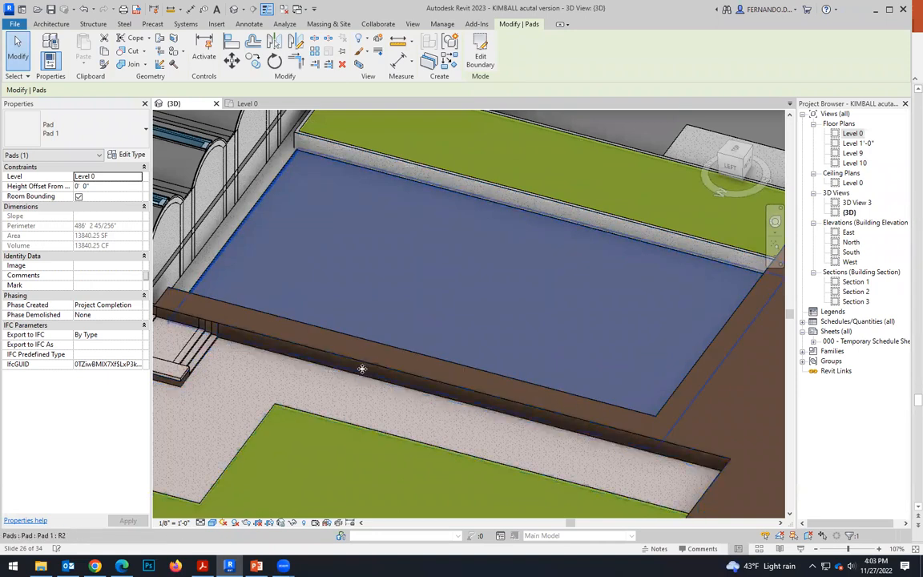
{"action": "scroll", "coordinate": [435, 406], "scroll_direction": "down", "scroll_amount": 1}
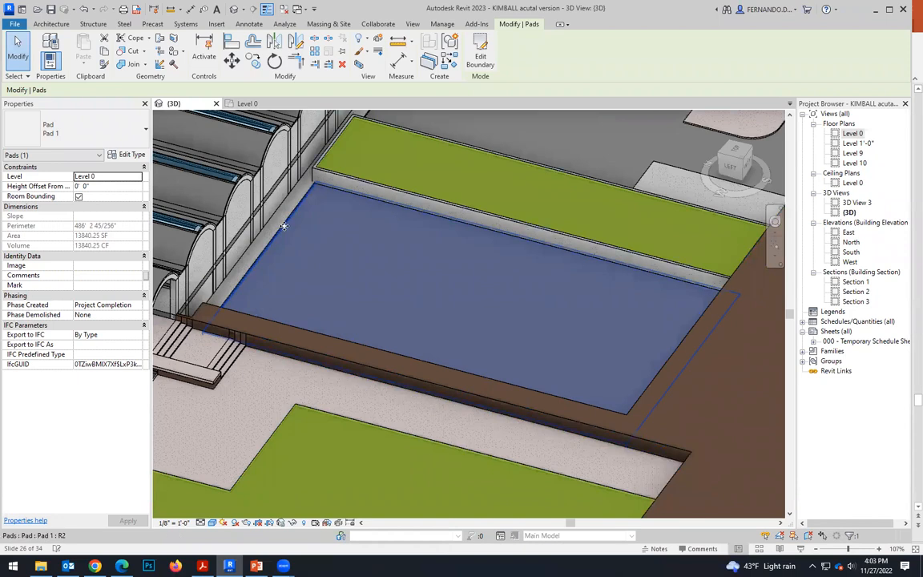
Start a new building pad sketch in the top view with straight boundary lines, for the brown strip between the lawn pad and walkway.
{"action": "left_click", "coordinate": [732, 155]}
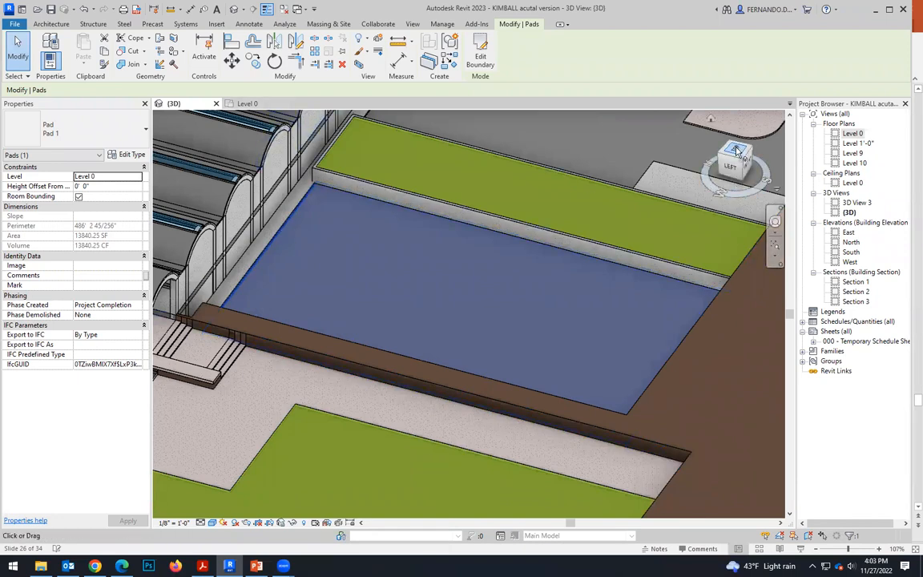
{"action": "scroll", "coordinate": [384, 484], "scroll_direction": "up", "scroll_amount": 2}
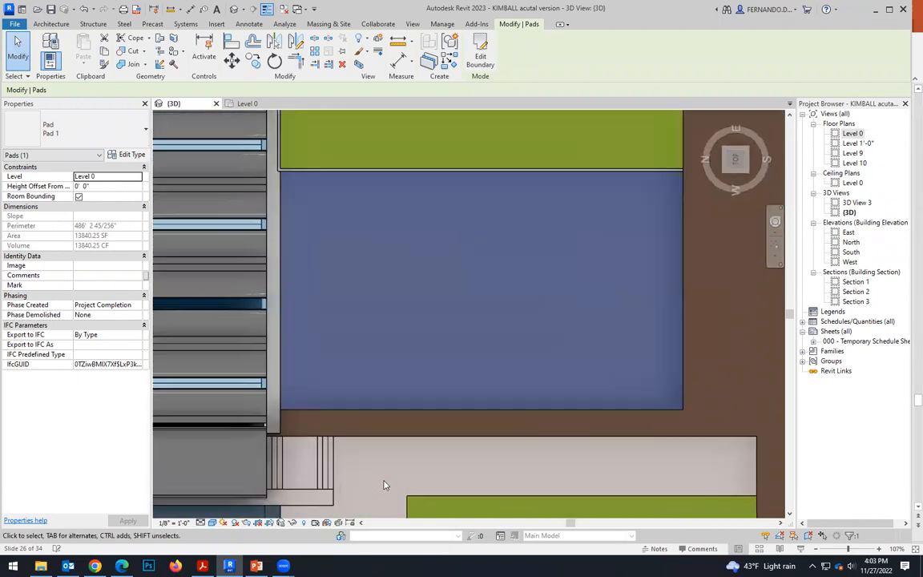
{"action": "scroll", "coordinate": [297, 387], "scroll_direction": "down", "scroll_amount": 1}
{"action": "scroll", "coordinate": [269, 430], "scroll_direction": "up", "scroll_amount": 2}
{"action": "scroll", "coordinate": [268, 433], "scroll_direction": "up", "scroll_amount": 1}
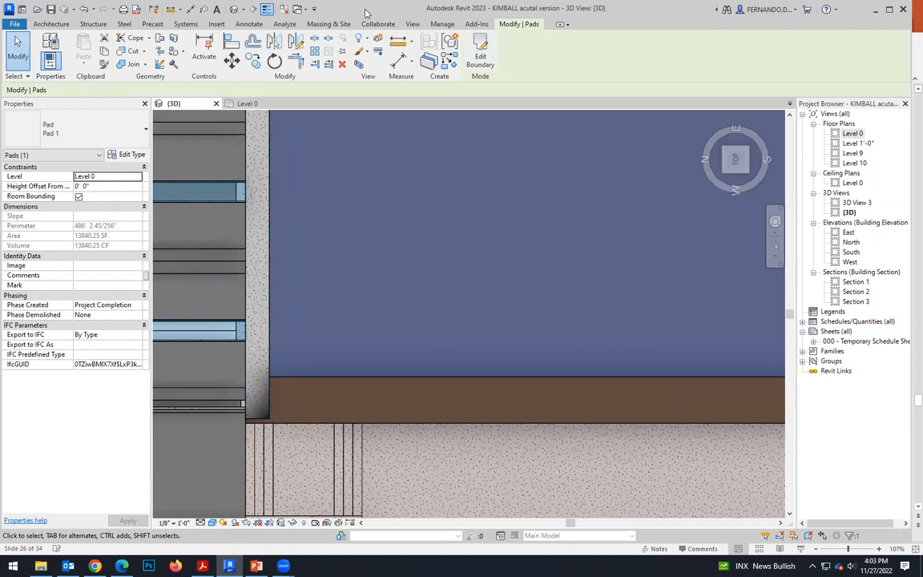
{"action": "left_click", "coordinate": [328, 23]}
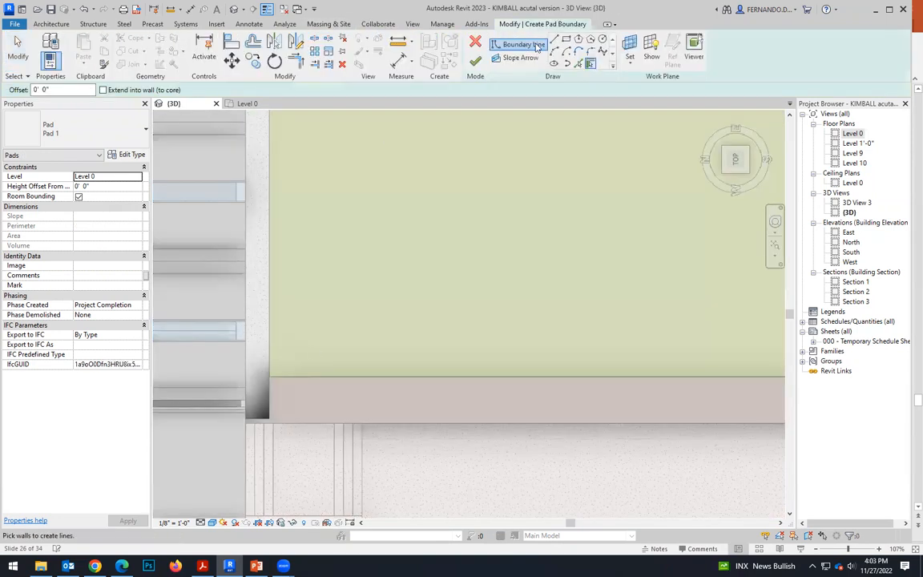
{"action": "left_click", "coordinate": [555, 39]}
{"action": "scroll", "coordinate": [267, 434], "scroll_direction": "up", "scroll_amount": 4}
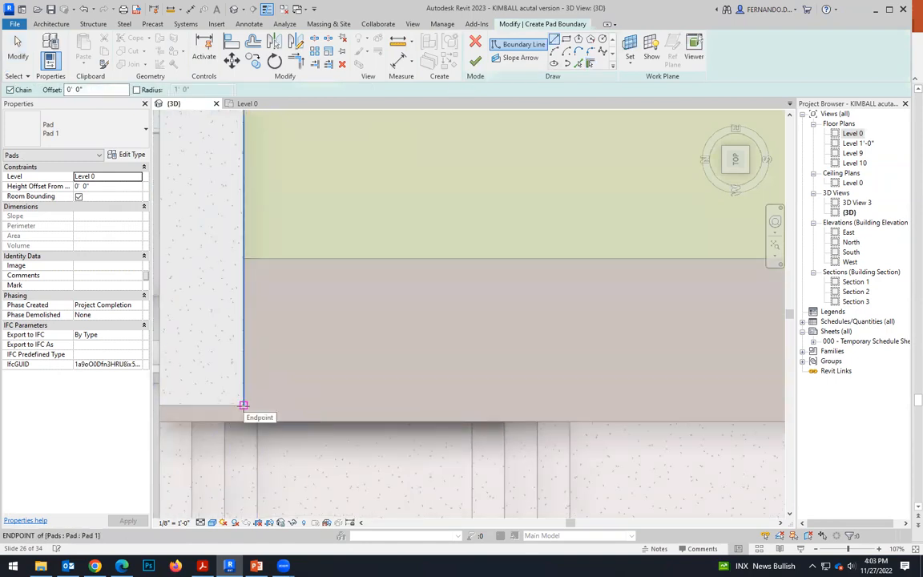
{"action": "left_click", "coordinate": [244, 406]}
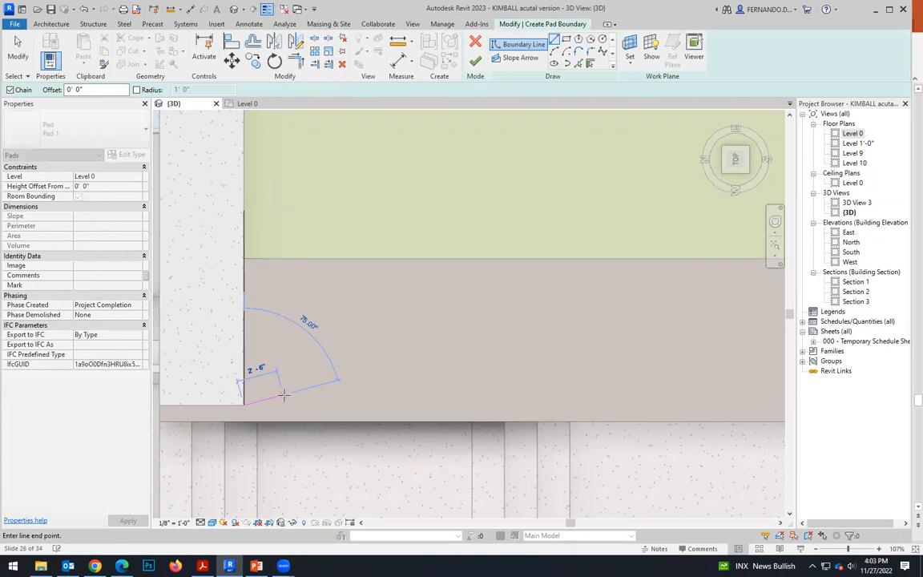
{"action": "key", "text": "Escape"}
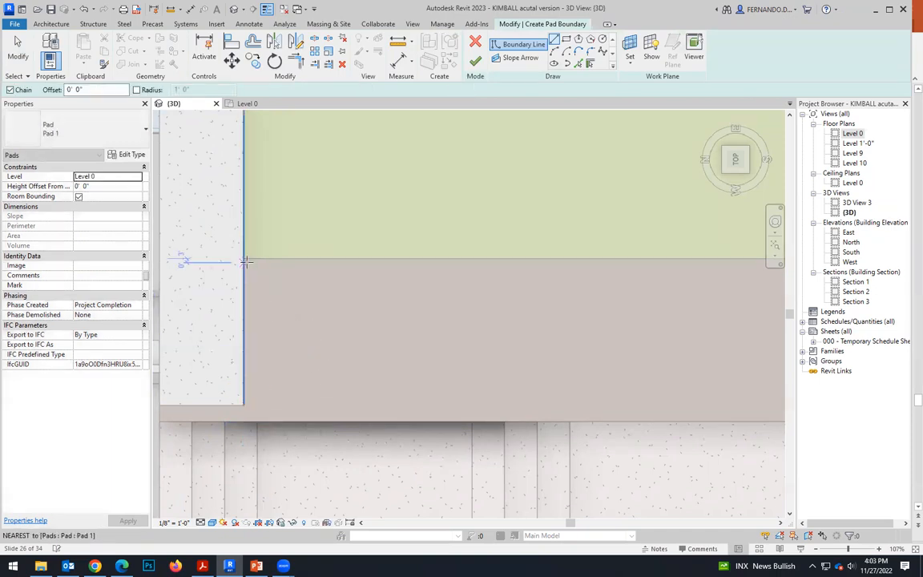
Draw a boundary line about 123'-6" long beside the lawn pad's edge, then a short end line about 7'-6" long toward the walkway.
{"action": "left_click", "coordinate": [243, 259]}
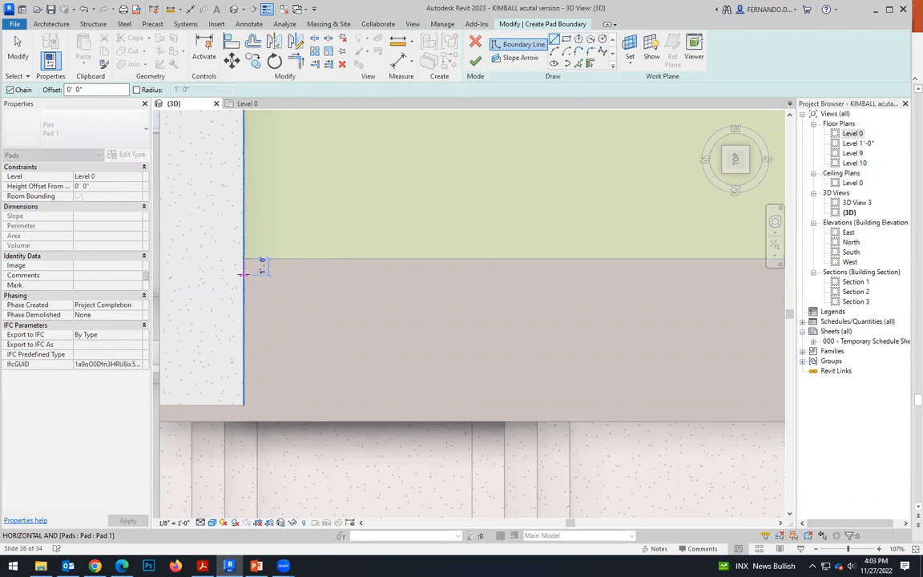
{"action": "scroll", "coordinate": [270, 323], "scroll_direction": "down", "scroll_amount": 4}
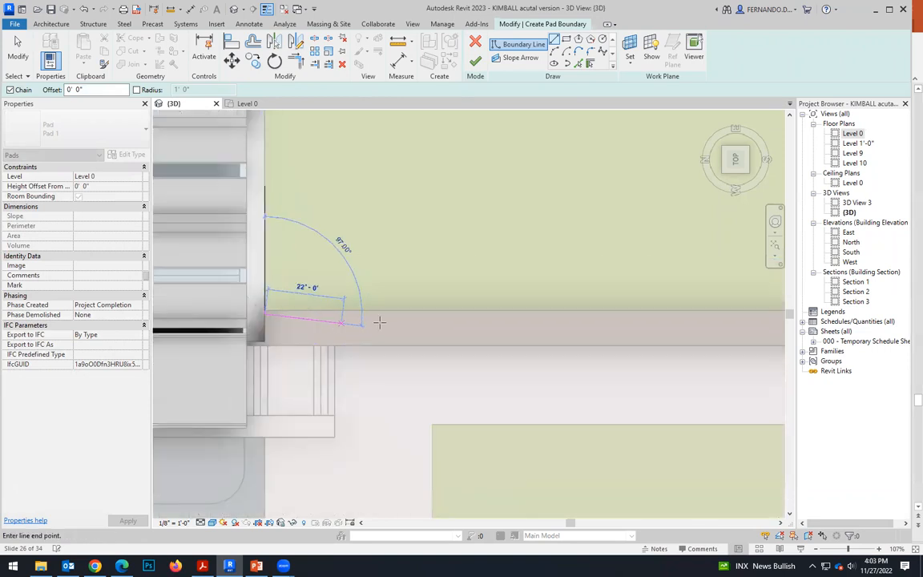
{"action": "scroll", "coordinate": [573, 320], "scroll_direction": "up", "scroll_amount": 2}
{"action": "scroll", "coordinate": [594, 318], "scroll_direction": "up", "scroll_amount": 1}
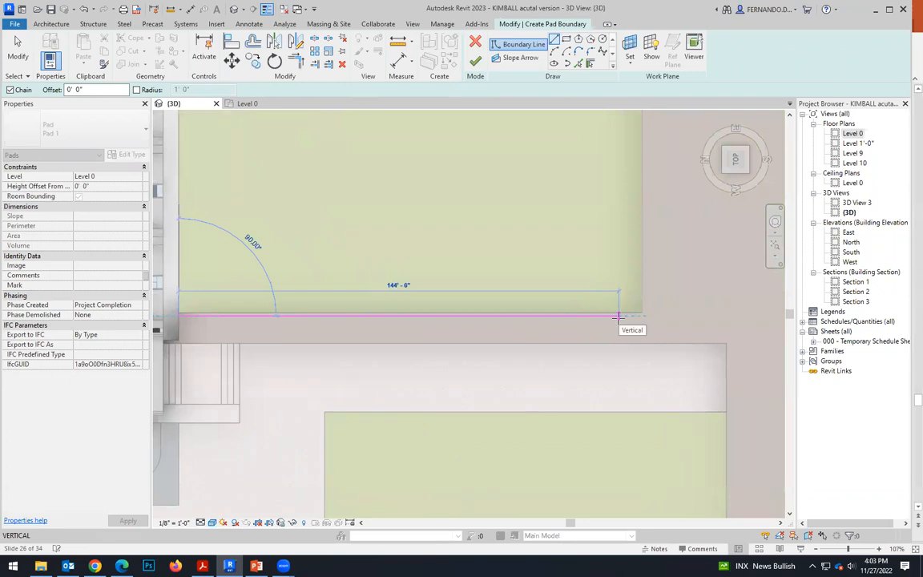
{"action": "left_click", "coordinate": [555, 315]}
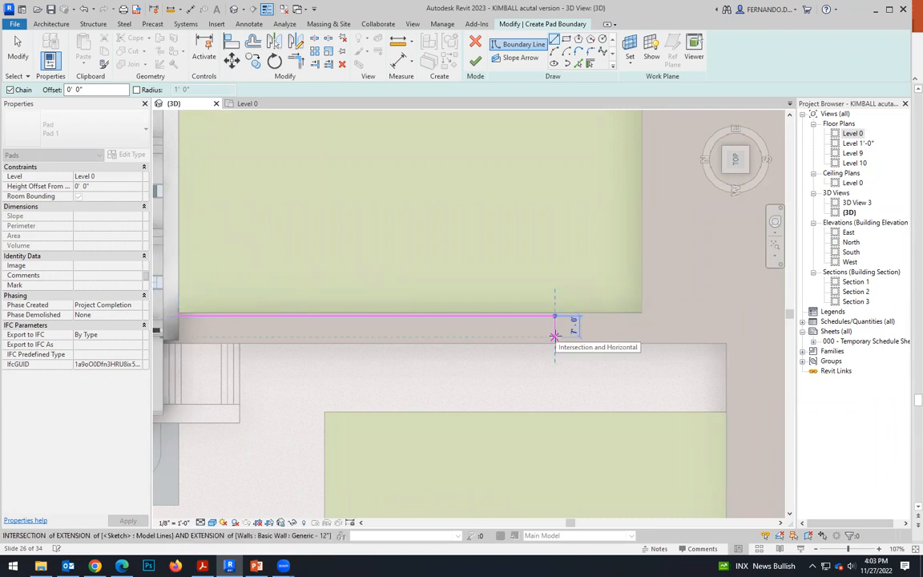
{"action": "left_click", "coordinate": [555, 336]}
{"action": "scroll", "coordinate": [607, 344], "scroll_direction": "down", "scroll_amount": 2}
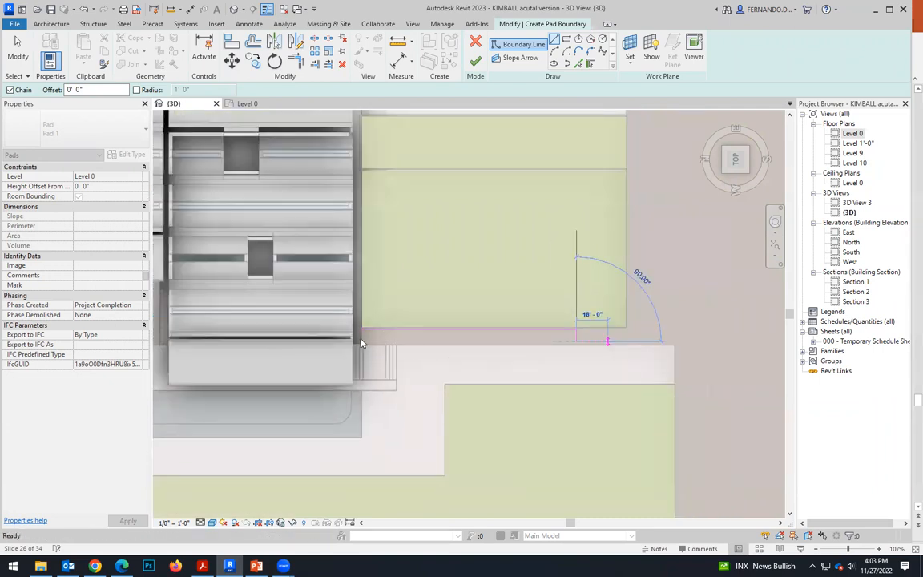
Draw the strip's walkway-side boundary line from the building wall's corner, about 76'-6" long and parallel to the lawn-side line.
{"action": "scroll", "coordinate": [363, 343], "scroll_direction": "up", "scroll_amount": 1}
{"action": "middle_click_drag", "start_coordinate": [366, 340], "coordinate": [413, 344]}
{"action": "scroll", "coordinate": [414, 344], "scroll_direction": "up", "scroll_amount": 3}
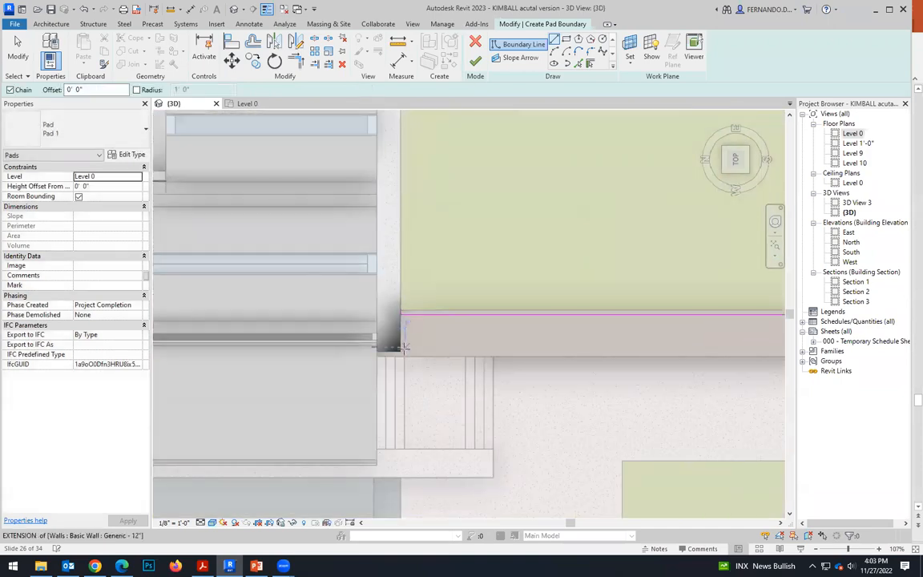
{"action": "left_click", "coordinate": [401, 351]}
{"action": "scroll", "coordinate": [481, 345], "scroll_direction": "down", "scroll_amount": 2}
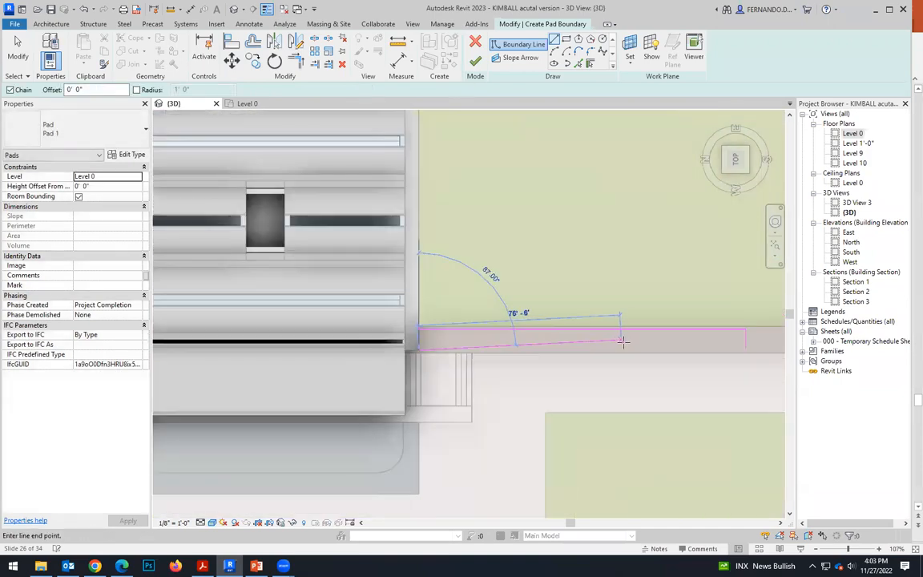
{"action": "left_click", "coordinate": [626, 349]}
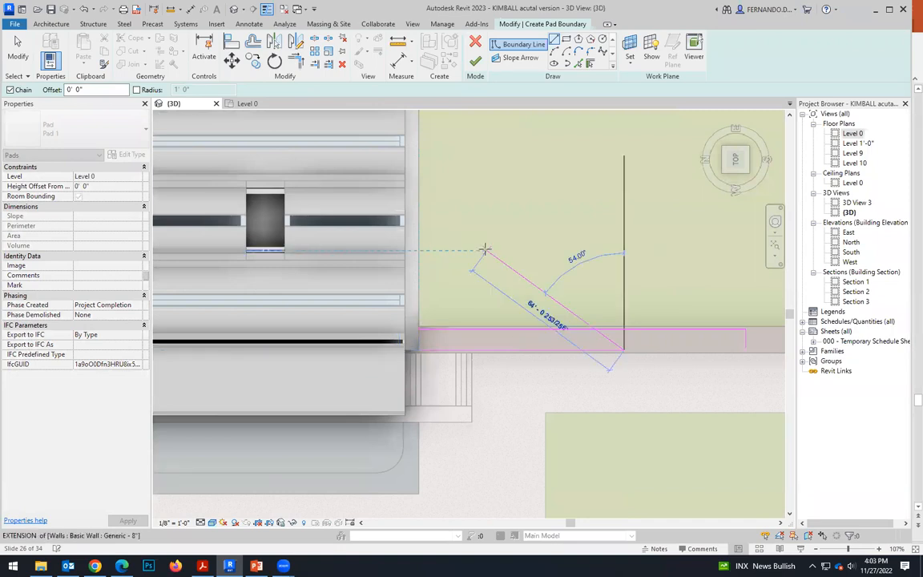
{"action": "key", "text": "Escape"}
Trim and extend the strip's boundary lines to meet at the corners, forming one closed rectangle.
{"action": "scroll", "coordinate": [436, 313], "scroll_direction": "up", "scroll_amount": 3}
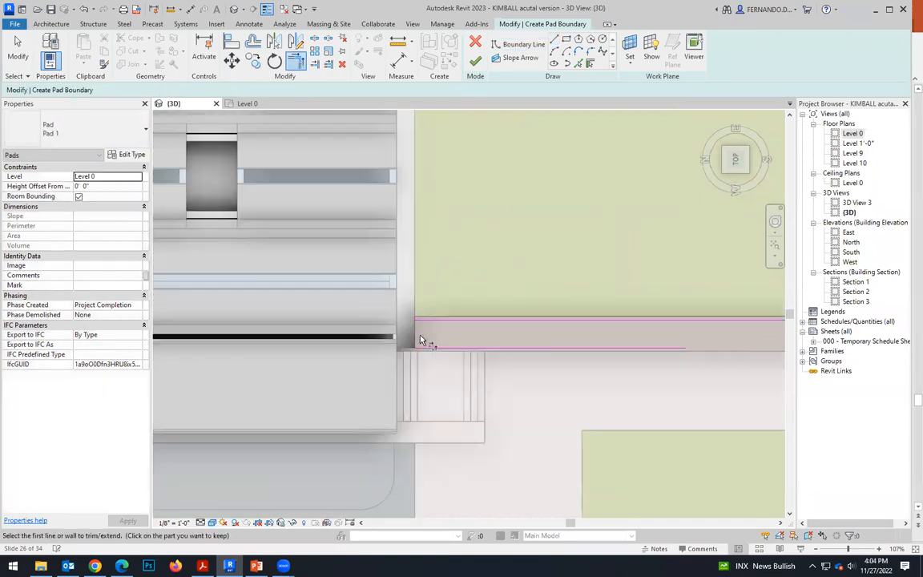
{"action": "scroll", "coordinate": [410, 308], "scroll_direction": "up", "scroll_amount": 2}
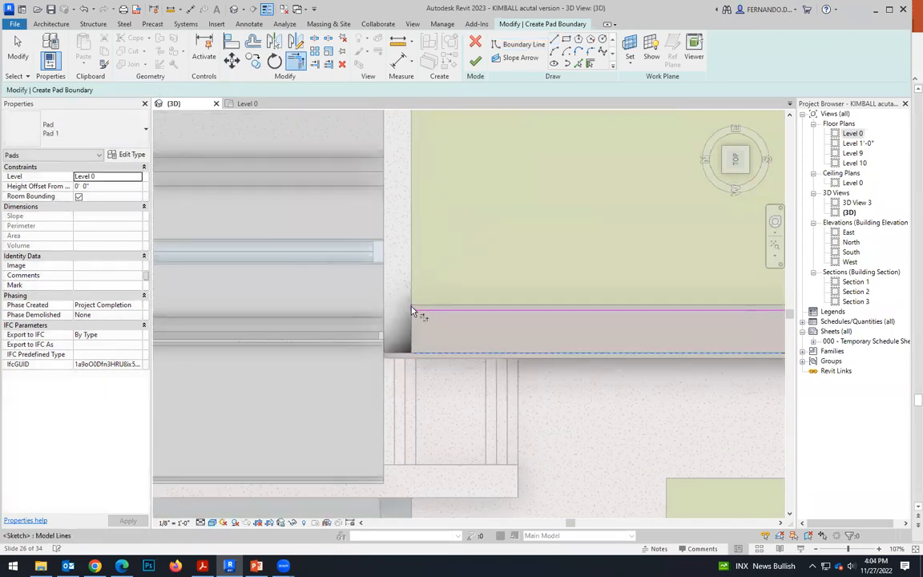
{"action": "key", "text": "t"}
{"action": "key", "text": "r"}
{"action": "scroll", "coordinate": [324, 347], "scroll_direction": "down", "scroll_amount": 4}
{"action": "scroll", "coordinate": [616, 357], "scroll_direction": "up", "scroll_amount": 1}
{"action": "left_click", "coordinate": [632, 345]}
{"action": "left_click", "coordinate": [491, 356]}
{"action": "scroll", "coordinate": [401, 338], "scroll_direction": "down", "scroll_amount": 1}
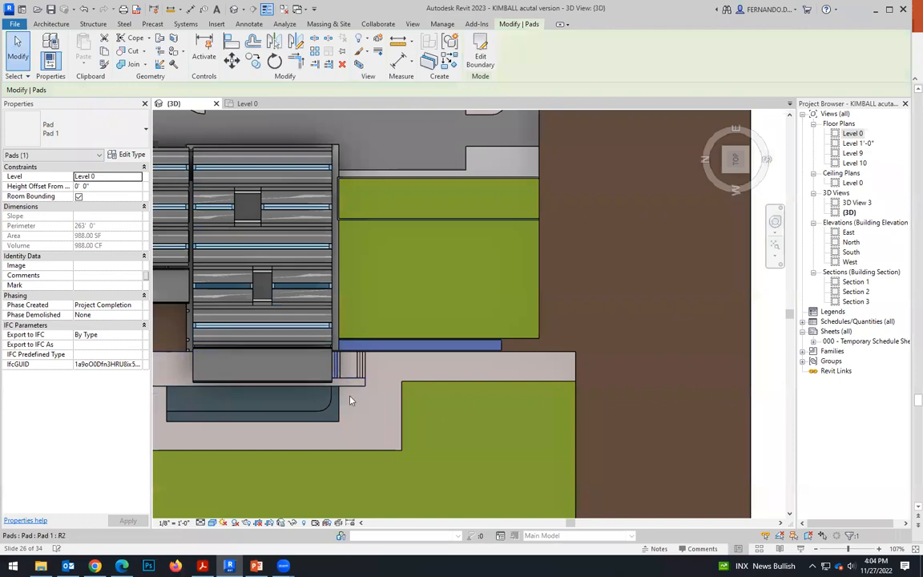
Finish the strip pad and inspect it beside the lawn and walkway, in 3D and from the top.
{"action": "mouse_move", "coordinate": [314, 356]}
{"action": "middle_mouse_down", "text": "shift"}
{"action": "mouse_move", "coordinate": [319, 307]}
{"action": "mouse_move", "coordinate": [437, 375]}
{"action": "mouse_move", "coordinate": [422, 359]}
{"action": "mouse_move", "coordinate": [429, 365]}
{"action": "mouse_move", "coordinate": [392, 371]}
{"action": "mouse_move", "coordinate": [331, 367]}
{"action": "mouse_move", "coordinate": [392, 355]}
{"action": "mouse_move", "coordinate": [384, 358]}
{"action": "mouse_move", "coordinate": [354, 303]}
{"action": "mouse_move", "coordinate": [365, 344]}
{"action": "mouse_move", "coordinate": [424, 359]}
{"action": "mouse_move", "coordinate": [418, 311]}
{"action": "mouse_move", "coordinate": [456, 332]}
{"action": "mouse_move", "coordinate": [505, 425]}
{"action": "mouse_move", "coordinate": [458, 416]}
{"action": "mouse_move", "coordinate": [512, 441]}
{"action": "middle_mouse_up", "text": "shift"}
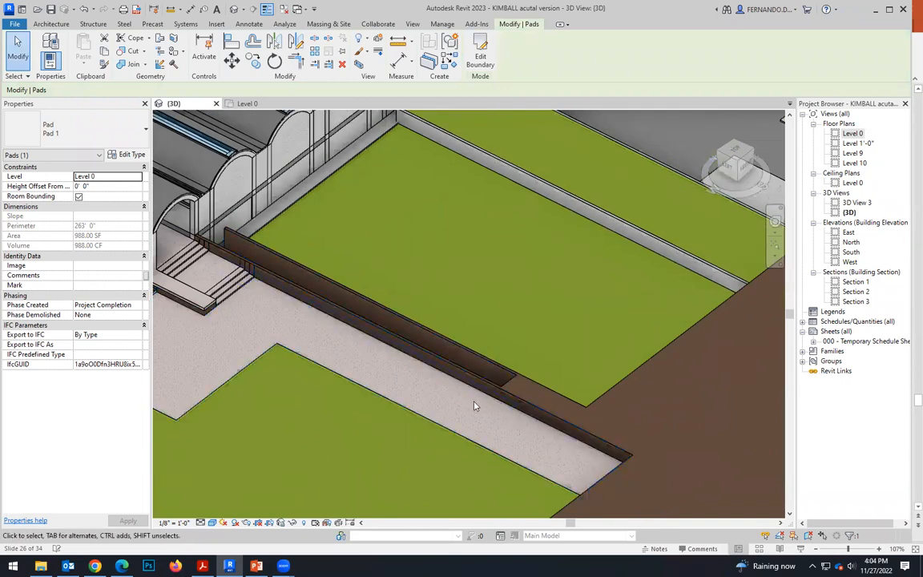
{"action": "scroll", "coordinate": [510, 393], "scroll_direction": "up", "scroll_amount": 2}
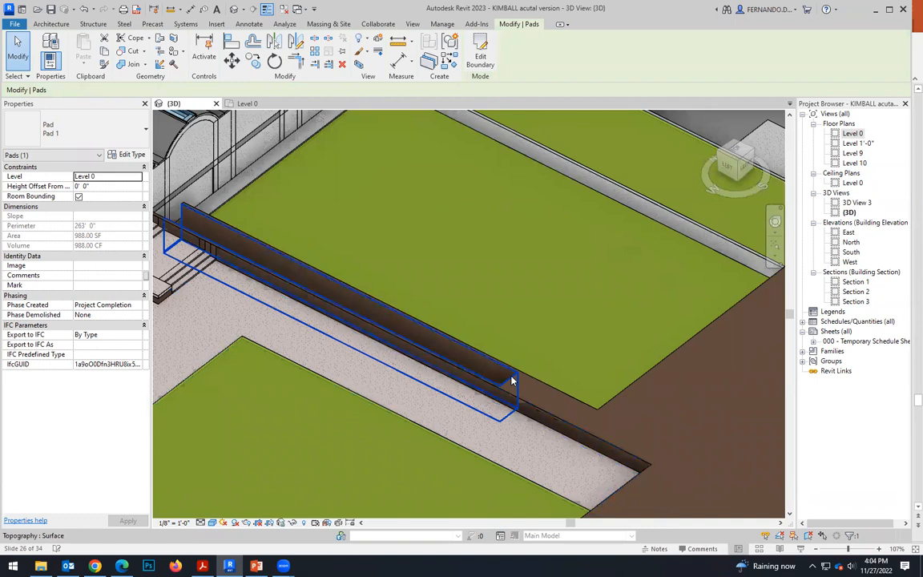
{"action": "scroll", "coordinate": [528, 379], "scroll_direction": "down", "scroll_amount": 1}
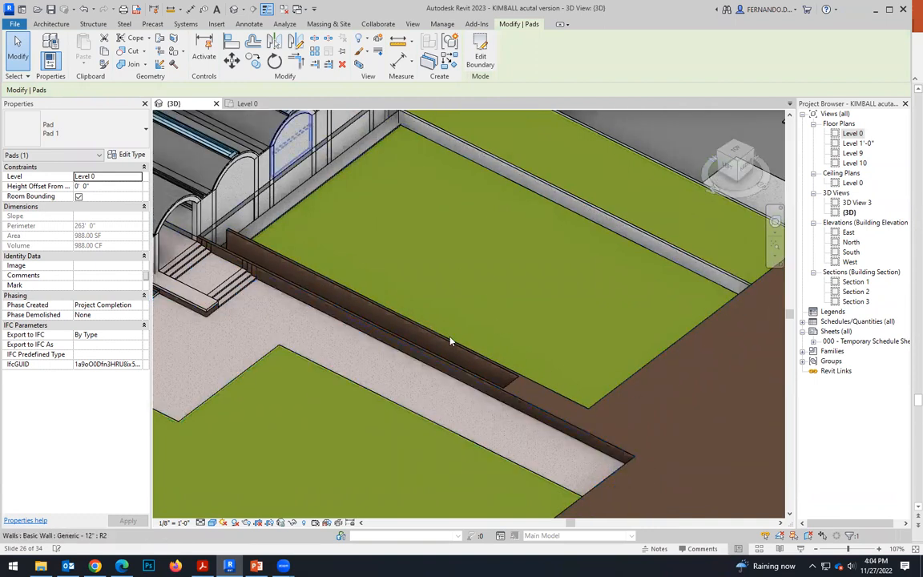
{"action": "left_click", "coordinate": [736, 154]}
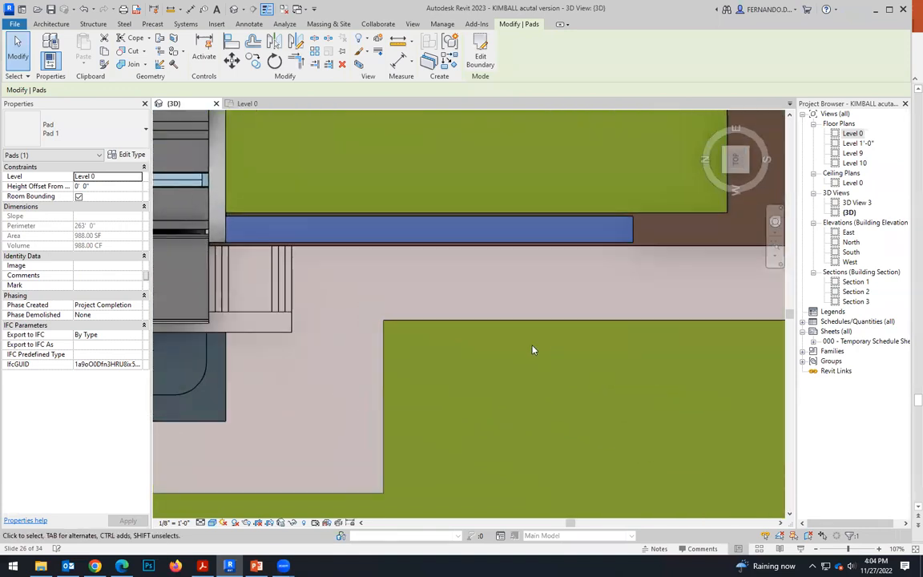
Start a new building pad on Level 10 with a height offset of -3' 0".
{"action": "scroll", "coordinate": [737, 333], "scroll_direction": "up", "scroll_amount": 3}
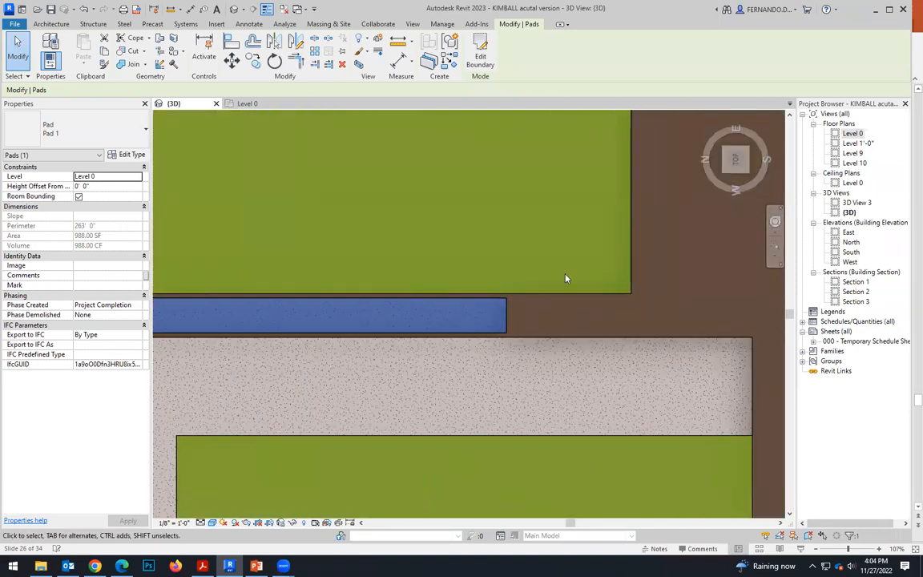
{"action": "left_click", "coordinate": [345, 26]}
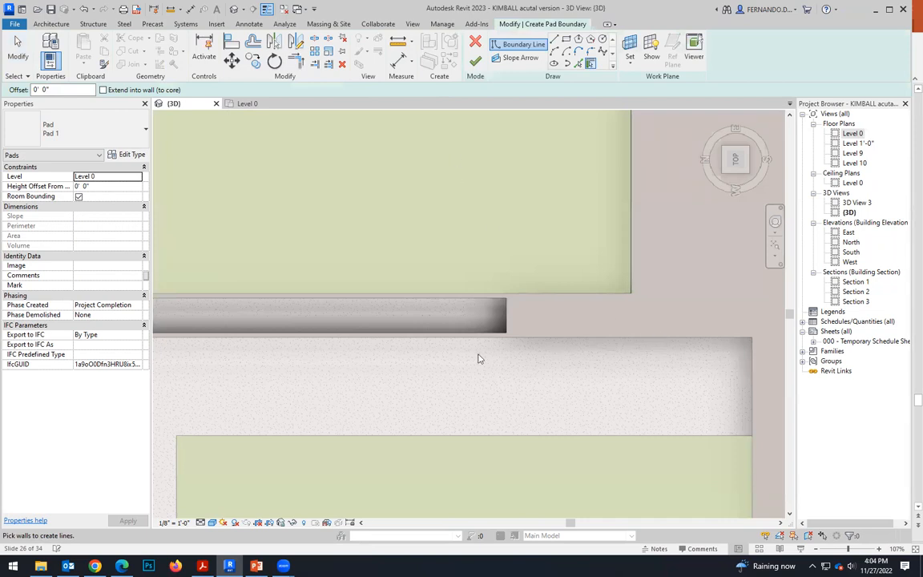
{"action": "scroll", "coordinate": [478, 358], "scroll_direction": "down", "scroll_amount": 2}
{"action": "left_click", "coordinate": [137, 176]}
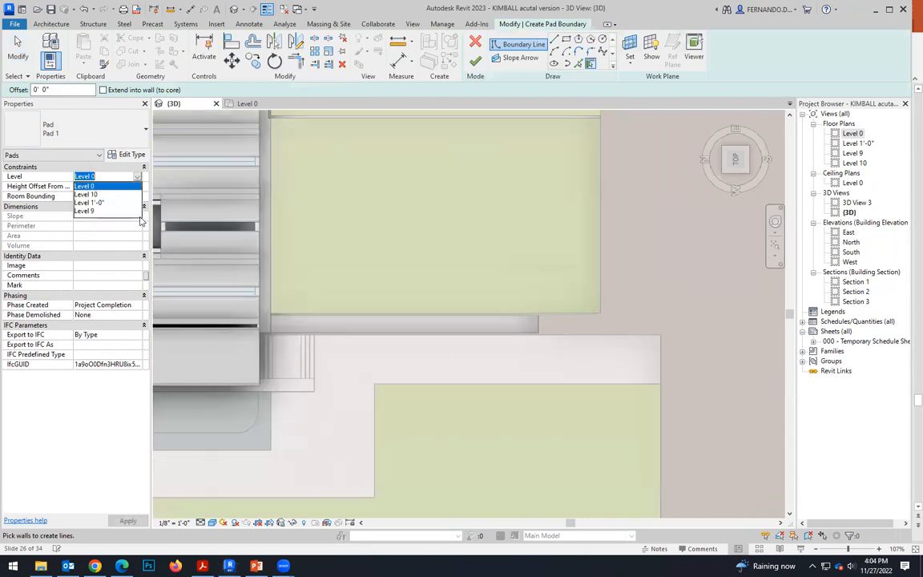
{"action": "left_click", "coordinate": [84, 208]}
{"action": "left_click", "coordinate": [85, 186]}
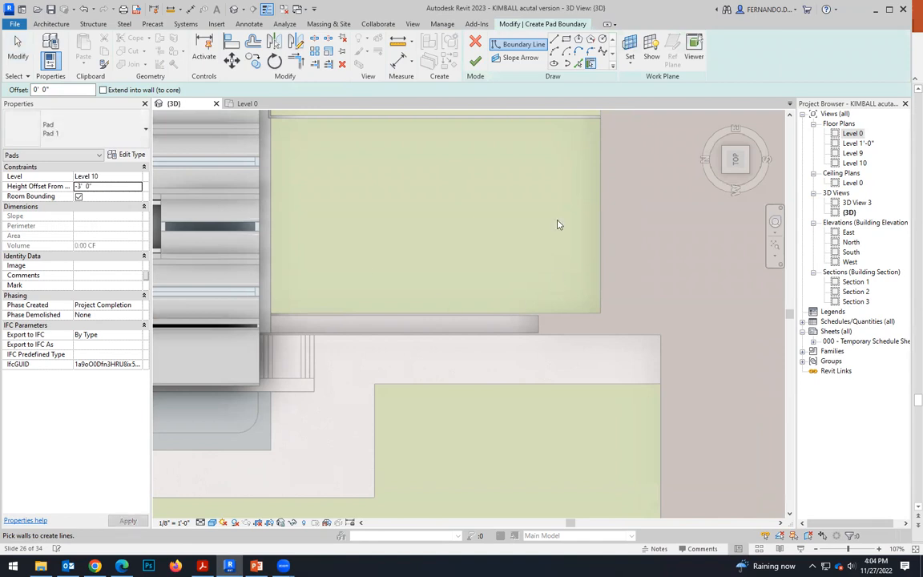
Draw the pad's boundary lines from the strip's end to the lawn's outer corner, about 29' long on the walkway side.
{"action": "left_click", "coordinate": [553, 43]}
{"action": "scroll", "coordinate": [553, 324], "scroll_direction": "up", "scroll_amount": 5}
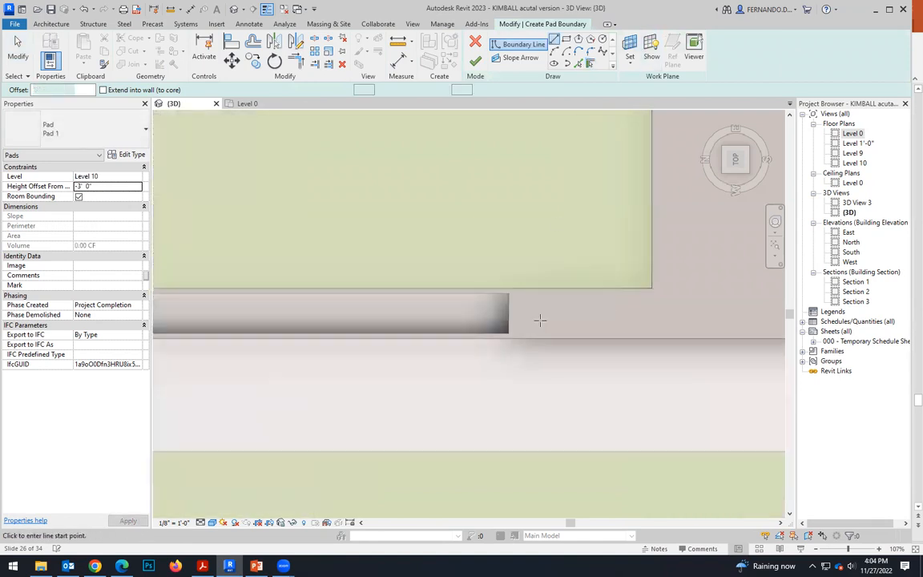
{"action": "left_click", "coordinate": [492, 278]}
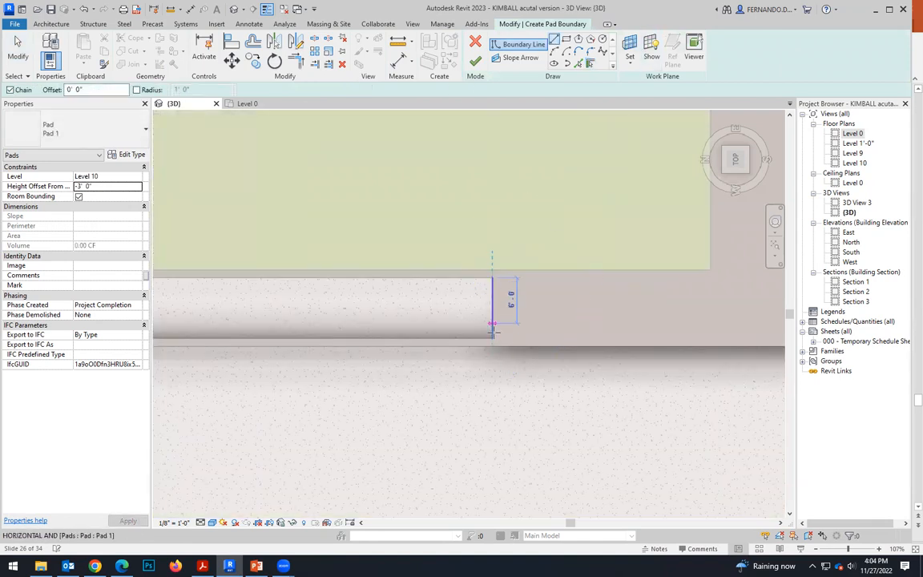
{"action": "left_click", "coordinate": [492, 345]}
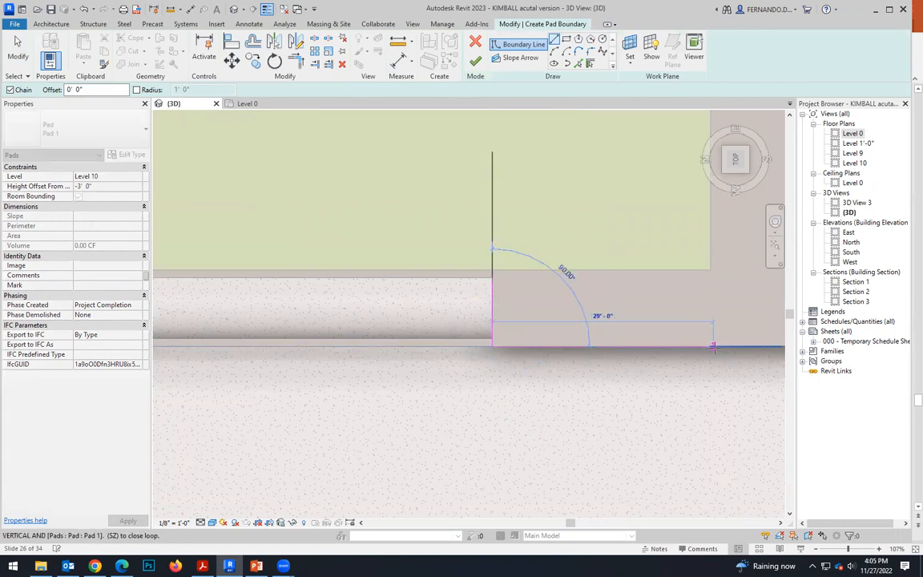
{"action": "left_click", "coordinate": [711, 347]}
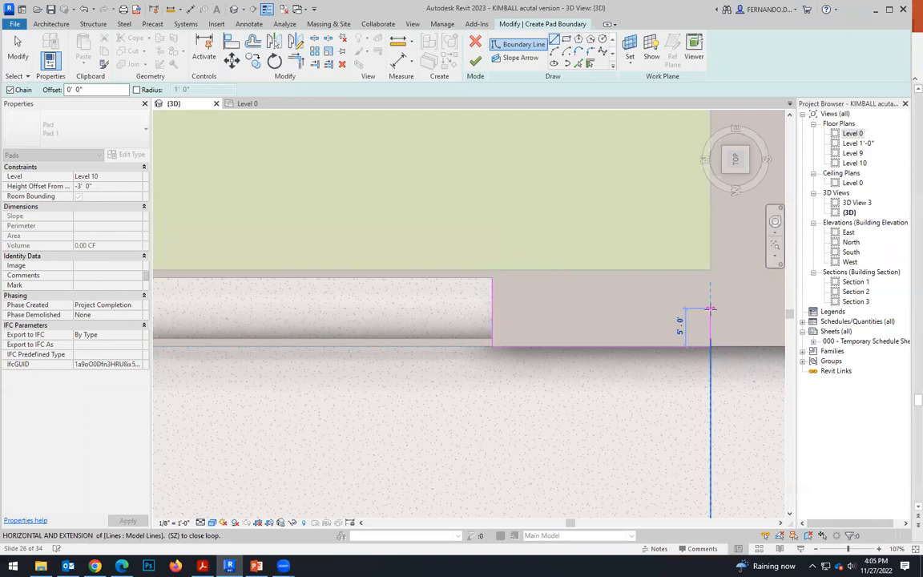
{"action": "left_click", "coordinate": [711, 273]}
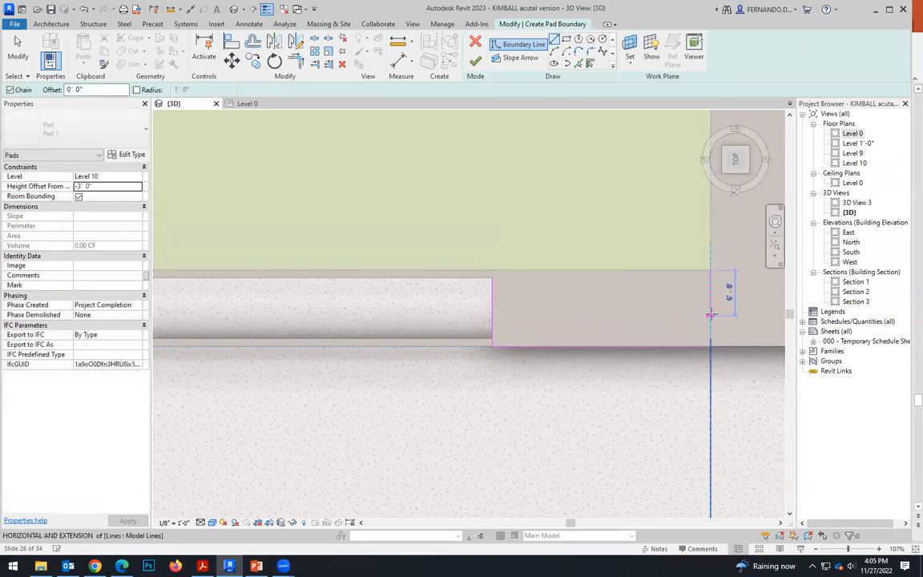
{"action": "left_click", "coordinate": [493, 277]}
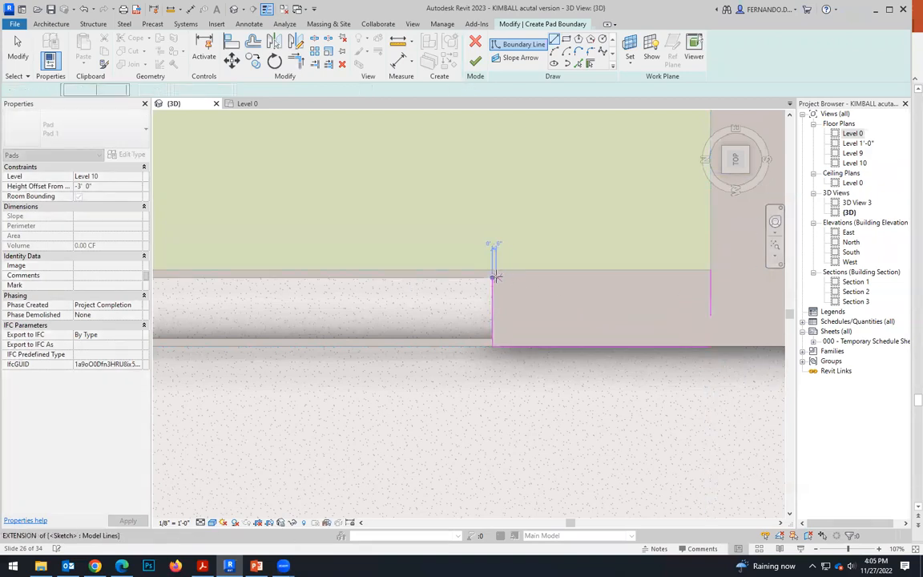
{"action": "left_click", "coordinate": [649, 277]}
{"action": "key", "text": "Escape"}
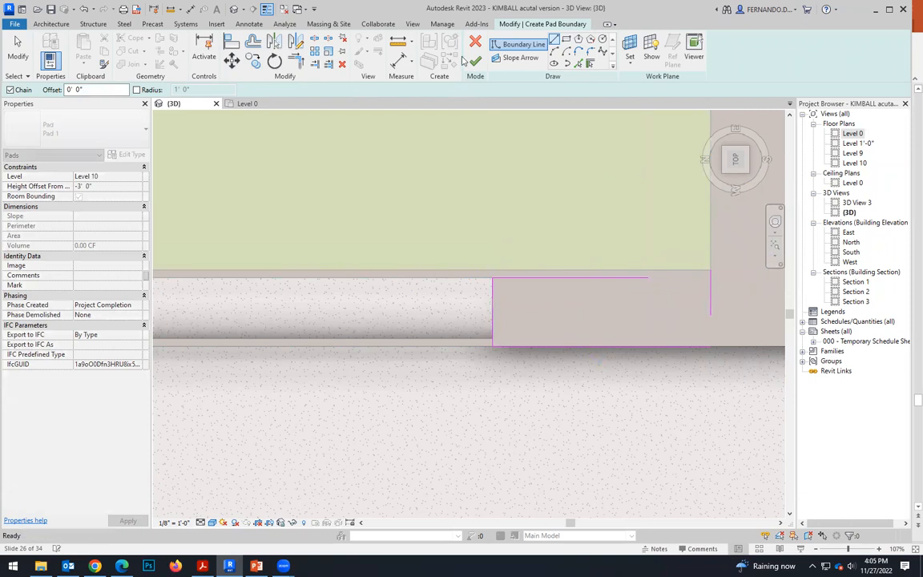
Trim and extend the boundary lines into a closed rectangle between the strip's end and the lawn's corner, and finish the pad.
{"action": "left_click", "coordinate": [848, 525]}
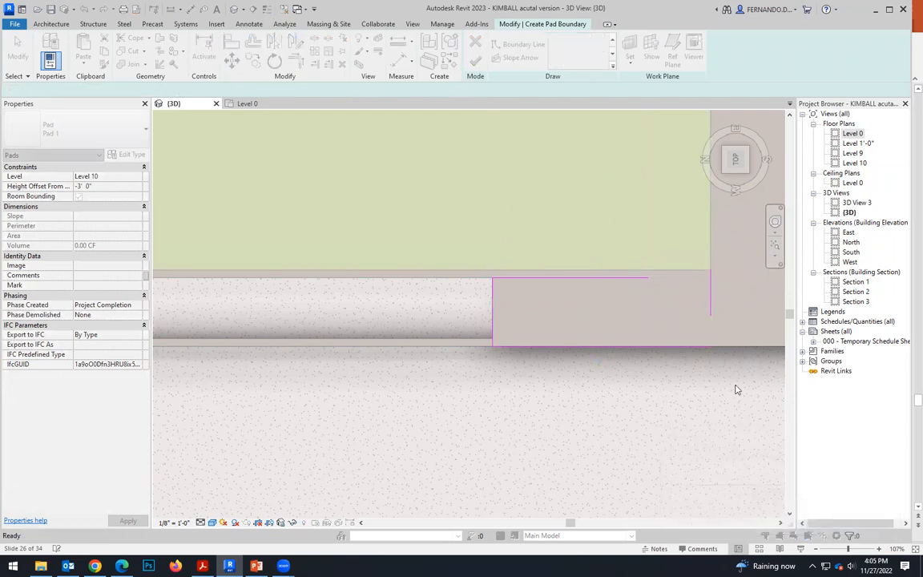
{"action": "left_click", "coordinate": [296, 62]}
{"action": "left_click", "coordinate": [638, 281]}
{"action": "left_click", "coordinate": [710, 301]}
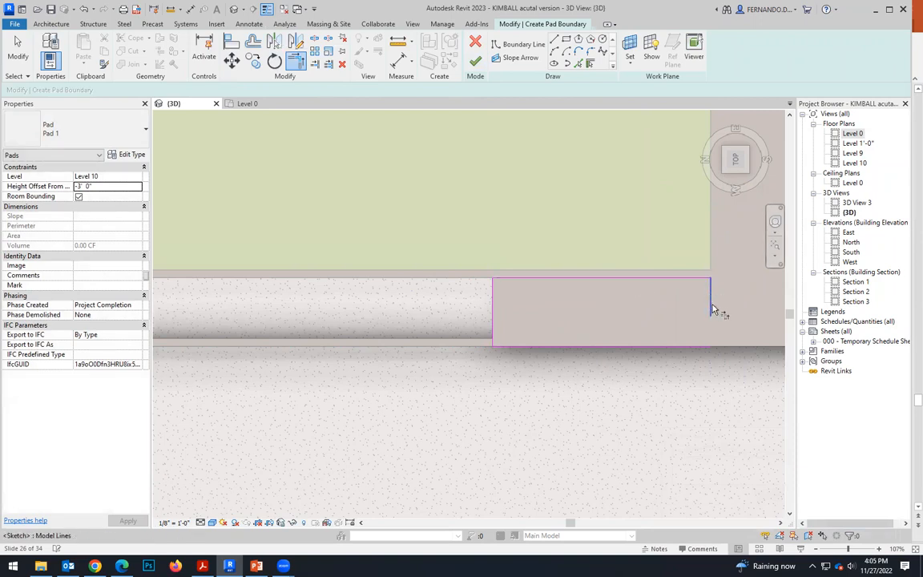
{"action": "left_click", "coordinate": [673, 357]}
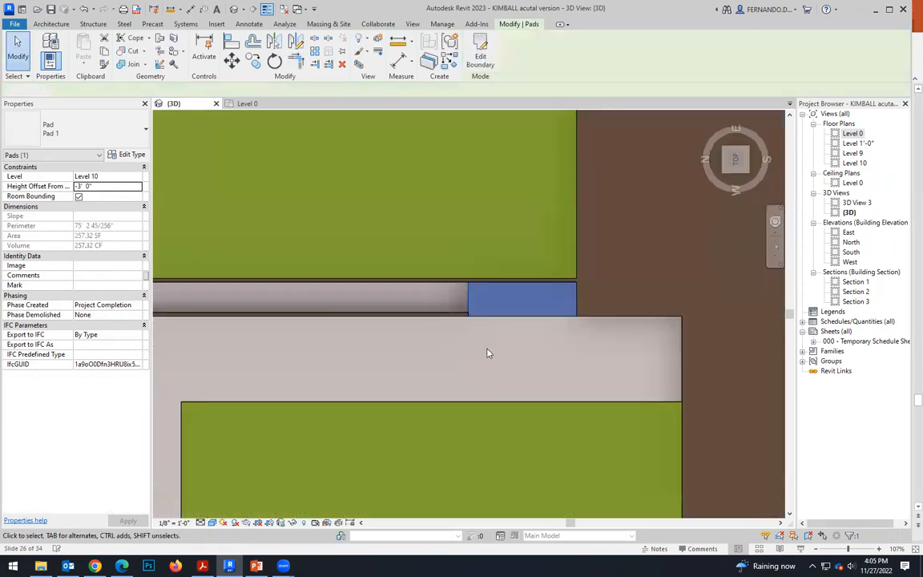
{"action": "left_click", "coordinate": [488, 350]}
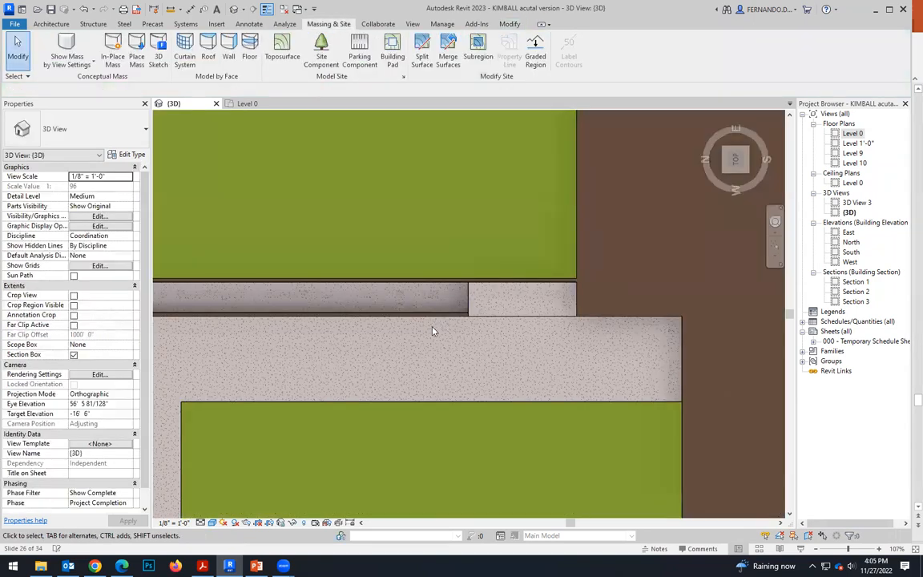
Inspect the new landing pad beside the walkway, strip and lawn from several 3D angles.
{"action": "scroll", "coordinate": [433, 327], "scroll_direction": "down", "scroll_amount": 1}
{"action": "mouse_move", "coordinate": [442, 352]}
{"action": "middle_mouse_down", "text": "shift"}
{"action": "mouse_move", "coordinate": [417, 338]}
{"action": "mouse_move", "coordinate": [401, 241]}
{"action": "mouse_move", "coordinate": [375, 326]}
{"action": "mouse_move", "coordinate": [414, 369]}
{"action": "mouse_move", "coordinate": [508, 314]}
{"action": "middle_mouse_up", "text": "shift"}
{"action": "scroll", "coordinate": [508, 314], "scroll_direction": "down", "scroll_amount": 2}
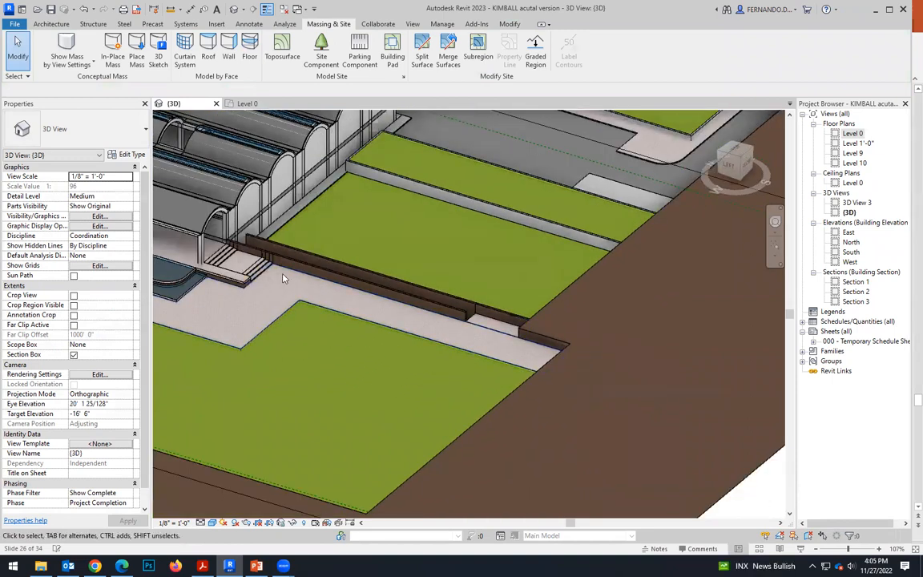
{"action": "scroll", "coordinate": [426, 321], "scroll_direction": "up", "scroll_amount": 2}
{"action": "middle_click_drag", "start_coordinate": [461, 324], "coordinate": [211, 384], "text": "shift"}
{"action": "scroll", "coordinate": [216, 384], "scroll_direction": "up", "scroll_amount": 1}
{"action": "scroll", "coordinate": [217, 384], "scroll_direction": "down", "scroll_amount": 1}
{"action": "scroll", "coordinate": [259, 329], "scroll_direction": "down", "scroll_amount": 2}
{"action": "middle_click_drag", "start_coordinate": [261, 336], "coordinate": [303, 327], "text": "shift"}
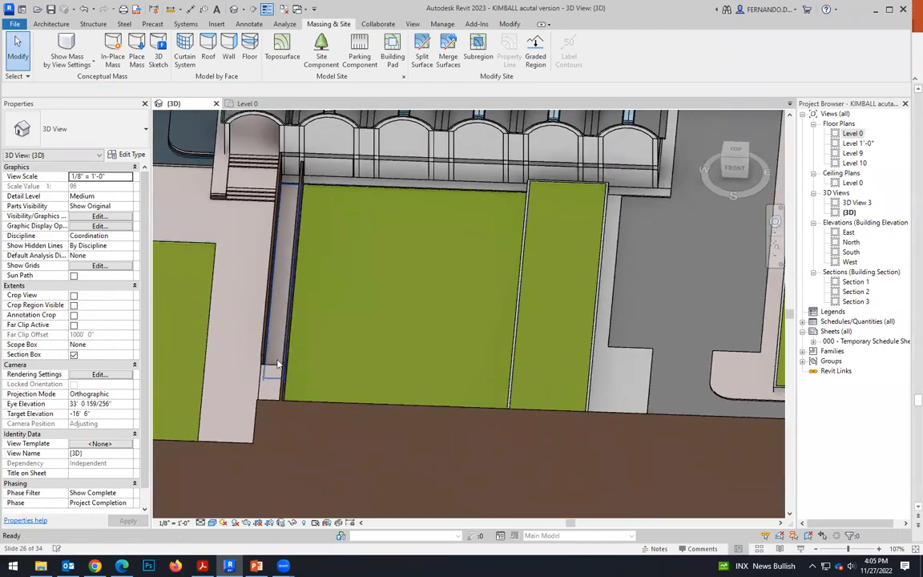
{"action": "middle_click_drag", "start_coordinate": [258, 250], "coordinate": [463, 345], "text": "shift"}
Compare the level and height offset of the landing pad with those of the neighbouring lawn pad.
{"action": "left_click", "coordinate": [461, 358]}
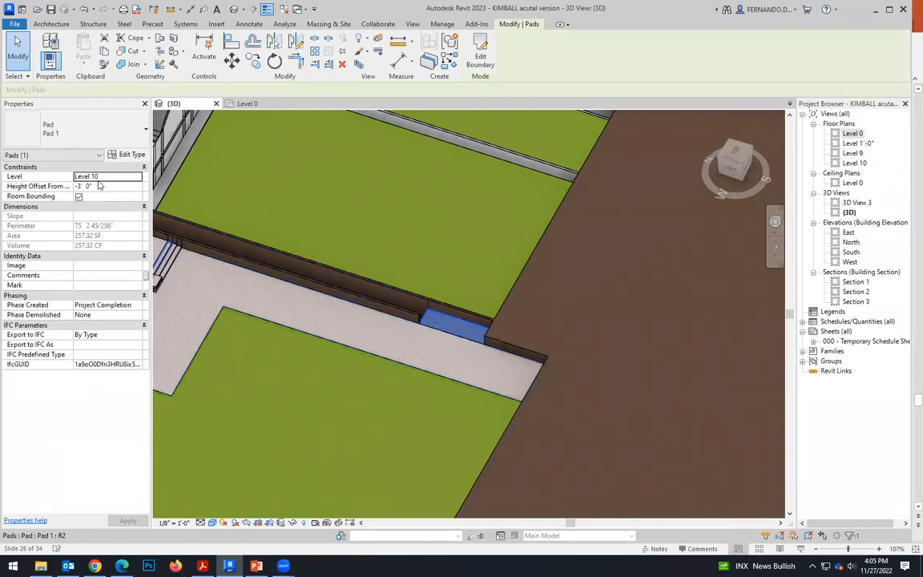
{"action": "left_click", "coordinate": [183, 191]}
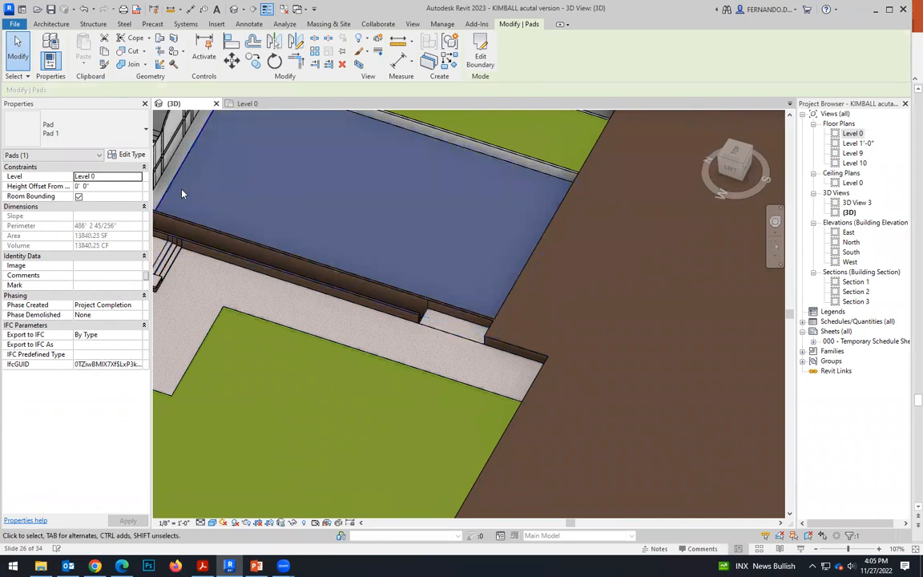
{"action": "left_click", "coordinate": [449, 333]}
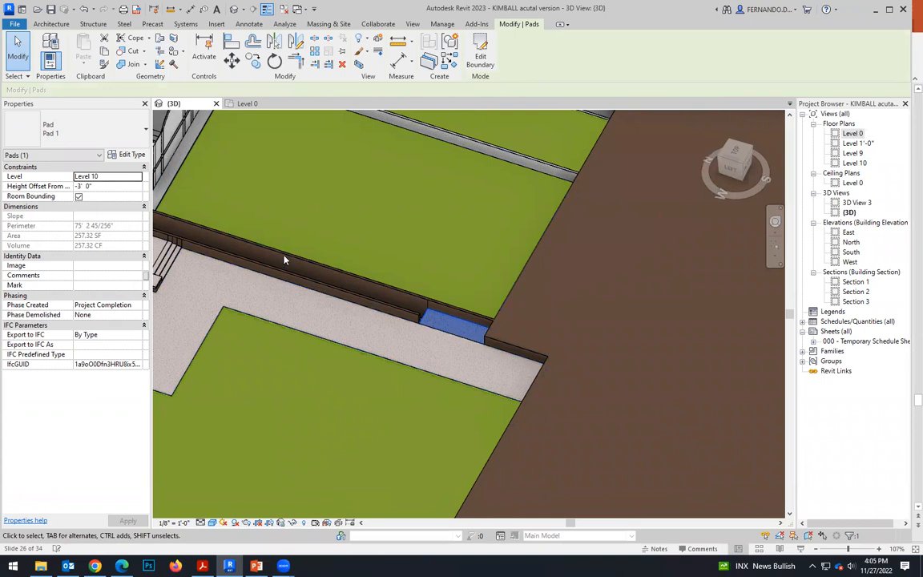
Examine the sunken strip from the landing pad to the building's stairs, viewing it from both sides.
{"action": "scroll", "coordinate": [345, 270], "scroll_direction": "down", "scroll_amount": 3}
{"action": "key", "text": "Escape"}
{"action": "scroll", "coordinate": [400, 324], "scroll_direction": "down", "scroll_amount": 1}
{"action": "middle_click_drag", "start_coordinate": [421, 347], "coordinate": [206, 359], "text": "shift"}
{"action": "scroll", "coordinate": [206, 358], "scroll_direction": "up", "scroll_amount": 5}
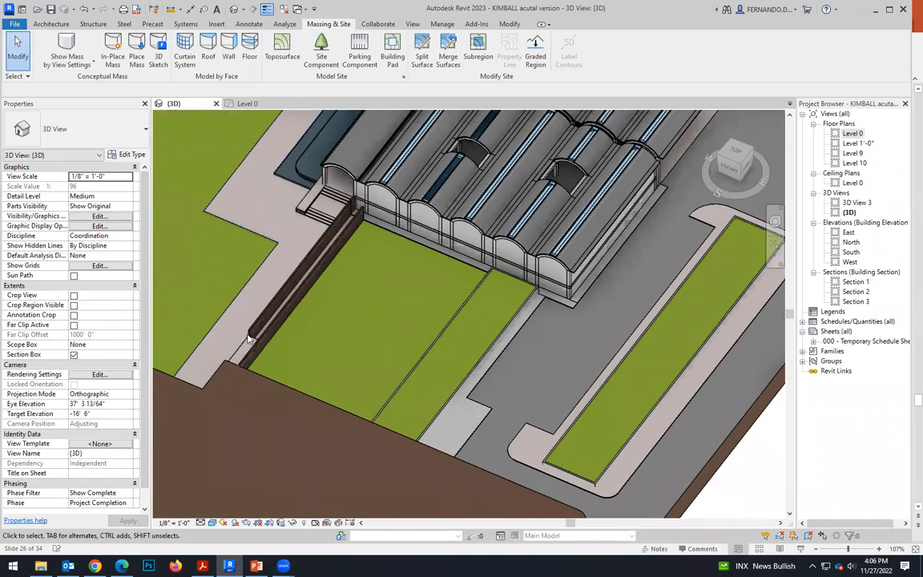
{"action": "scroll", "coordinate": [271, 342], "scroll_direction": "up", "scroll_amount": 2}
{"action": "scroll", "coordinate": [271, 341], "scroll_direction": "down", "scroll_amount": 3}
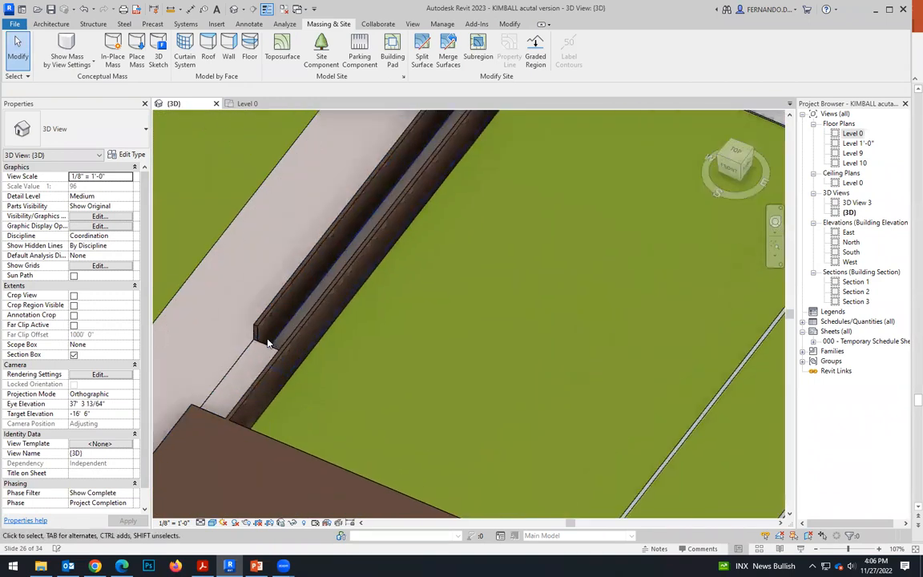
{"action": "middle_click_drag", "start_coordinate": [309, 346], "coordinate": [500, 371], "text": "shift"}
{"action": "scroll", "coordinate": [454, 347], "scroll_direction": "down", "scroll_amount": 2}
{"action": "middle_click_drag", "start_coordinate": [456, 326], "coordinate": [461, 335], "text": "shift"}
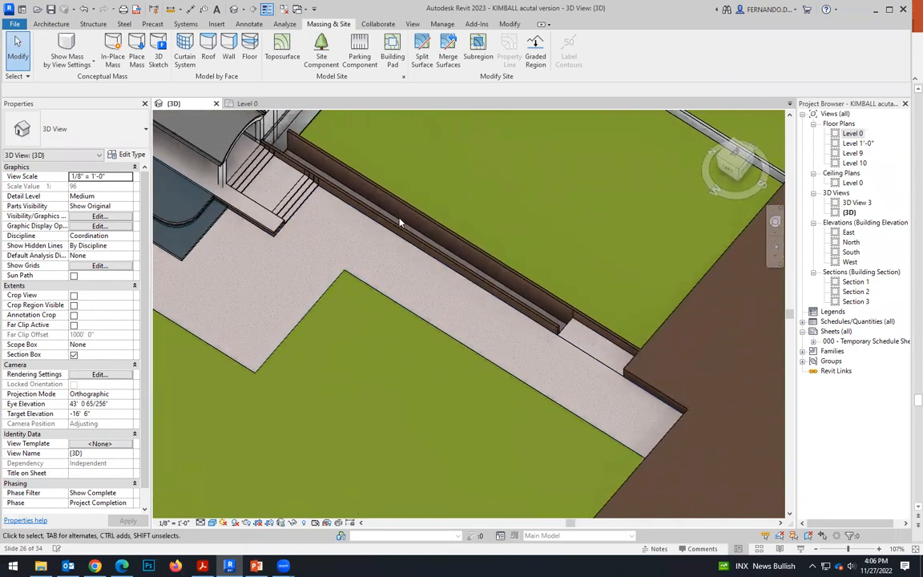
{"action": "scroll", "coordinate": [425, 227], "scroll_direction": "up", "scroll_amount": 1}
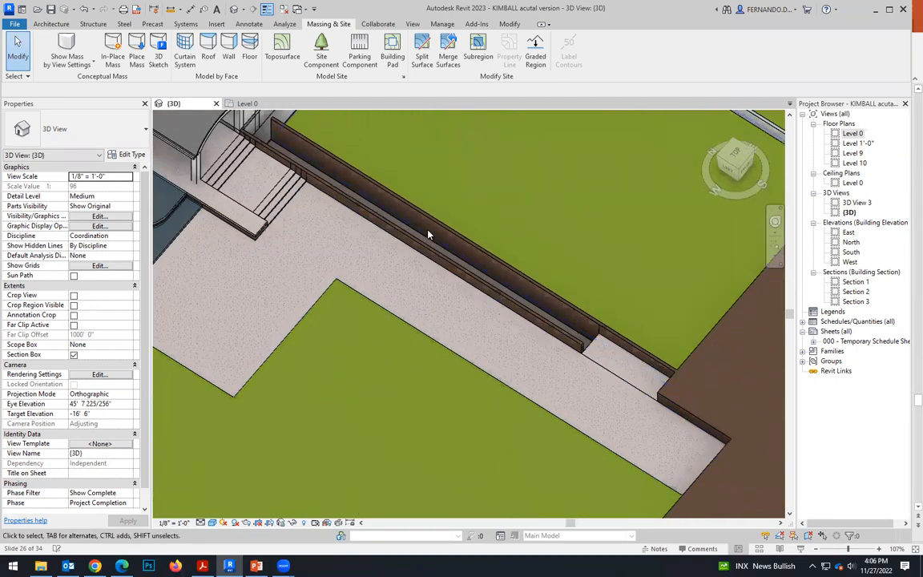
{"action": "middle_click_drag", "start_coordinate": [471, 268], "coordinate": [520, 319], "text": "shift"}
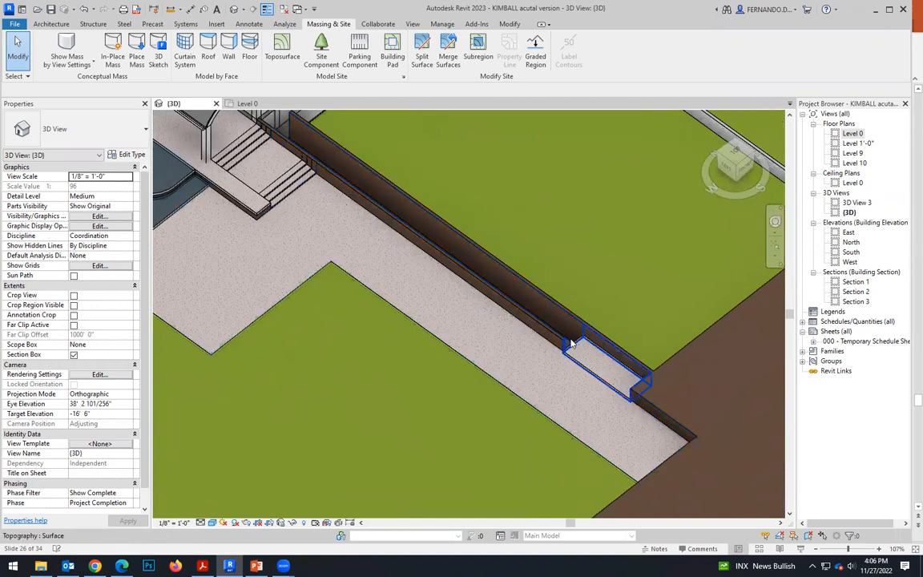
{"action": "middle_click_drag", "start_coordinate": [388, 317], "coordinate": [583, 303], "text": "shift"}
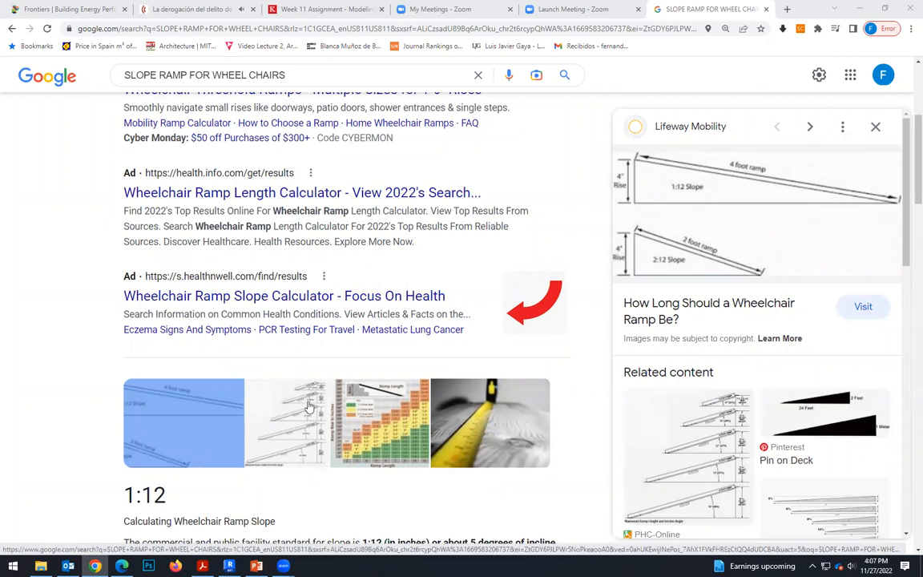
Read the wheelchair ramp slope standard in the browser's search results and return to Revit.
{"action": "scroll", "coordinate": [191, 513], "scroll_direction": "down", "scroll_amount": 1}
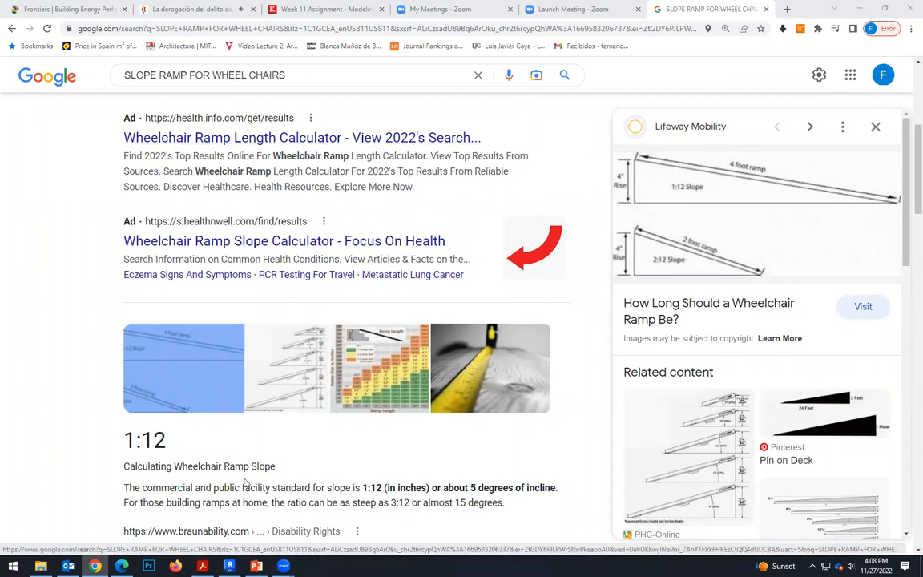
{"action": "key", "text": "alt+Tab"}
Pull in the section box's walkway-side face to cut the site lengthwise through the strip and landing pads.
{"action": "scroll", "coordinate": [438, 362], "scroll_direction": "down", "scroll_amount": 3}
{"action": "middle_click_drag", "start_coordinate": [470, 415], "coordinate": [441, 365], "text": "shift"}
{"action": "scroll", "coordinate": [442, 365], "scroll_direction": "down", "scroll_amount": 5}
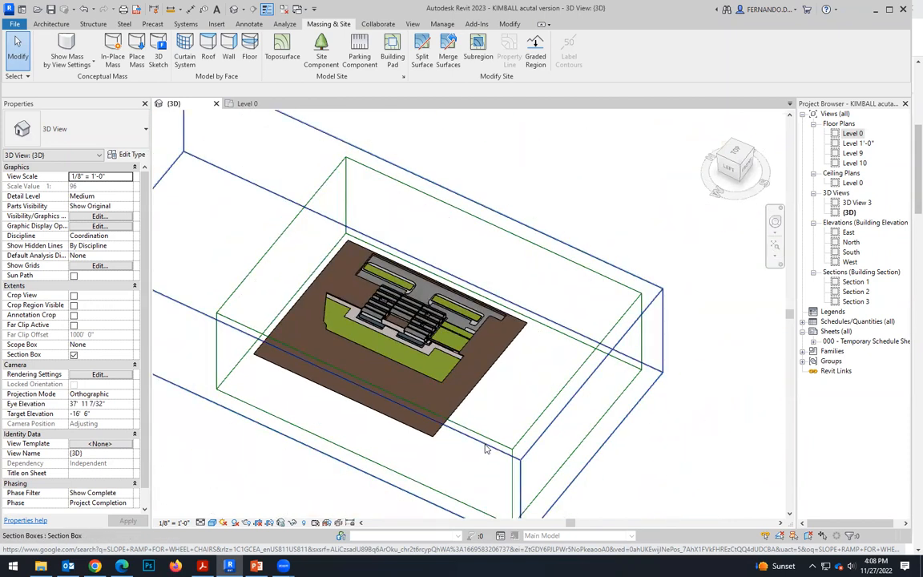
{"action": "left_click", "coordinate": [485, 449]}
{"action": "middle_click_drag", "start_coordinate": [367, 435], "coordinate": [258, 473], "text": "shift"}
{"action": "left_click_drag", "start_coordinate": [225, 341], "coordinate": [377, 443]}
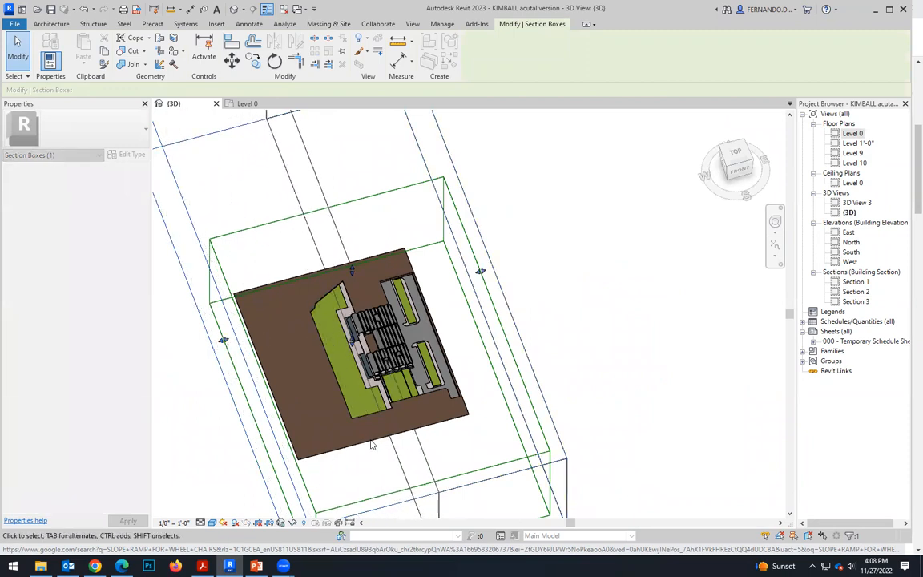
{"action": "scroll", "coordinate": [370, 450], "scroll_direction": "up", "scroll_amount": 2}
{"action": "middle_click_drag", "start_coordinate": [370, 450], "coordinate": [459, 333], "text": "shift"}
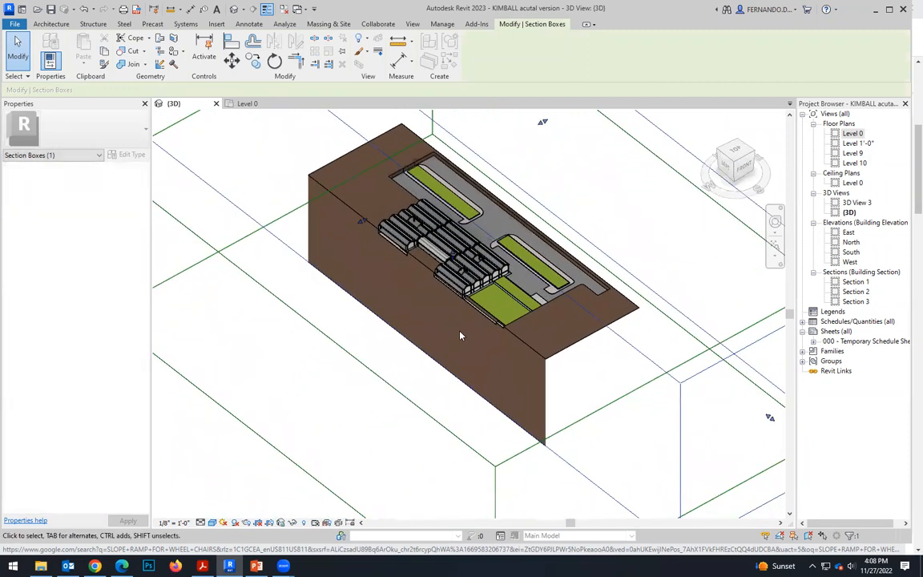
View the cut straight from the left side and examine the height step between the strip pad and the landing pad.
{"action": "scroll", "coordinate": [489, 323], "scroll_direction": "up", "scroll_amount": 1}
{"action": "scroll", "coordinate": [493, 335], "scroll_direction": "up", "scroll_amount": 5}
{"action": "middle_click_drag", "start_coordinate": [531, 372], "coordinate": [465, 399], "text": "shift"}
{"action": "left_click", "coordinate": [731, 166]}
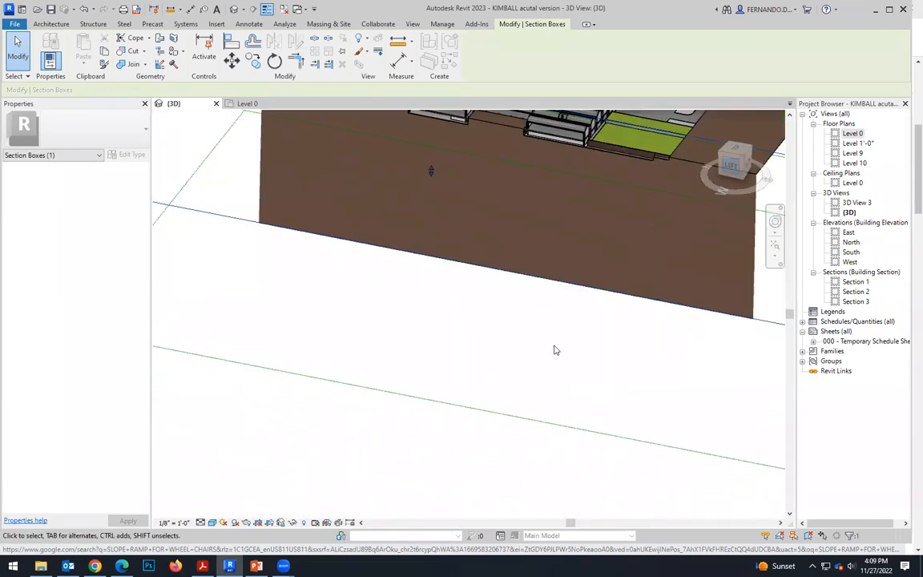
{"action": "scroll", "coordinate": [540, 280], "scroll_direction": "up", "scroll_amount": 8}
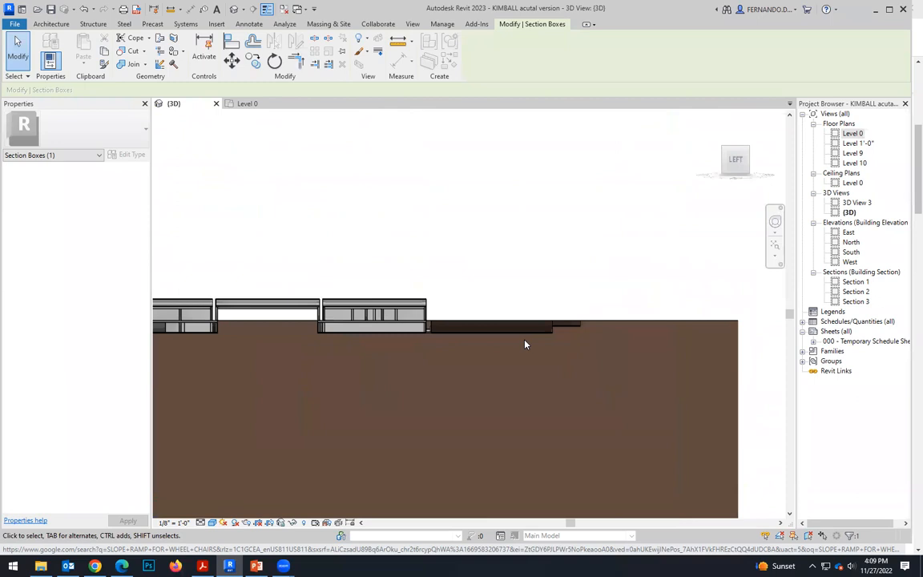
{"action": "scroll", "coordinate": [577, 319], "scroll_direction": "up", "scroll_amount": 3}
{"action": "scroll", "coordinate": [623, 295], "scroll_direction": "up", "scroll_amount": 1}
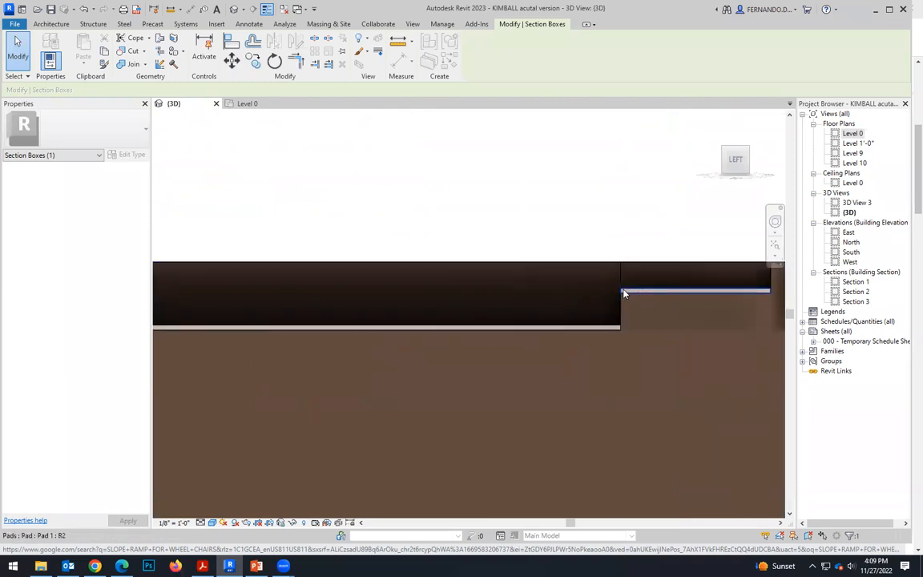
{"action": "scroll", "coordinate": [621, 292], "scroll_direction": "up", "scroll_amount": 4}
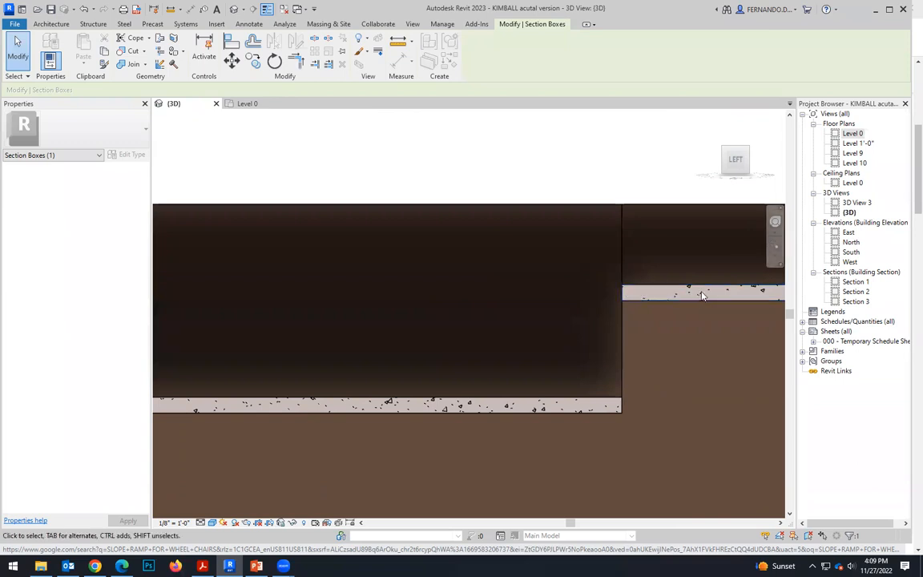
{"action": "scroll", "coordinate": [396, 340], "scroll_direction": "down", "scroll_amount": 4}
{"action": "scroll", "coordinate": [248, 334], "scroll_direction": "down", "scroll_amount": 1}
{"action": "scroll", "coordinate": [212, 327], "scroll_direction": "up", "scroll_amount": 4}
{"action": "scroll", "coordinate": [190, 350], "scroll_direction": "down", "scroll_amount": 5}
{"action": "scroll", "coordinate": [552, 332], "scroll_direction": "up", "scroll_amount": 5}
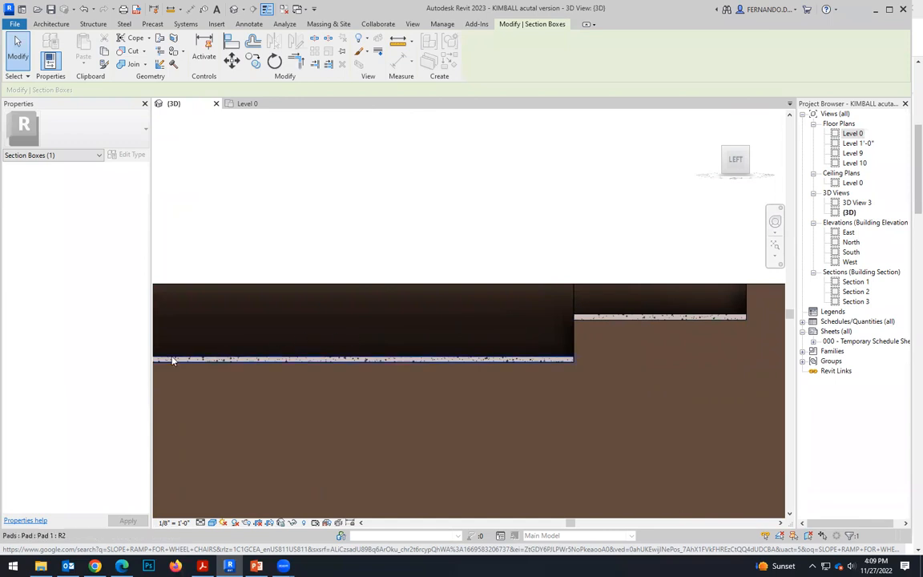
Create an in-place model in the Floors category with the name Floors 2.
{"action": "scroll", "coordinate": [552, 278], "scroll_direction": "up", "scroll_amount": 1}
{"action": "scroll", "coordinate": [652, 281], "scroll_direction": "up", "scroll_amount": 1}
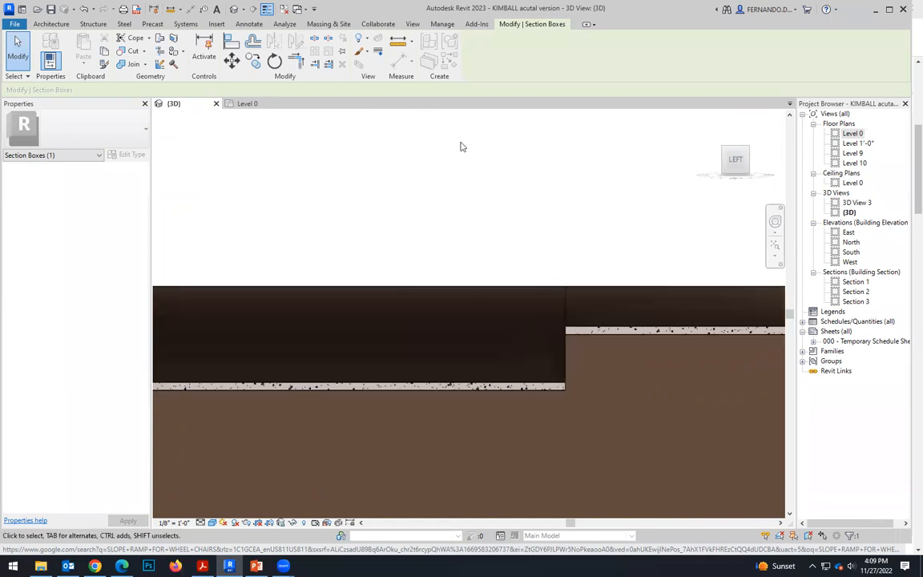
{"action": "left_click", "coordinate": [51, 24]}
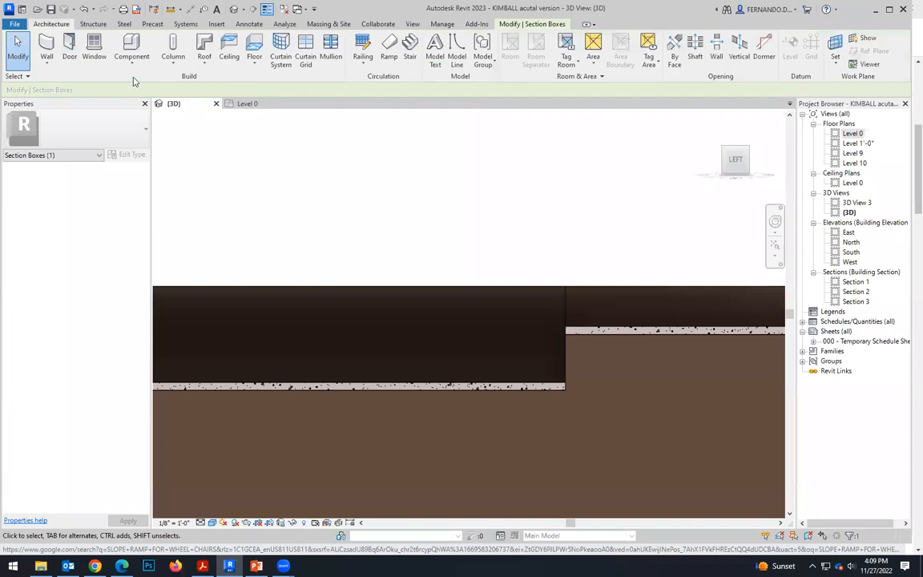
{"action": "left_click", "coordinate": [131, 58]}
{"action": "left_click", "coordinate": [152, 107]}
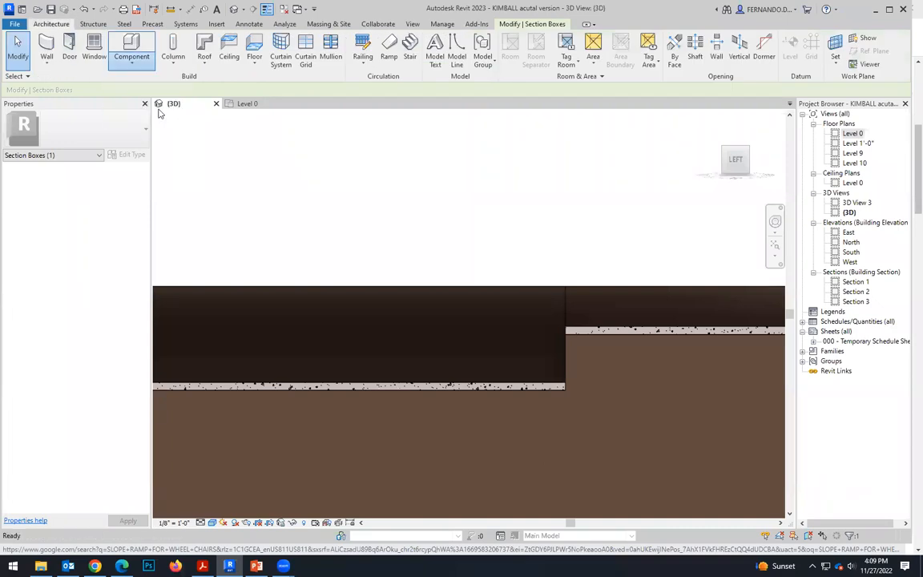
{"action": "left_click_drag", "start_coordinate": [531, 219], "coordinate": [537, 242]}
{"action": "left_click", "coordinate": [398, 233]}
{"action": "left_click", "coordinate": [466, 397]}
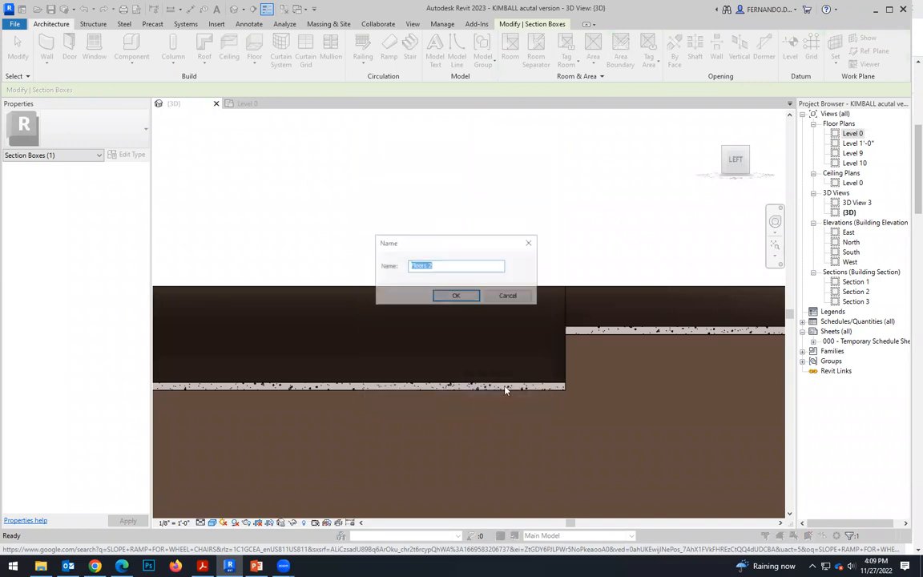
{"action": "left_click", "coordinate": [455, 296]}
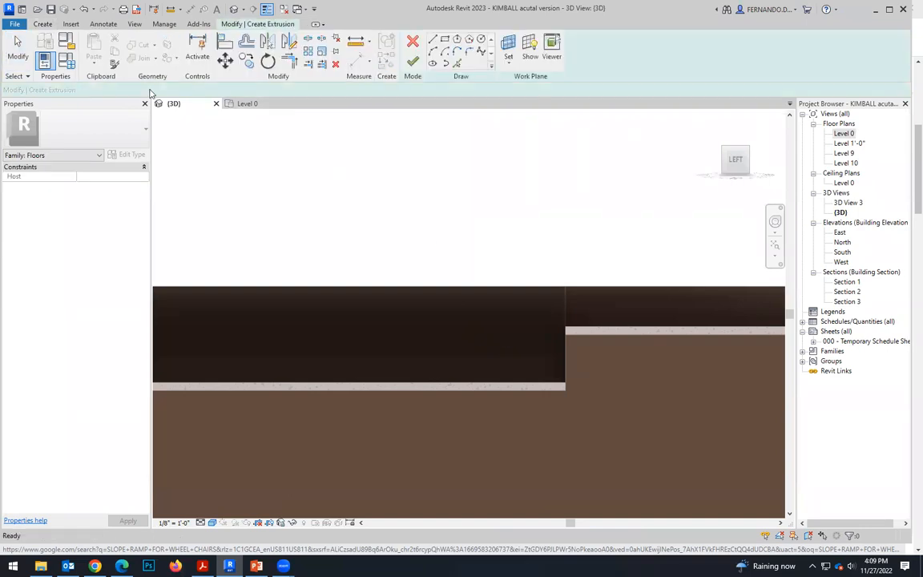
Try to pick a work plane for the floor extrusion on the cut around the strip and landing pads.
{"action": "left_click", "coordinate": [509, 62]}
{"action": "left_click", "coordinate": [538, 85]}
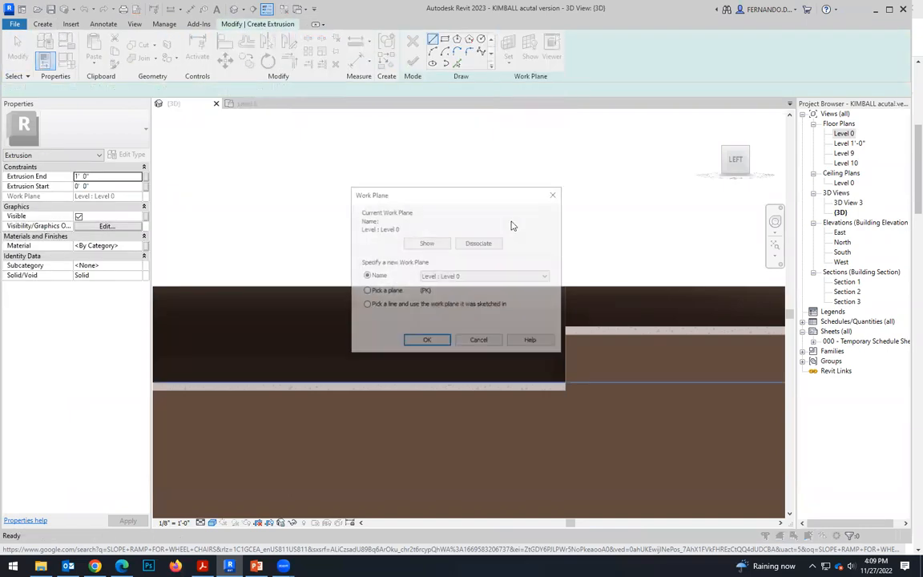
{"action": "left_click", "coordinate": [367, 290]}
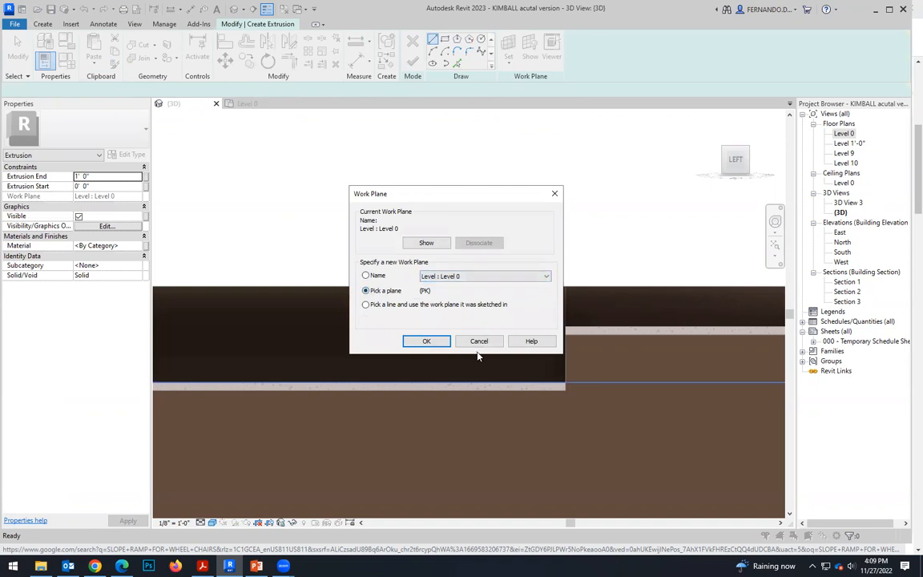
{"action": "left_click", "coordinate": [427, 341]}
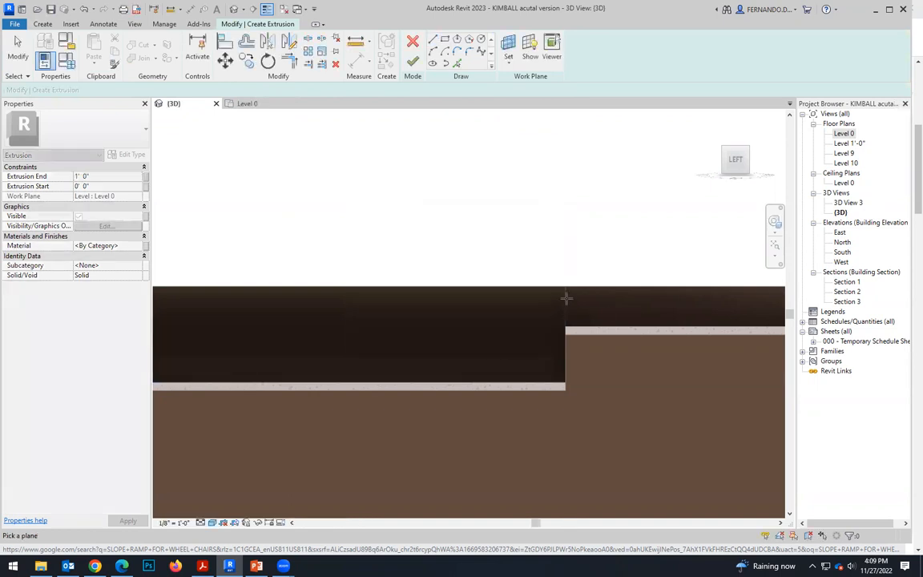
{"action": "scroll", "coordinate": [566, 298], "scroll_direction": "up", "scroll_amount": 2}
{"action": "scroll", "coordinate": [503, 261], "scroll_direction": "down", "scroll_amount": 3}
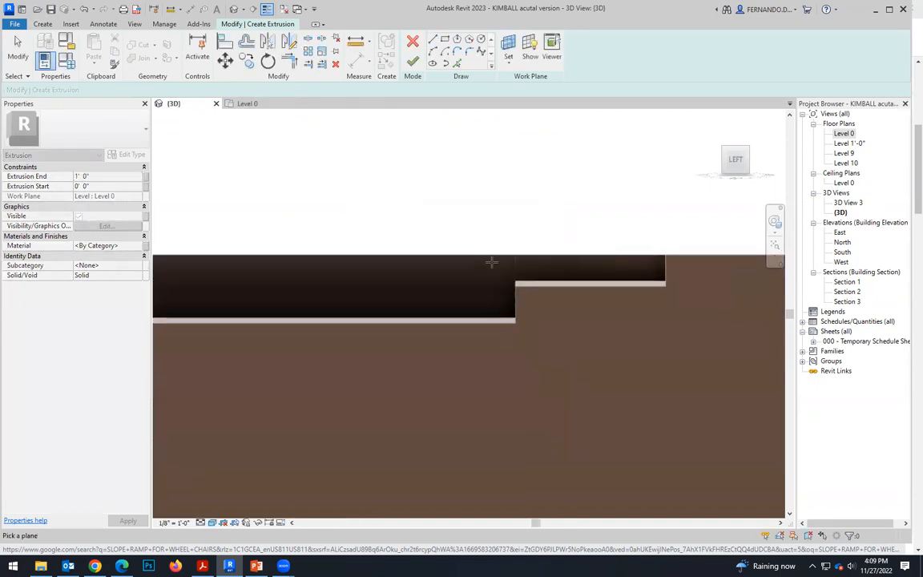
{"action": "scroll", "coordinate": [550, 278], "scroll_direction": "up", "scroll_amount": 1}
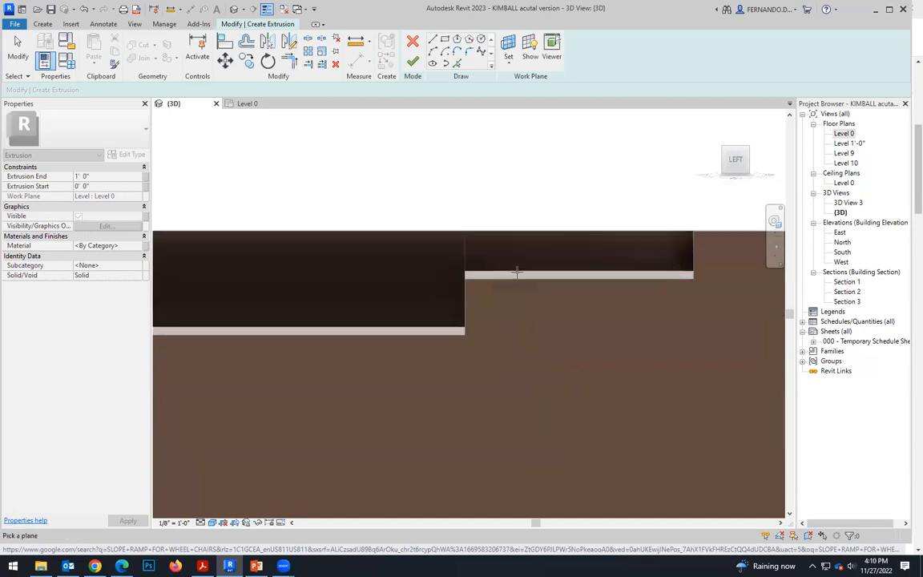
{"action": "scroll", "coordinate": [464, 265], "scroll_direction": "up", "scroll_amount": 2}
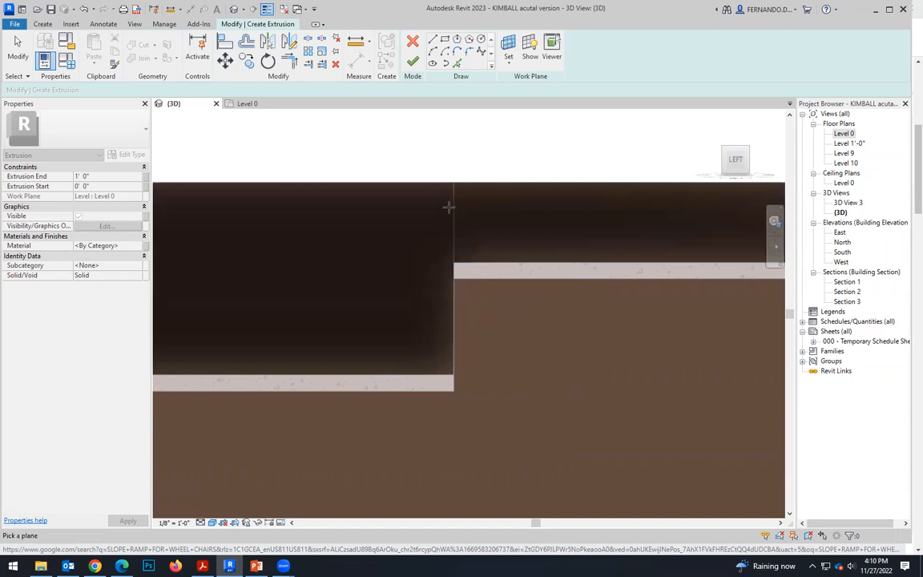
{"action": "scroll", "coordinate": [324, 236], "scroll_direction": "down", "scroll_amount": 2}
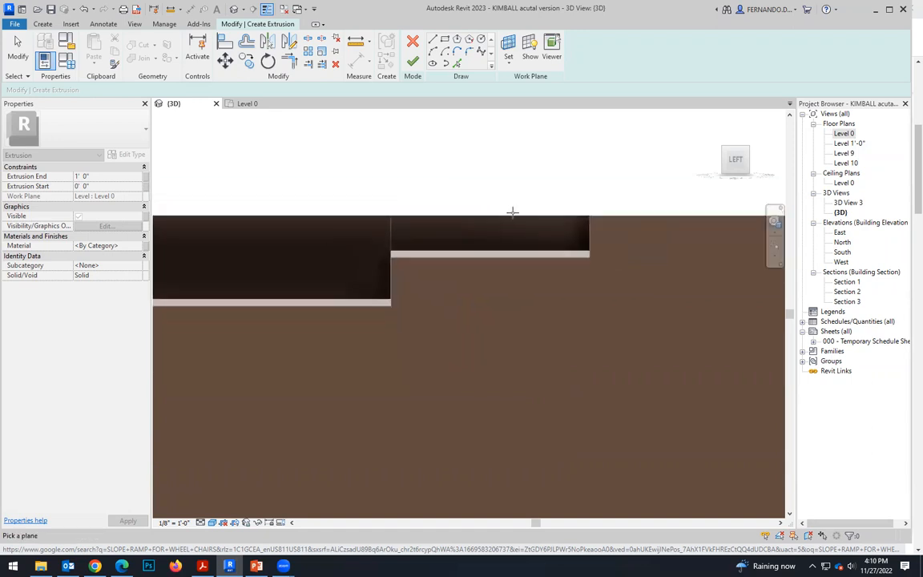
{"action": "scroll", "coordinate": [553, 212], "scroll_direction": "up", "scroll_amount": 3}
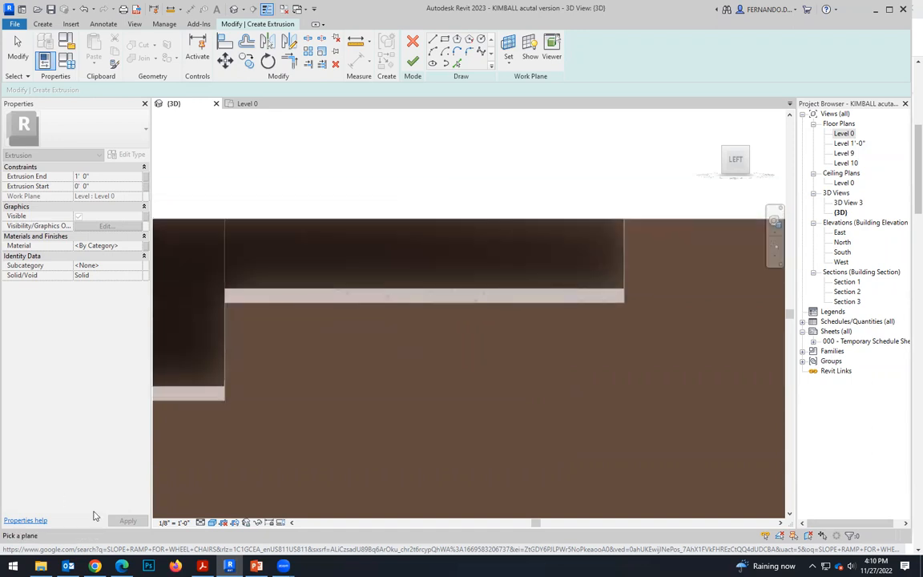
Switch the 3D view to the Hidden Line style and try again to pick a work plane on the cut.
{"action": "left_click", "coordinate": [213, 523]}
{"action": "left_click", "coordinate": [238, 476]}
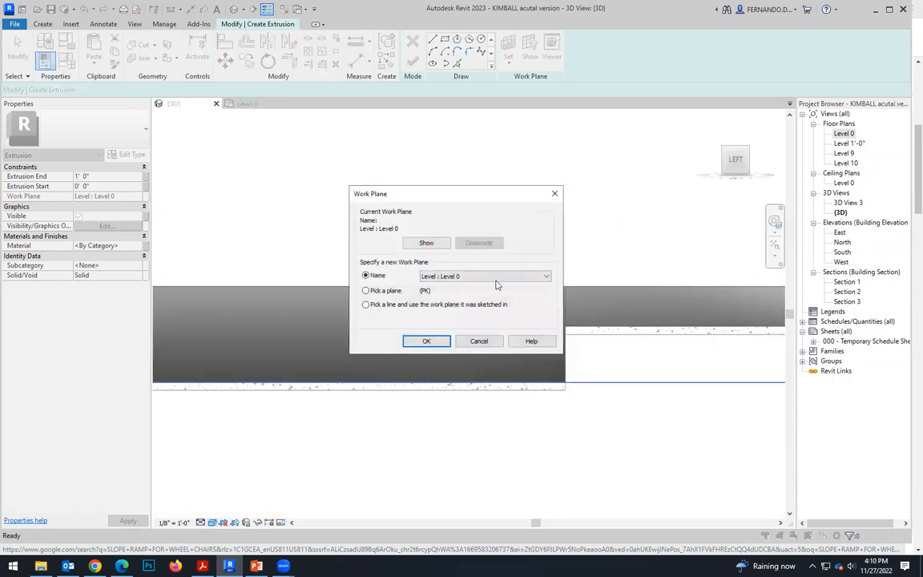
{"action": "left_click", "coordinate": [429, 339]}
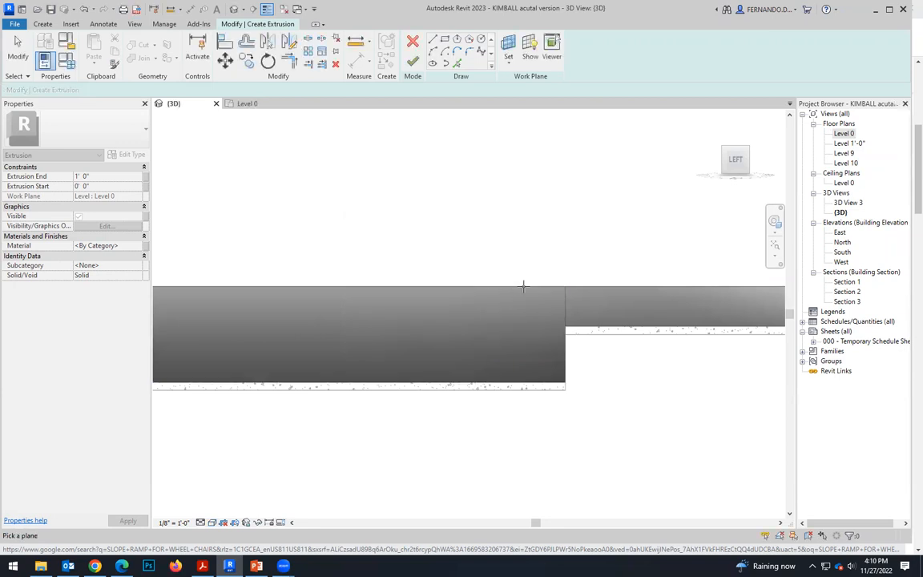
{"action": "middle_click_drag", "start_coordinate": [521, 319], "coordinate": [585, 299], "text": "shift"}
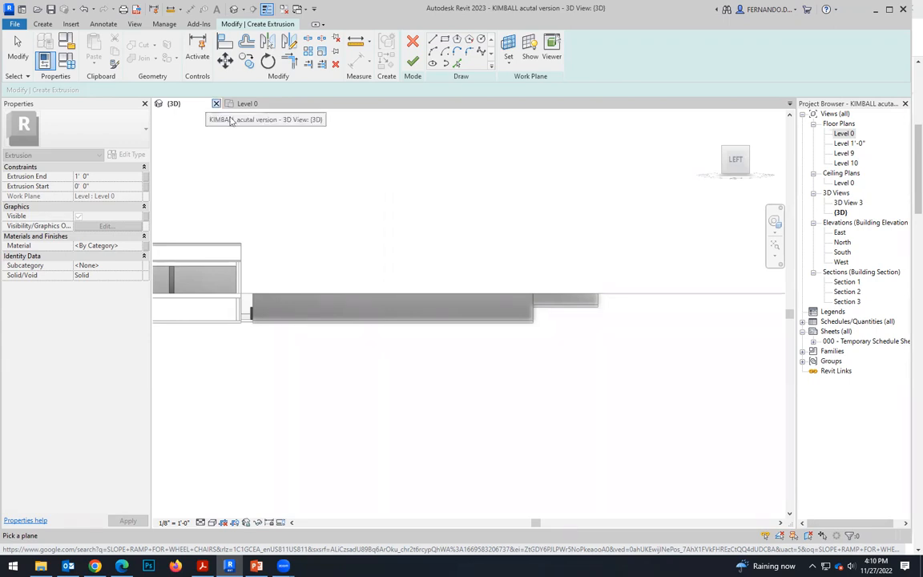
Set the extrusion's work plane by name to Grid : 9.
{"action": "left_click", "coordinate": [508, 58]}
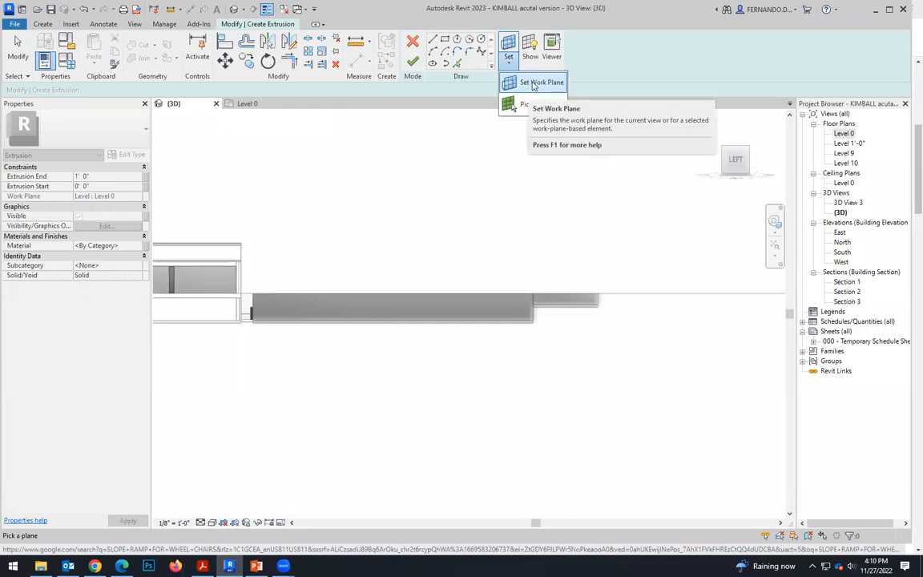
{"action": "left_click", "coordinate": [533, 83]}
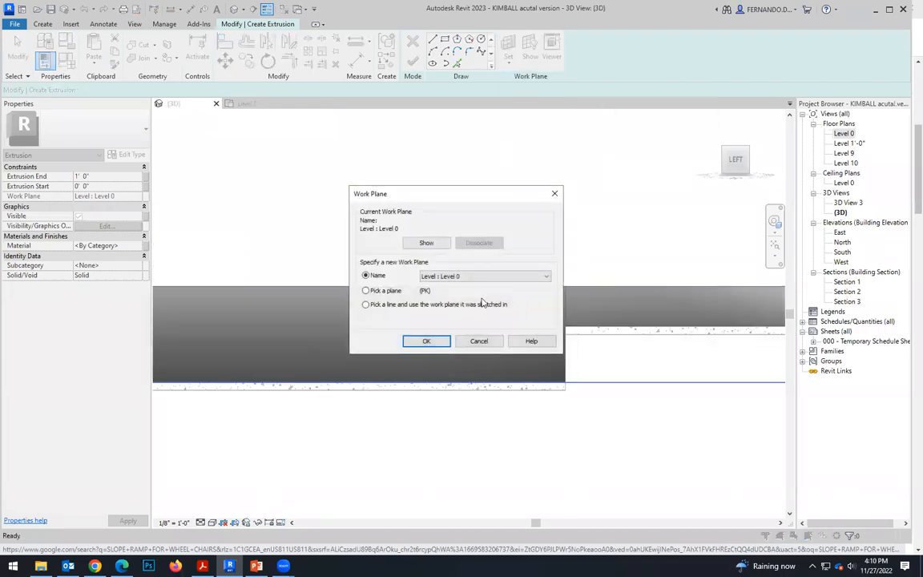
{"action": "left_click", "coordinate": [548, 277]}
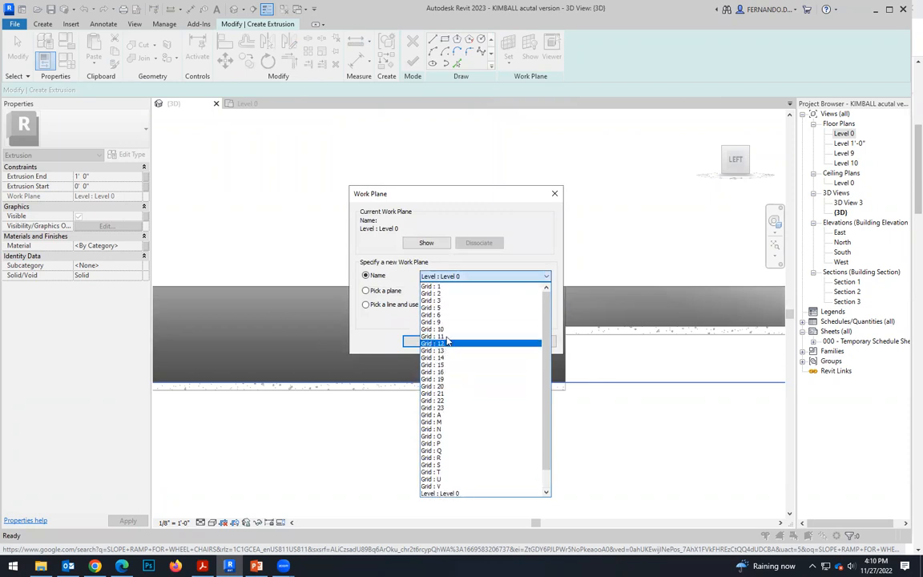
{"action": "scroll", "coordinate": [453, 336], "scroll_direction": "down", "scroll_amount": 1}
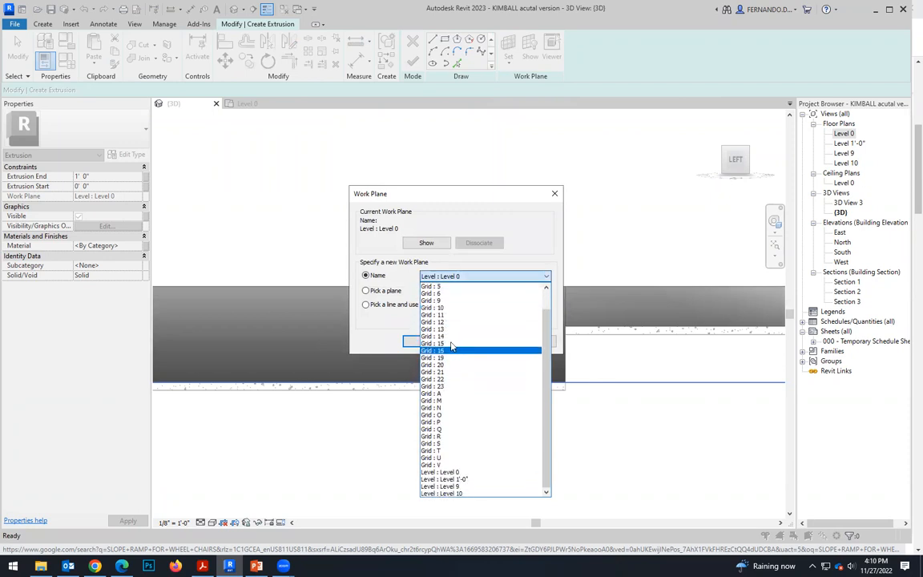
{"action": "left_click", "coordinate": [439, 301]}
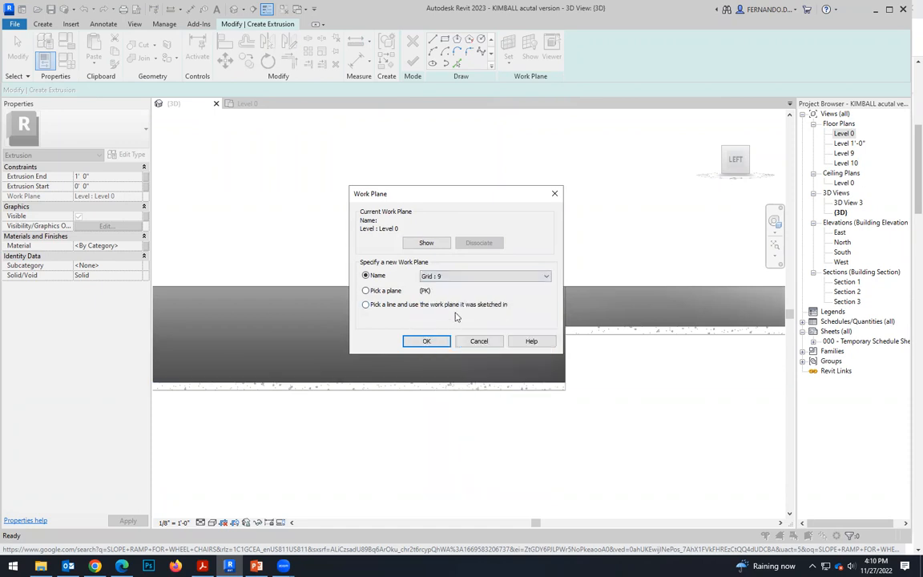
{"action": "left_click", "coordinate": [421, 342]}
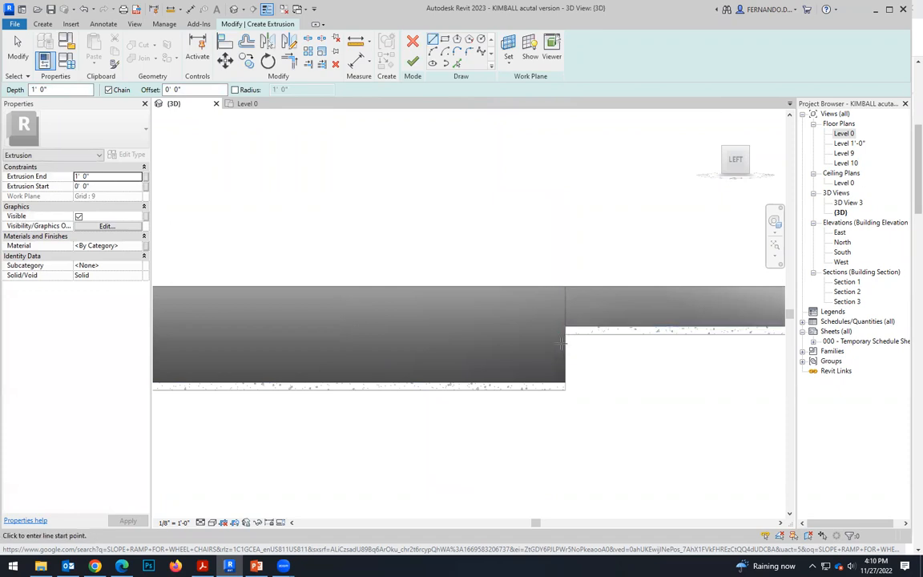
Sketch a vertical line 7' high from the strip pad's upper corner to the landing pad's top edge.
{"action": "scroll", "coordinate": [566, 383], "scroll_direction": "up", "scroll_amount": 1}
{"action": "left_click", "coordinate": [566, 384]}
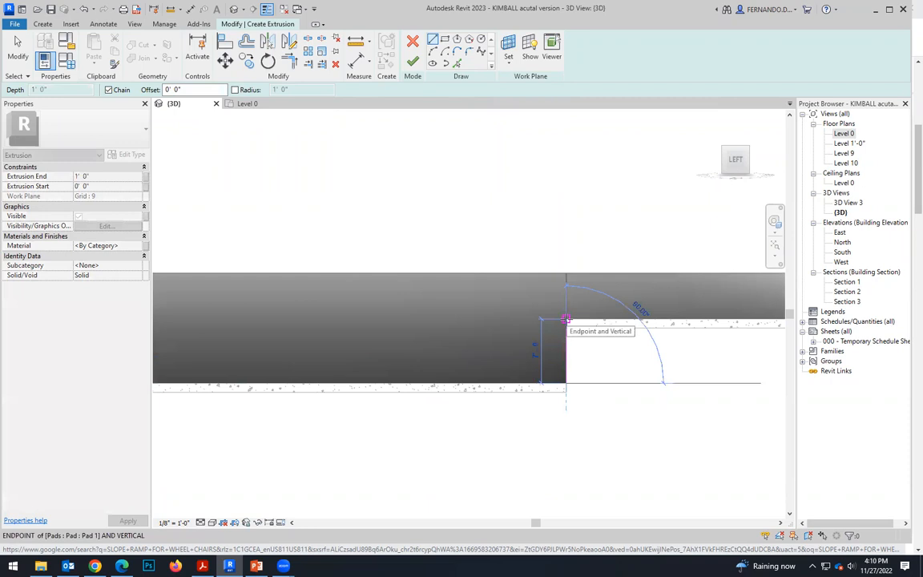
{"action": "left_click", "coordinate": [566, 319]}
Try sketching a long horizontal line from the landing pad's edge back over the sunken strip.
{"action": "scroll", "coordinate": [568, 320], "scroll_direction": "down", "scroll_amount": 4}
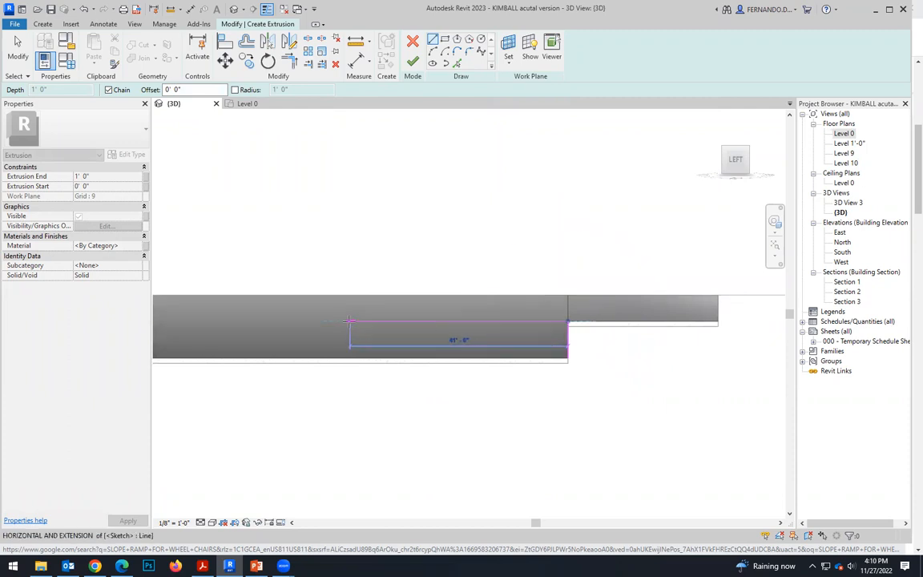
{"action": "left_click", "coordinate": [347, 322]}
{"action": "scroll", "coordinate": [348, 327], "scroll_direction": "up", "scroll_amount": 2}
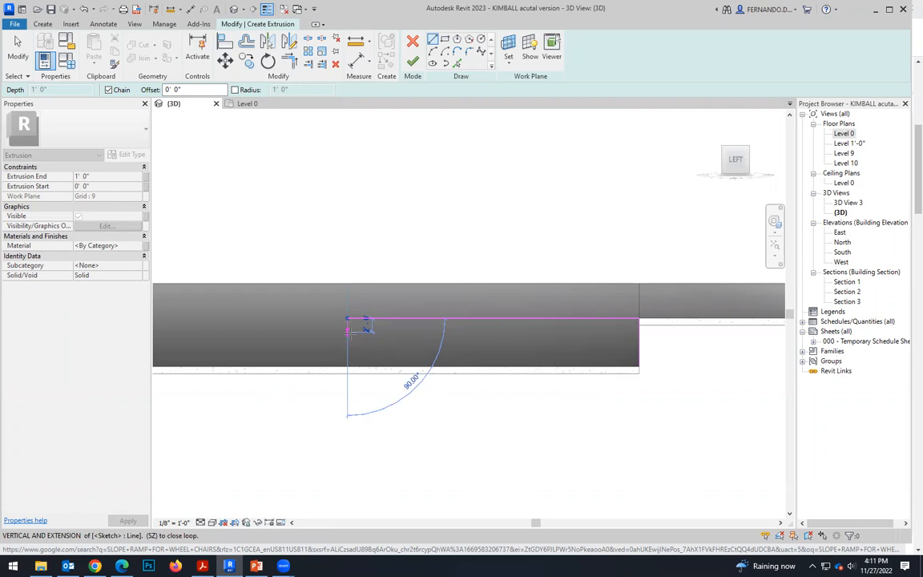
{"action": "key", "text": "Escape"}
{"action": "key", "text": "Escape"}
{"action": "scroll", "coordinate": [621, 315], "scroll_direction": "up", "scroll_amount": 4}
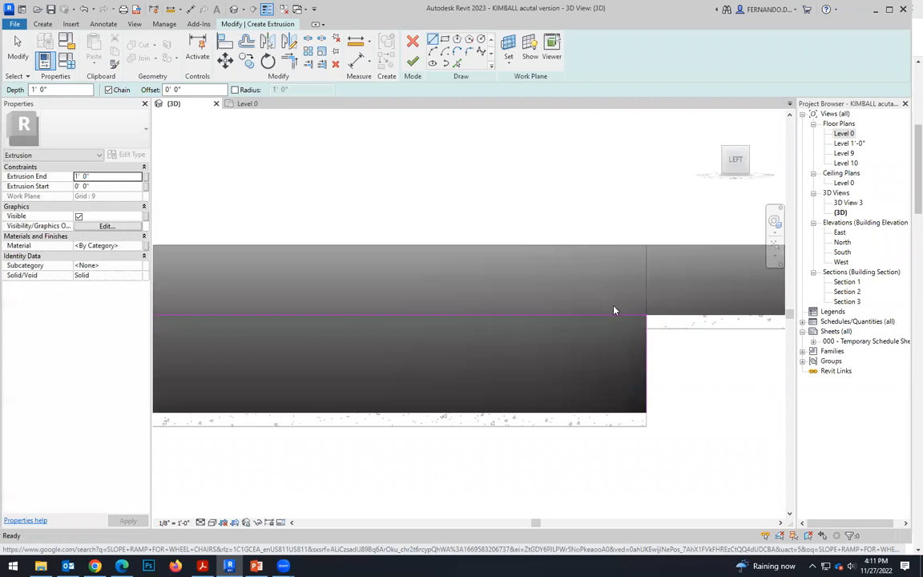
{"action": "scroll", "coordinate": [614, 310], "scroll_direction": "down", "scroll_amount": 4}
{"action": "scroll", "coordinate": [569, 322], "scroll_direction": "up", "scroll_amount": 3}
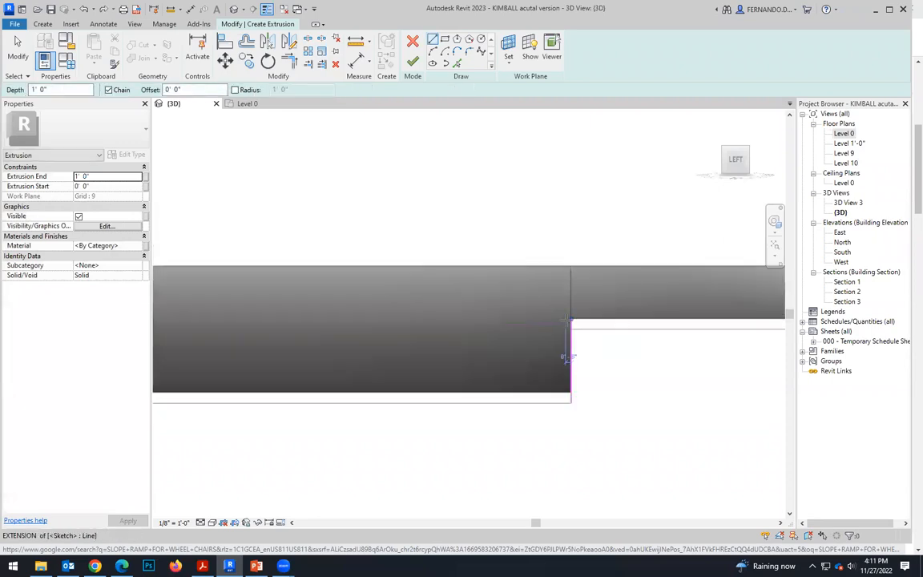
Sketch a 12' horizontal line over the strip from the landing edge, a 1' vertical drop, and a sloped line back to the edge.
{"action": "scroll", "coordinate": [567, 319], "scroll_direction": "up", "scroll_amount": 1}
{"action": "left_click", "coordinate": [571, 319]}
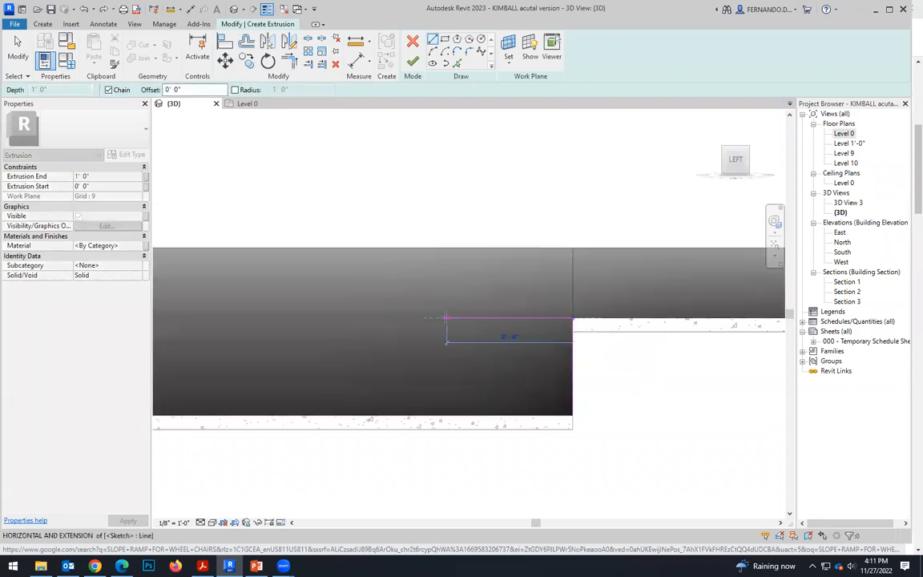
{"action": "type", "text": "15"}
{"action": "key", "text": "Return"}
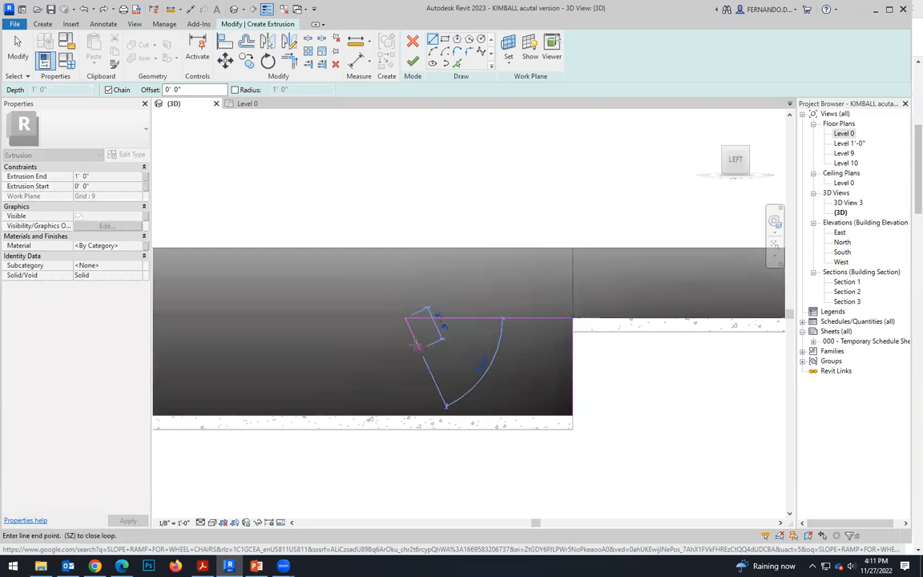
{"action": "left_click", "coordinate": [405, 331]}
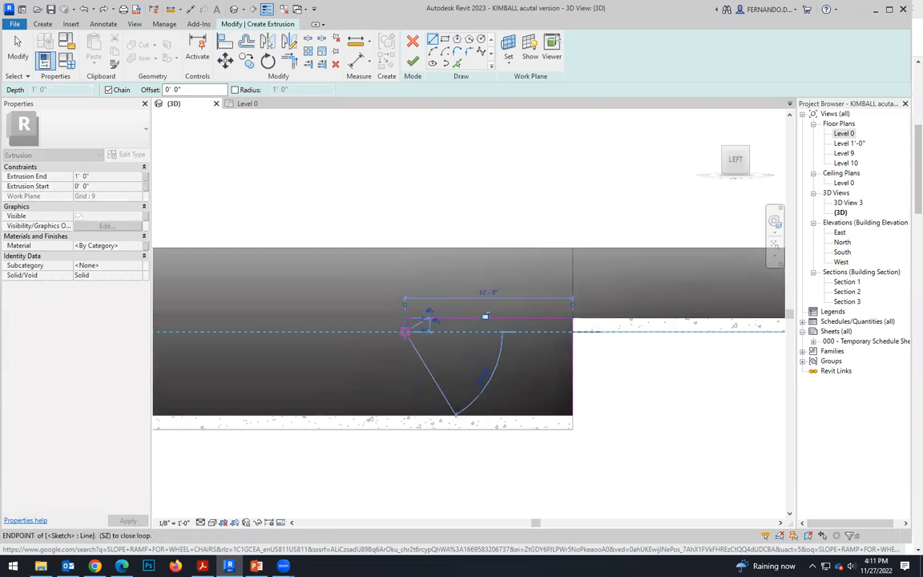
{"action": "scroll", "coordinate": [557, 331], "scroll_direction": "up", "scroll_amount": 2}
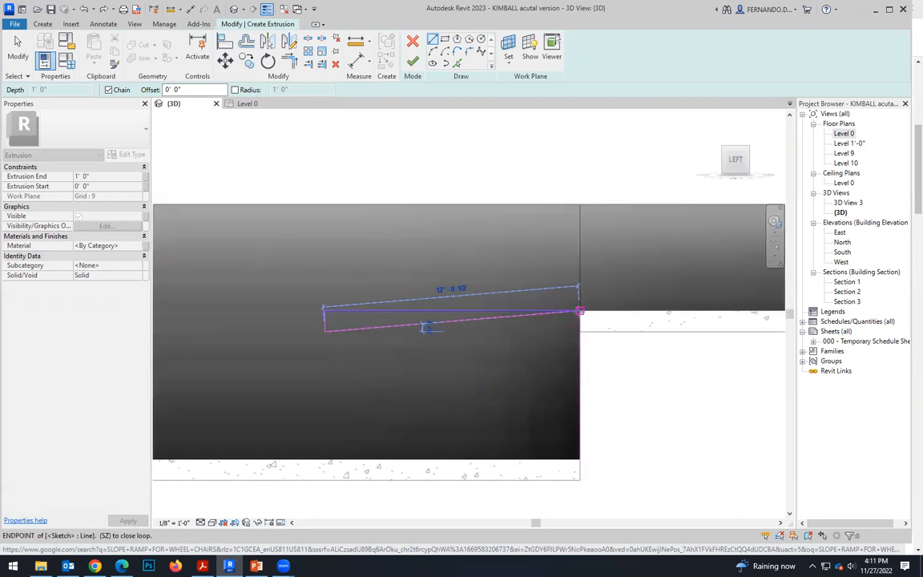
{"action": "left_click", "coordinate": [579, 311]}
{"action": "key", "text": "Escape"}
{"action": "key", "text": "Escape"}
Delete the horizontal and short vertical guide lines, keeping the sloped line.
{"action": "left_click", "coordinate": [326, 319]}
{"action": "left_click", "coordinate": [358, 311]}
{"action": "key", "text": "Delete"}
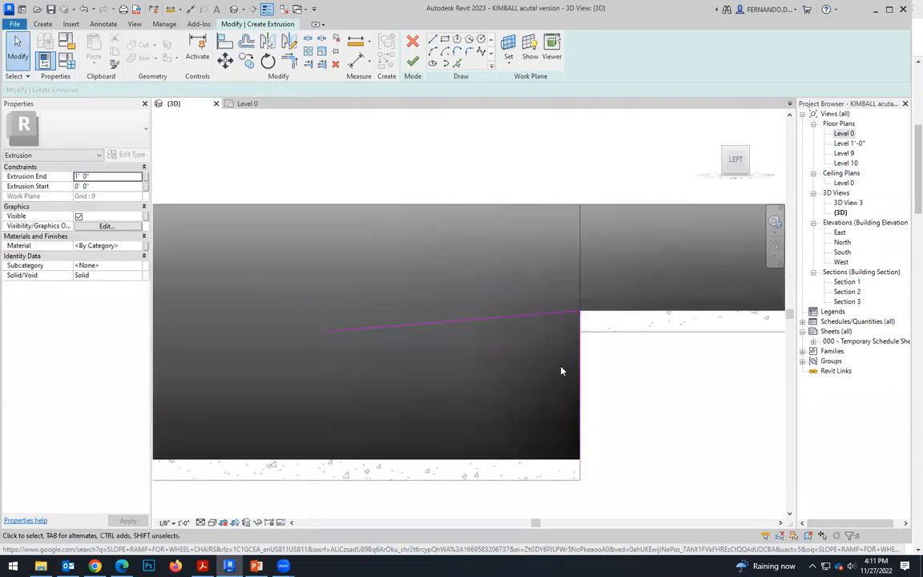
Offset a copy of the 7' vertical line 42' back over the strip and extend the sloped line to meet it.
{"action": "scroll", "coordinate": [614, 348], "scroll_direction": "down", "scroll_amount": 1}
{"action": "scroll", "coordinate": [626, 339], "scroll_direction": "down", "scroll_amount": 1}
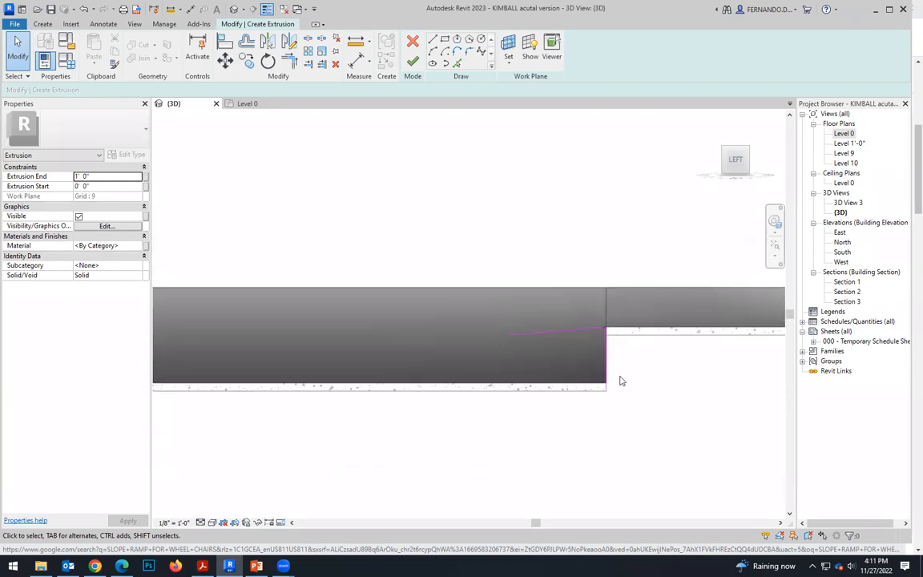
{"action": "left_click", "coordinate": [608, 371]}
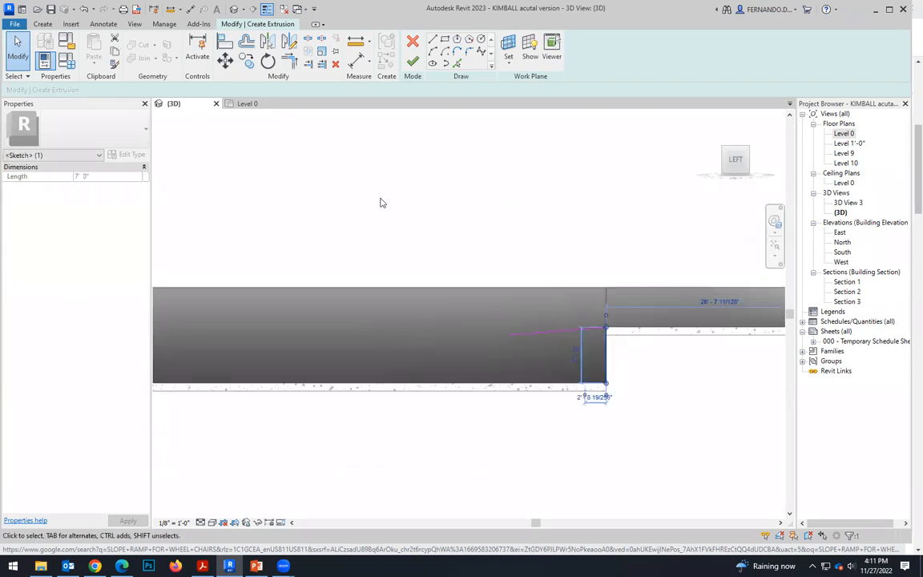
{"action": "left_click", "coordinate": [247, 44]}
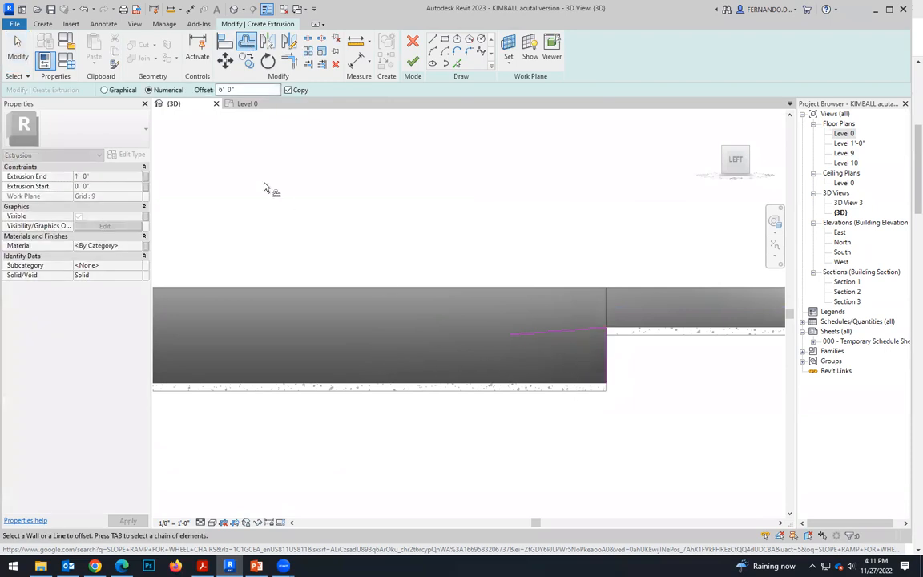
{"action": "key", "text": "shift+Left"}
{"action": "type", "text": "4"}
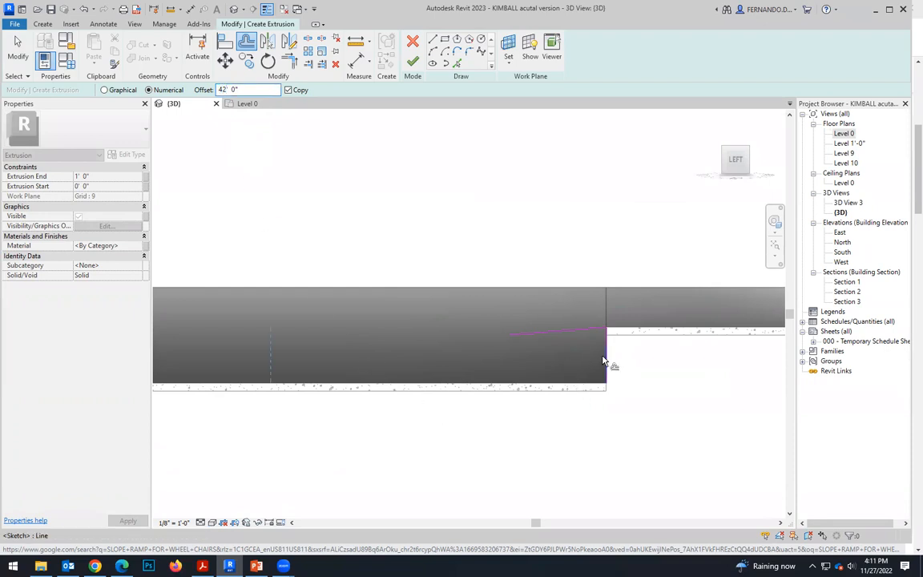
{"action": "key", "text": "Escape"}
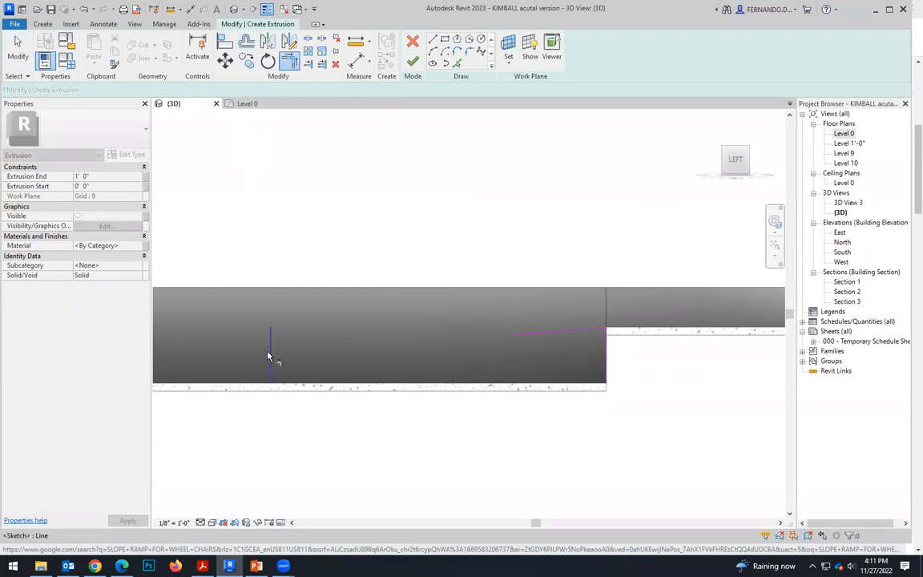
{"action": "left_click", "coordinate": [518, 336]}
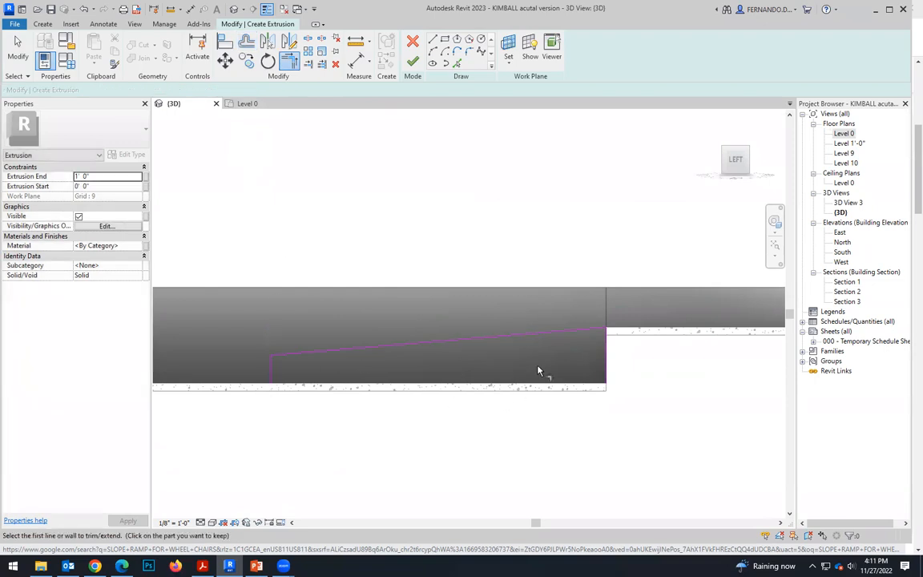
Sketch a short horizontal landing line outward from the low end of the sloped line.
{"action": "scroll", "coordinate": [598, 411], "scroll_direction": "down", "scroll_amount": 2}
{"action": "scroll", "coordinate": [521, 432], "scroll_direction": "down", "scroll_amount": 3}
{"action": "scroll", "coordinate": [347, 419], "scroll_direction": "up", "scroll_amount": 2}
{"action": "scroll", "coordinate": [470, 383], "scroll_direction": "up", "scroll_amount": 2}
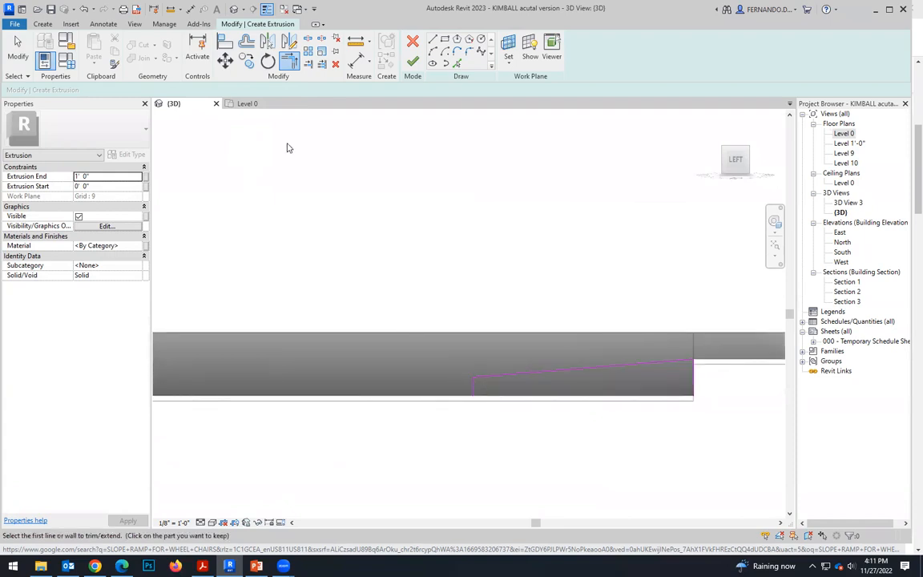
{"action": "left_click", "coordinate": [433, 39]}
{"action": "scroll", "coordinate": [479, 376], "scroll_direction": "up", "scroll_amount": 2}
{"action": "left_click", "coordinate": [478, 376]}
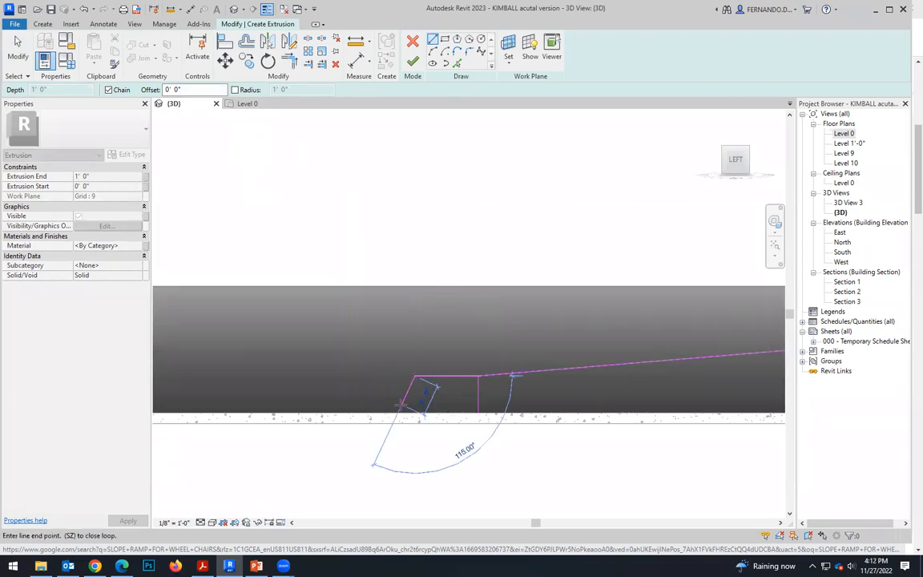
{"action": "key", "text": "Escape"}
{"action": "key", "text": "Escape"}
Copy the sloped line from its upper end to the far end of the horizontal landing line.
{"action": "scroll", "coordinate": [400, 368], "scroll_direction": "down", "scroll_amount": 2}
{"action": "left_click", "coordinate": [554, 366]}
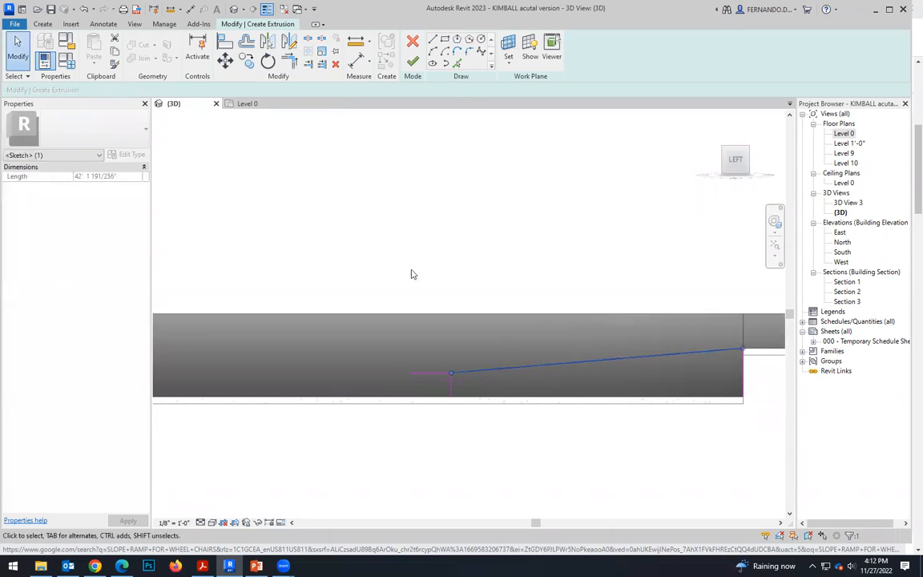
{"action": "key", "text": "c"}
{"action": "key", "text": "o"}
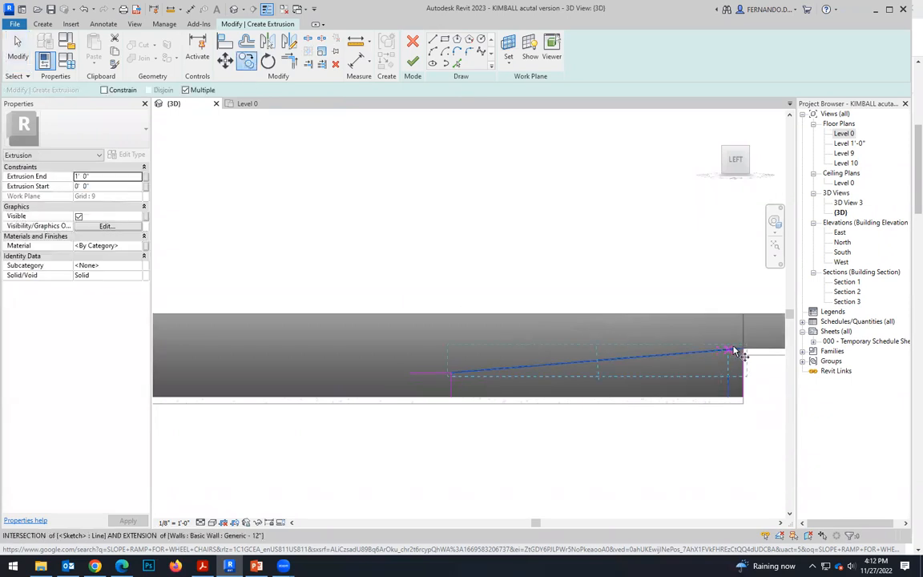
{"action": "left_click", "coordinate": [730, 354]}
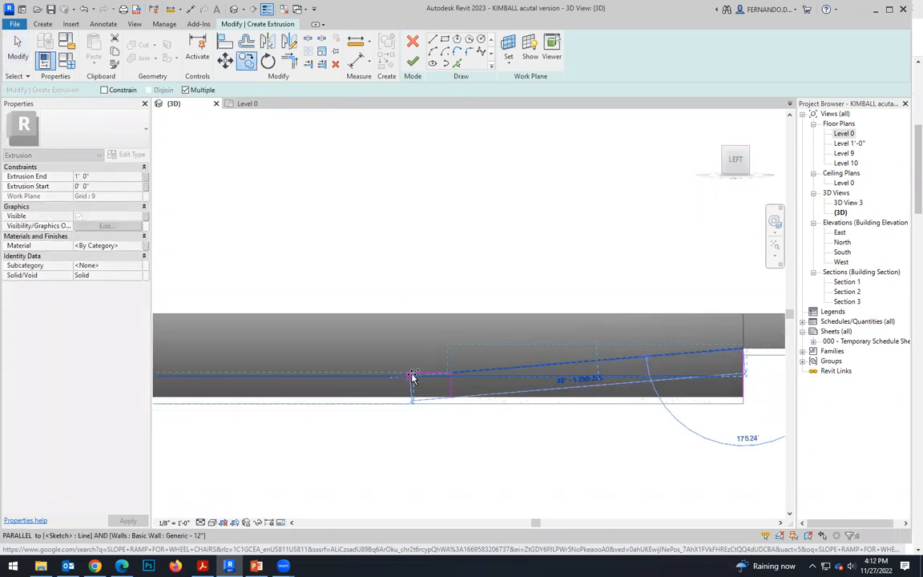
{"action": "scroll", "coordinate": [393, 378], "scroll_direction": "up", "scroll_amount": 3}
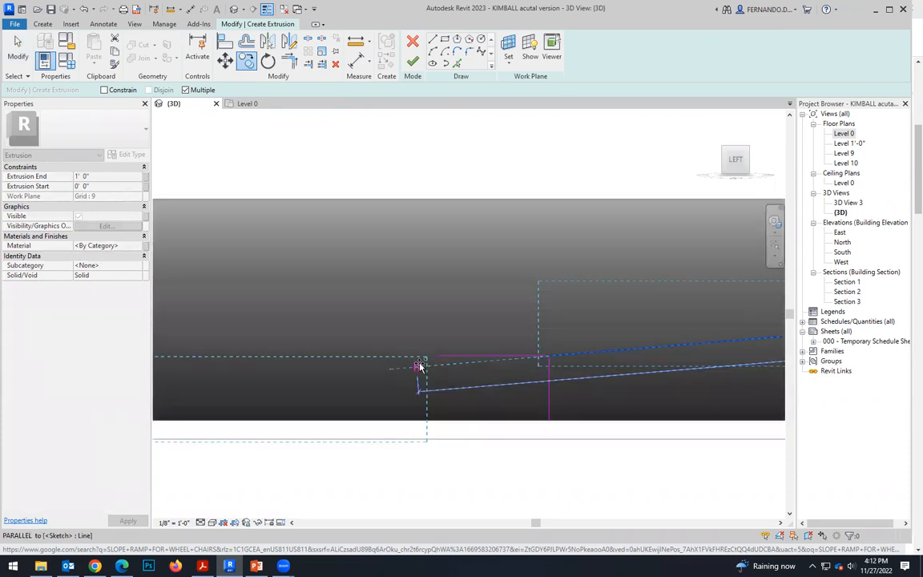
{"action": "scroll", "coordinate": [641, 378], "scroll_direction": "down", "scroll_amount": 3}
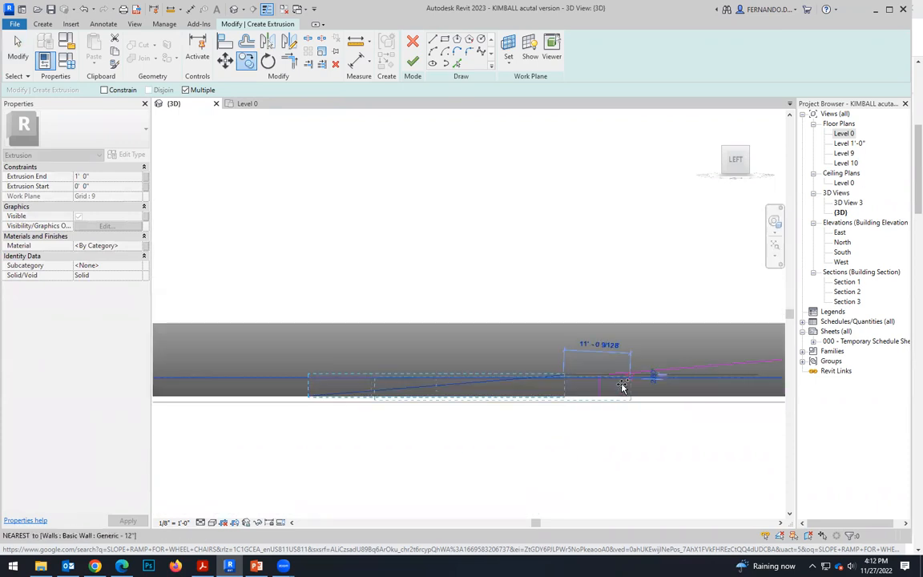
{"action": "left_click", "coordinate": [327, 422]}
{"action": "scroll", "coordinate": [324, 406], "scroll_direction": "up", "scroll_amount": 5}
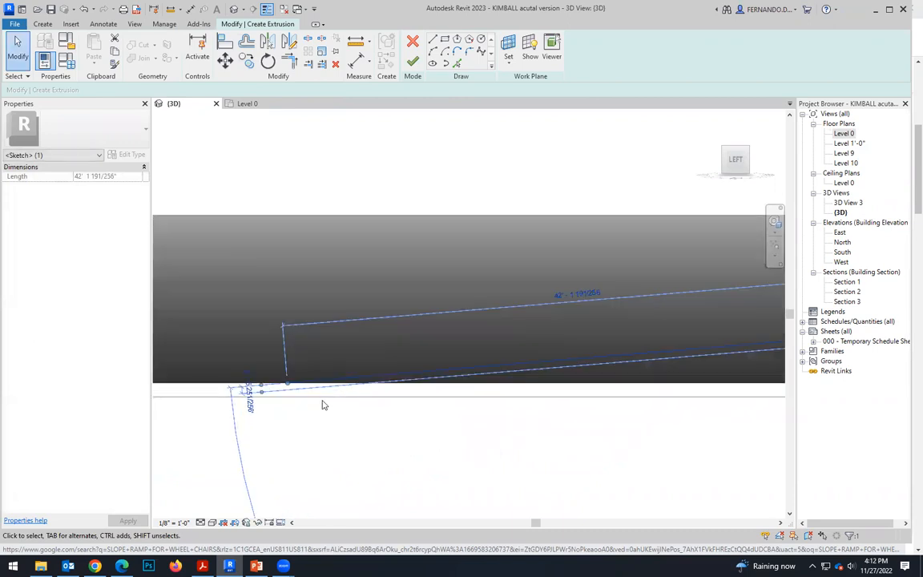
{"action": "key", "text": "Escape"}
Sketch the horizontal base line along the strip pad from the second slope's low end to the foot of the 7' vertical line.
{"action": "scroll", "coordinate": [263, 371], "scroll_direction": "up", "scroll_amount": 3}
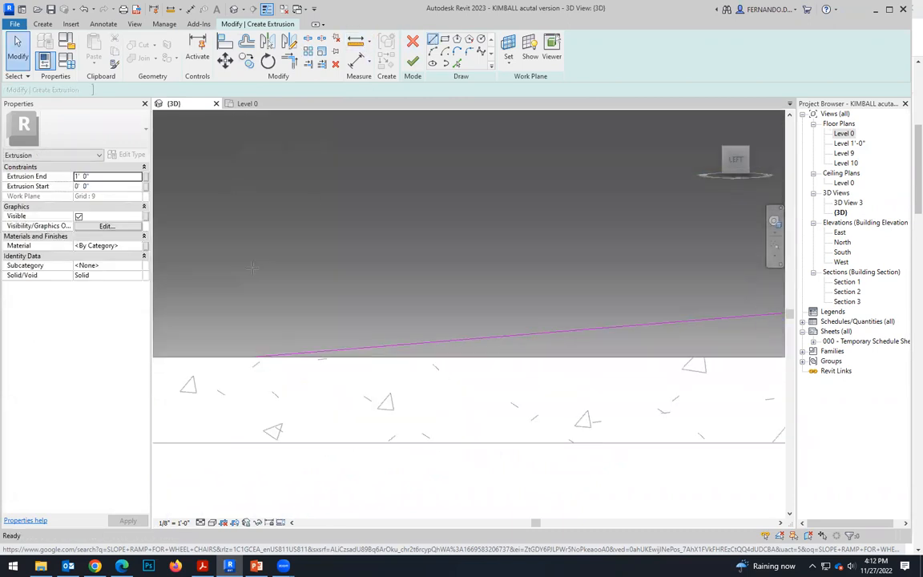
{"action": "left_click", "coordinate": [257, 356]}
{"action": "scroll", "coordinate": [209, 372], "scroll_direction": "down", "scroll_amount": 4}
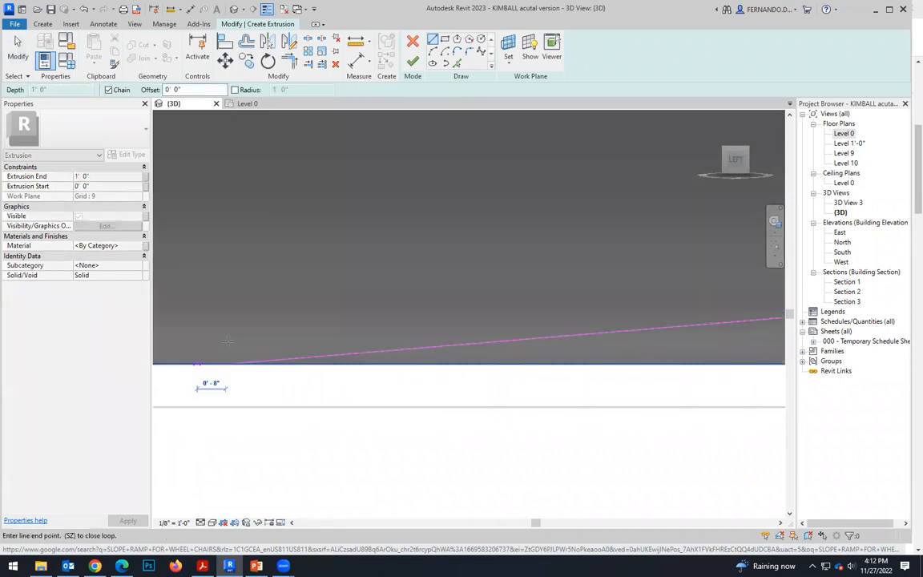
{"action": "scroll", "coordinate": [308, 345], "scroll_direction": "down", "scroll_amount": 2}
{"action": "scroll", "coordinate": [481, 353], "scroll_direction": "down", "scroll_amount": 3}
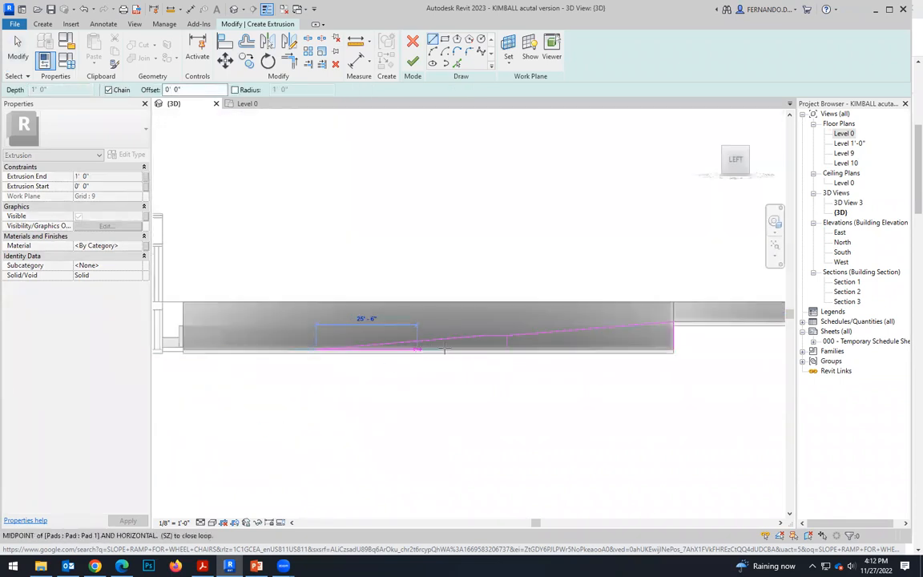
{"action": "scroll", "coordinate": [614, 349], "scroll_direction": "up", "scroll_amount": 3}
{"action": "scroll", "coordinate": [609, 350], "scroll_direction": "up", "scroll_amount": 2}
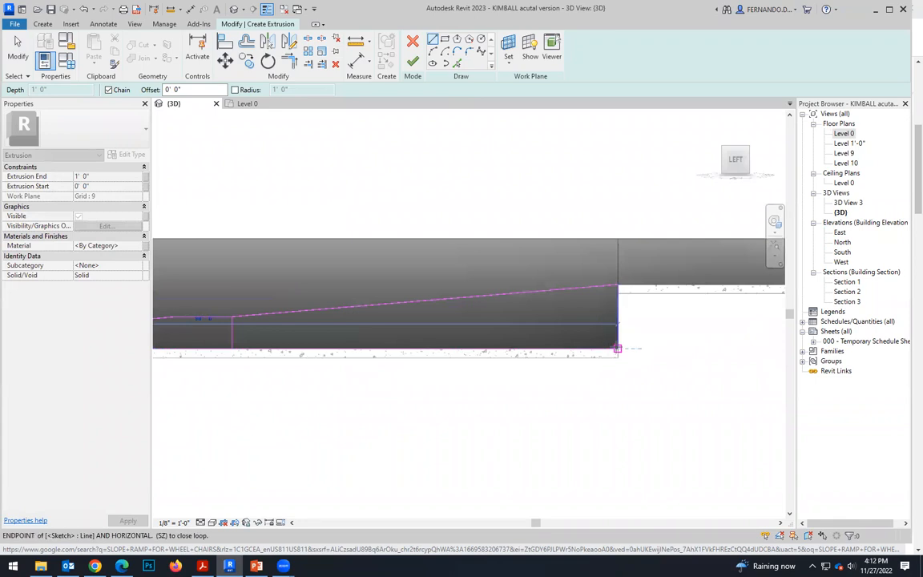
{"action": "key", "text": "Escape"}
{"action": "key", "text": "Escape"}
Delete the intermediate vertical line below the landing and finish the ramp's extrusion sketch.
{"action": "left_click", "coordinate": [235, 330]}
{"action": "key", "text": "Delete"}
{"action": "scroll", "coordinate": [581, 363], "scroll_direction": "down", "scroll_amount": 3}
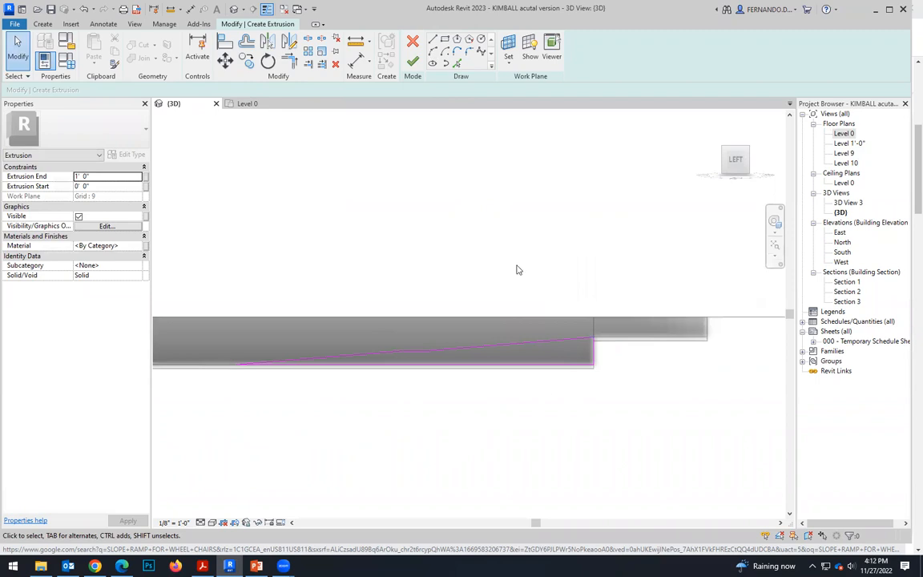
{"action": "scroll", "coordinate": [486, 347], "scroll_direction": "down", "scroll_amount": 1}
{"action": "left_click", "coordinate": [413, 62]}
{"action": "scroll", "coordinate": [352, 297], "scroll_direction": "down", "scroll_amount": 2}
{"action": "middle_click_drag", "start_coordinate": [392, 323], "coordinate": [428, 369], "text": "shift"}
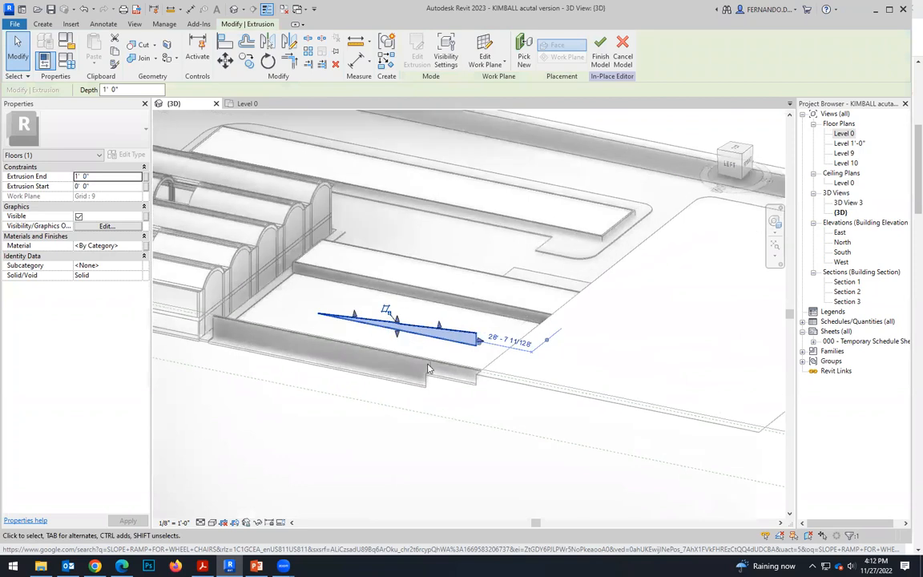
Stretch the ramp extrusion toward the sunken strip, with its end at about 57' 2" and its start at about 39'.
{"action": "scroll", "coordinate": [428, 368], "scroll_direction": "up", "scroll_amount": 1}
{"action": "left_click", "coordinate": [458, 400]}
{"action": "left_click", "coordinate": [469, 340]}
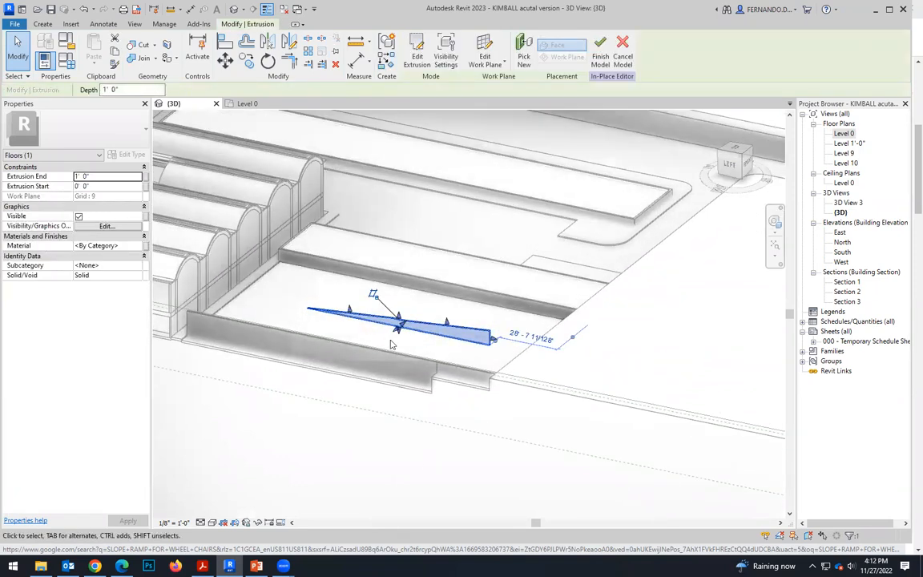
{"action": "left_click_drag", "start_coordinate": [396, 330], "coordinate": [339, 377]}
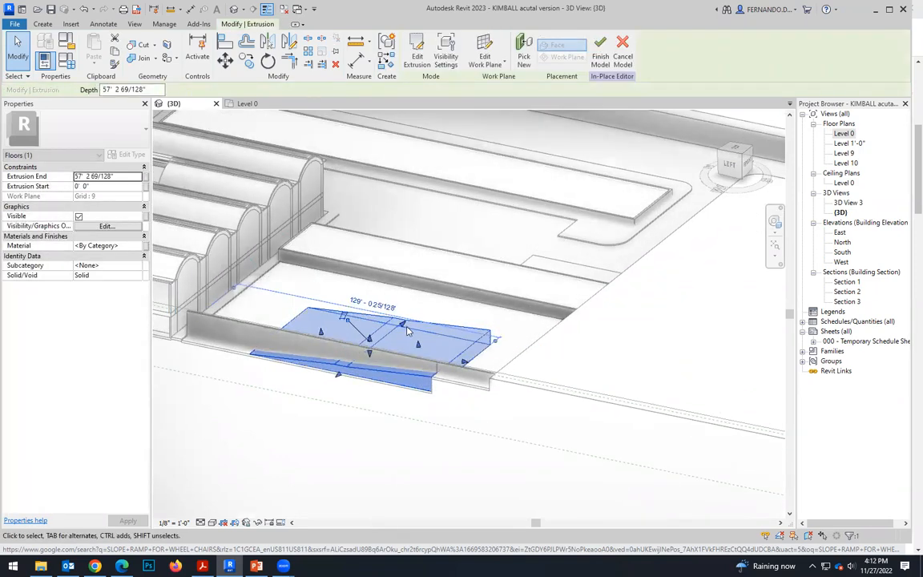
{"action": "left_click_drag", "start_coordinate": [397, 335], "coordinate": [370, 373]}
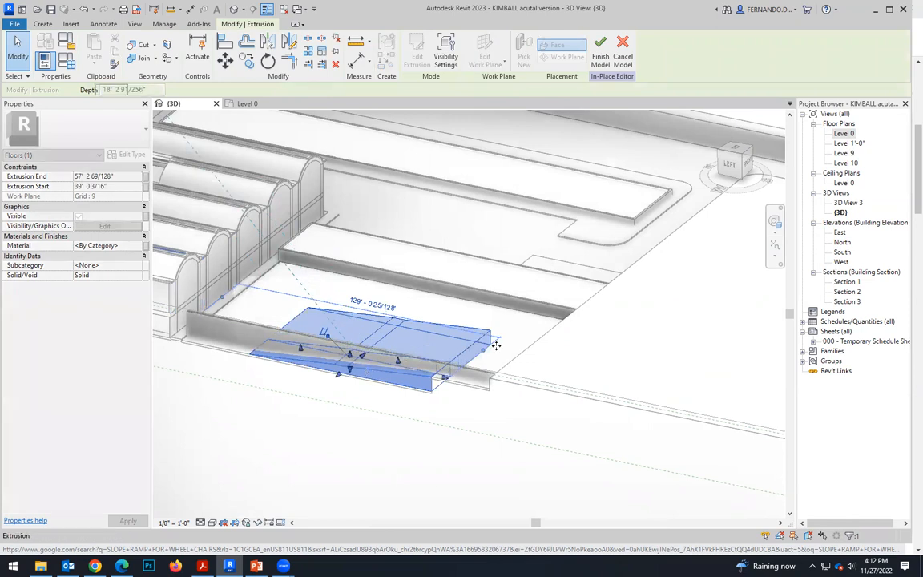
In top view, pull the extrusion's outer face back to the strip's wall, setting the extrusion end to 51'.
{"action": "left_click_drag", "start_coordinate": [738, 150], "coordinate": [731, 150]}
{"action": "middle_click_drag", "start_coordinate": [558, 379], "coordinate": [517, 396]}
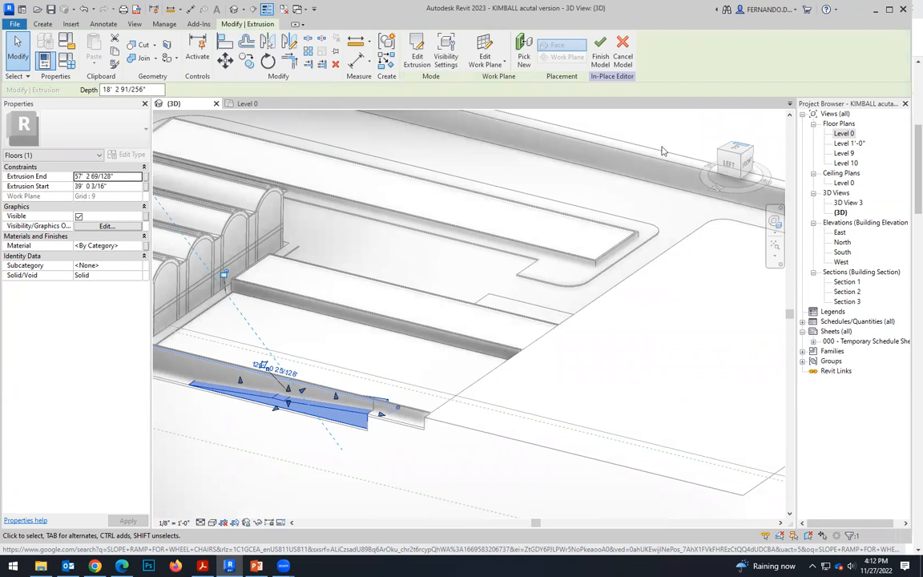
{"action": "left_click", "coordinate": [742, 145]}
{"action": "scroll", "coordinate": [467, 305], "scroll_direction": "down", "scroll_amount": 4}
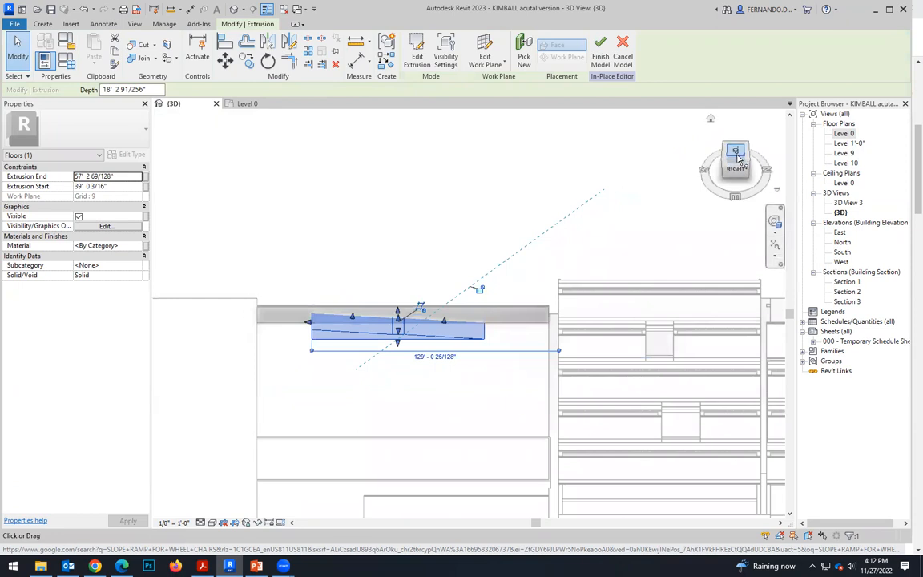
{"action": "left_click", "coordinate": [738, 157]}
{"action": "left_click_drag", "start_coordinate": [468, 273], "coordinate": [467, 298]}
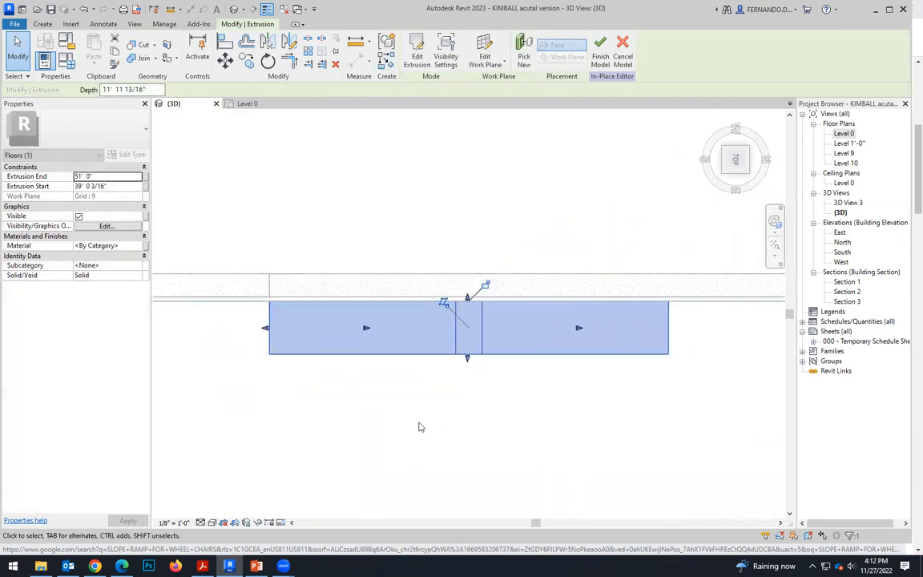
Move the extrusion over the sunken strip, with its start at 52' and its end at about 63' 8".
{"action": "scroll", "coordinate": [418, 427], "scroll_direction": "down", "scroll_amount": 5}
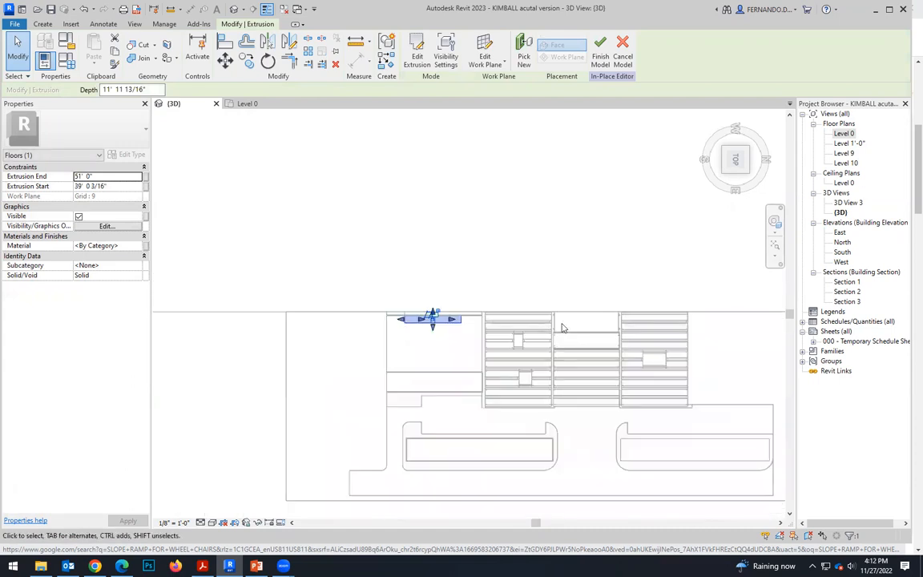
{"action": "scroll", "coordinate": [433, 314], "scroll_direction": "up", "scroll_amount": 4}
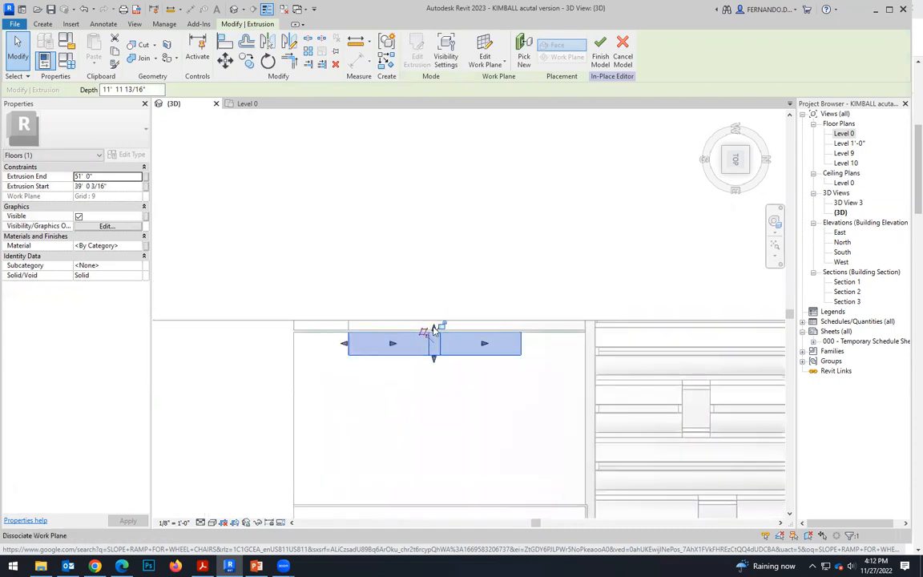
{"action": "left_click_drag", "start_coordinate": [434, 330], "coordinate": [433, 365]}
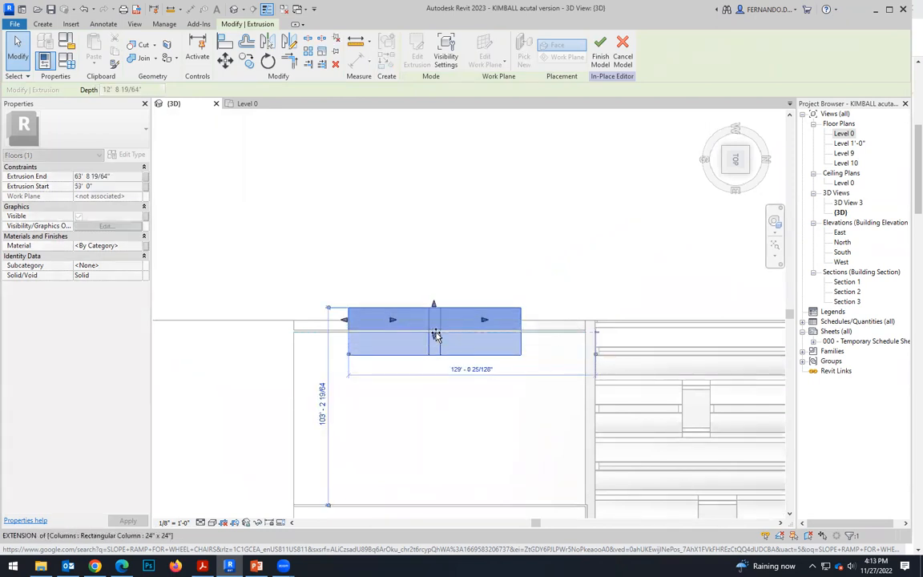
{"action": "scroll", "coordinate": [434, 341], "scroll_direction": "up", "scroll_amount": 5}
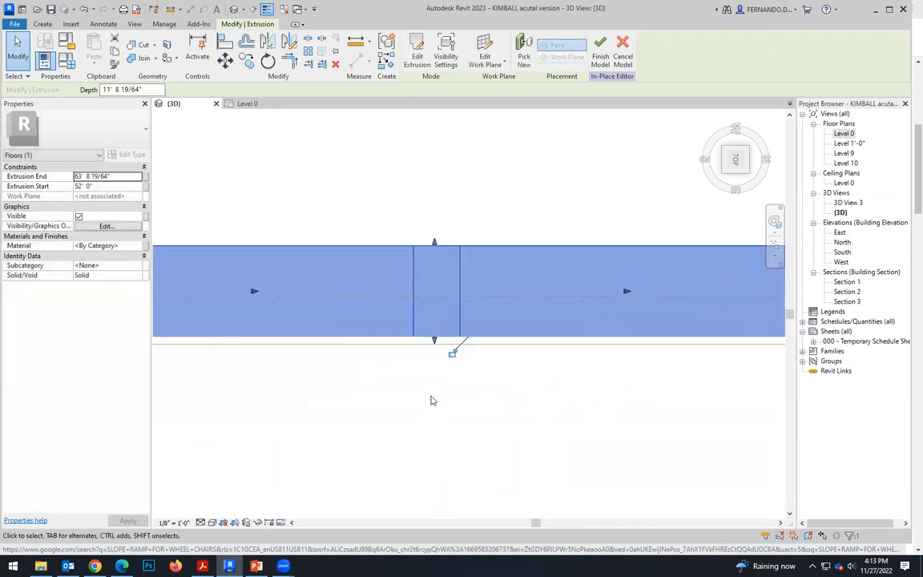
{"action": "left_click", "coordinate": [437, 353]}
Finish the in-place ramp model and extend the section box outward beyond the site's sunken-strip side.
{"action": "scroll", "coordinate": [437, 353], "scroll_direction": "down", "scroll_amount": 3}
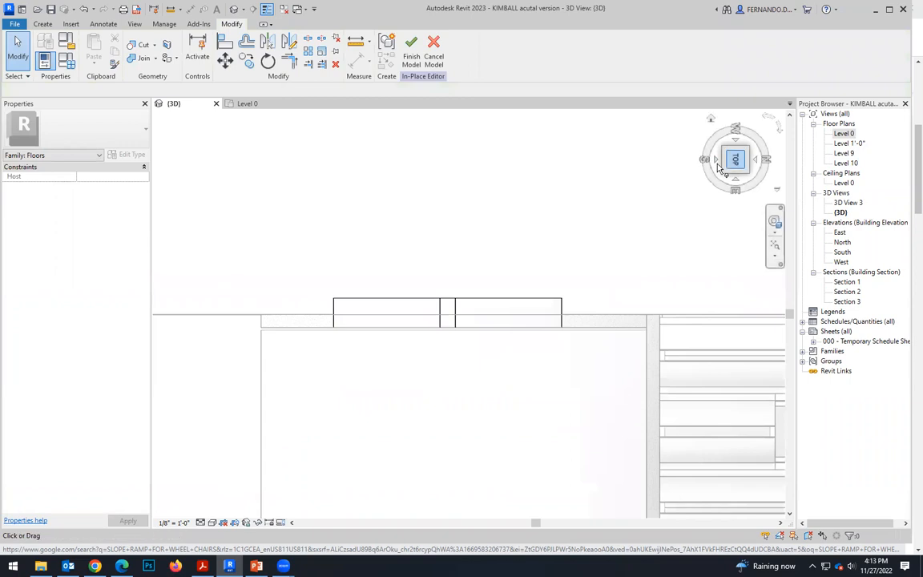
{"action": "scroll", "coordinate": [478, 367], "scroll_direction": "down", "scroll_amount": 6}
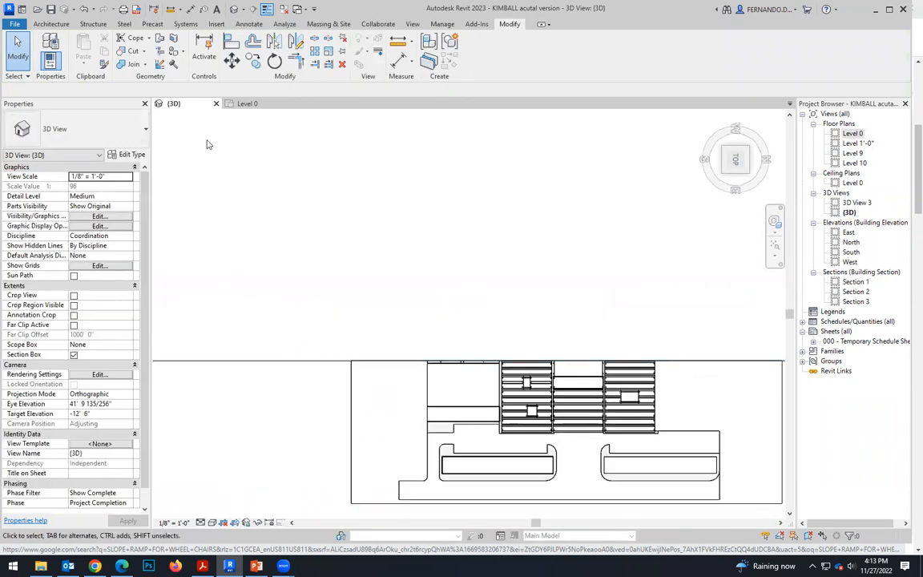
{"action": "middle_click_drag", "start_coordinate": [263, 277], "coordinate": [586, 259], "text": "shift"}
{"action": "left_click", "coordinate": [508, 440]}
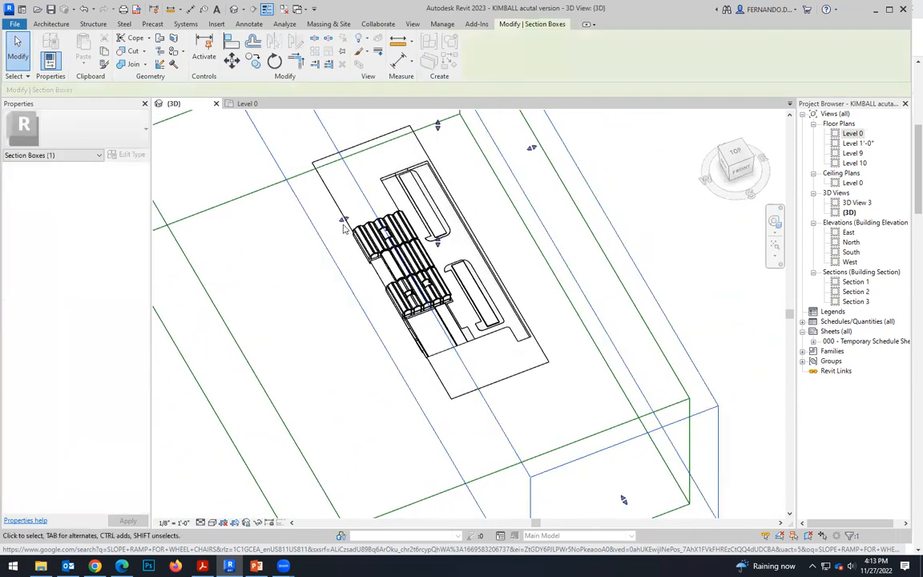
{"action": "left_click_drag", "start_coordinate": [339, 220], "coordinate": [225, 244]}
Examine from 3D and top views how the finished ramp fits between the sunken strip's side walls.
{"action": "middle_click_drag", "start_coordinate": [412, 391], "coordinate": [296, 399], "text": "shift"}
{"action": "scroll", "coordinate": [292, 372], "scroll_direction": "up", "scroll_amount": 10}
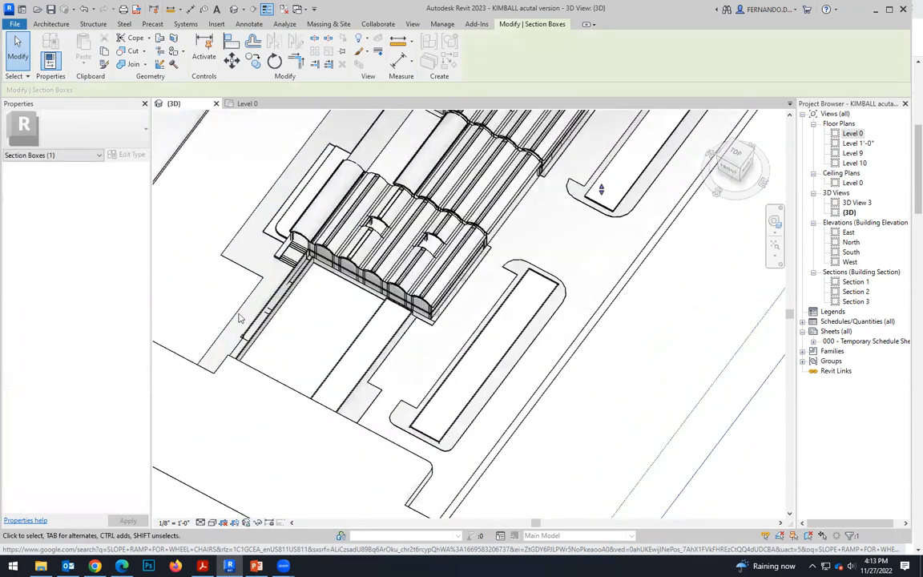
{"action": "scroll", "coordinate": [292, 372], "scroll_direction": "up", "scroll_amount": 3}
{"action": "left_click", "coordinate": [265, 476]}
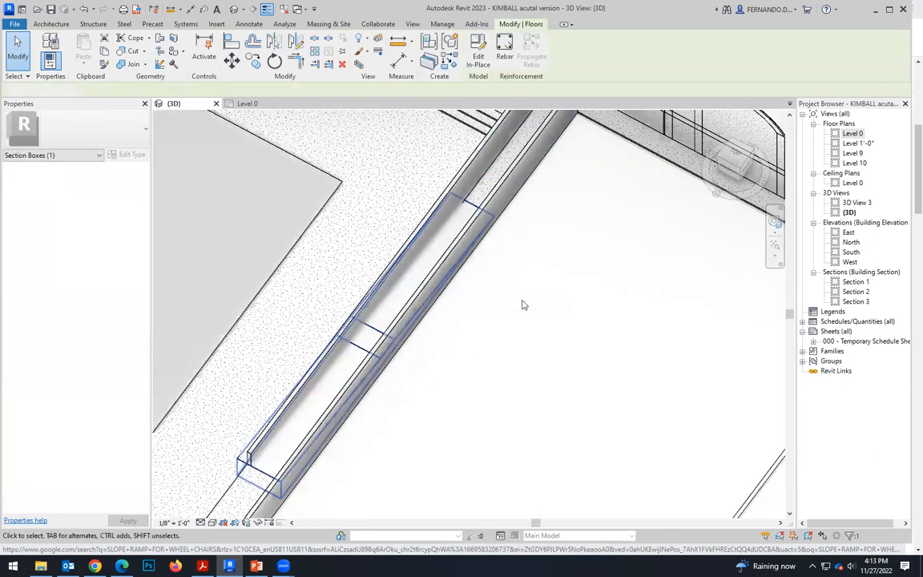
{"action": "middle_click_drag", "start_coordinate": [513, 297], "coordinate": [530, 319]}
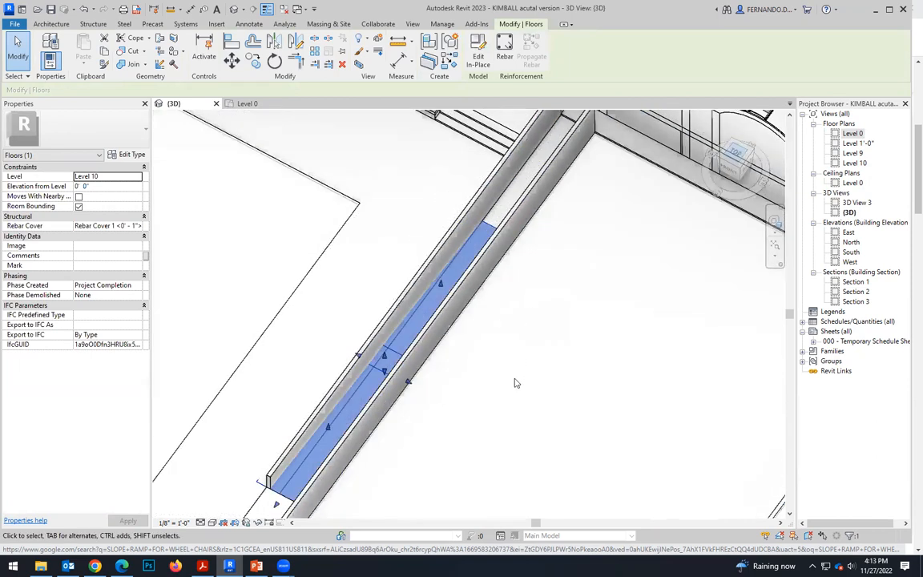
{"action": "left_click", "coordinate": [736, 157]}
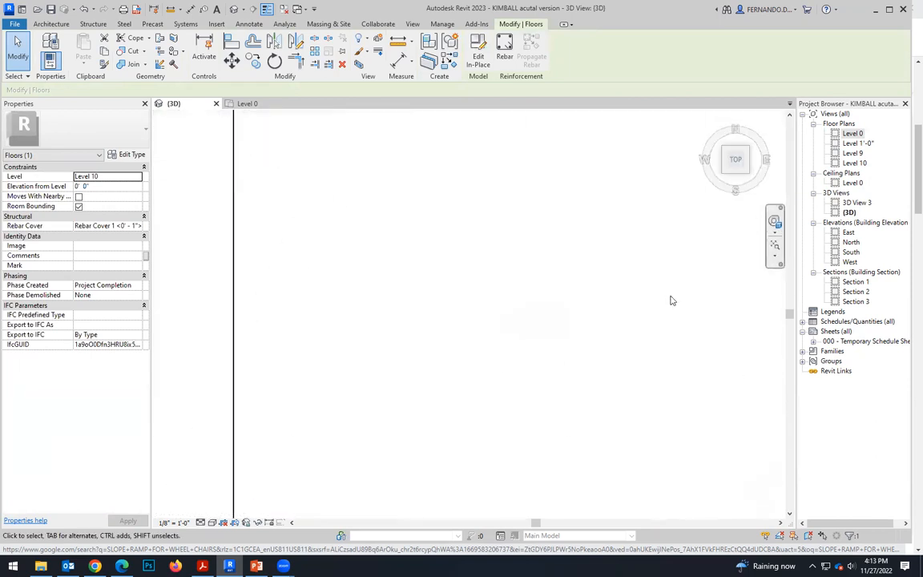
{"action": "left_click_drag", "start_coordinate": [439, 320], "coordinate": [463, 319]}
{"action": "scroll", "coordinate": [465, 316], "scroll_direction": "up", "scroll_amount": 5}
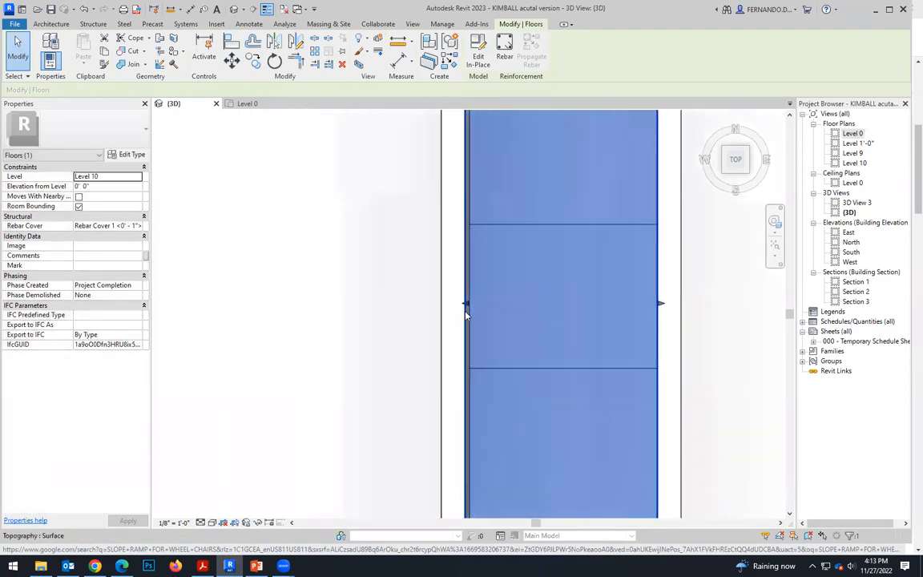
{"action": "scroll", "coordinate": [449, 339], "scroll_direction": "down", "scroll_amount": 4}
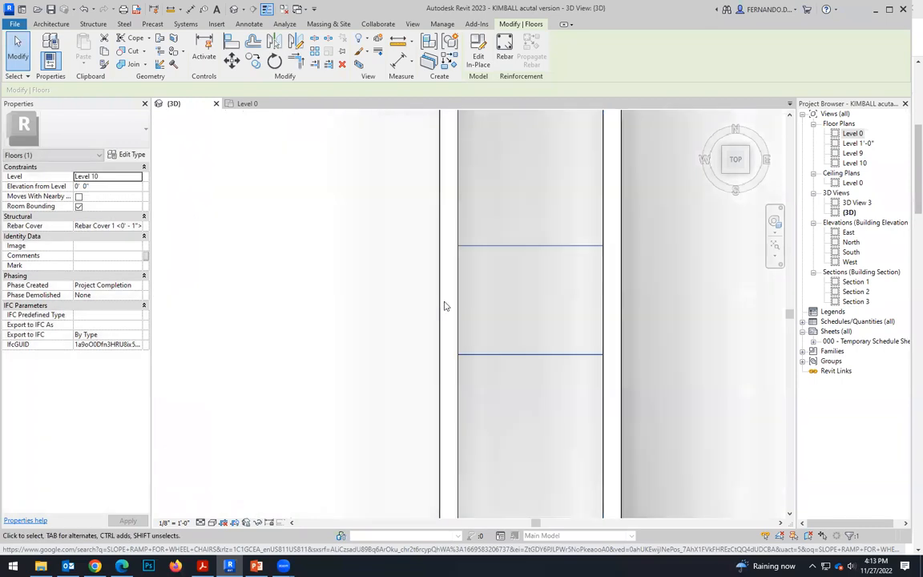
{"action": "scroll", "coordinate": [491, 346], "scroll_direction": "down", "scroll_amount": 4}
Check the level and height offset of the walkway pad and the small pad at the ramp's outer end.
{"action": "left_click", "coordinate": [519, 454]}
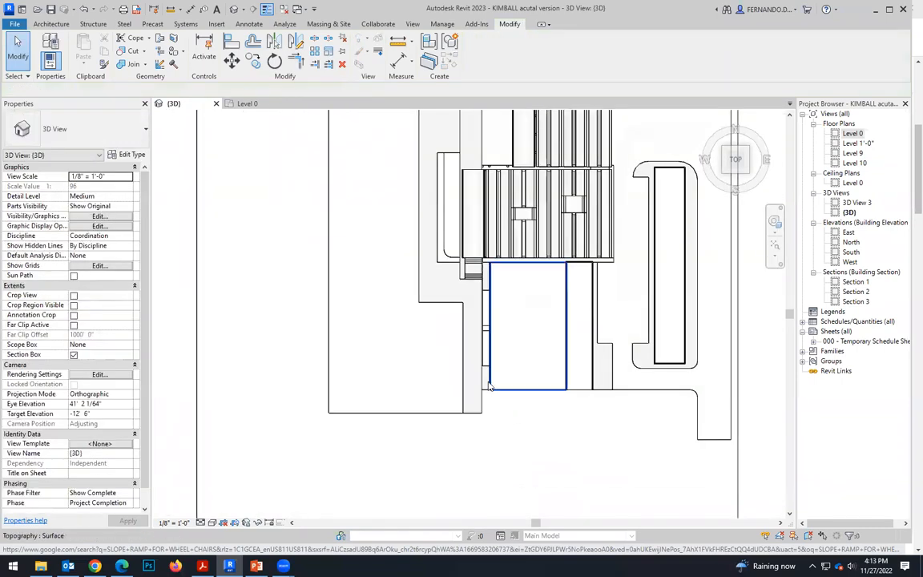
{"action": "scroll", "coordinate": [456, 431], "scroll_direction": "up", "scroll_amount": 1}
{"action": "middle_click_drag", "start_coordinate": [455, 431], "coordinate": [384, 335], "text": "shift"}
{"action": "scroll", "coordinate": [385, 336], "scroll_direction": "up", "scroll_amount": 3}
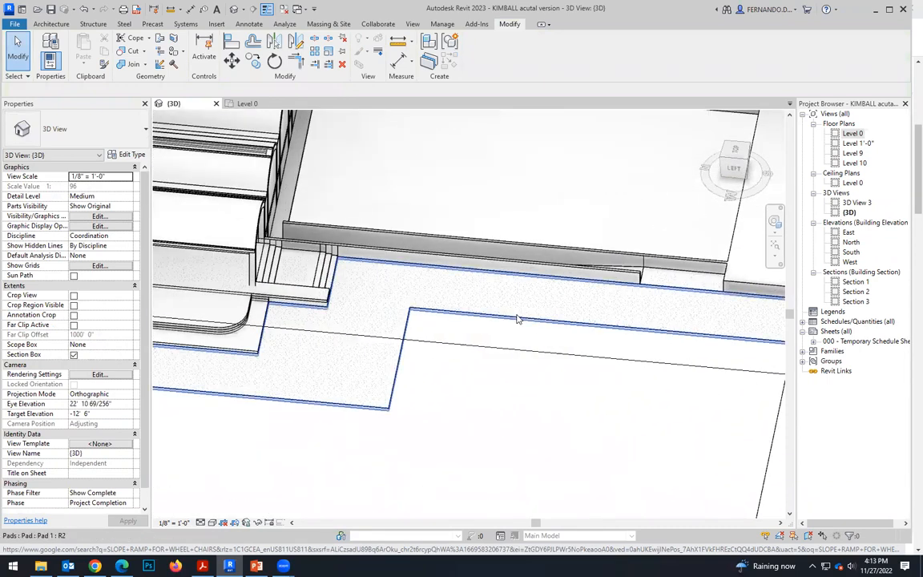
{"action": "left_click", "coordinate": [684, 315]}
{"action": "middle_click_drag", "start_coordinate": [648, 323], "coordinate": [544, 385], "text": "shift"}
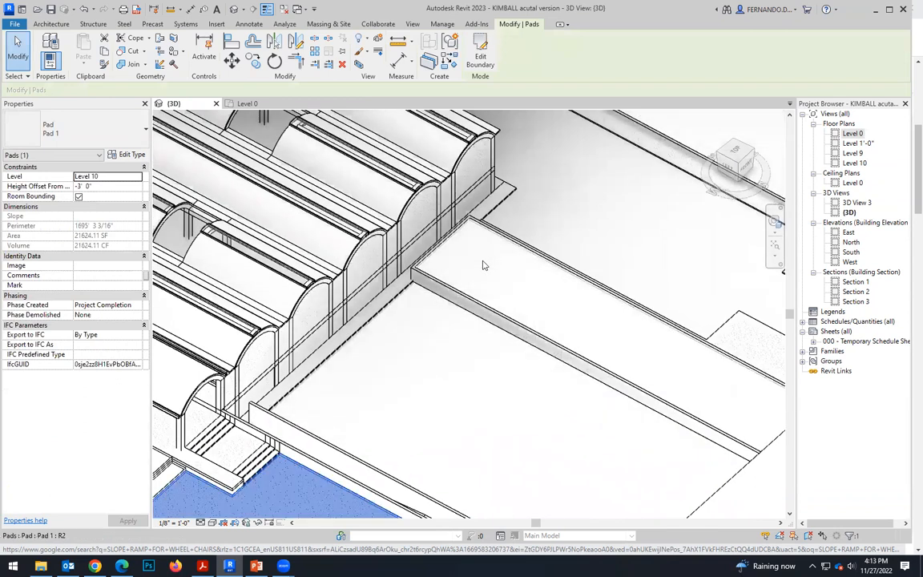
{"action": "scroll", "coordinate": [484, 264], "scroll_direction": "down", "scroll_amount": 3}
{"action": "scroll", "coordinate": [514, 468], "scroll_direction": "up", "scroll_amount": 2}
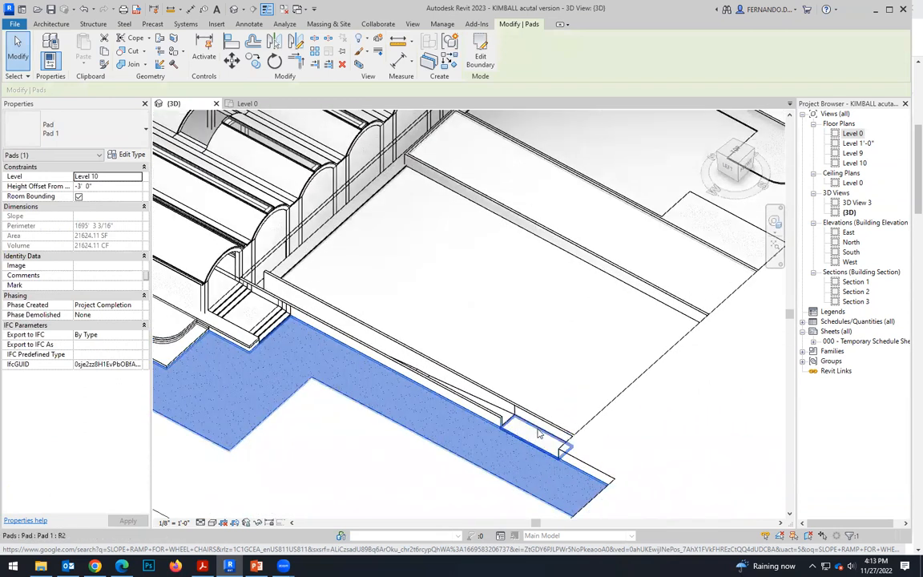
{"action": "left_click", "coordinate": [538, 434]}
{"action": "scroll", "coordinate": [533, 424], "scroll_direction": "up", "scroll_amount": 3}
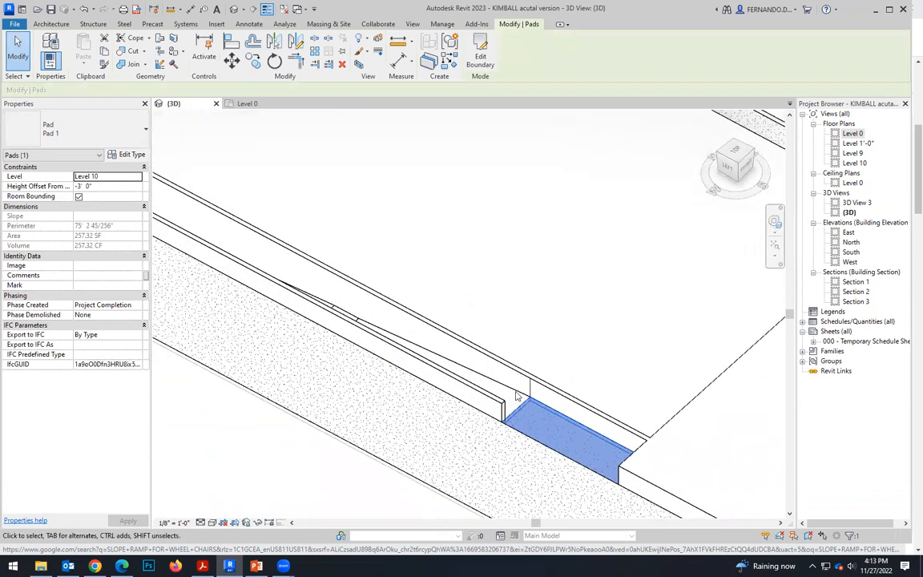
{"action": "left_click", "coordinate": [517, 397]}
Inspect the selected ramp and its intermediate landing from several angles, up close and across the whole site, then clear the selection.
{"action": "middle_click_drag", "start_coordinate": [517, 397], "coordinate": [189, 416], "text": "shift"}
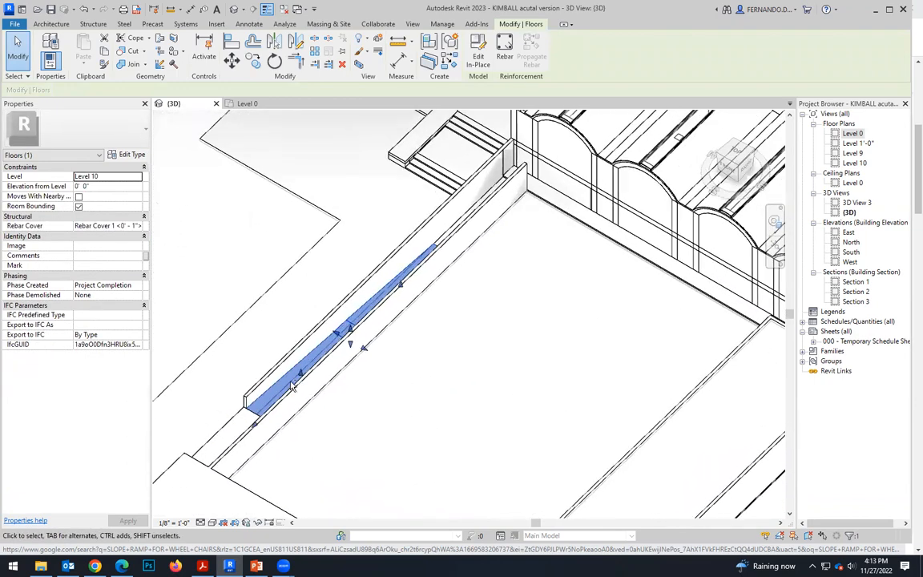
{"action": "scroll", "coordinate": [347, 344], "scroll_direction": "up", "scroll_amount": 1}
{"action": "middle_click_drag", "start_coordinate": [347, 344], "coordinate": [385, 292], "text": "shift"}
{"action": "scroll", "coordinate": [487, 256], "scroll_direction": "down", "scroll_amount": 4}
{"action": "middle_click_drag", "start_coordinate": [504, 255], "coordinate": [454, 230], "text": "shift"}
{"action": "scroll", "coordinate": [417, 205], "scroll_direction": "up", "scroll_amount": 3}
{"action": "scroll", "coordinate": [410, 199], "scroll_direction": "down", "scroll_amount": 4}
{"action": "scroll", "coordinate": [410, 289], "scroll_direction": "down", "scroll_amount": 4}
{"action": "key", "text": "Escape"}
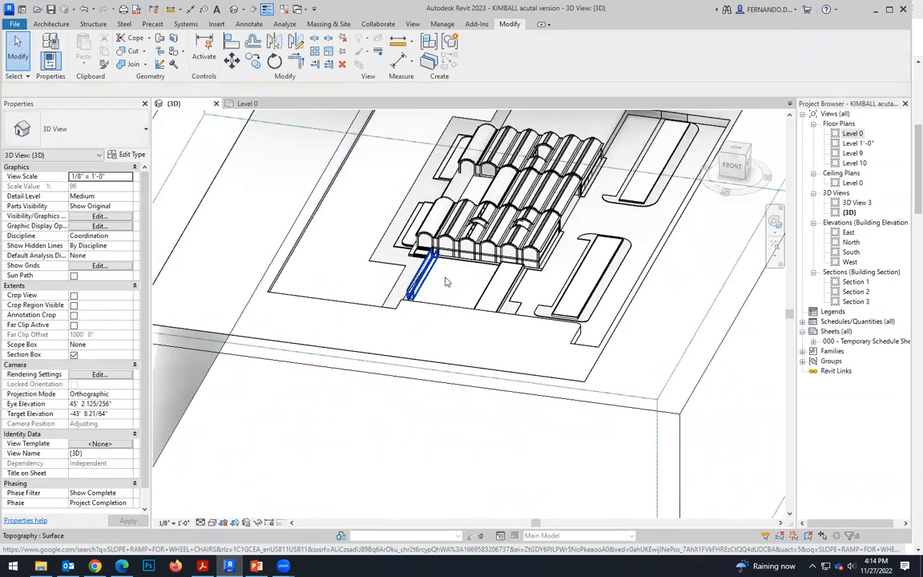
Compare the level settings of the pad at the entrance steps and the large sunken pad beside the ramp.
{"action": "scroll", "coordinate": [466, 298], "scroll_direction": "up", "scroll_amount": 3}
{"action": "middle_click_drag", "start_coordinate": [485, 331], "coordinate": [321, 281], "text": "shift"}
{"action": "scroll", "coordinate": [269, 269], "scroll_direction": "up", "scroll_amount": 2}
{"action": "scroll", "coordinate": [270, 248], "scroll_direction": "up", "scroll_amount": 4}
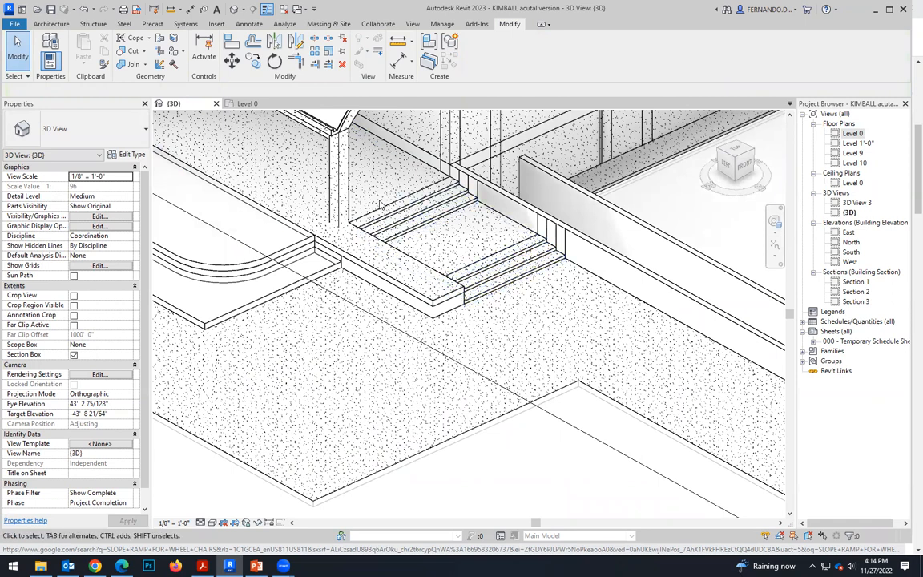
{"action": "left_click", "coordinate": [351, 191]}
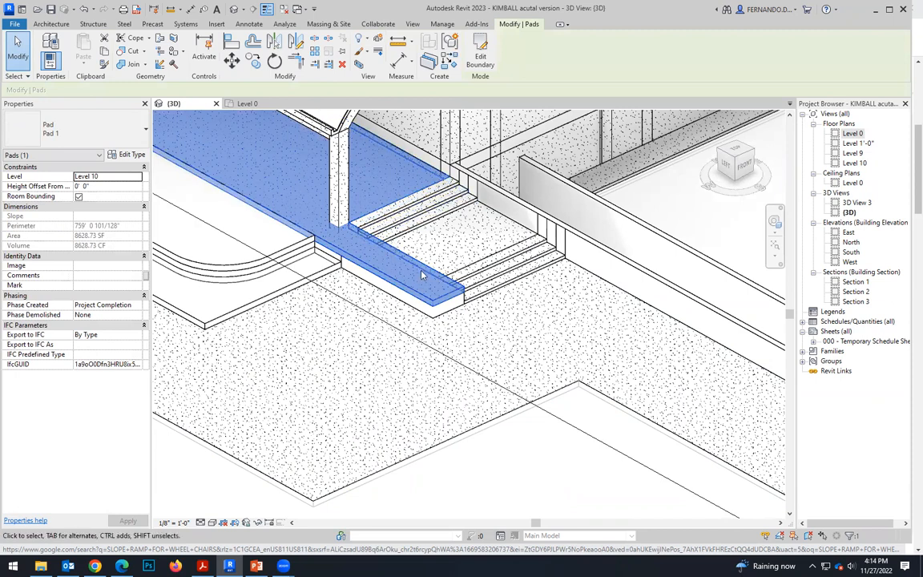
{"action": "scroll", "coordinate": [438, 266], "scroll_direction": "down", "scroll_amount": 3}
{"action": "middle_click_drag", "start_coordinate": [585, 379], "coordinate": [609, 421], "text": "shift"}
{"action": "left_click", "coordinate": [622, 275]}
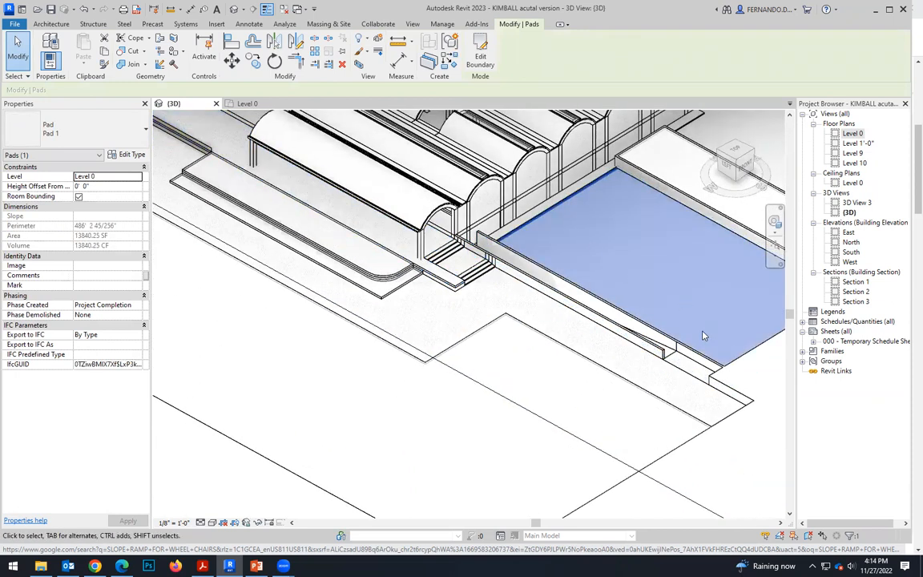
{"action": "middle_click_drag", "start_coordinate": [598, 269], "coordinate": [659, 329], "text": "shift"}
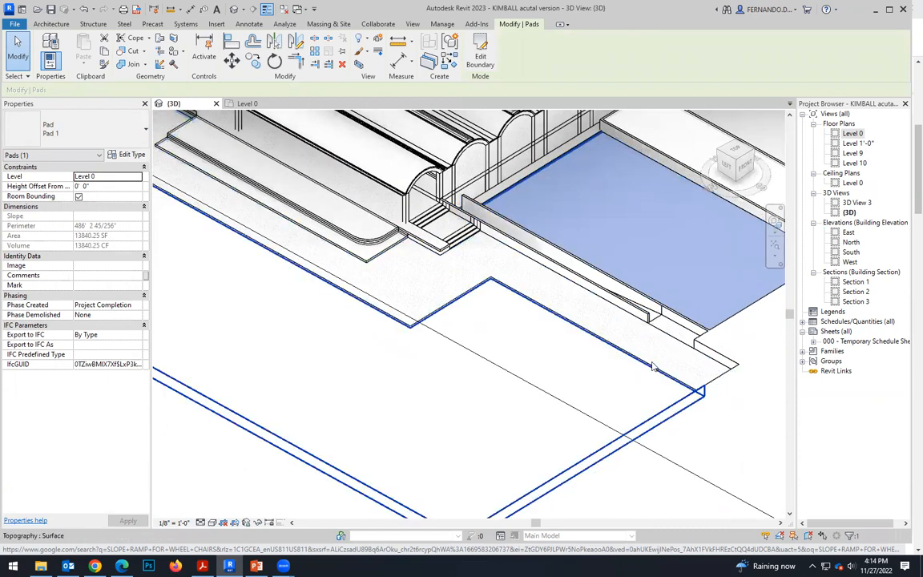
{"action": "scroll", "coordinate": [605, 337], "scroll_direction": "down", "scroll_amount": 2}
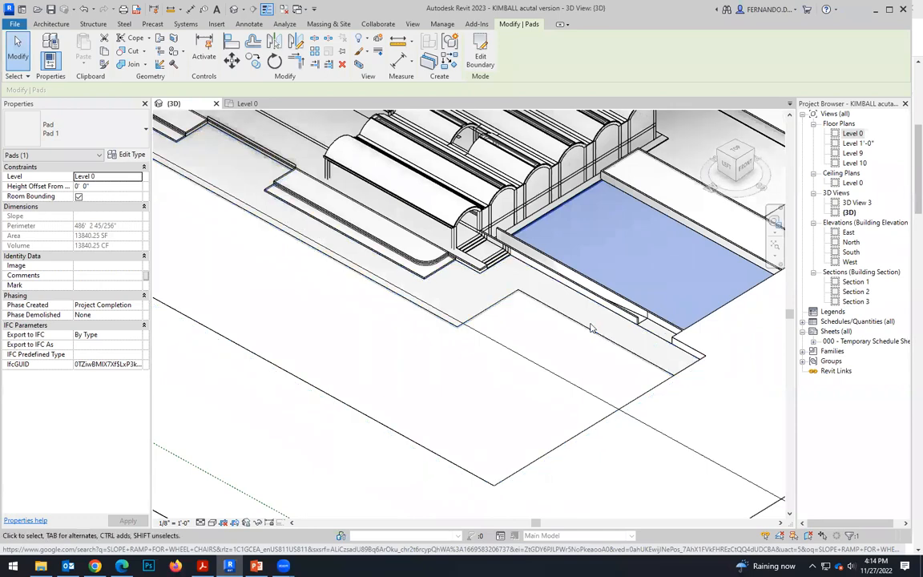
{"action": "left_click", "coordinate": [591, 323]}
Review the ramp's route past the entrance steps and inspect the wall on the far side of the sunken pad.
{"action": "scroll", "coordinate": [577, 308], "scroll_direction": "up", "scroll_amount": 1}
{"action": "scroll", "coordinate": [471, 295], "scroll_direction": "down", "scroll_amount": 1}
{"action": "middle_click_drag", "start_coordinate": [545, 319], "coordinate": [490, 350], "text": "shift"}
{"action": "scroll", "coordinate": [283, 309], "scroll_direction": "up", "scroll_amount": 3}
{"action": "scroll", "coordinate": [383, 319], "scroll_direction": "down", "scroll_amount": 4}
{"action": "scroll", "coordinate": [622, 256], "scroll_direction": "up", "scroll_amount": 4}
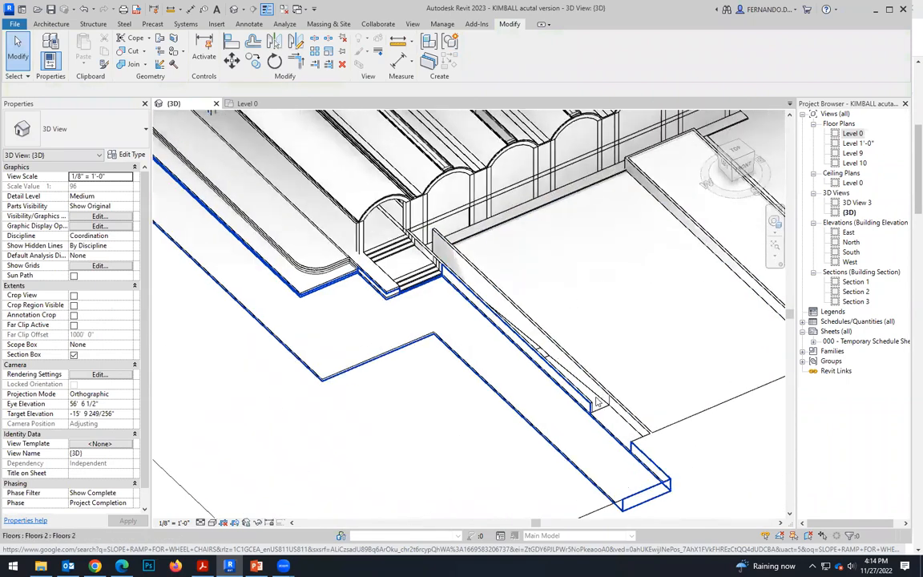
{"action": "left_click", "coordinate": [723, 210]}
{"action": "middle_click_drag", "start_coordinate": [513, 344], "coordinate": [662, 261], "text": "shift"}
{"action": "scroll", "coordinate": [688, 261], "scroll_direction": "up", "scroll_amount": 2}
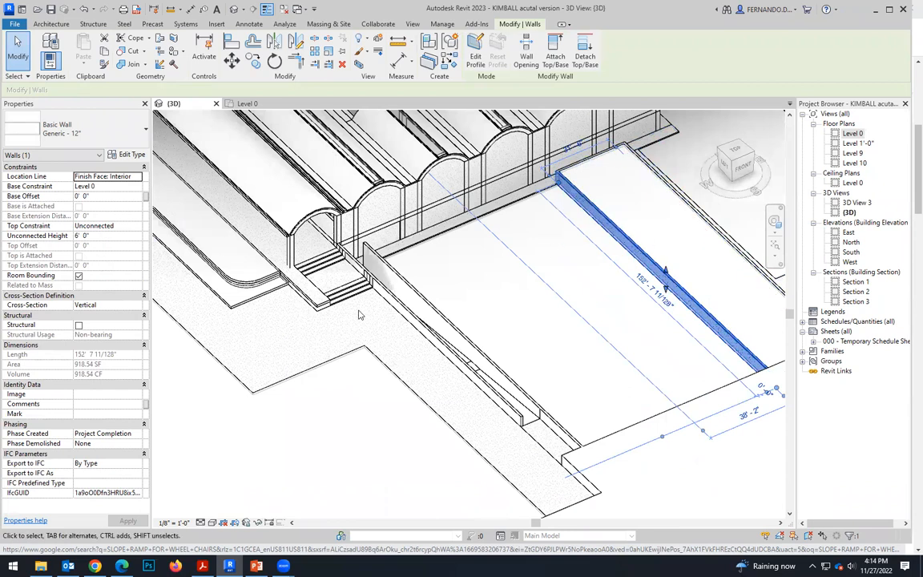
Switch the 3D view to a realistic visual style and inspect the materials around the ramp and entrance steps.
{"action": "scroll", "coordinate": [359, 315], "scroll_direction": "up", "scroll_amount": 1}
{"action": "left_click", "coordinate": [214, 524]}
{"action": "left_click", "coordinate": [230, 511]}
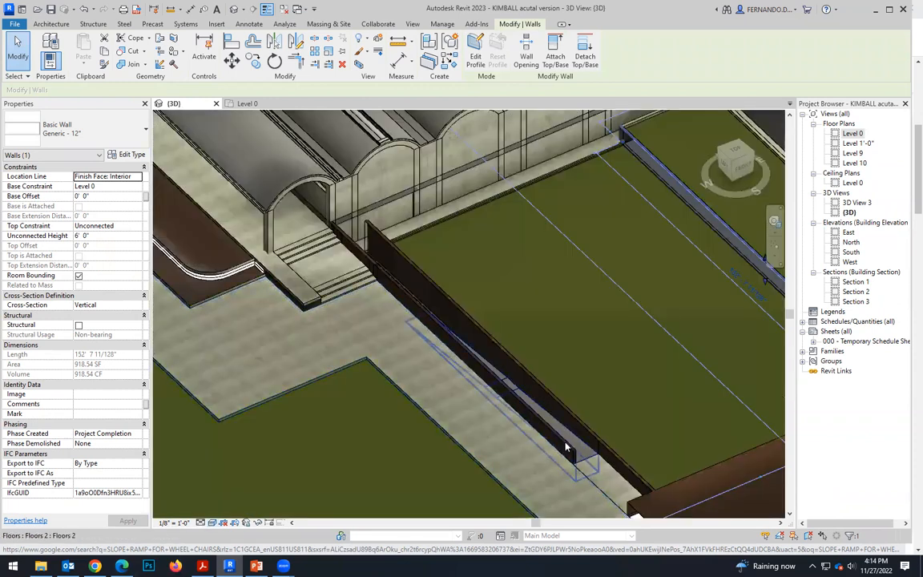
{"action": "scroll", "coordinate": [537, 409], "scroll_direction": "up", "scroll_amount": 1}
{"action": "scroll", "coordinate": [563, 458], "scroll_direction": "up", "scroll_amount": 1}
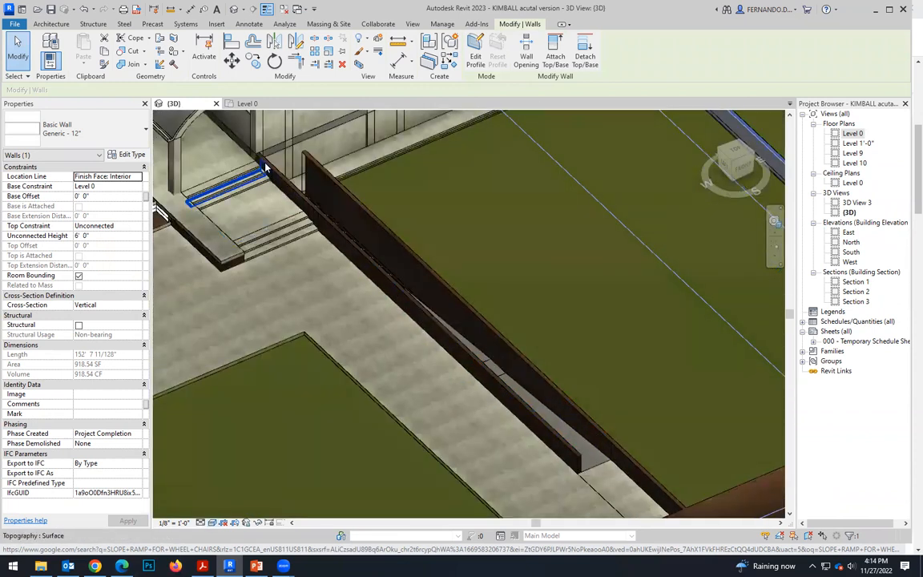
{"action": "scroll", "coordinate": [315, 216], "scroll_direction": "up", "scroll_amount": 2}
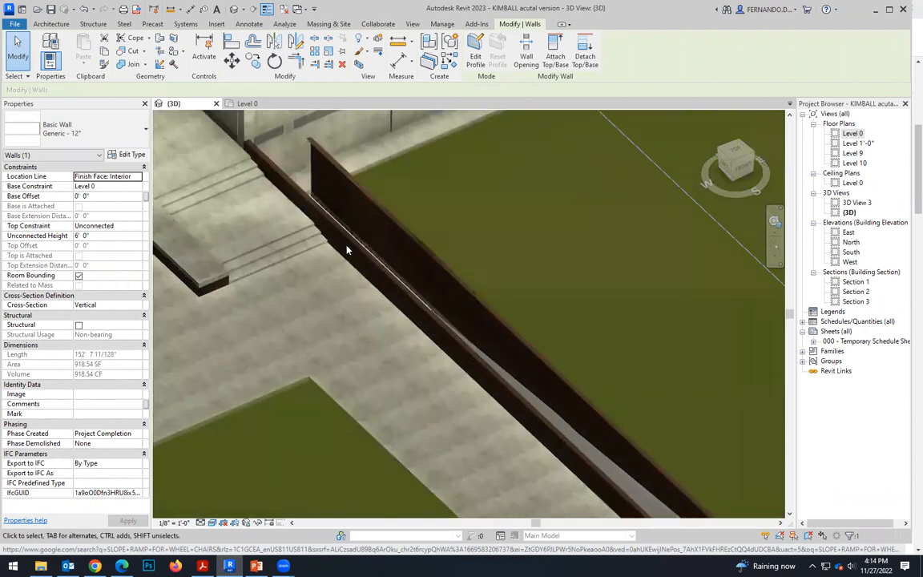
{"action": "scroll", "coordinate": [374, 290], "scroll_direction": "up", "scroll_amount": 2}
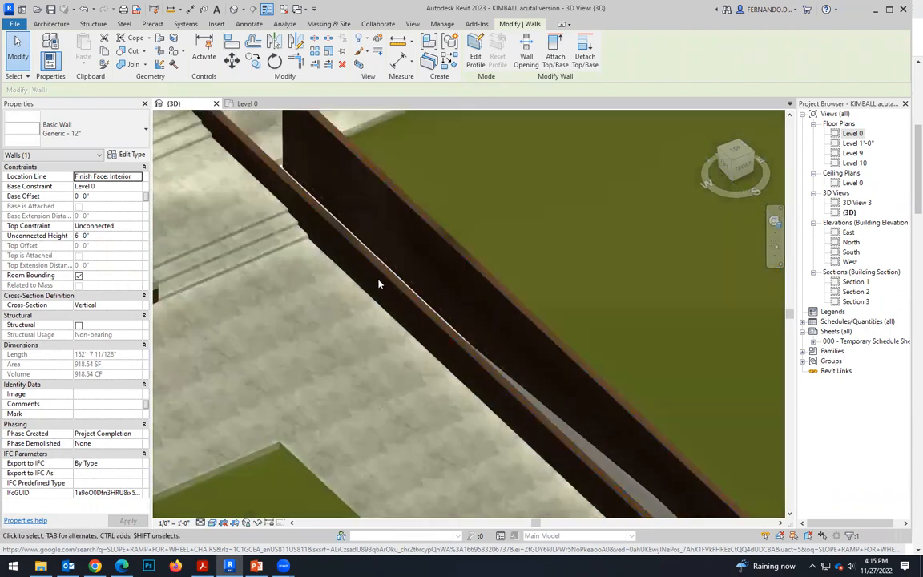
{"action": "scroll", "coordinate": [378, 323], "scroll_direction": "down", "scroll_amount": 1}
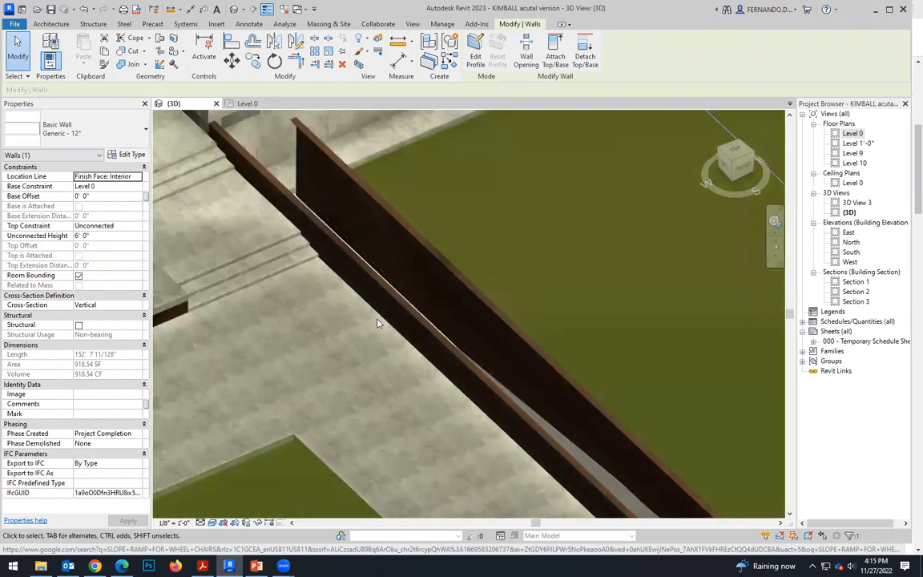
{"action": "scroll", "coordinate": [358, 393], "scroll_direction": "down", "scroll_amount": 1}
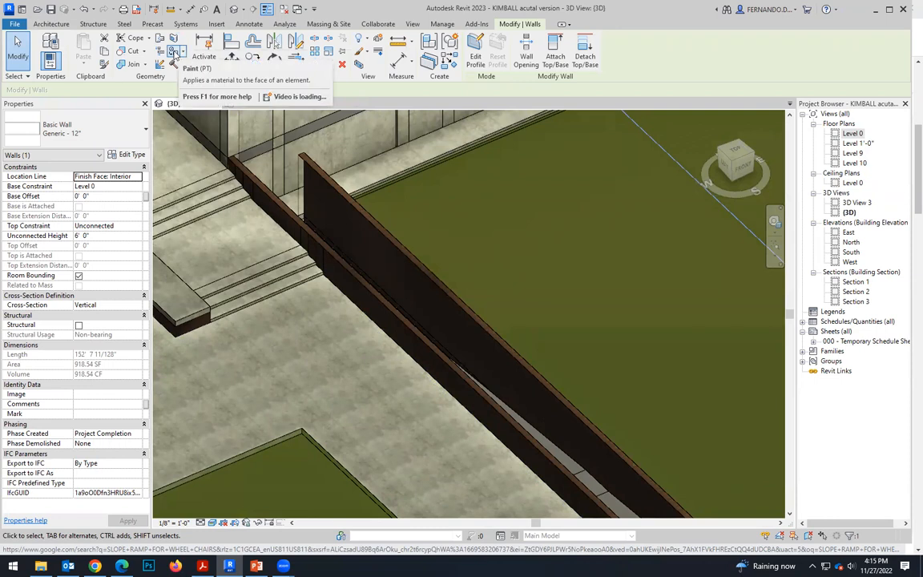
{"action": "left_click", "coordinate": [174, 54]}
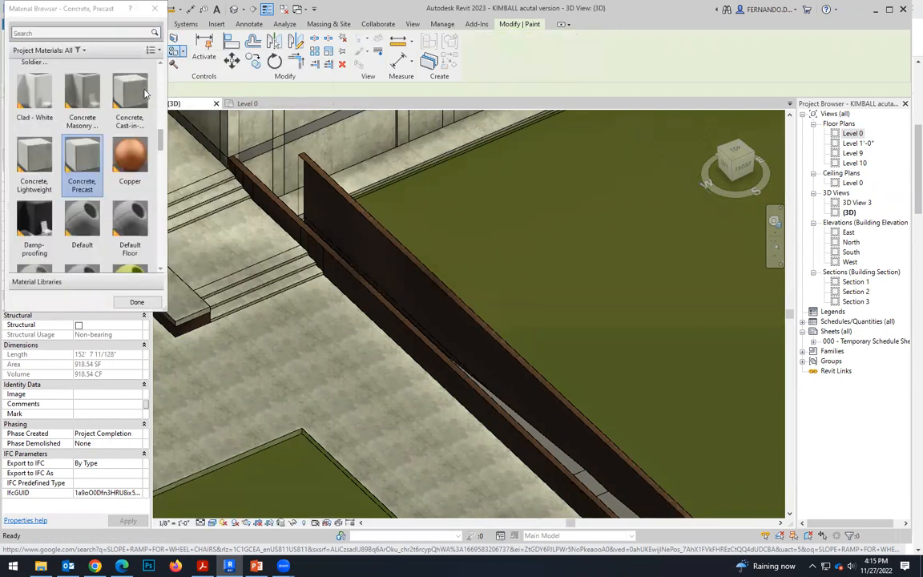
{"action": "left_click", "coordinate": [133, 90]}
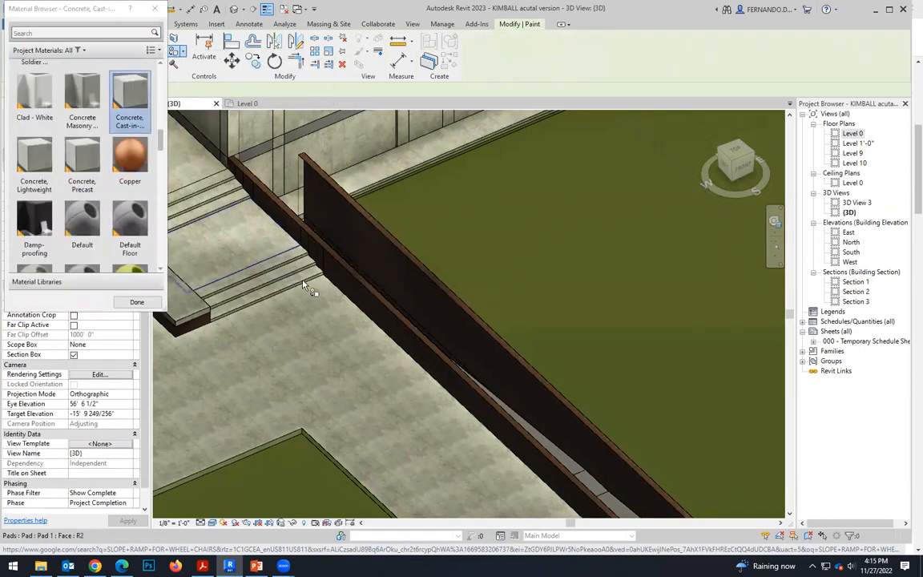
{"action": "scroll", "coordinate": [343, 297], "scroll_direction": "up", "scroll_amount": 4}
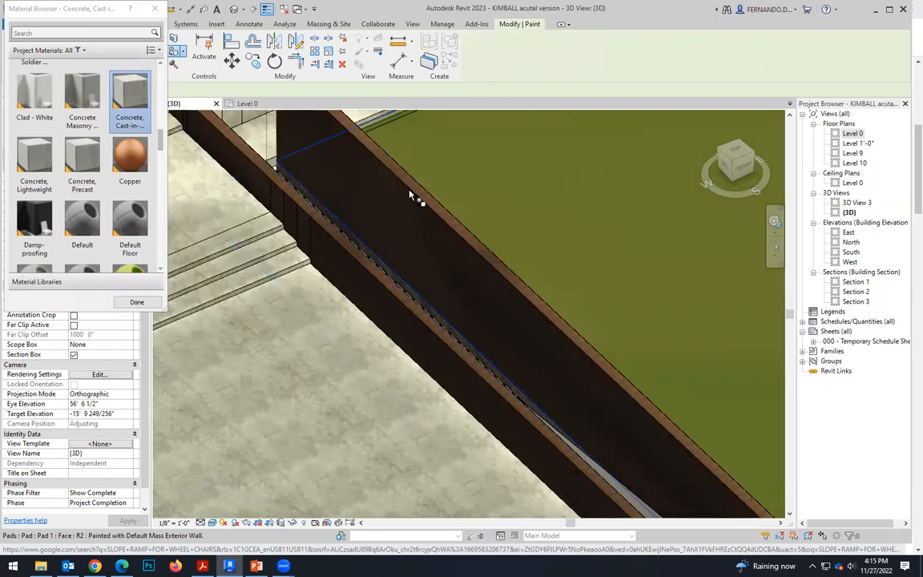
{"action": "scroll", "coordinate": [365, 245], "scroll_direction": "down", "scroll_amount": 2}
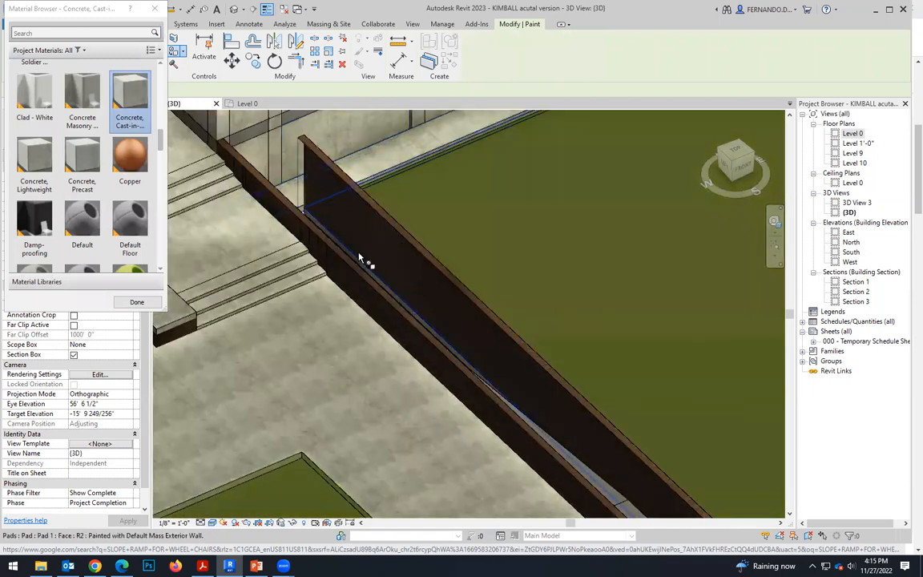
{"action": "scroll", "coordinate": [359, 258], "scroll_direction": "down", "scroll_amount": 2}
{"action": "scroll", "coordinate": [274, 194], "scroll_direction": "up", "scroll_amount": 1}
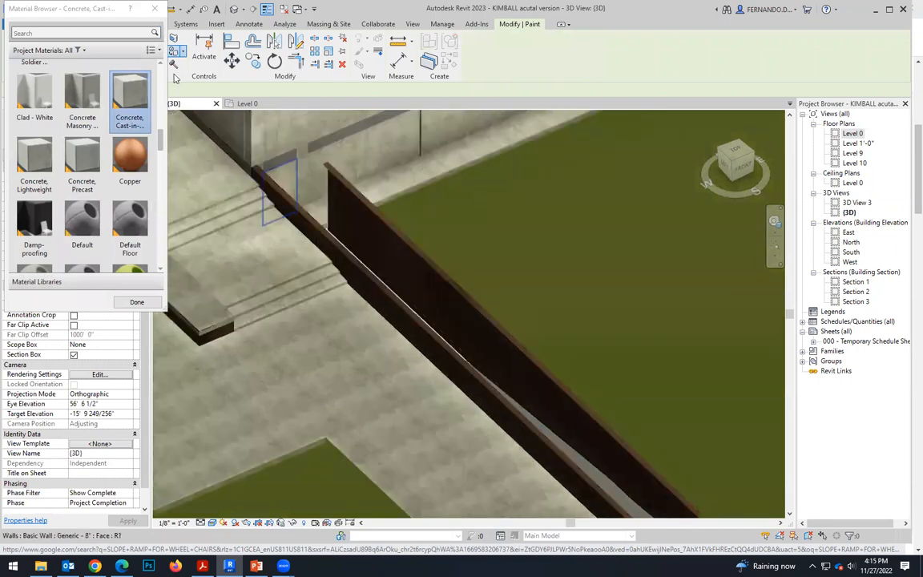
{"action": "left_click", "coordinate": [155, 9]}
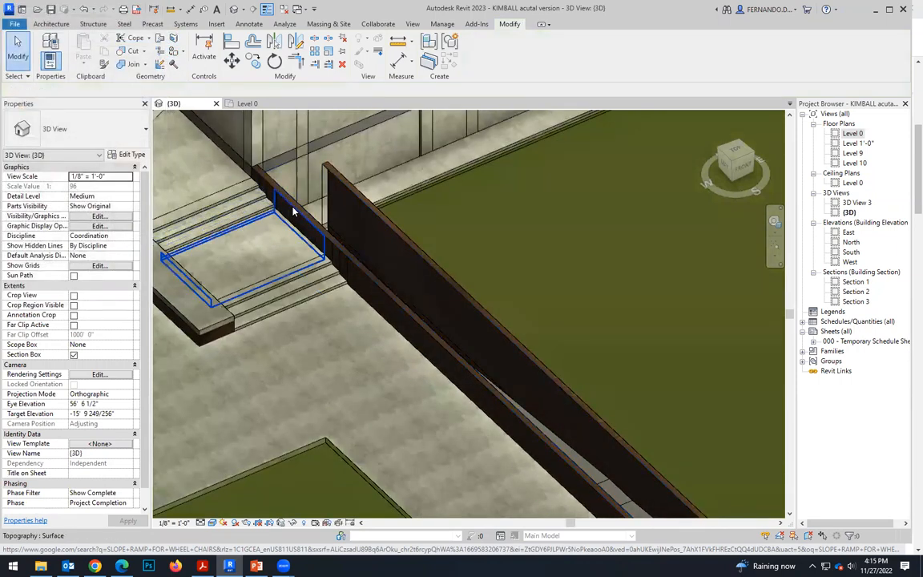
Select the topography surface that forms the dark side walls of the ramp's sunken strip.
{"action": "left_click", "coordinate": [336, 234]}
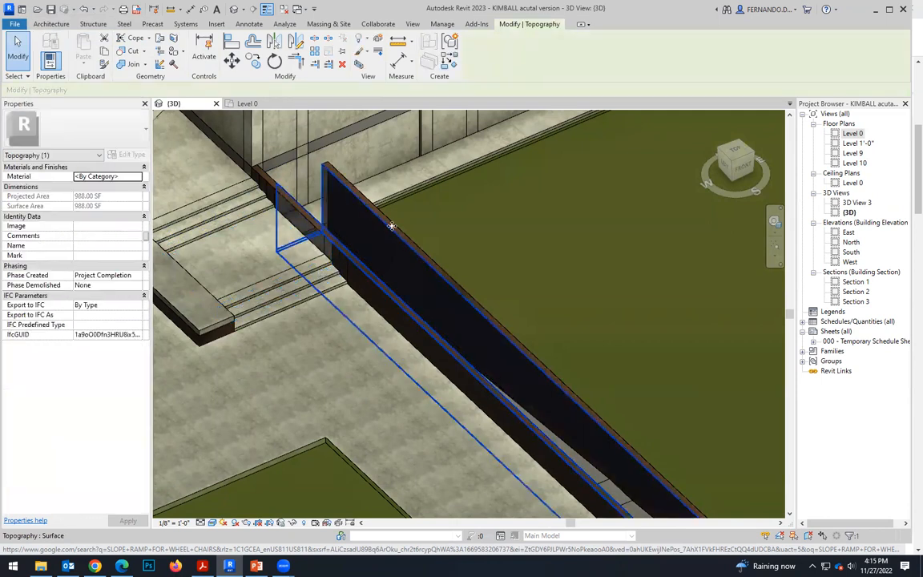